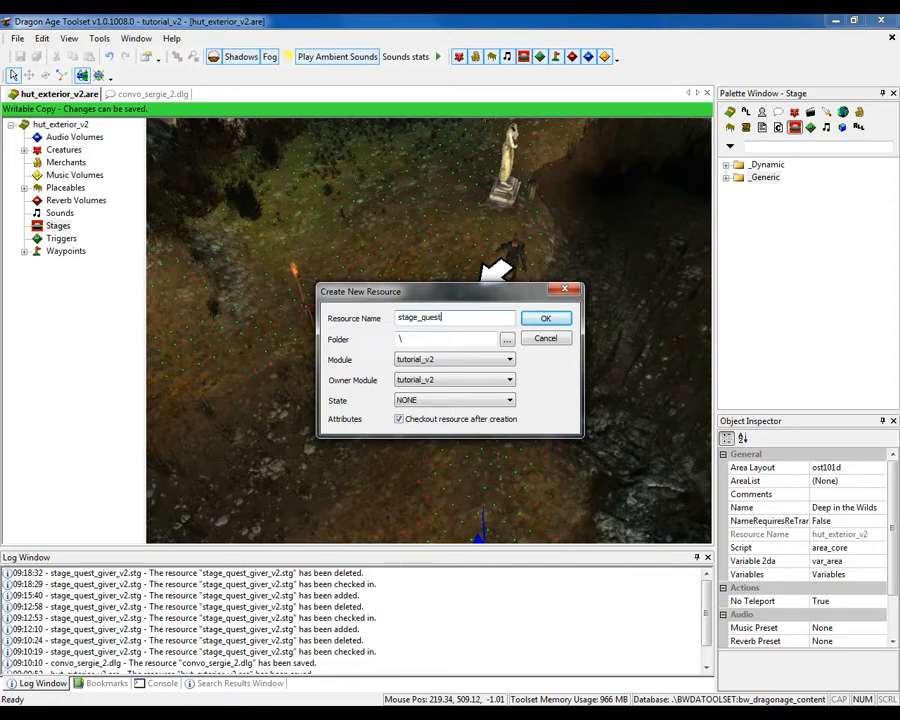
# Create the new stage resource named stage_quest_giver_v2 in module tutorial_v2.
pyautogui.write('_giver_v2')
pyautogui.press('Return')
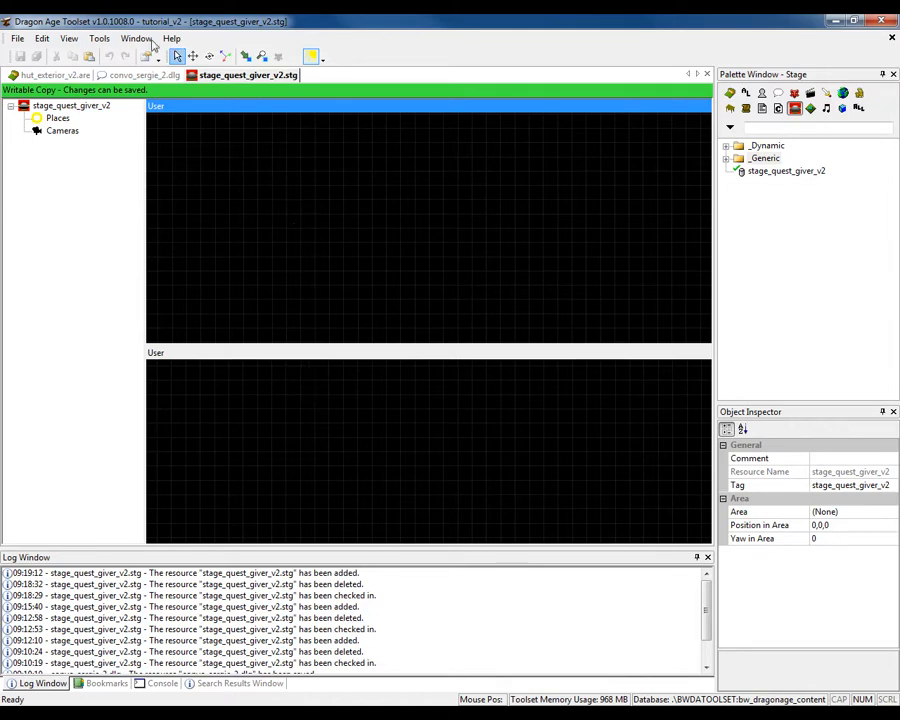
pyautogui.click(69, 38)
pyautogui.moveTo(75, 55)
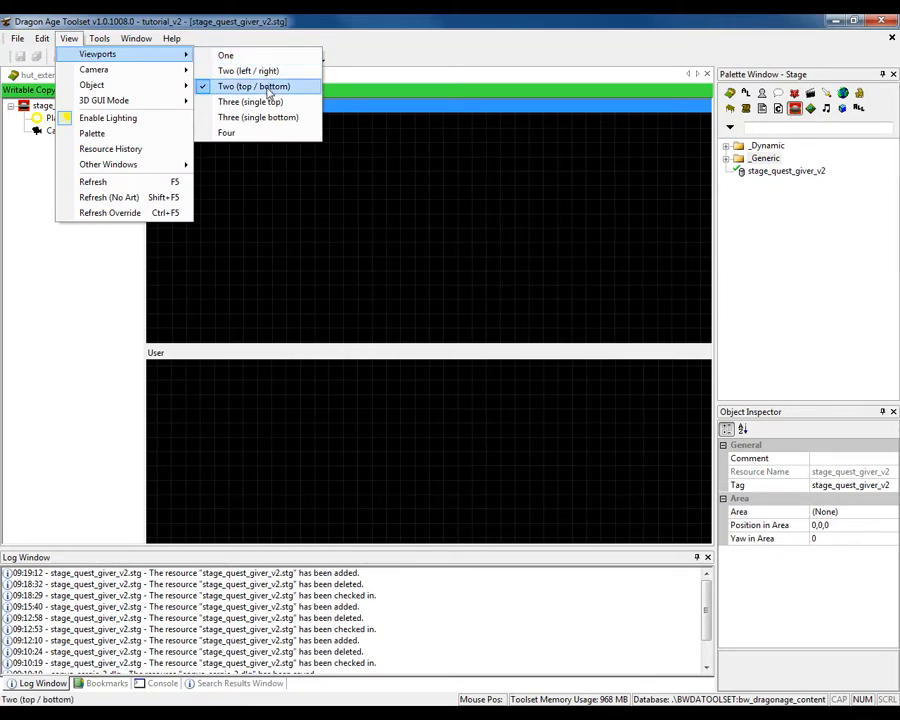
pyautogui.click(432, 185)
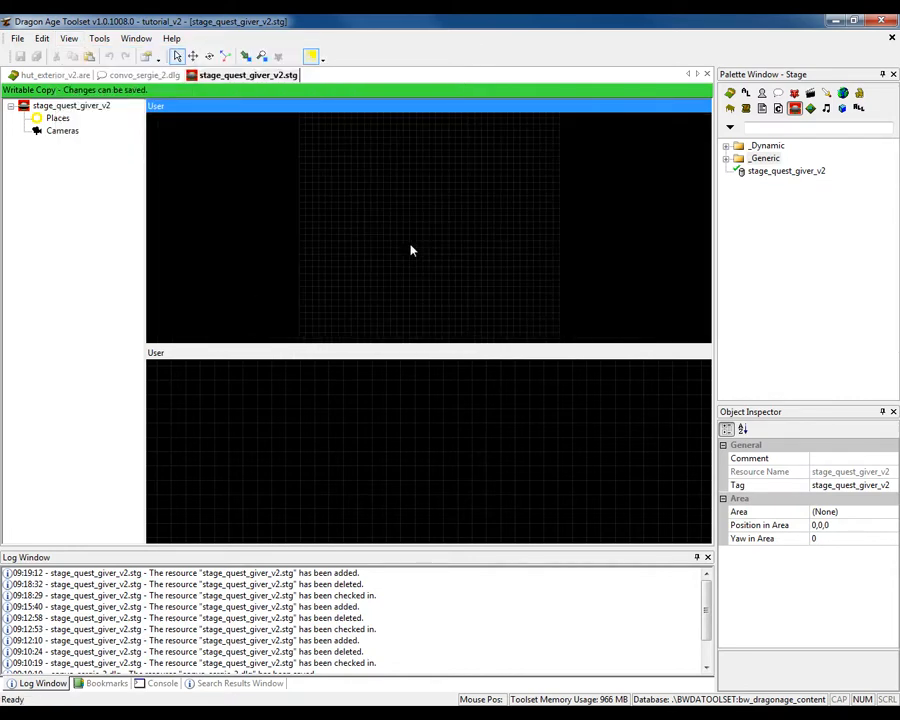
# Insert a place one grid unit from the stage's origin, at about 1,0,0.
pyautogui.scroll(-2, 448, 274)
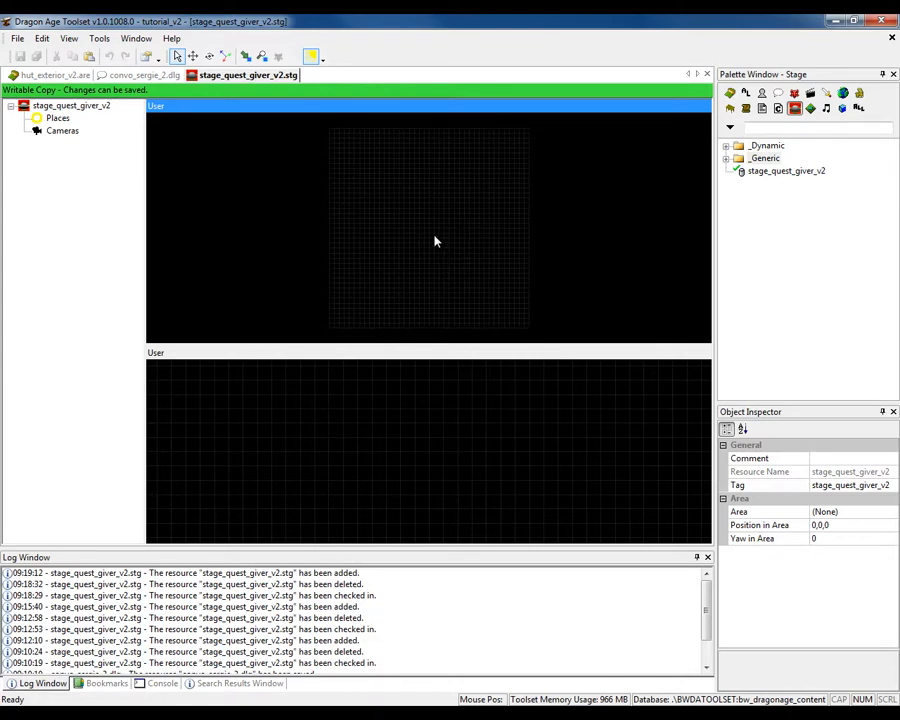
pyautogui.scroll(4, 432, 238)
pyautogui.scroll(2, 435, 241)
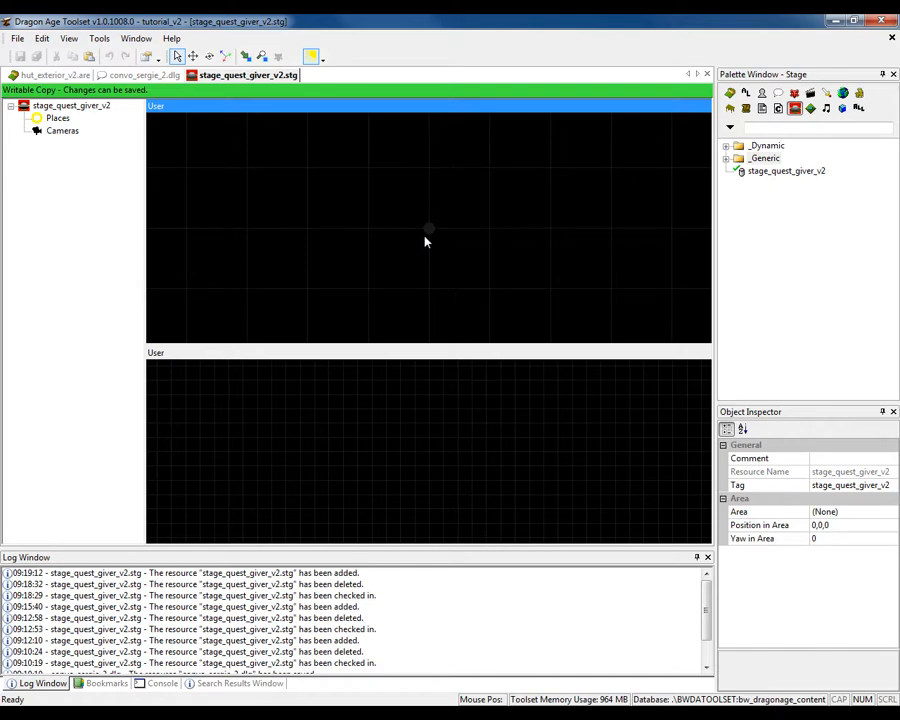
pyautogui.rightClick(492, 227)
pyautogui.moveTo(507, 232)
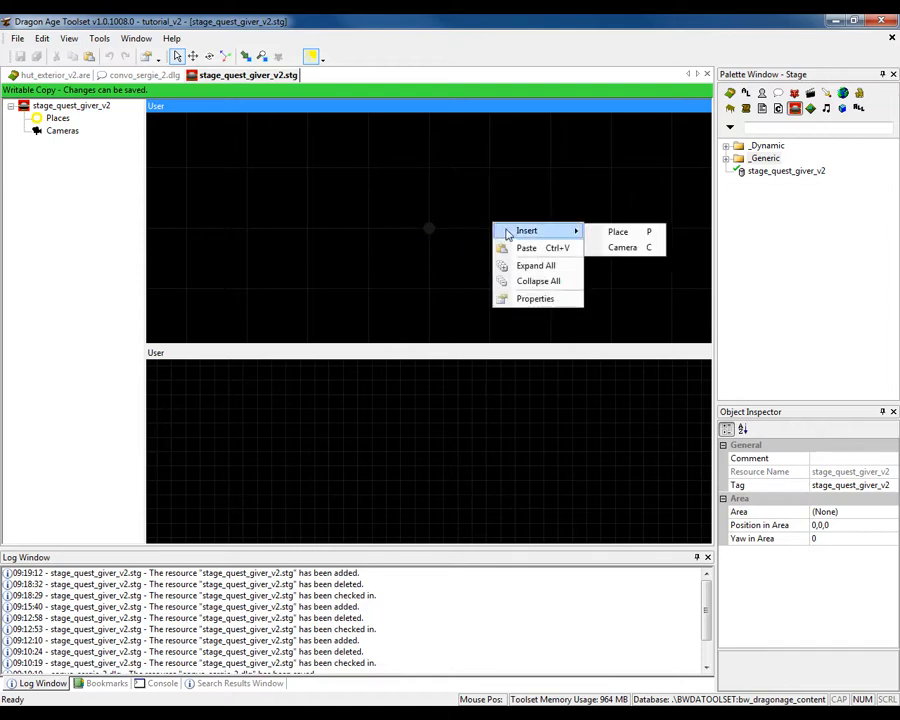
pyautogui.click(609, 235)
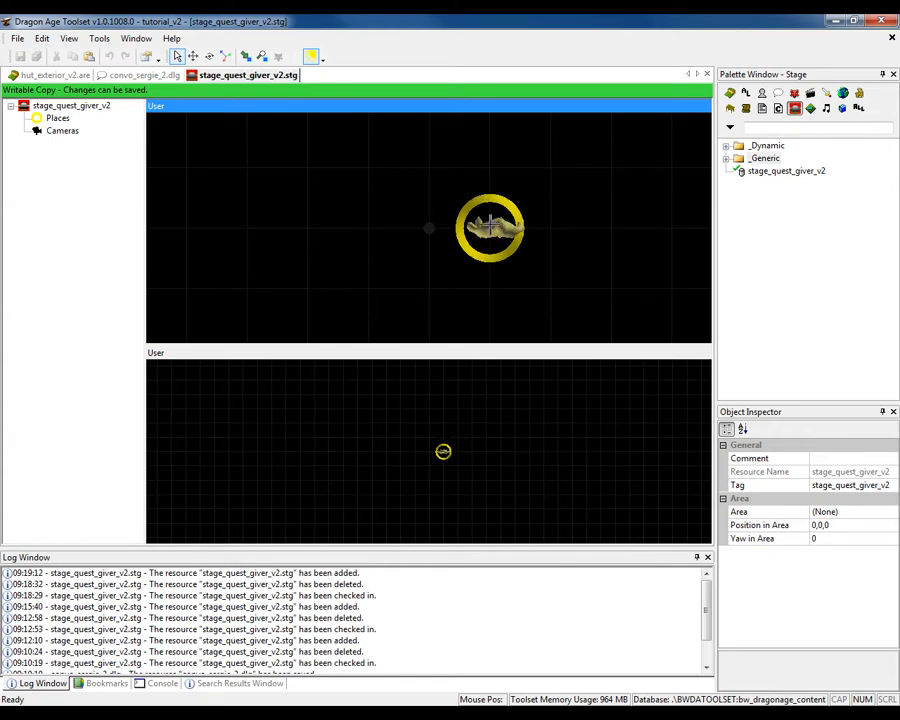
pyautogui.click(490, 226)
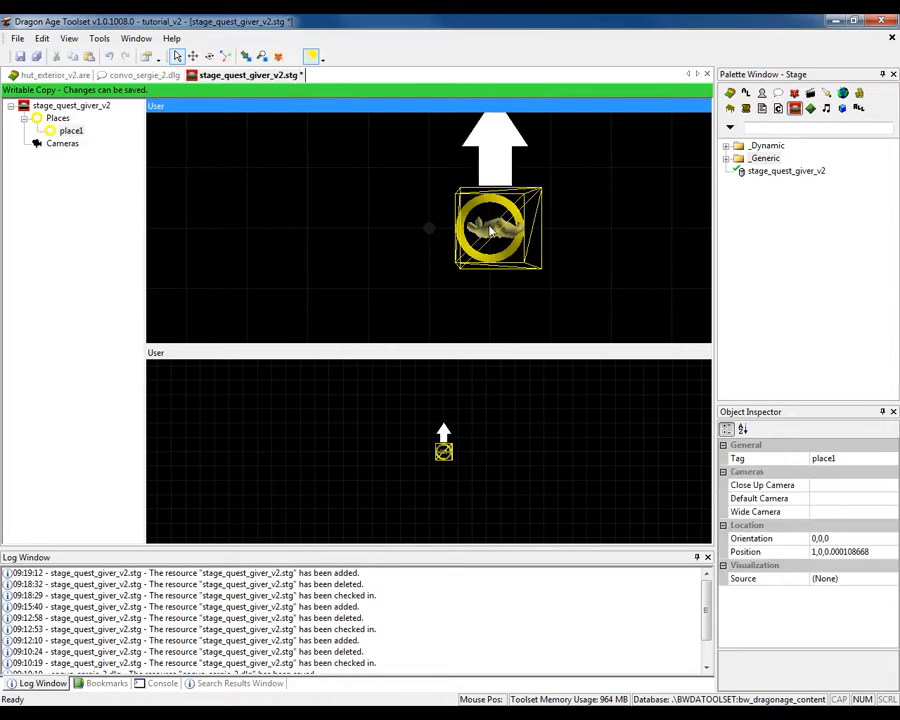
# Rotate the new place to about 90 degrees so it faces the origin, and set its tag to sergie.
pyautogui.click(209, 57)
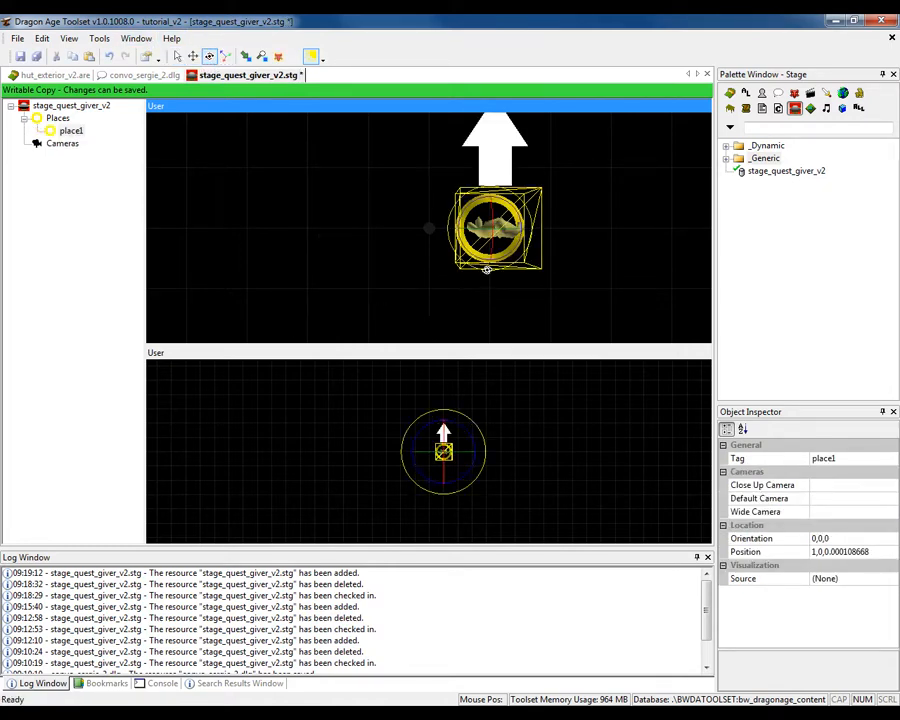
pyautogui.moveTo(486, 269); pyautogui.dragTo(616, 215)
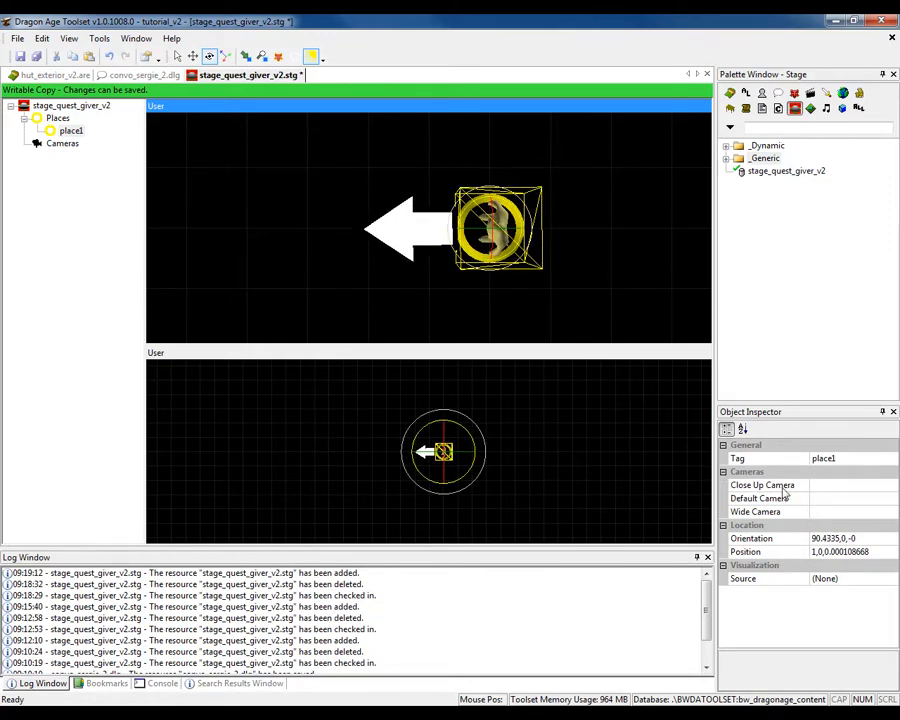
pyautogui.click(847, 458)
pyautogui.doubleClick(847, 458)
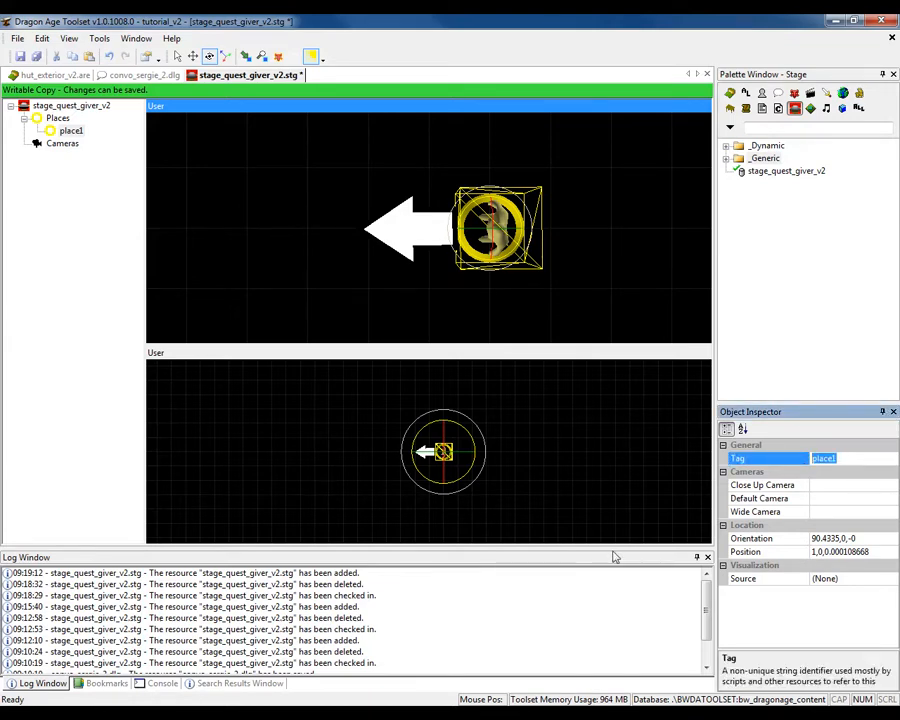
pyautogui.write('sergie')
pyautogui.press('Return')
pyautogui.click(370, 274)
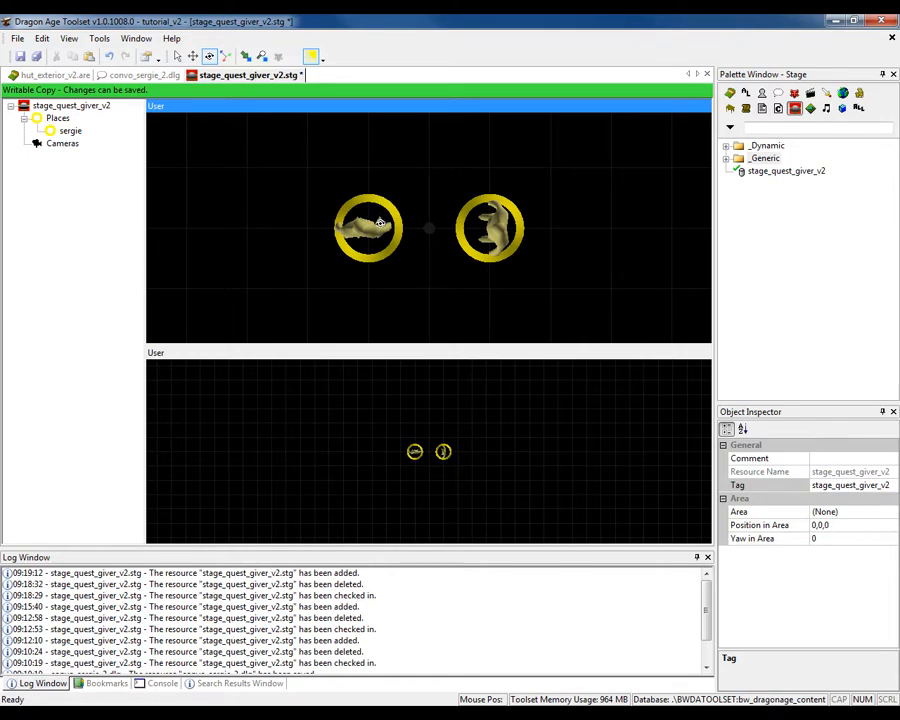
# Insert a second place at about -1,0,0 and rotate it to about -90 degrees, facing the sergie place.
pyautogui.click(380, 223)
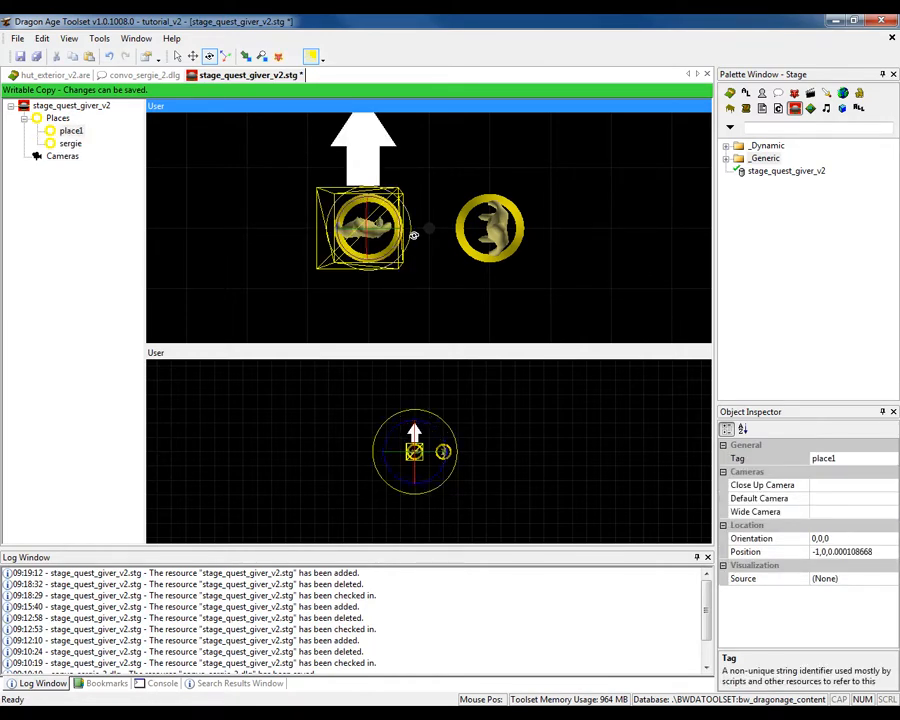
pyautogui.moveTo(413, 235); pyautogui.dragTo(36, 227)
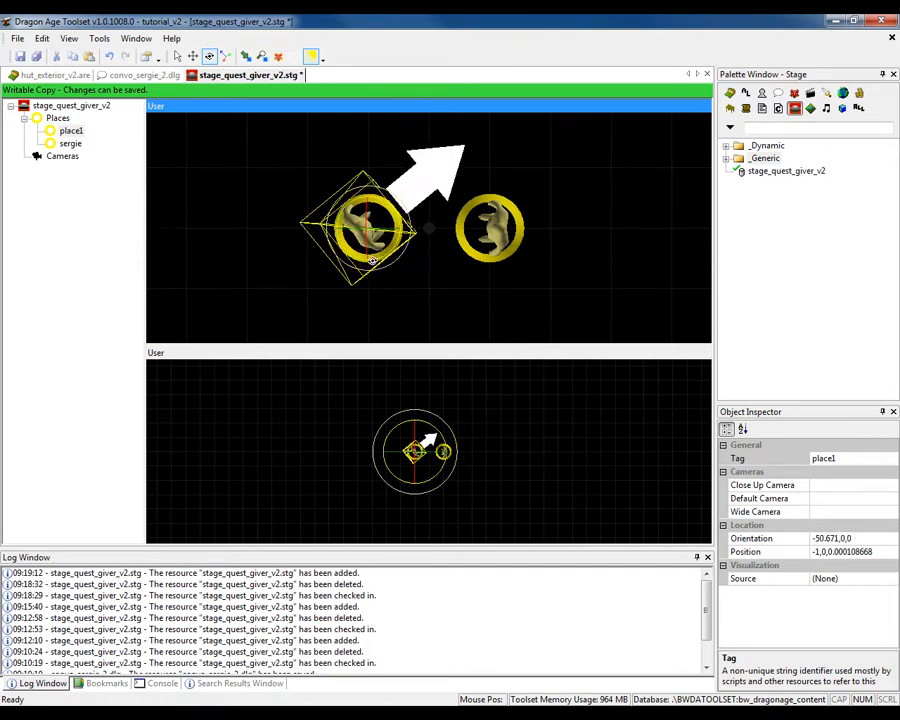
pyautogui.moveTo(384, 253); pyautogui.dragTo(331, 307)
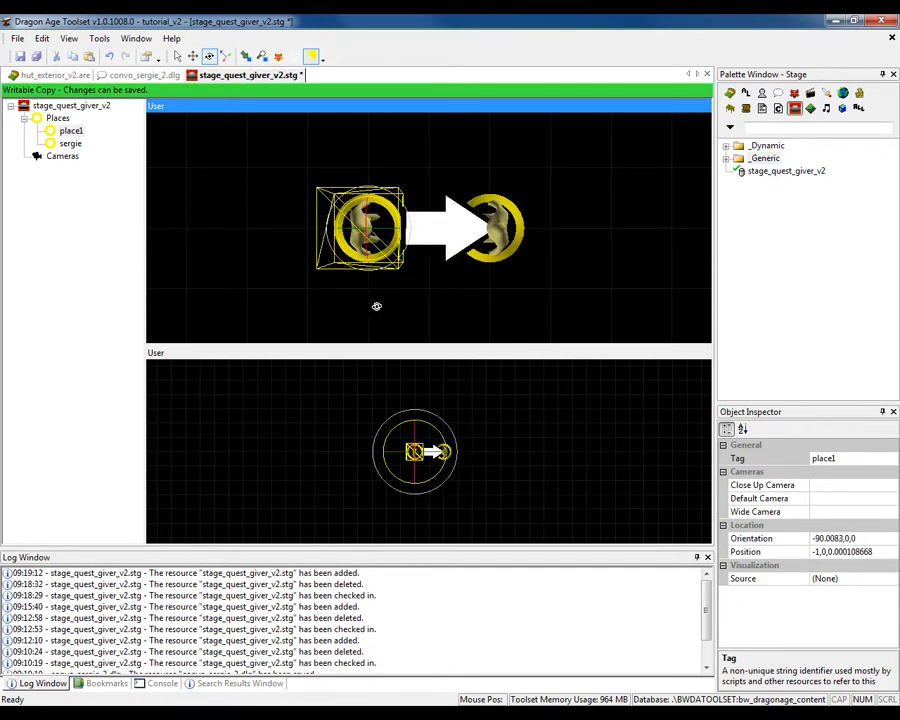
# Set the tag of the place facing sergie to player.
pyautogui.click(858, 458)
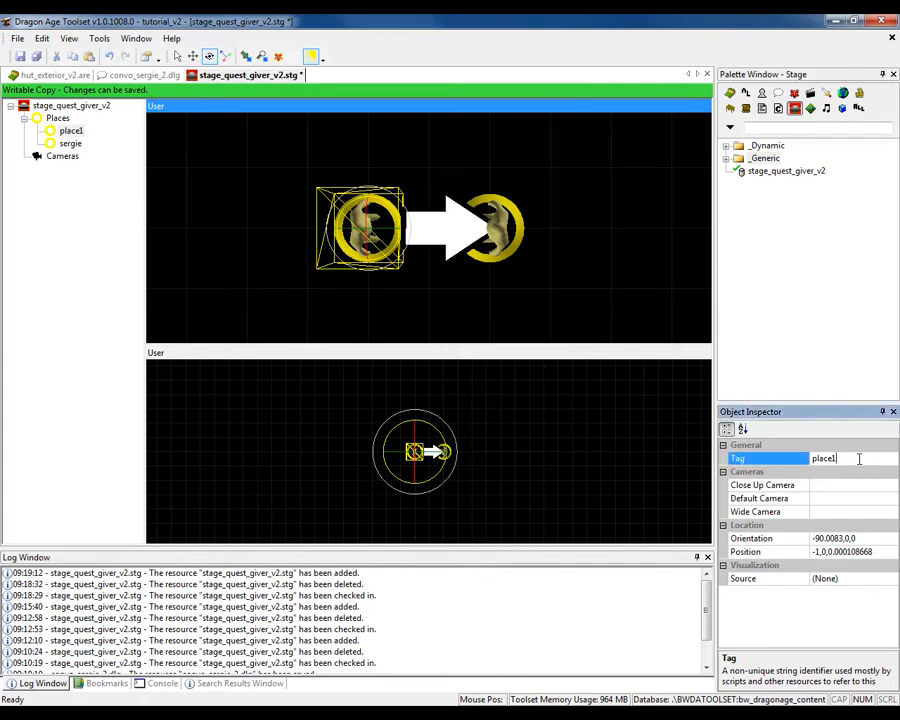
pyautogui.write('player')
pyautogui.press('Return')
pyautogui.click(282, 281)
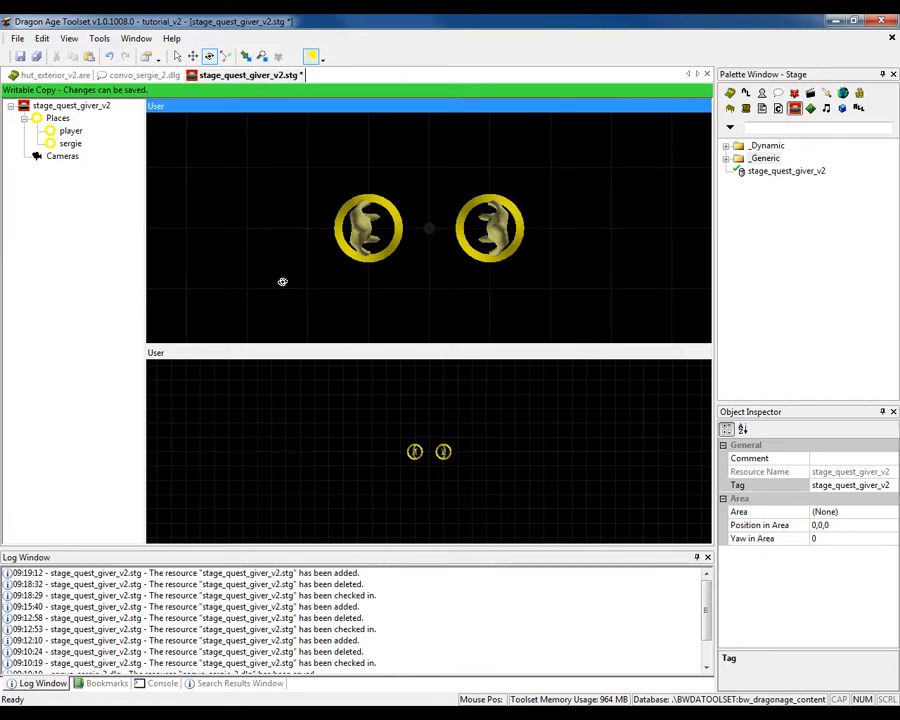
# Insert a place diagonally behind the player place at about -2,-1,0 and rotate it to about -73 degrees, towards sergie.
pyautogui.moveTo(290, 302); pyautogui.dragTo(318, 262, button='middle')
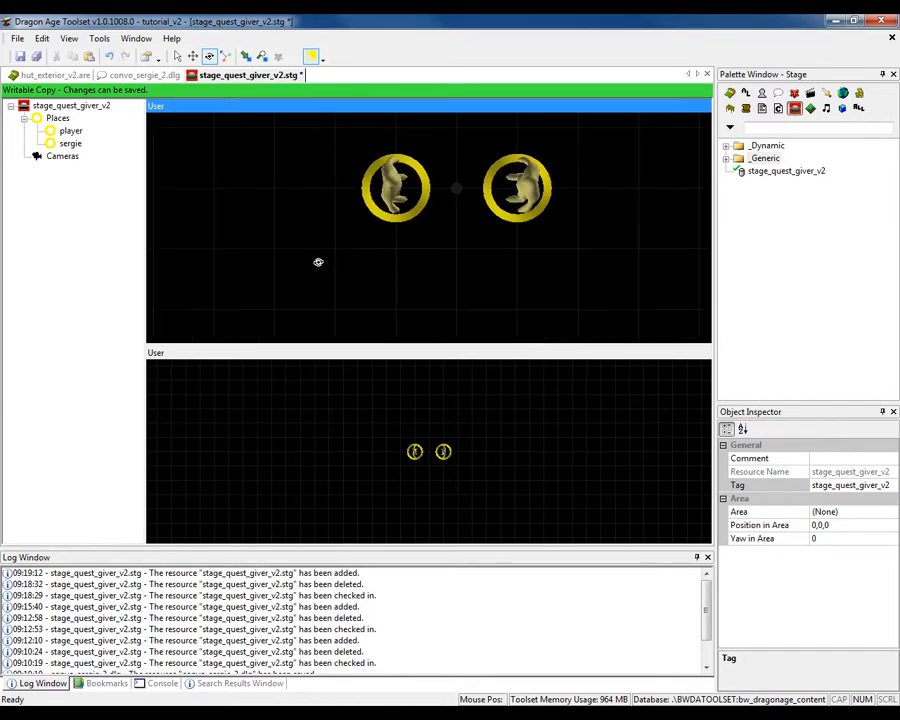
pyautogui.rightClick(336, 246)
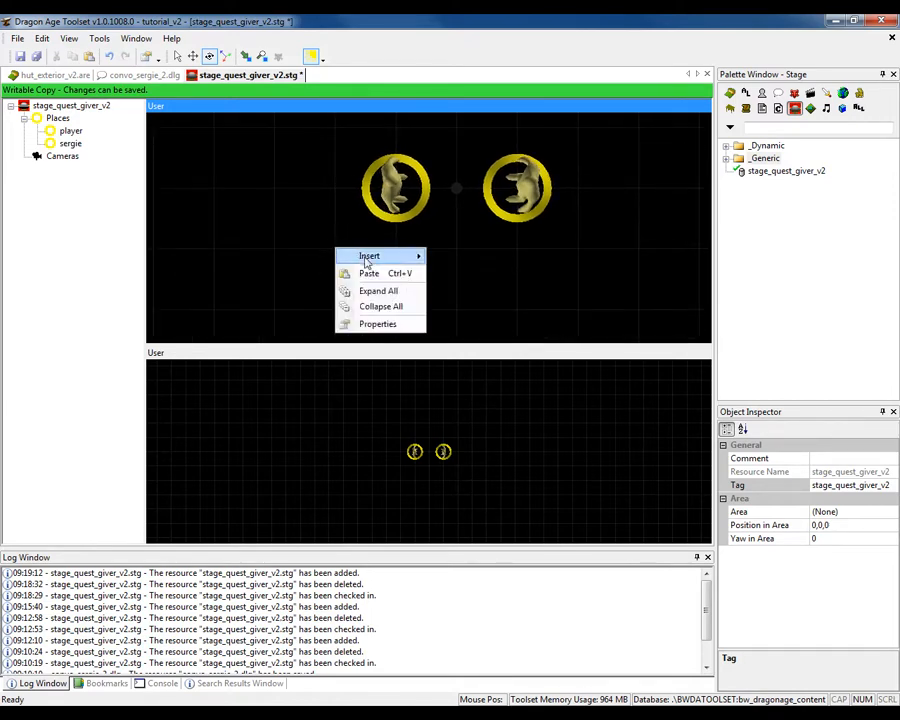
pyautogui.moveTo(380, 255)
pyautogui.click(456, 256)
pyautogui.moveTo(415, 249); pyautogui.dragTo(347, 250)
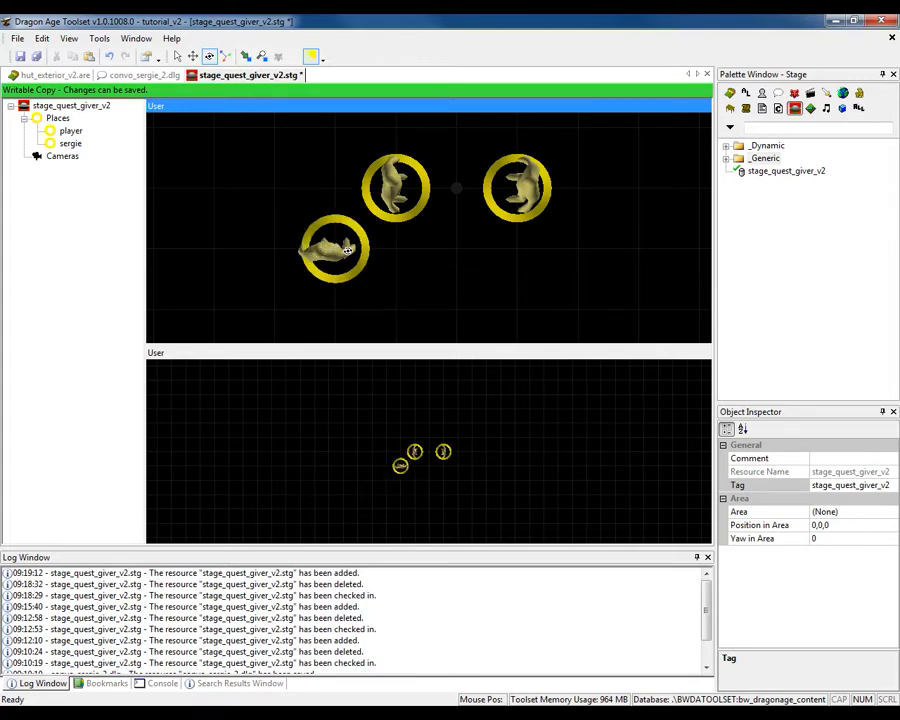
pyautogui.click(347, 250)
pyautogui.moveTo(381, 254); pyautogui.dragTo(152, 270)
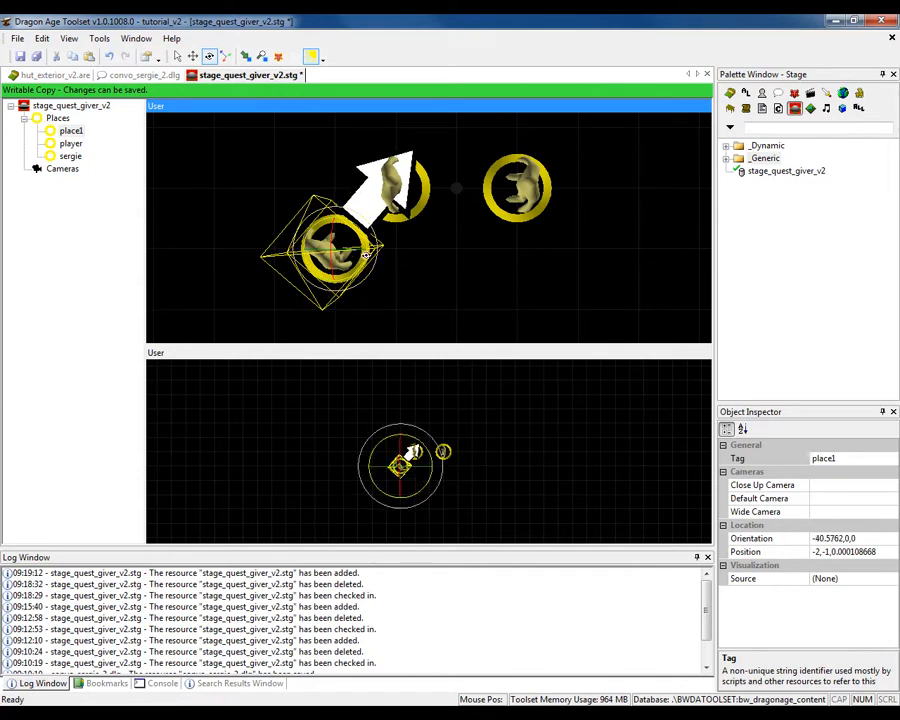
pyautogui.moveTo(362, 251); pyautogui.dragTo(298, 286)
# Insert another place diagonally behind the player on the opposite side from place1 and rotate it towards sergie.
pyautogui.moveTo(294, 144); pyautogui.dragTo(303, 215, button='middle')
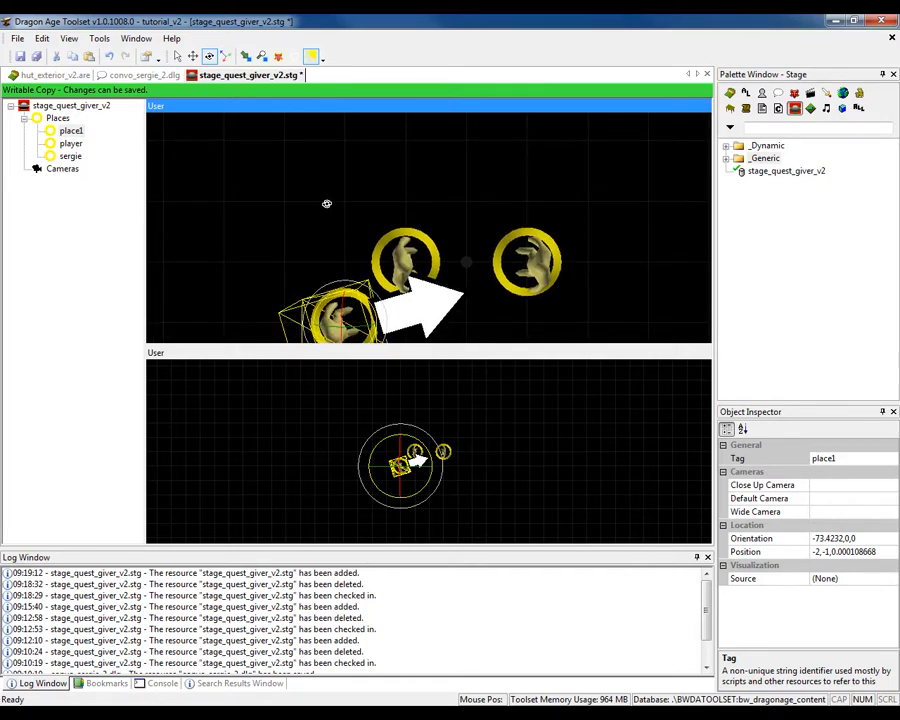
pyautogui.rightClick(326, 203)
pyautogui.moveTo(345, 210)
pyautogui.press('p')
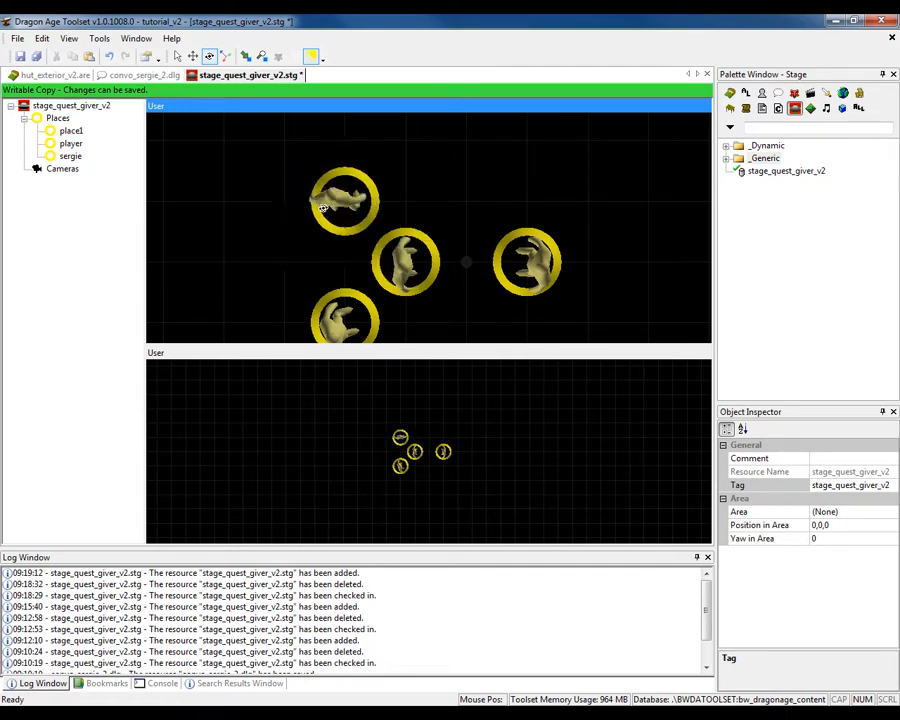
pyautogui.click(323, 208)
pyautogui.moveTo(377, 197); pyautogui.dragTo(281, 357)
pyautogui.click(244, 251)
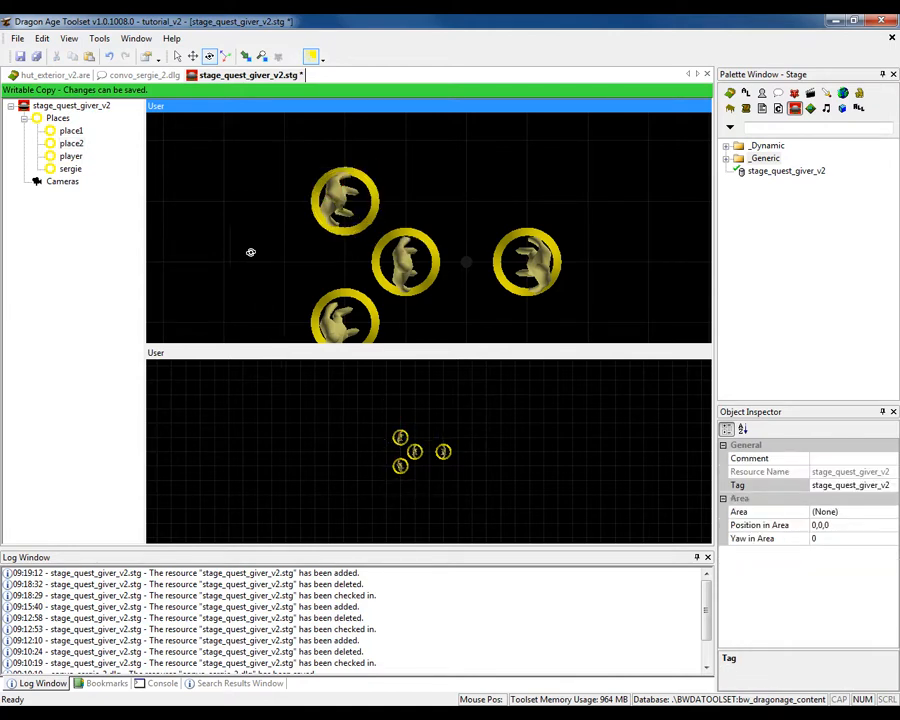
# Add a place directly behind the player at about -3,0,0 and rotate it to about -90 degrees, facing sergie.
pyautogui.hotkey('ctrl', 'v')
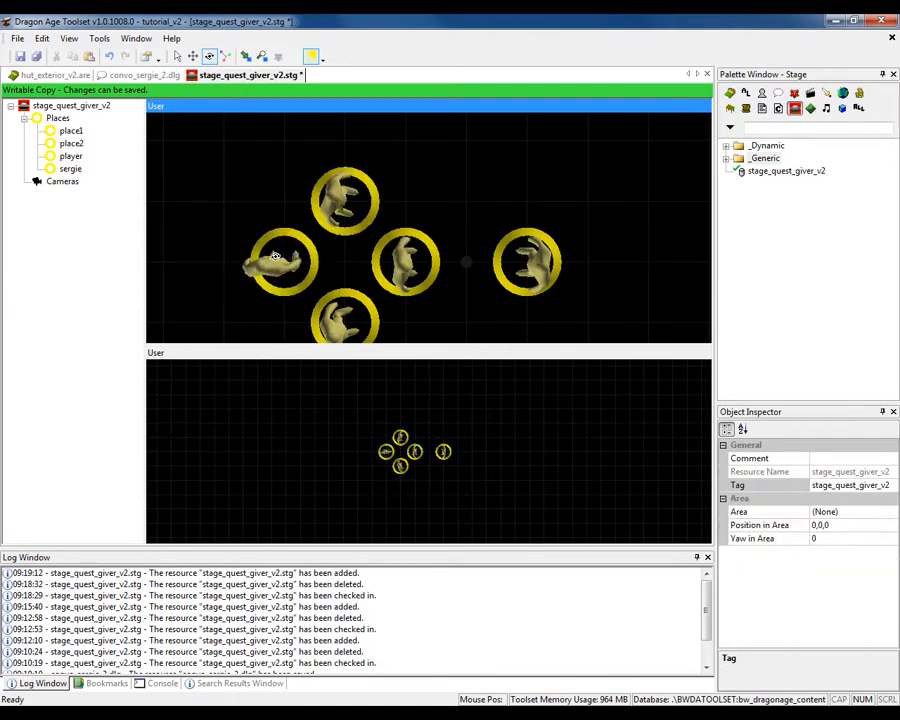
pyautogui.click(276, 256)
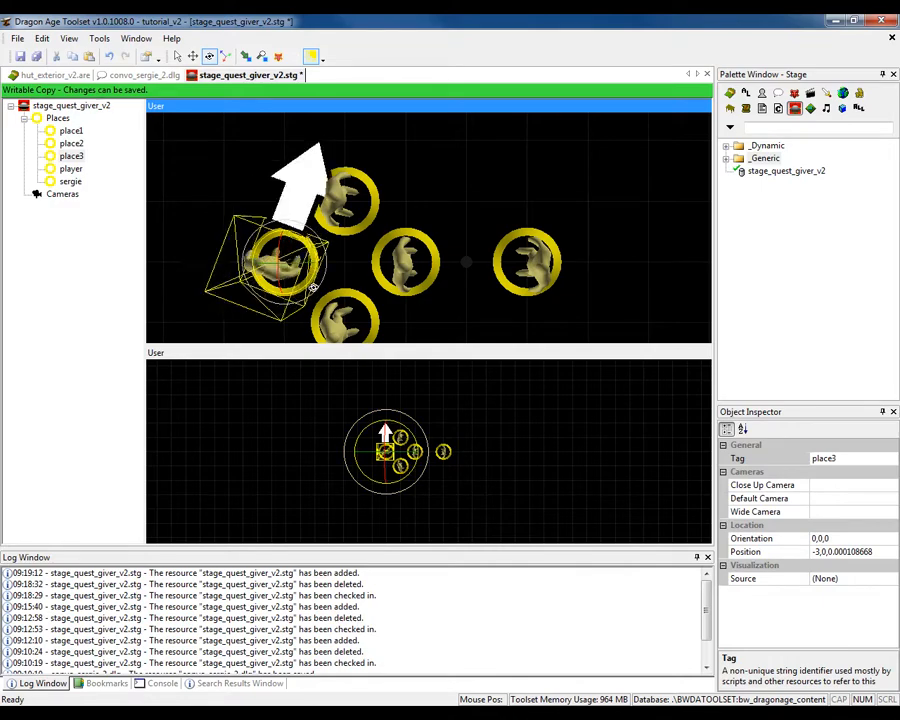
pyautogui.moveTo(199, 354); pyautogui.dragTo(374, 358)
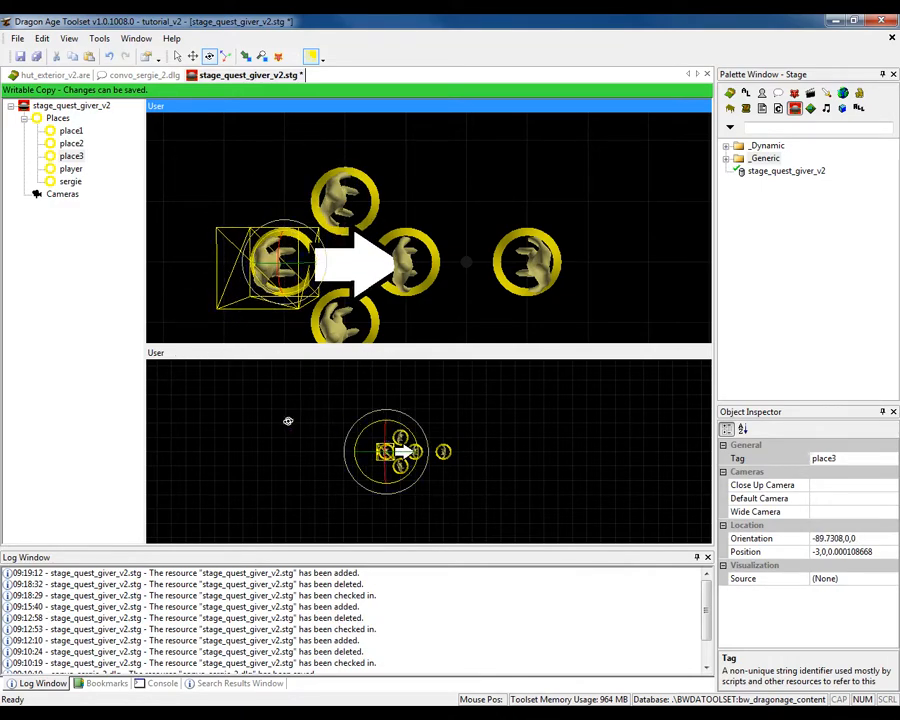
pyautogui.click(281, 427)
# Insert a camera just behind the player place, at about -1.5,-0.5,0.
pyautogui.moveTo(443, 195); pyautogui.dragTo(462, 134, button='middle')
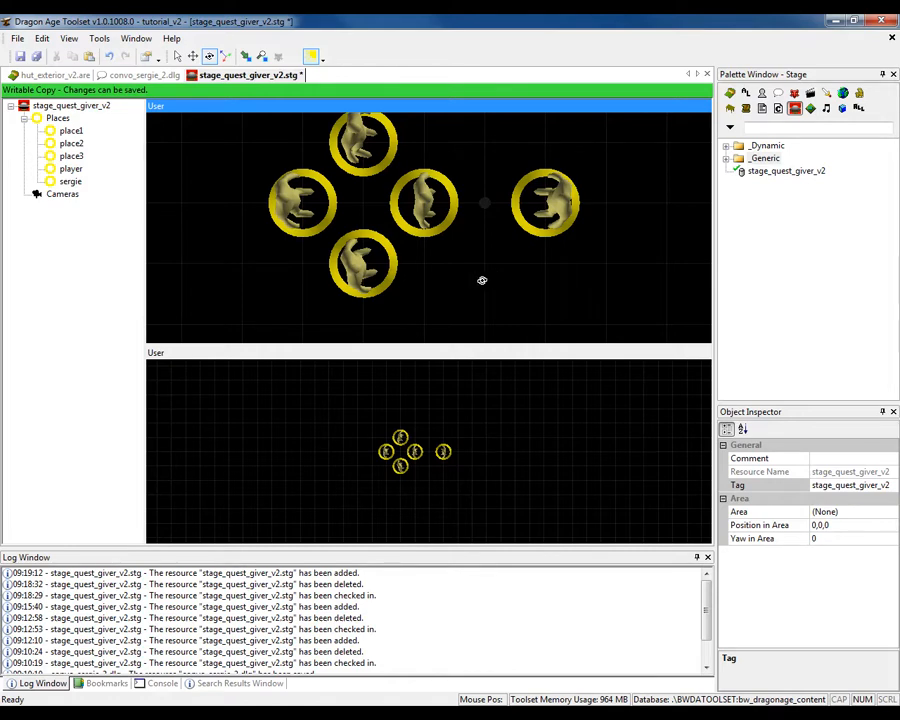
pyautogui.rightClick(380, 226)
pyautogui.moveTo(416, 235)
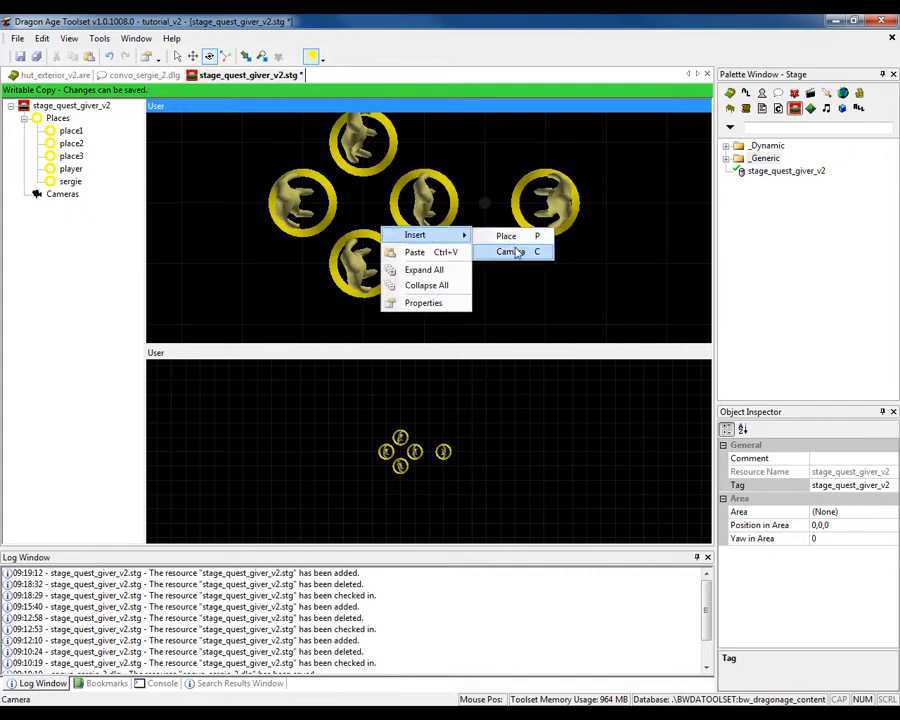
pyautogui.click(512, 251)
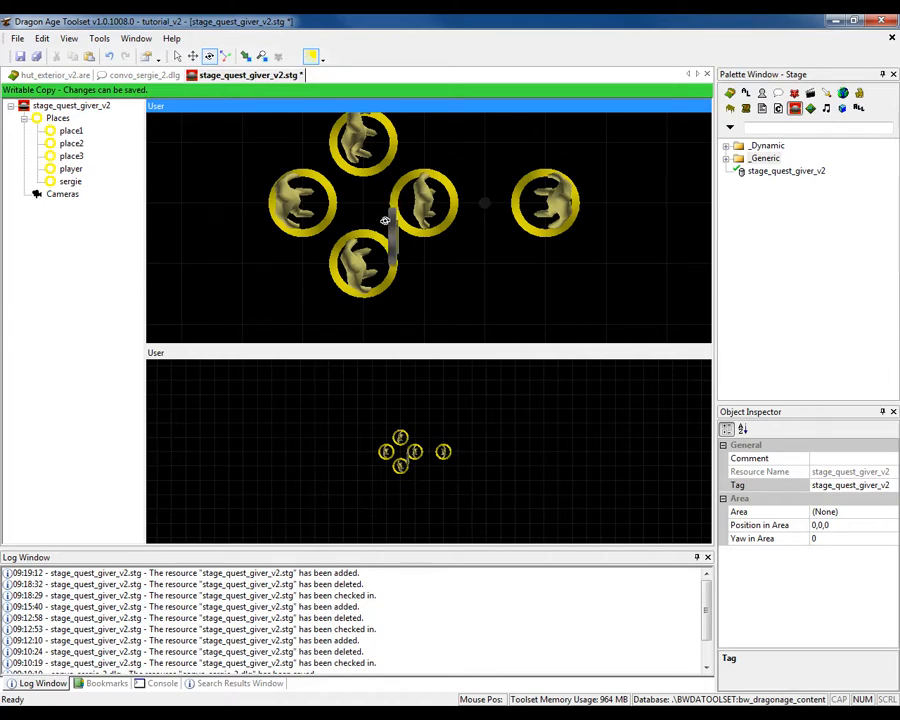
pyautogui.click(385, 220)
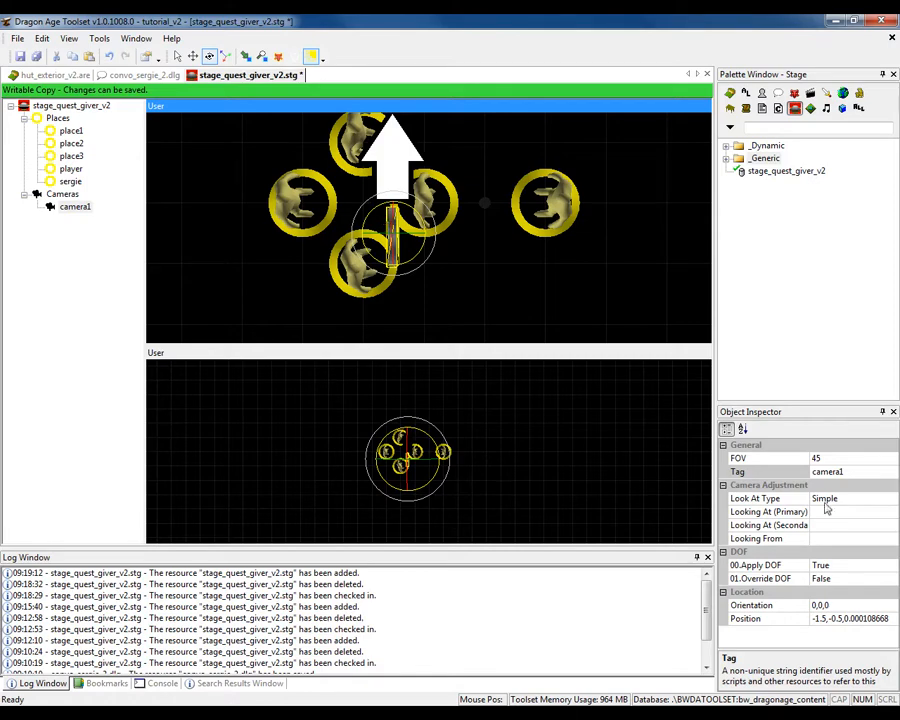
# Set the new camera's tag to sergie.
pyautogui.click(777, 470)
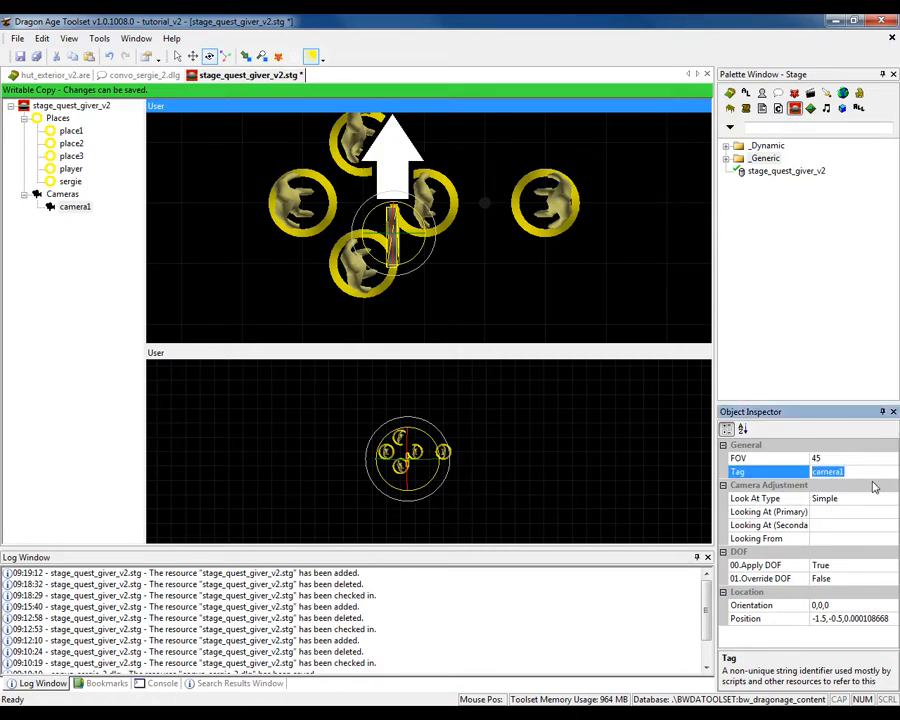
pyautogui.write('sergie')
pyautogui.press('Return')
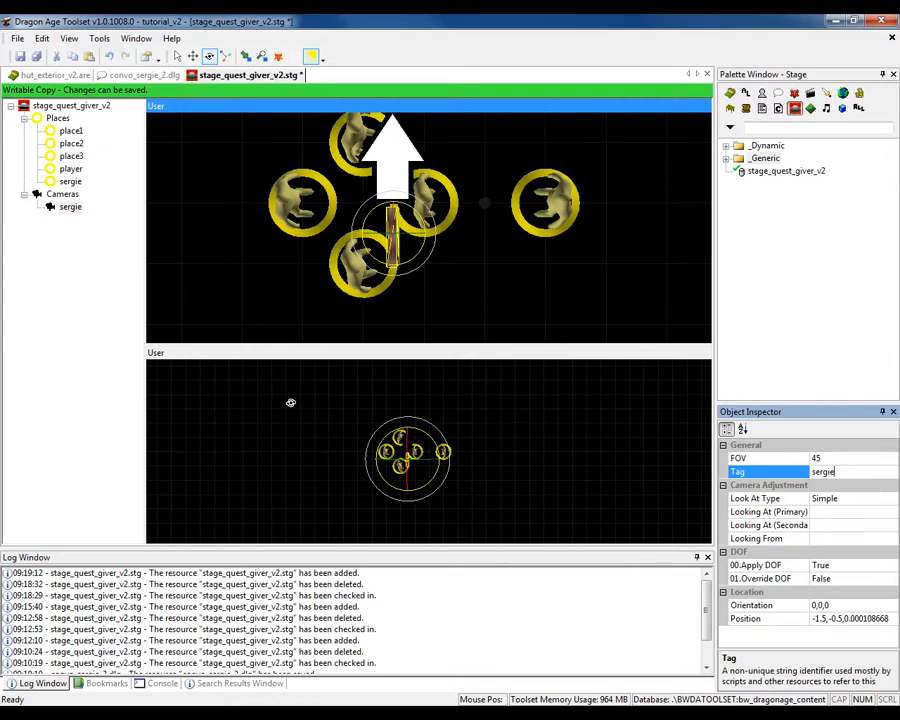
# Show the lower viewport through the sergie camera.
pyautogui.click(205, 357)
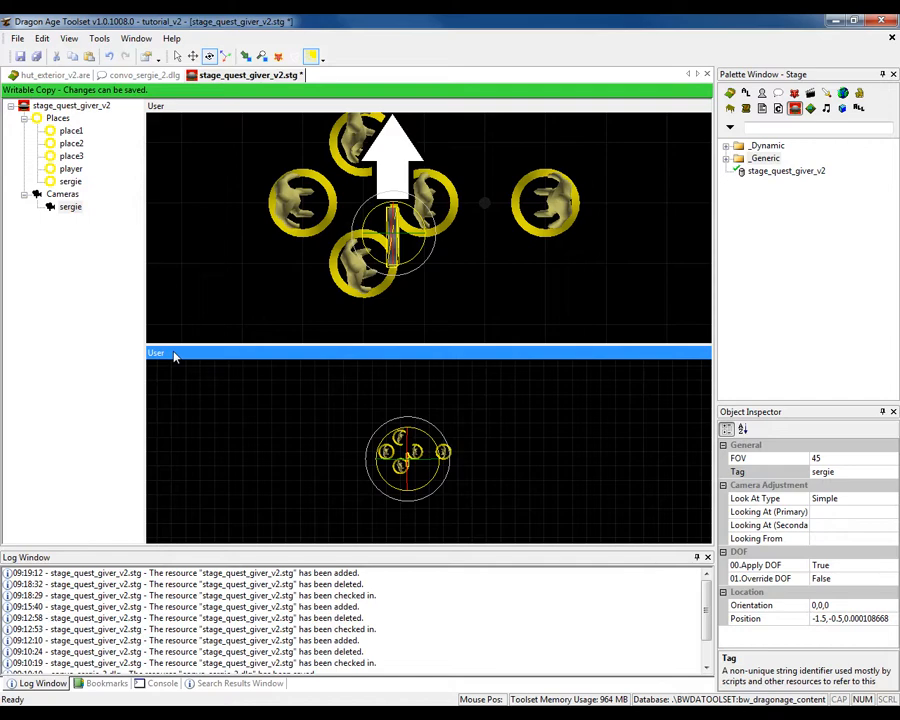
pyautogui.rightClick(174, 356)
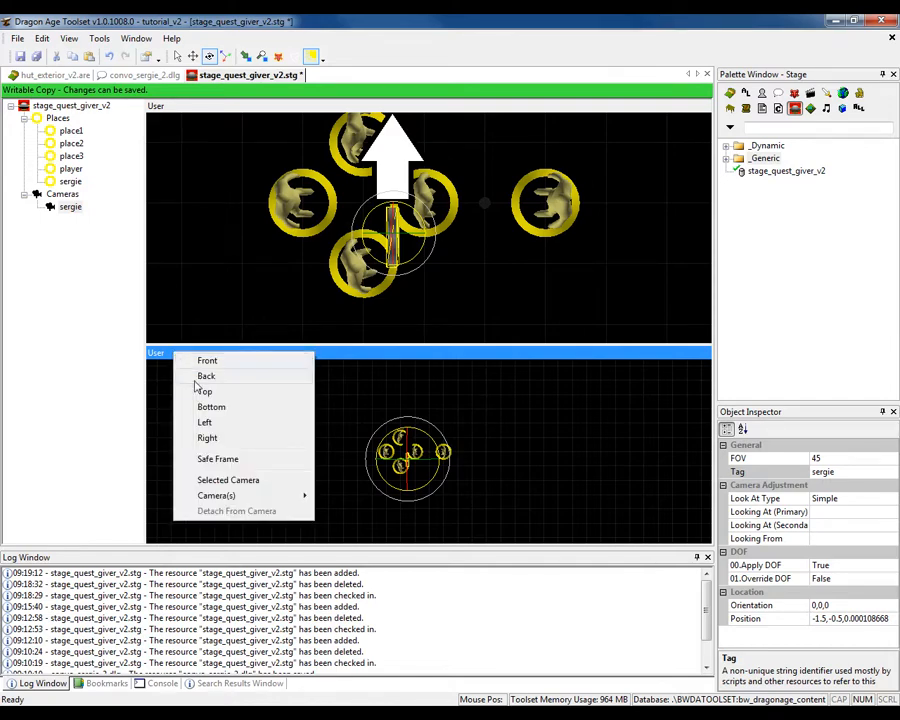
pyautogui.moveTo(228, 497)
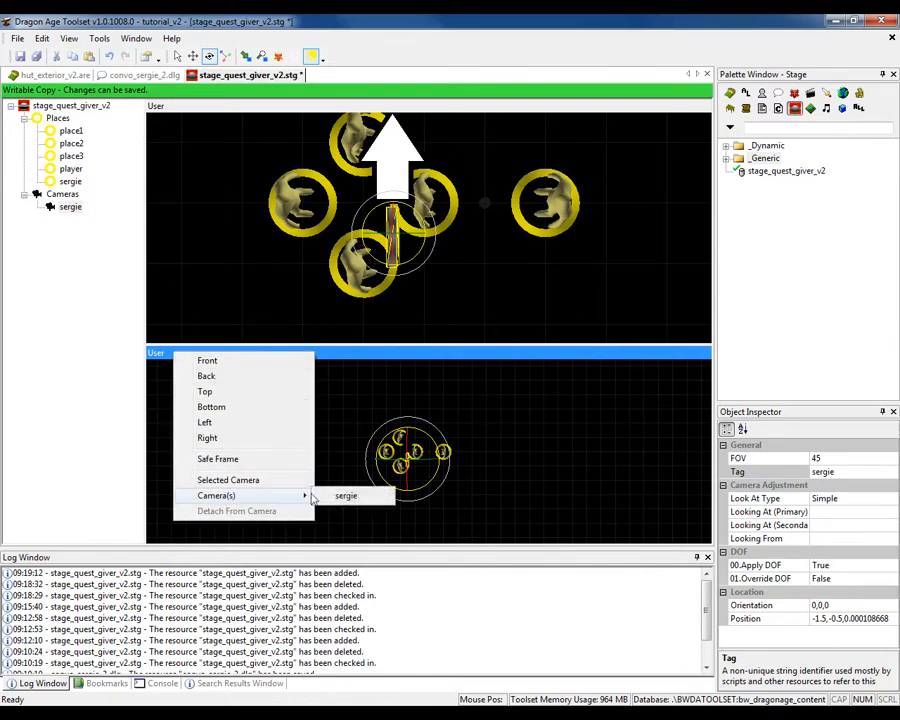
pyautogui.click(346, 496)
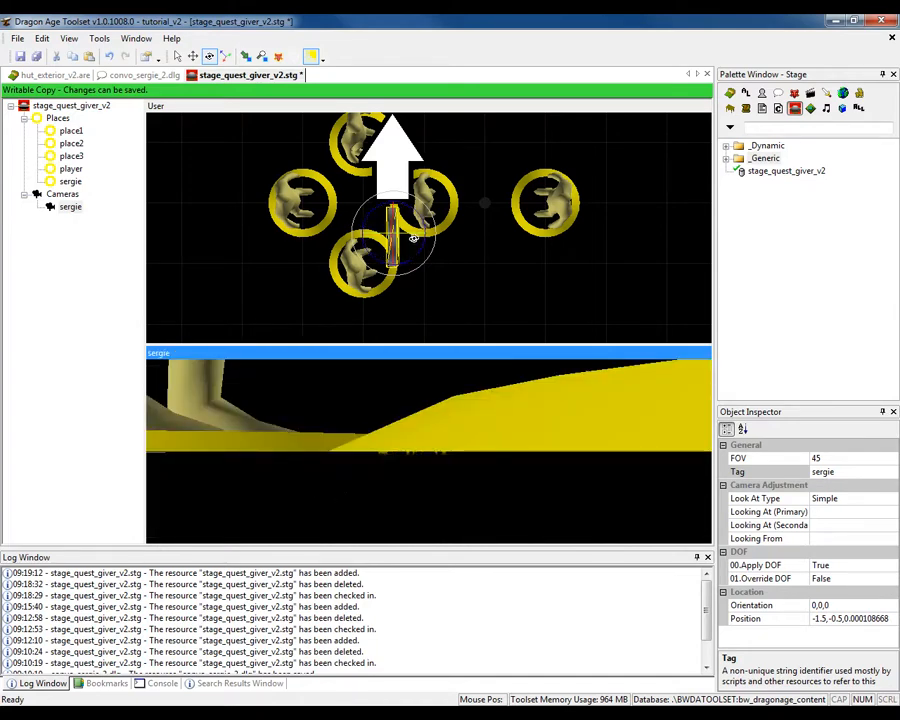
# Raise the sergie camera straight up to head height, at about 1.66 on Z.
pyautogui.click(505, 273)
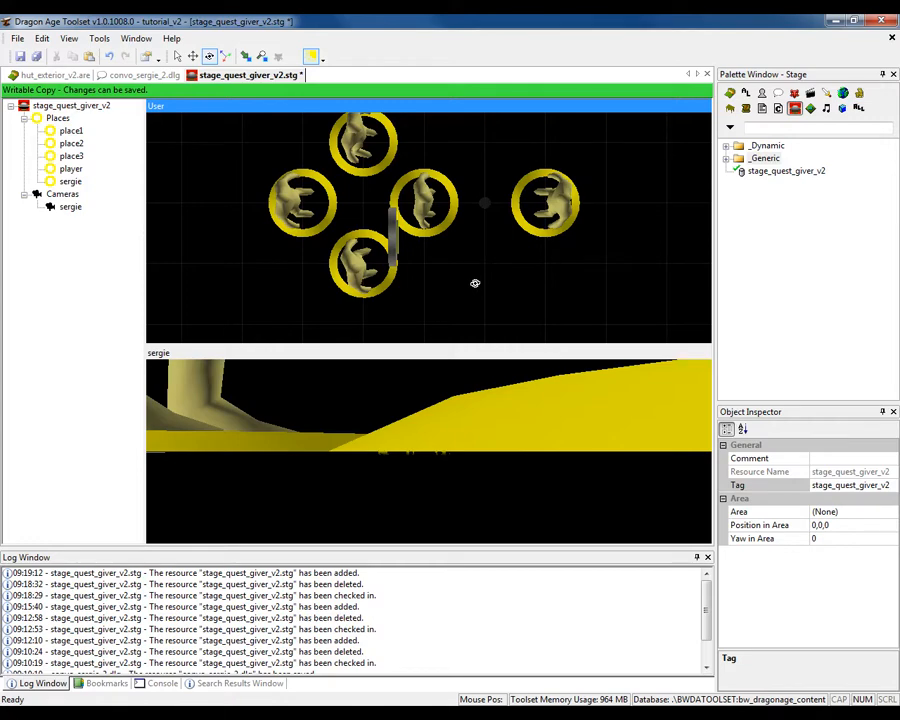
pyautogui.moveTo(475, 283); pyautogui.dragTo(468, 137)
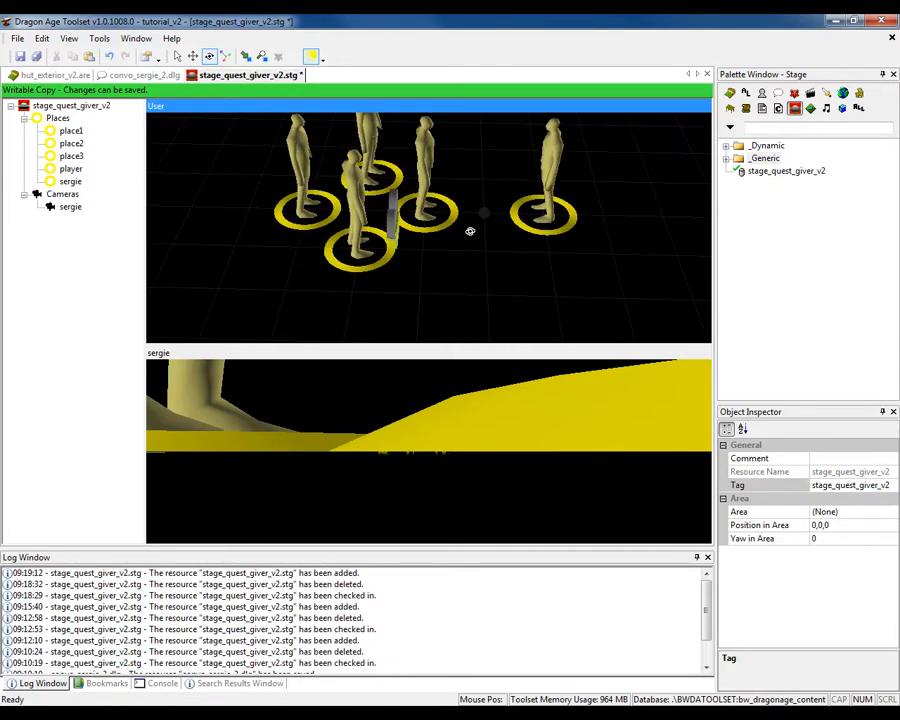
pyautogui.moveTo(470, 231)
pyautogui.mouseDown()
pyautogui.moveTo(468, 201)
pyautogui.moveTo(465, 227)
pyautogui.moveTo(542, 217)
pyautogui.moveTo(418, 197)
pyautogui.moveTo(524, 225)
pyautogui.moveTo(441, 168)
pyautogui.moveTo(480, 269)
pyautogui.moveTo(446, 181)
pyautogui.moveTo(468, 251)
pyautogui.moveTo(475, 238)
pyautogui.mouseUp()
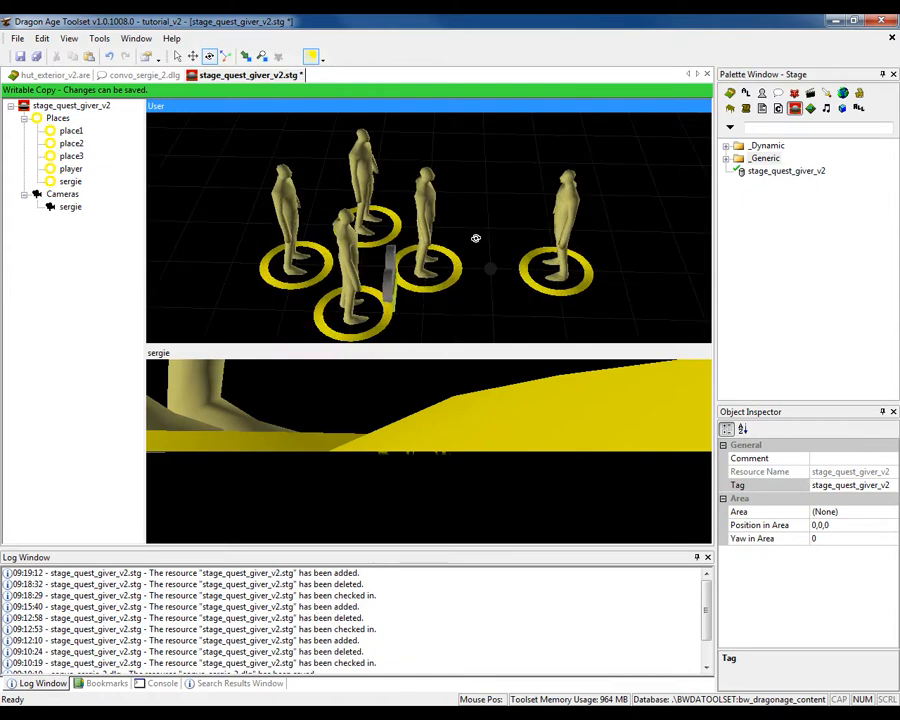
pyautogui.click(45, 75)
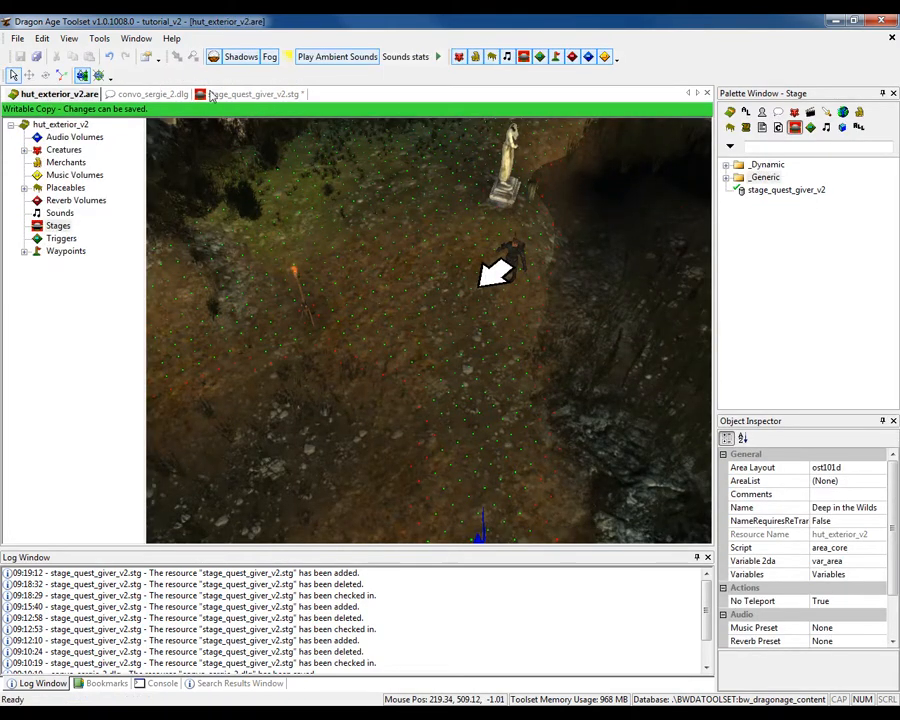
pyautogui.click(250, 93)
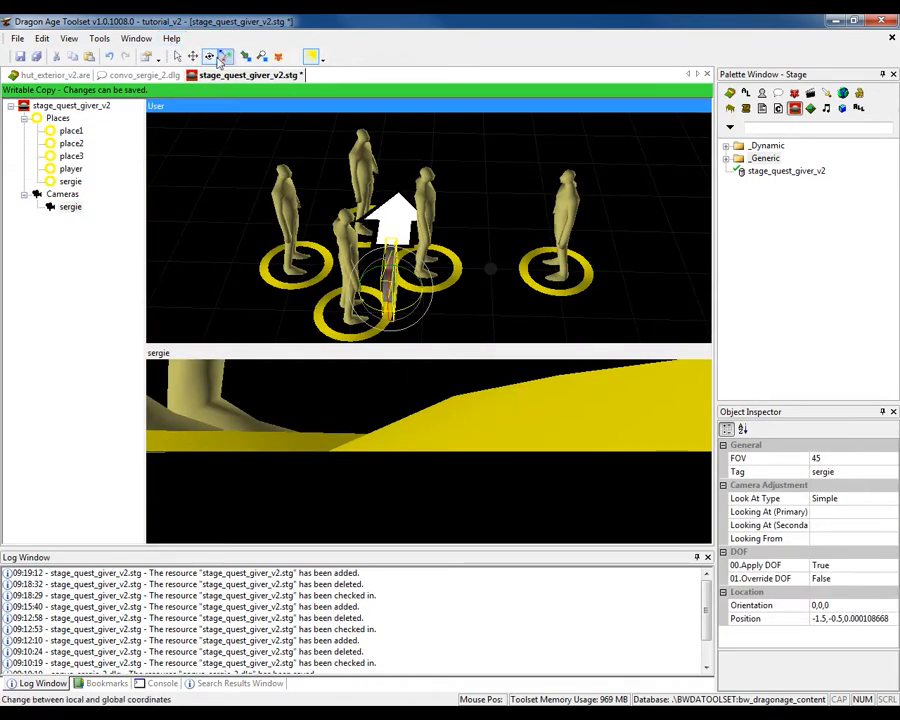
pyautogui.click(193, 57)
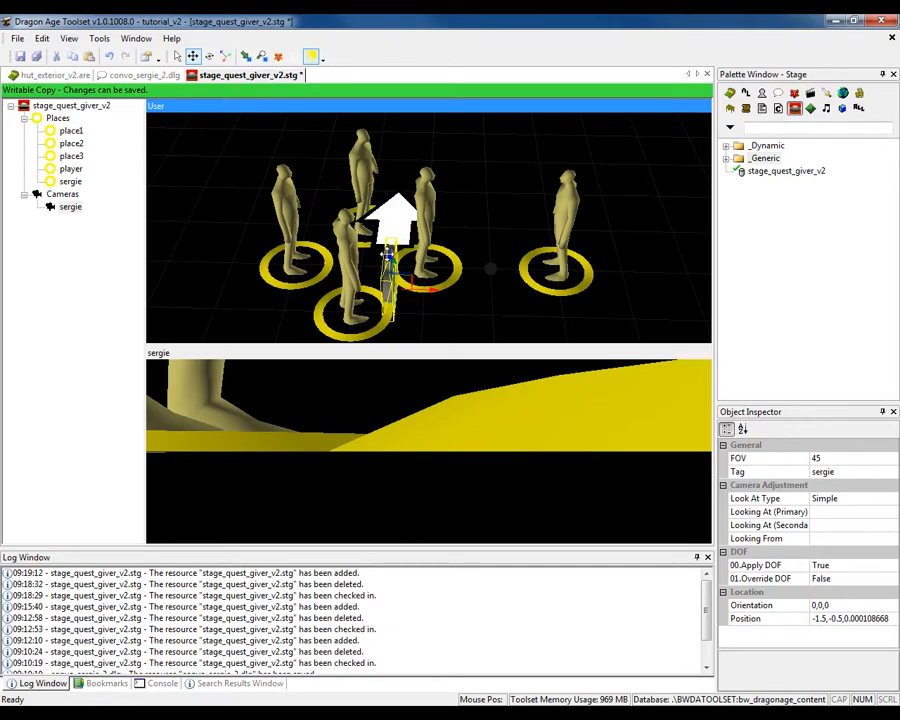
pyautogui.moveTo(386, 255); pyautogui.dragTo(385, 150)
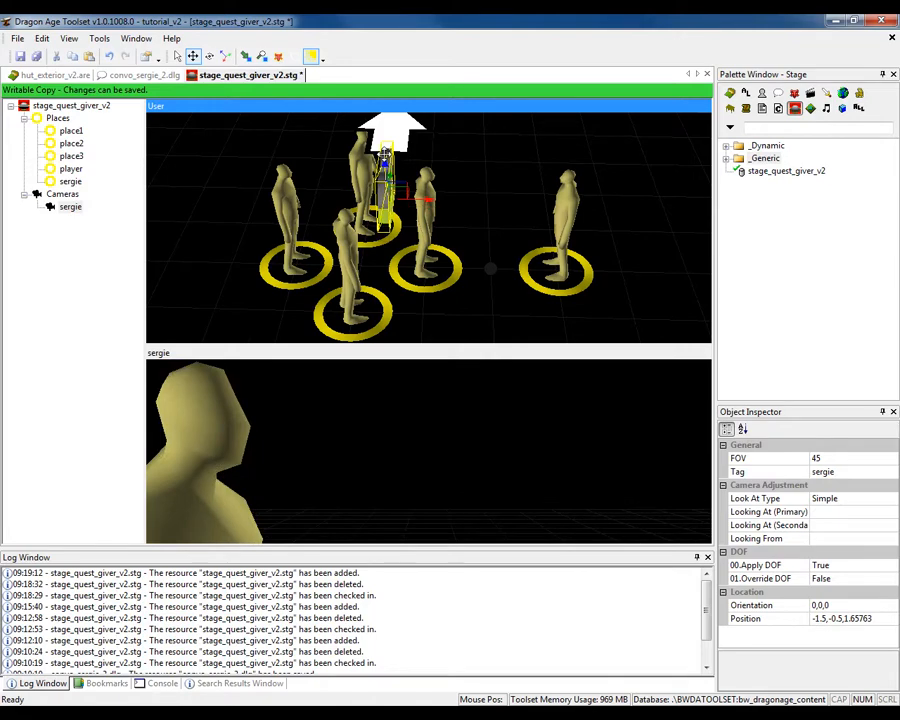
# Turn the sergie camera's view towards the sergie place, to a first orientation value of about -71.5.
pyautogui.click(325, 461)
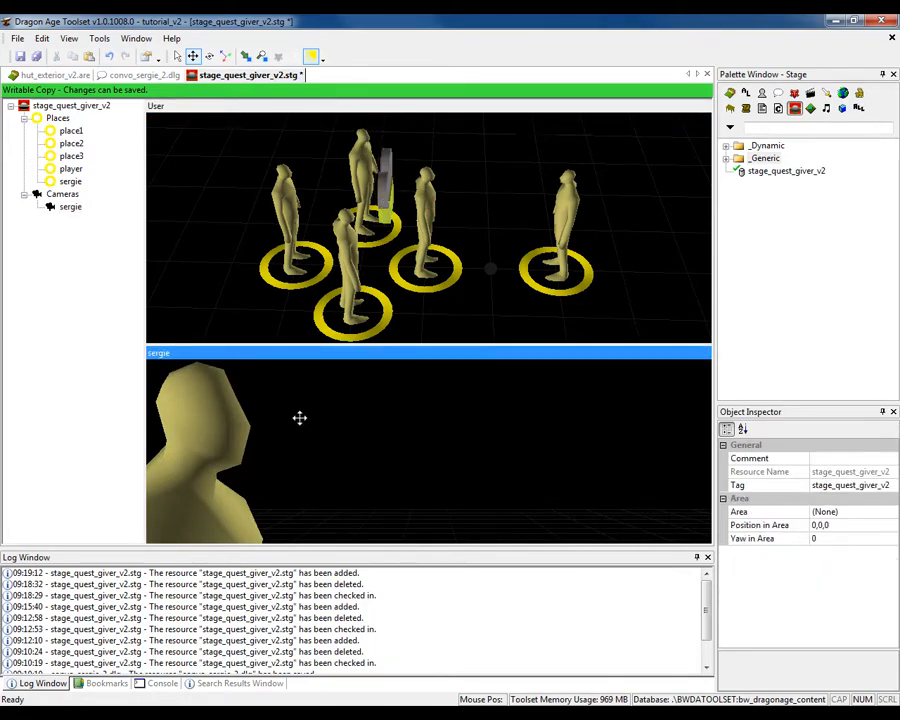
pyautogui.moveTo(315, 421); pyautogui.dragTo(505, 419, button='middle')
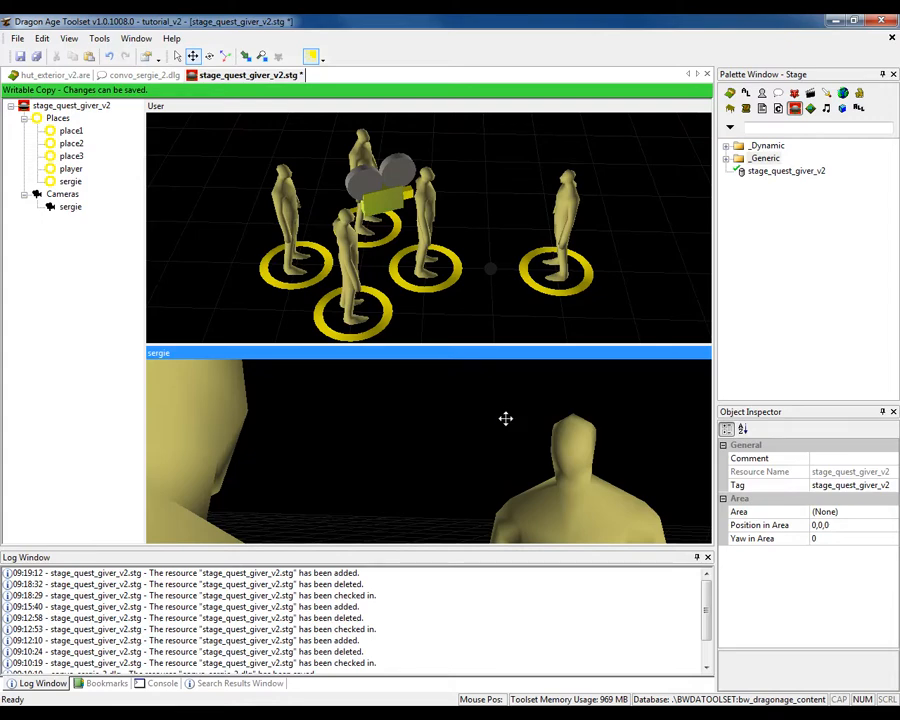
pyautogui.moveTo(462, 424)
pyautogui.mouseDown(button='middle')
pyautogui.moveTo(456, 436)
pyautogui.moveTo(482, 420)
pyautogui.moveTo(416, 434)
pyautogui.moveTo(438, 446)
pyautogui.moveTo(453, 439)
pyautogui.mouseUp(button='middle')
# Shift the sergie camera slightly back and up, to about -1.6,-0.5,1.7.
pyautogui.click(386, 196)
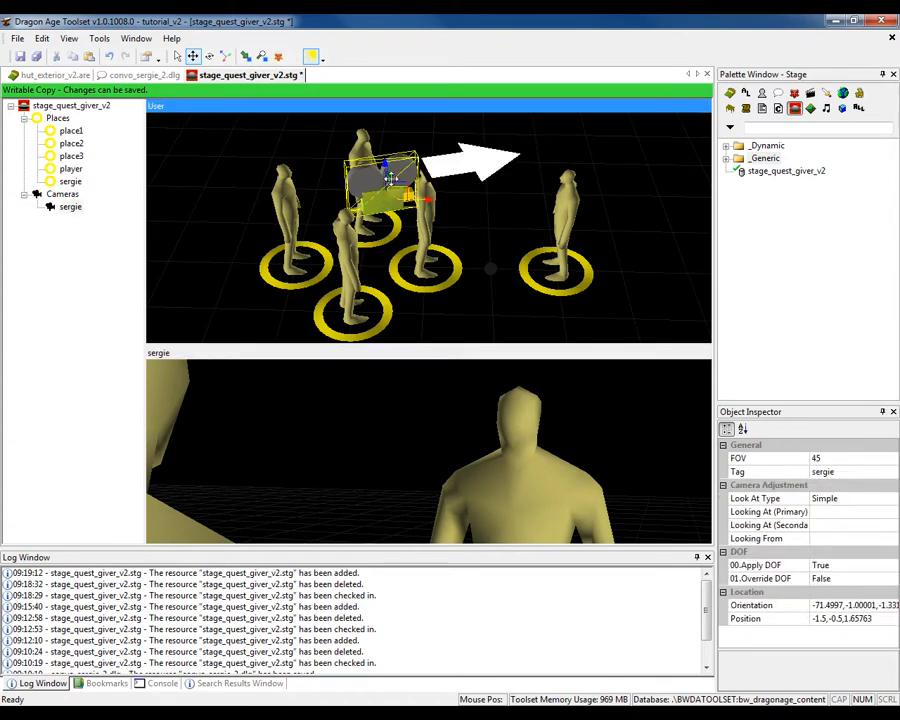
pyautogui.moveTo(386, 166); pyautogui.dragTo(412, 199)
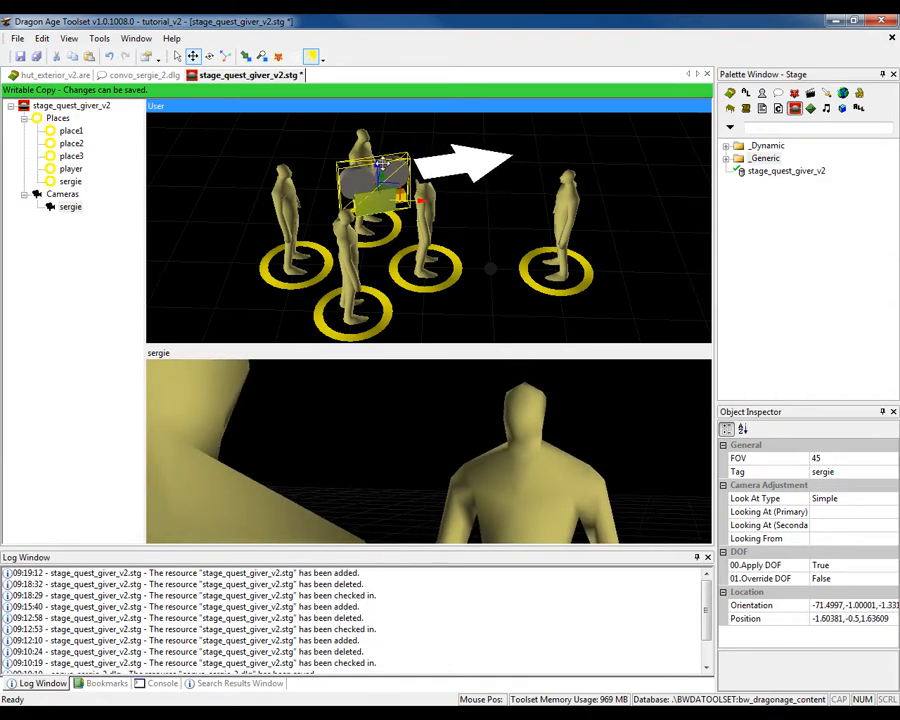
pyautogui.moveTo(380, 163); pyautogui.dragTo(380, 157)
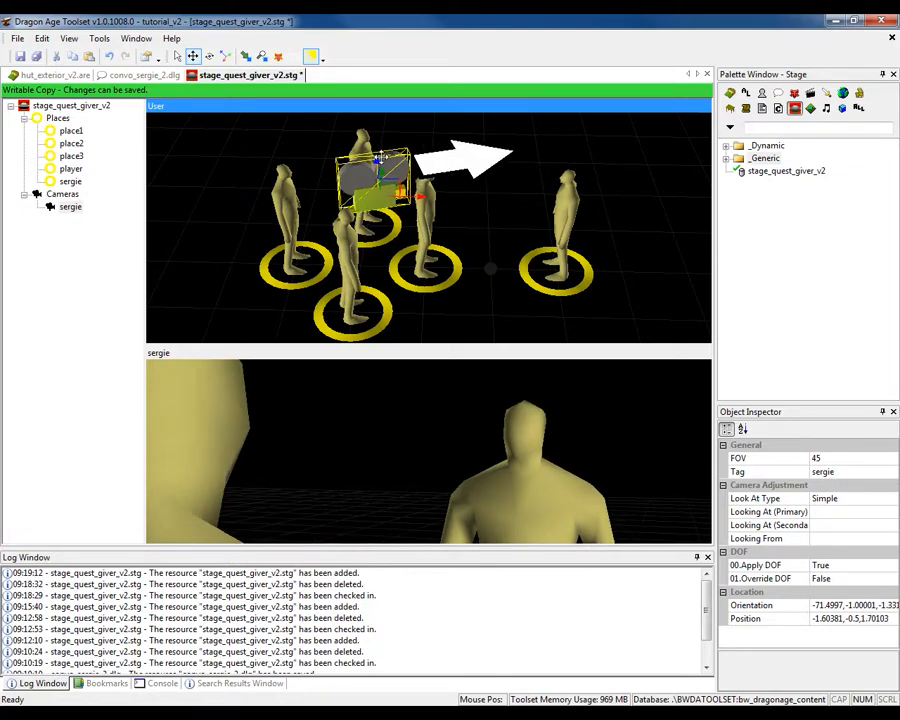
# Turn on the Safe Frame in the sergie camera viewport.
pyautogui.click(270, 353)
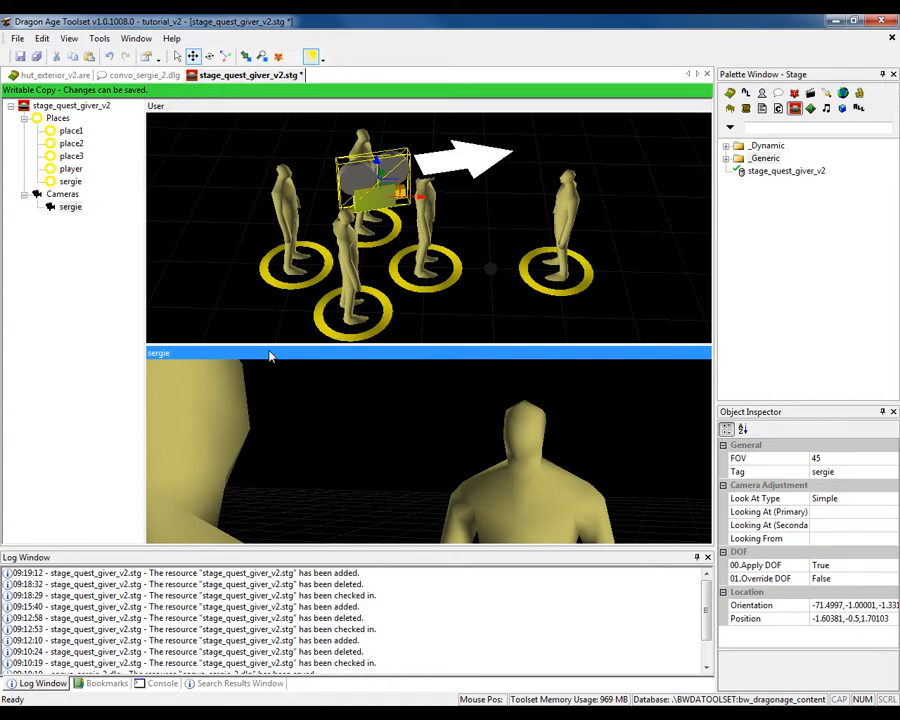
pyautogui.rightClick(190, 359)
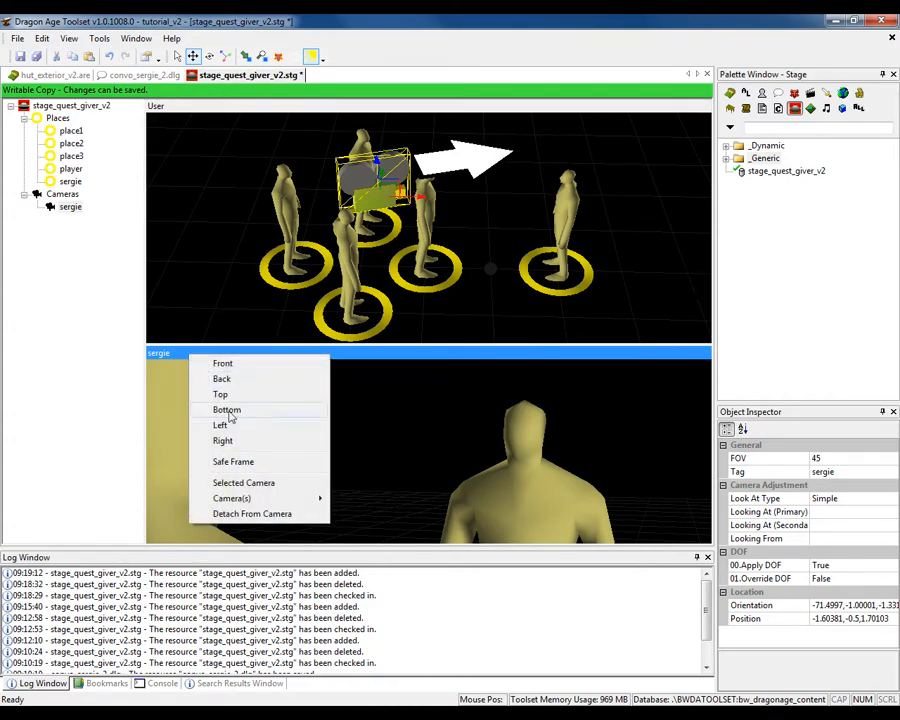
pyautogui.click(240, 462)
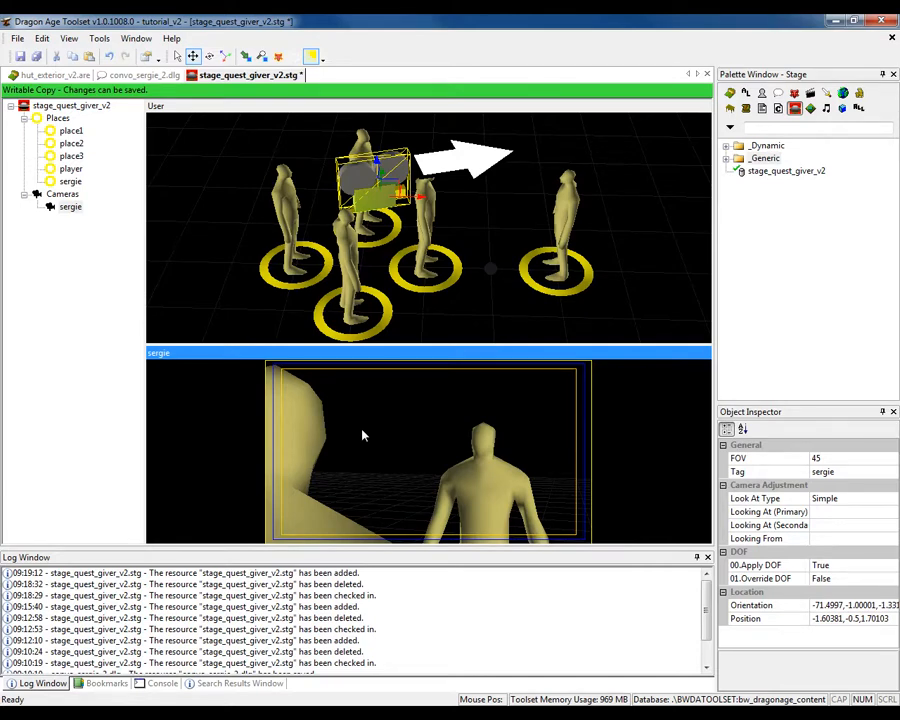
# Re-aim the sergie camera to about -65 so the player's head and sergie both sit inside the safe frame.
pyautogui.click(388, 425)
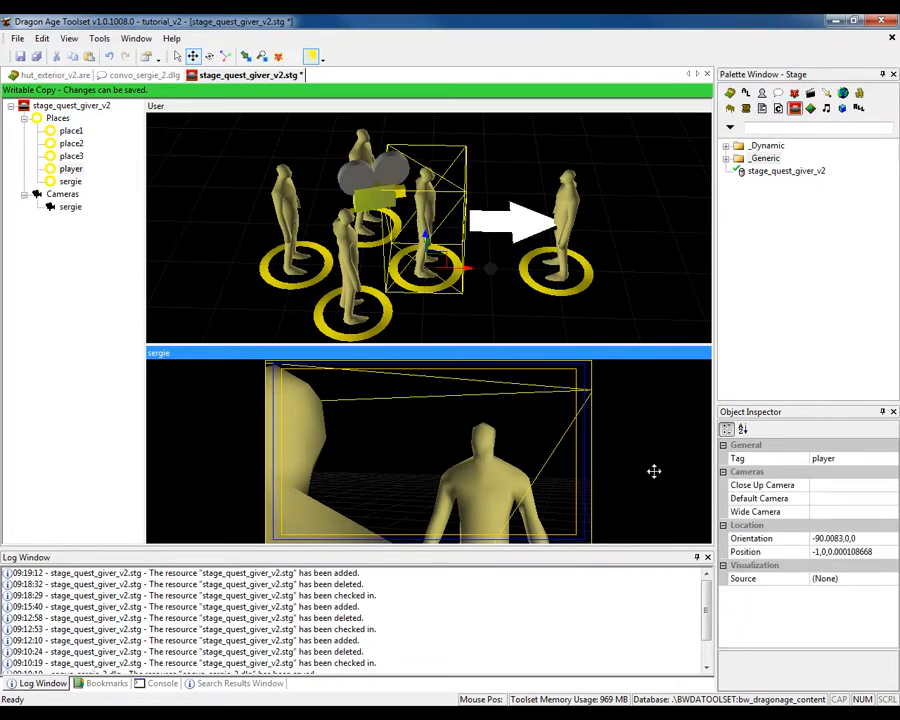
pyautogui.click(510, 480)
pyautogui.moveTo(390, 446)
pyautogui.mouseDown()
pyautogui.moveTo(364, 444)
pyautogui.moveTo(373, 440)
pyautogui.mouseUp()
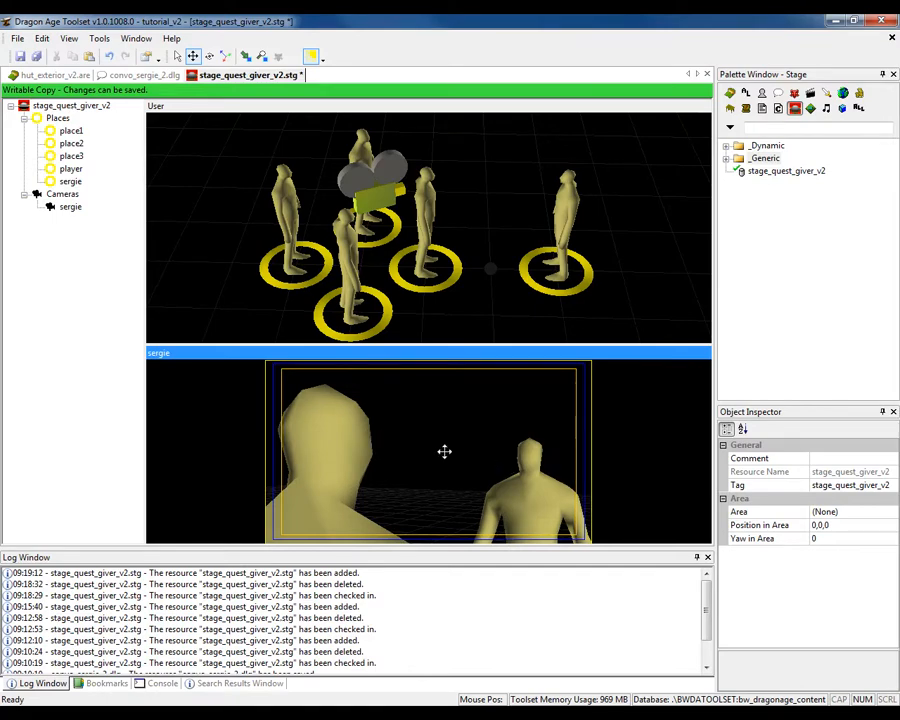
pyautogui.moveTo(444, 451); pyautogui.dragTo(444, 456, button='middle')
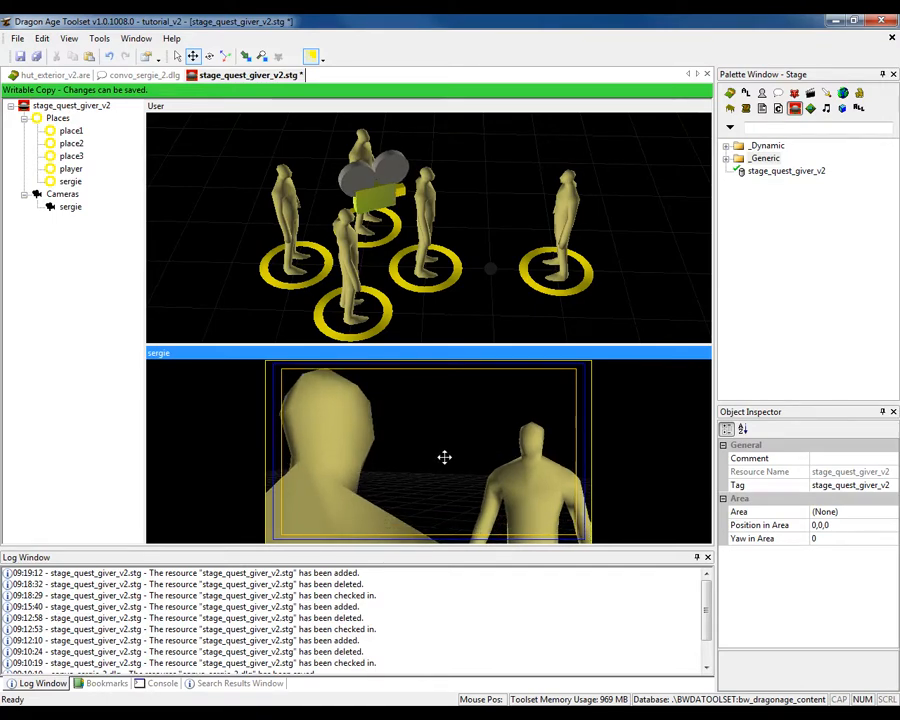
# Set the sergie camera's FOV to 50.
pyautogui.click(70, 208)
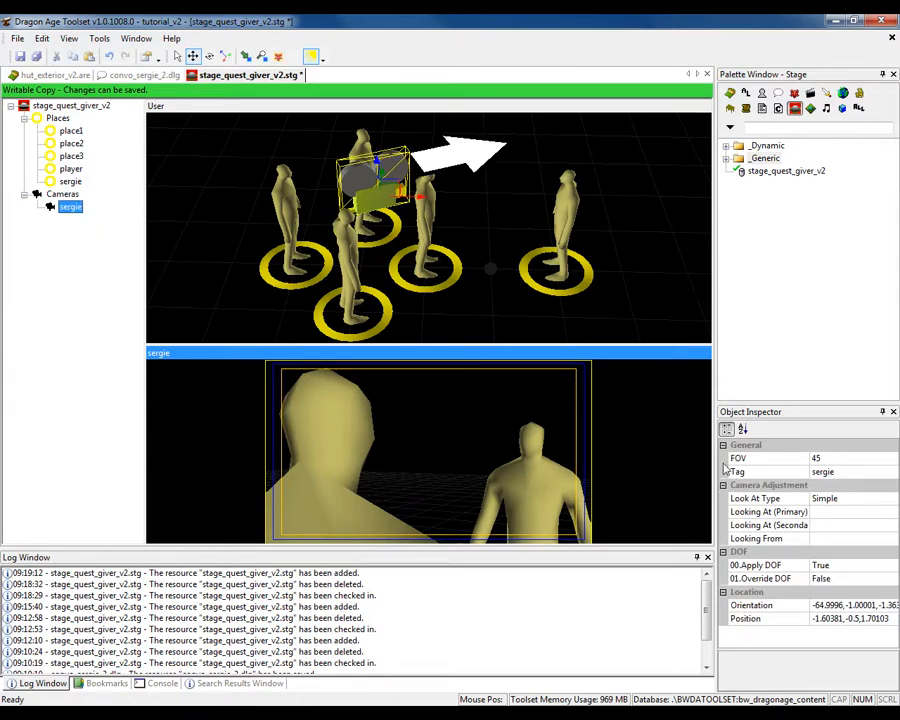
pyautogui.click(847, 456)
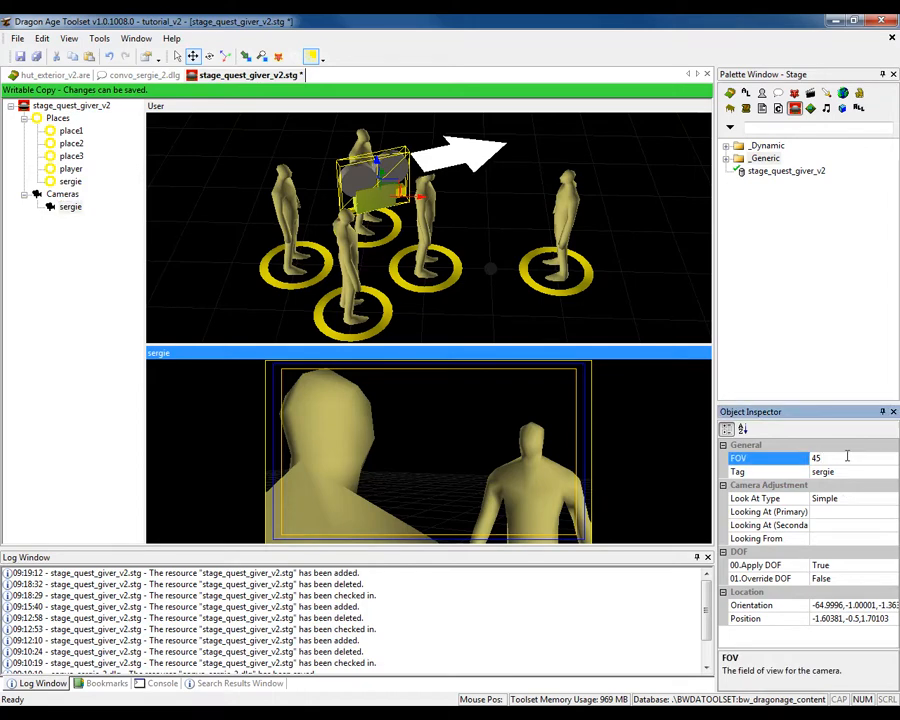
pyautogui.doubleClick(847, 456)
pyautogui.write('50')
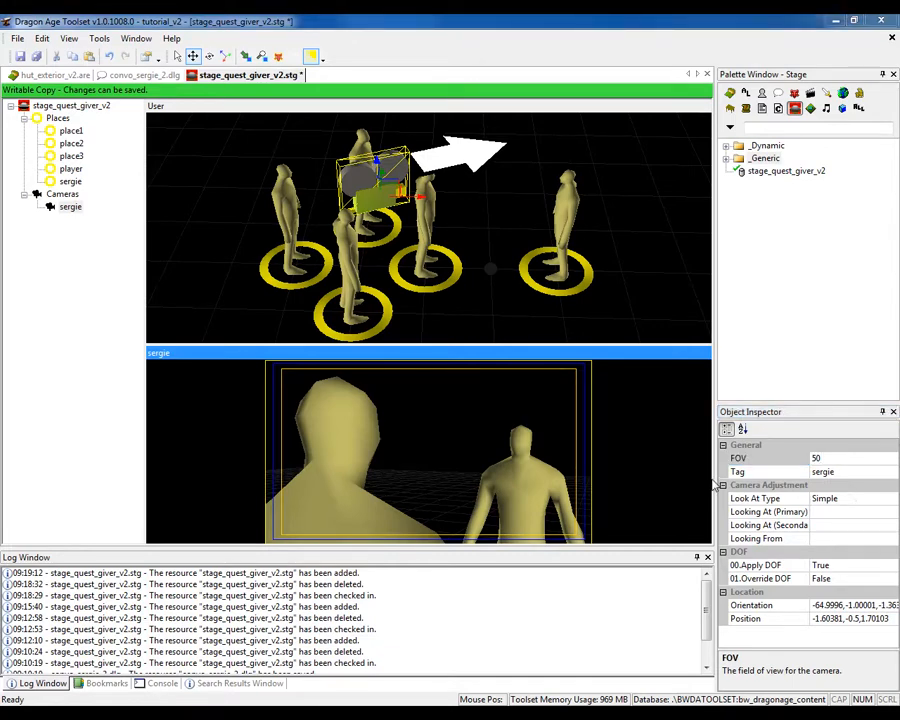
# Assign the creature quest_giver_v2 as the visualization source of the sergie place.
pyautogui.click(562, 213)
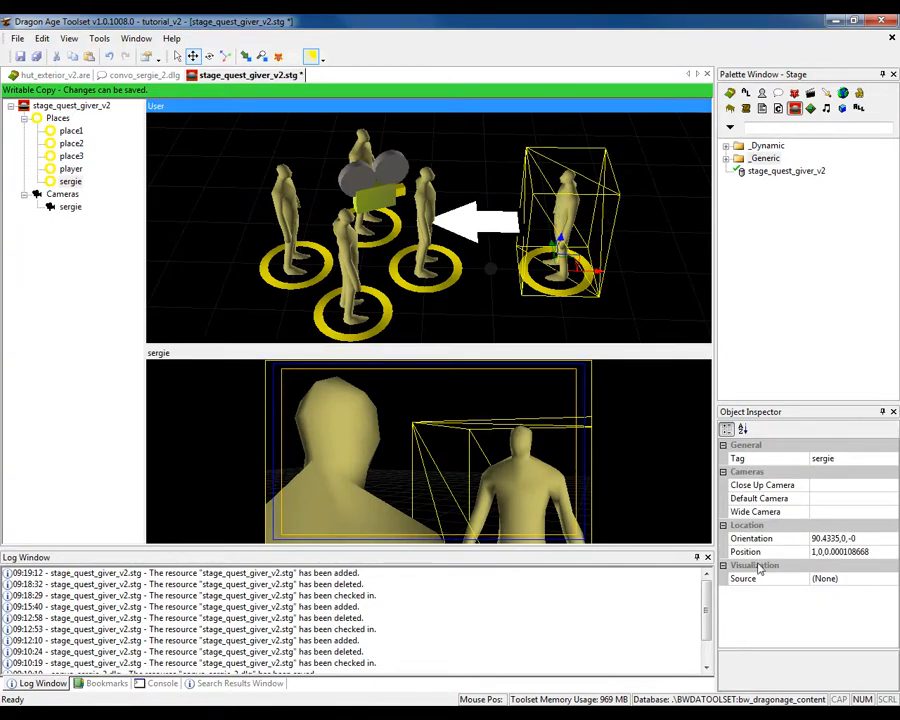
pyautogui.click(850, 581)
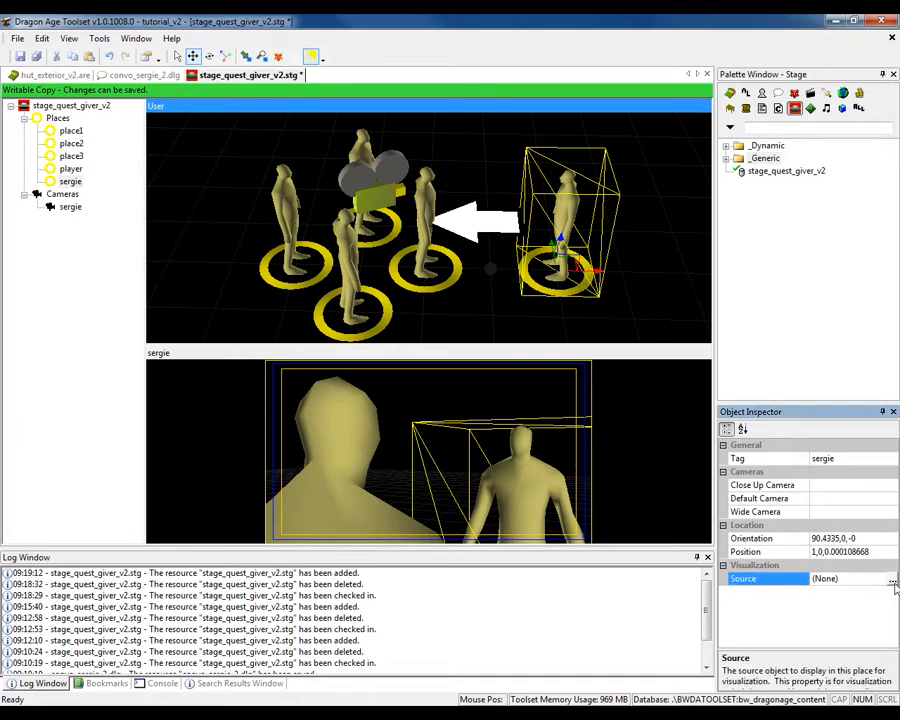
pyautogui.click(892, 581)
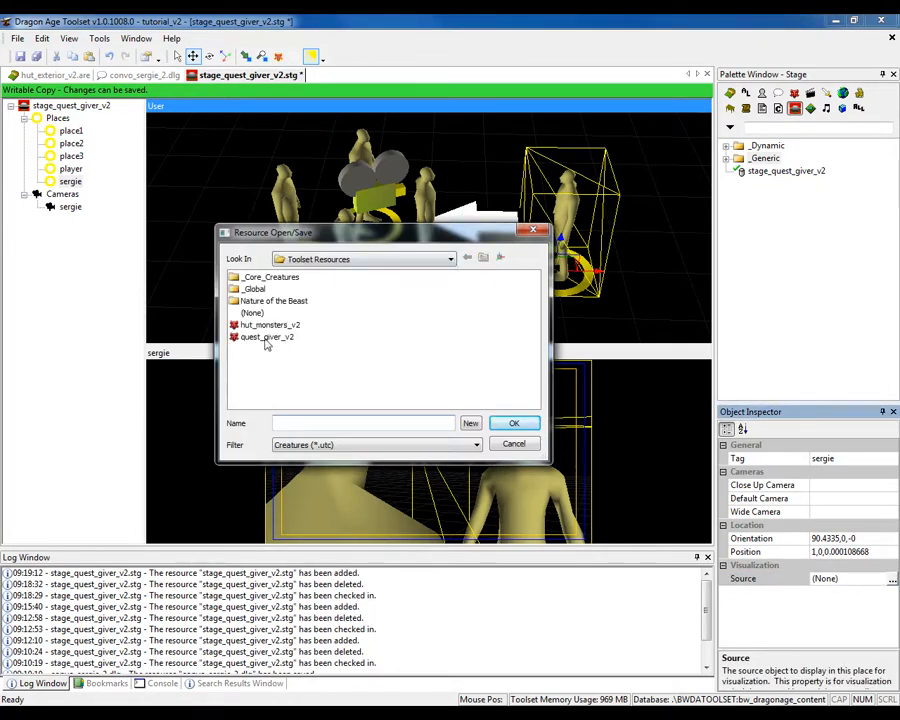
pyautogui.click(266, 338)
pyautogui.click(510, 424)
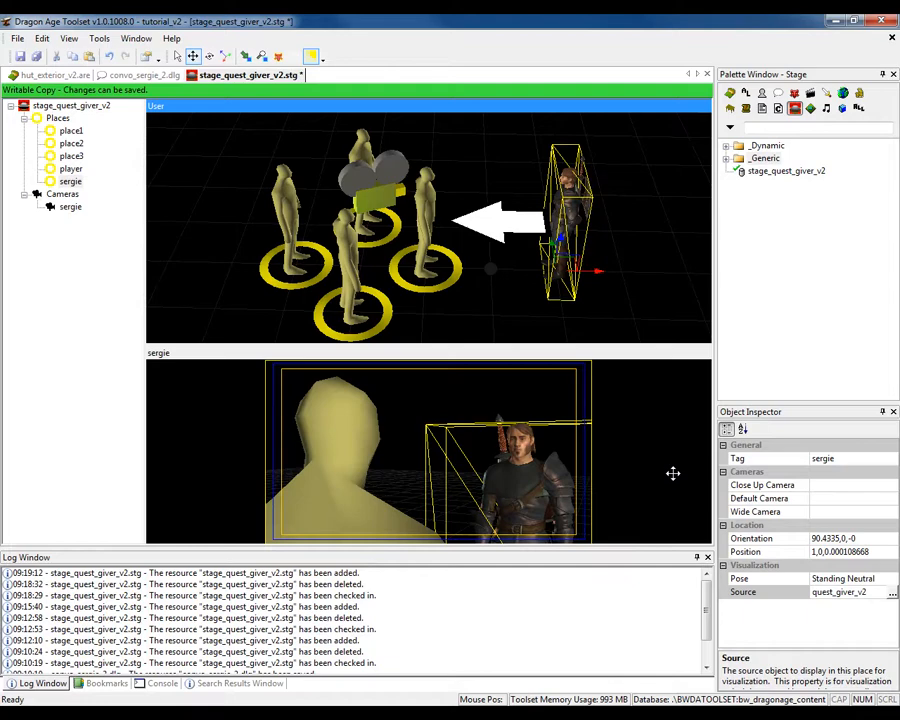
pyautogui.click(471, 392)
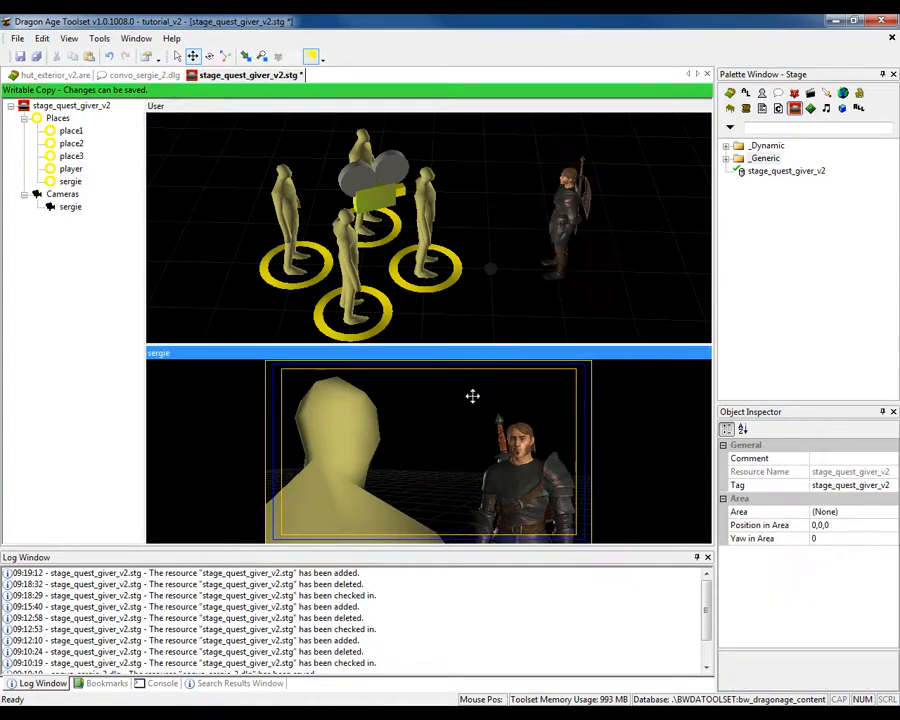
# Insert a second camera just behind the sergie place, at about 2,0,0, and select it.
pyautogui.click(535, 450)
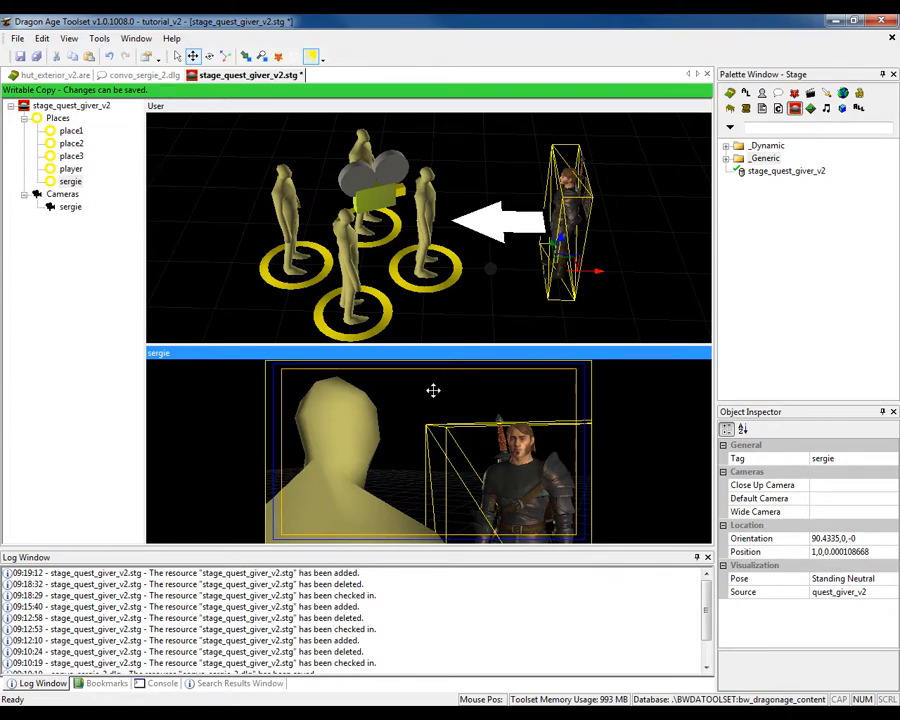
pyautogui.moveTo(514, 299); pyautogui.dragTo(464, 249, button='middle')
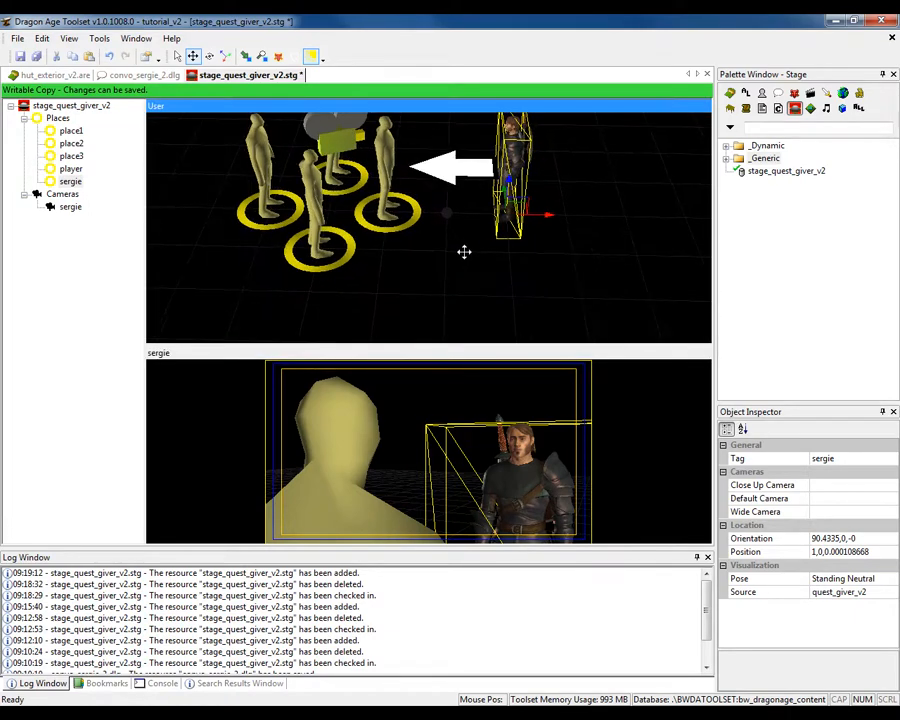
pyautogui.click(504, 286)
pyautogui.rightClick(504, 286)
pyautogui.moveTo(540, 291)
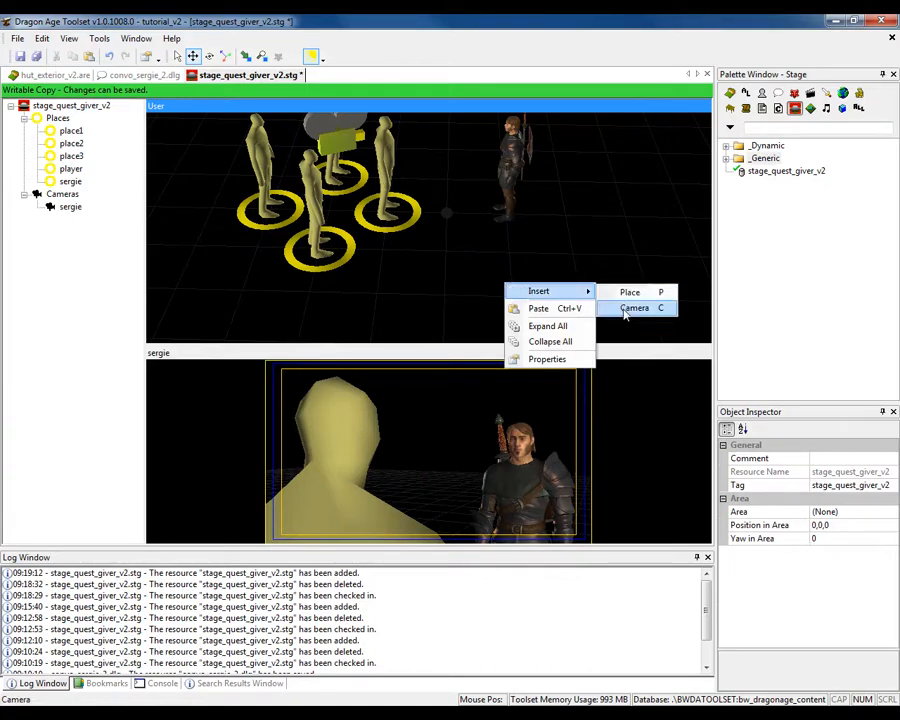
pyautogui.click(630, 308)
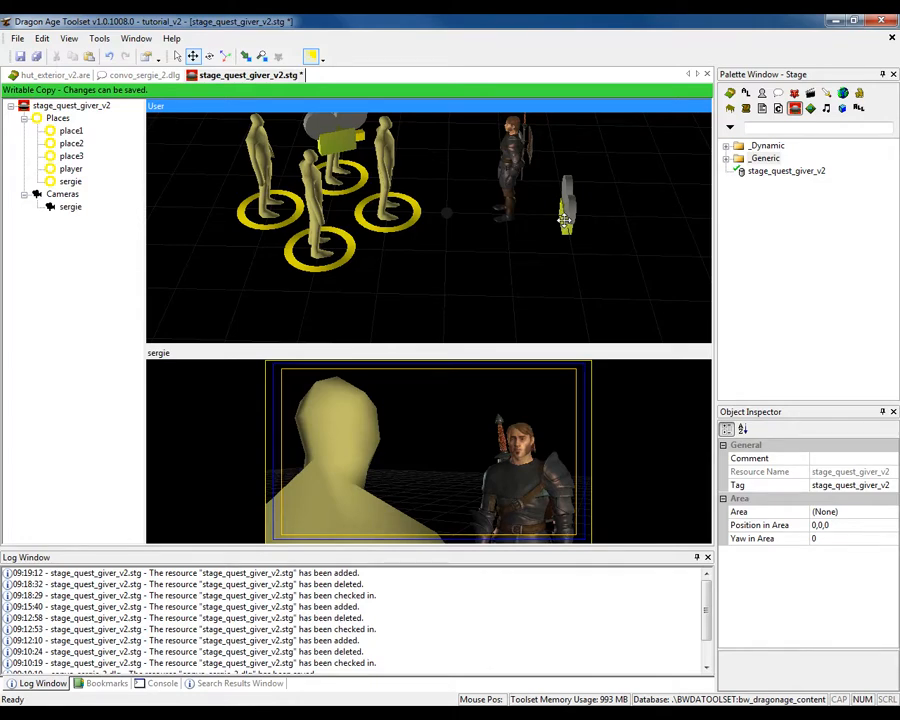
pyautogui.click(565, 220)
pyautogui.moveTo(632, 260); pyautogui.dragTo(398, 216, button='middle')
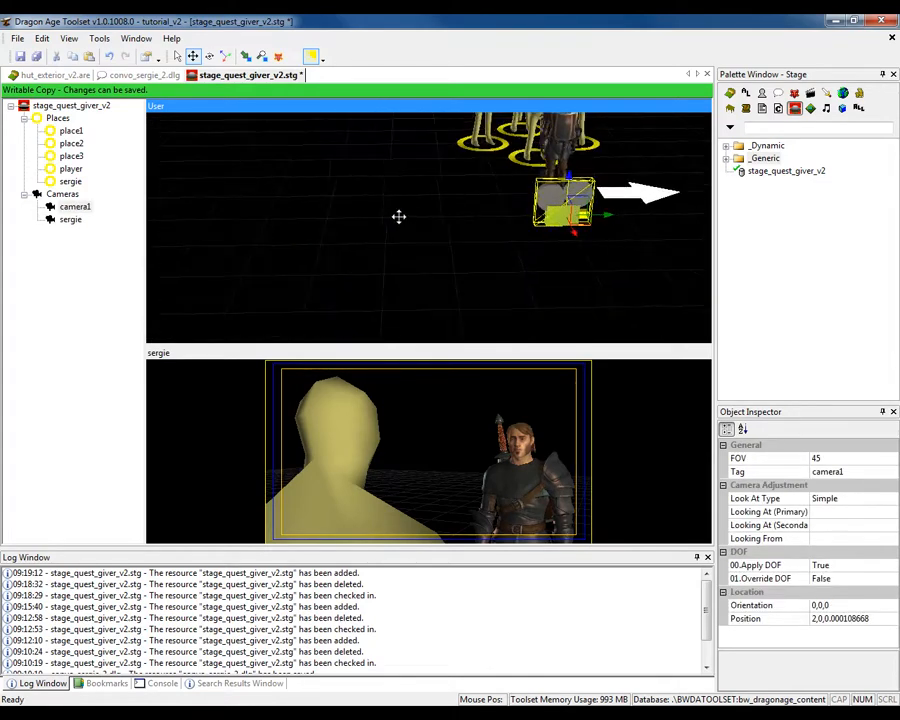
# Raise the new camera behind sergie to a height of about 1.57 and change its tag to player.
pyautogui.moveTo(456, 215); pyautogui.dragTo(347, 221, button='middle')
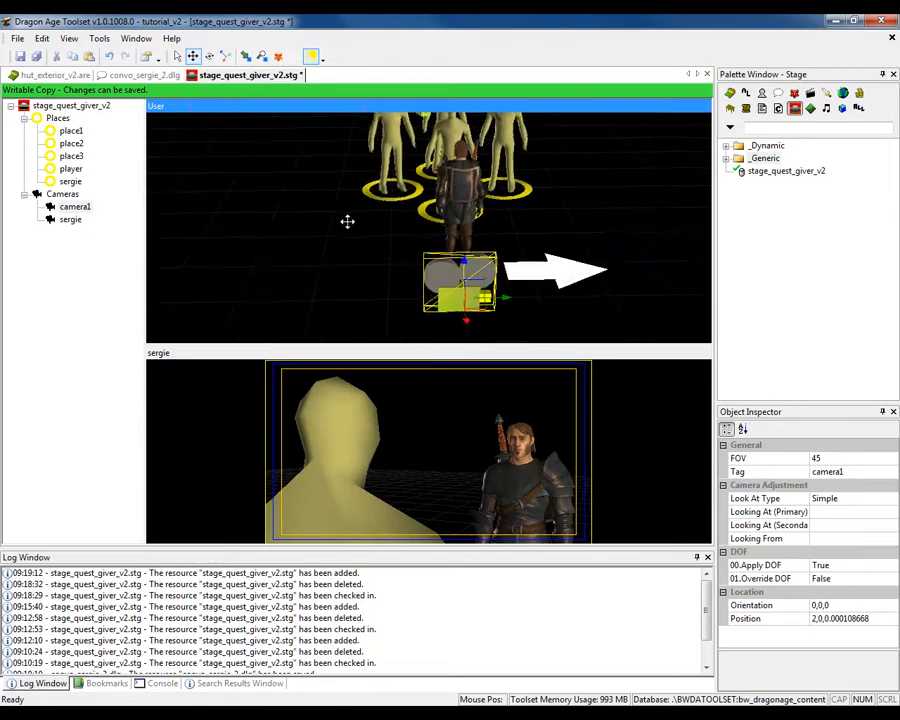
pyautogui.moveTo(463, 262); pyautogui.dragTo(462, 148)
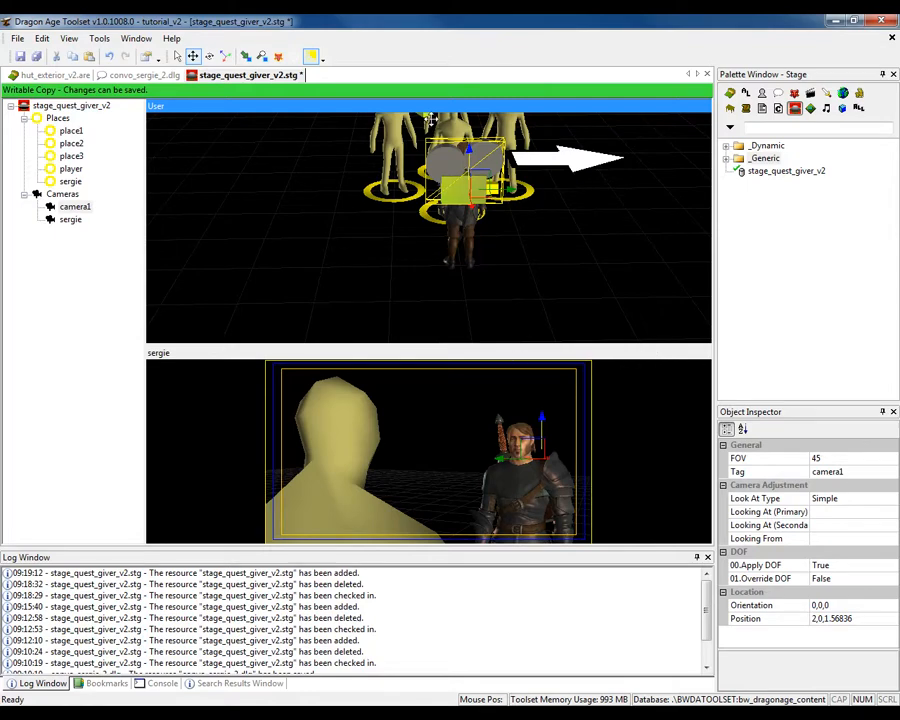
pyautogui.click(860, 471)
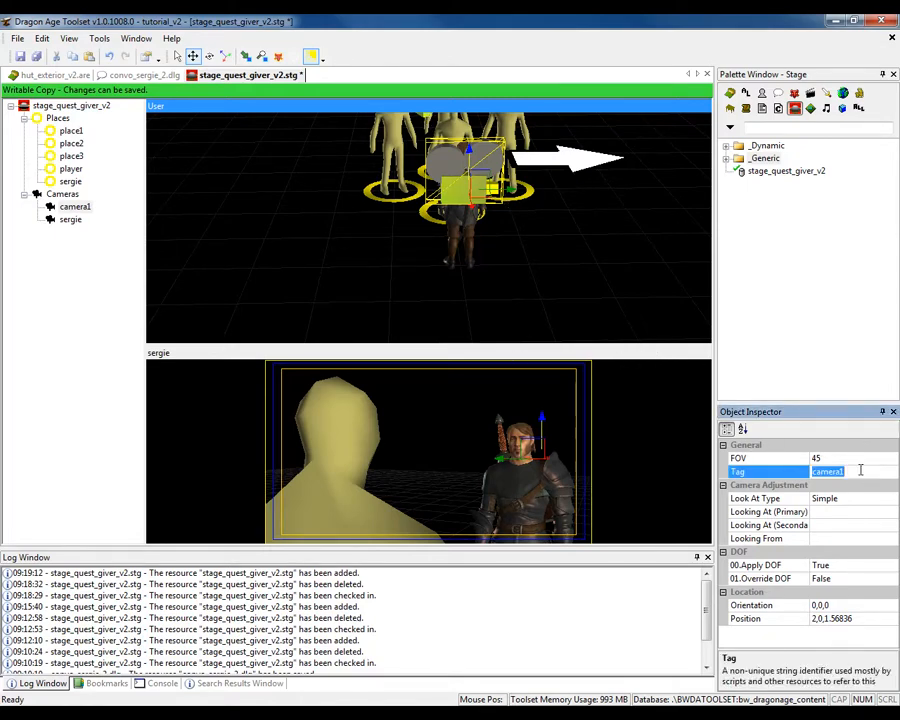
pyautogui.write('player')
pyautogui.press('Return')
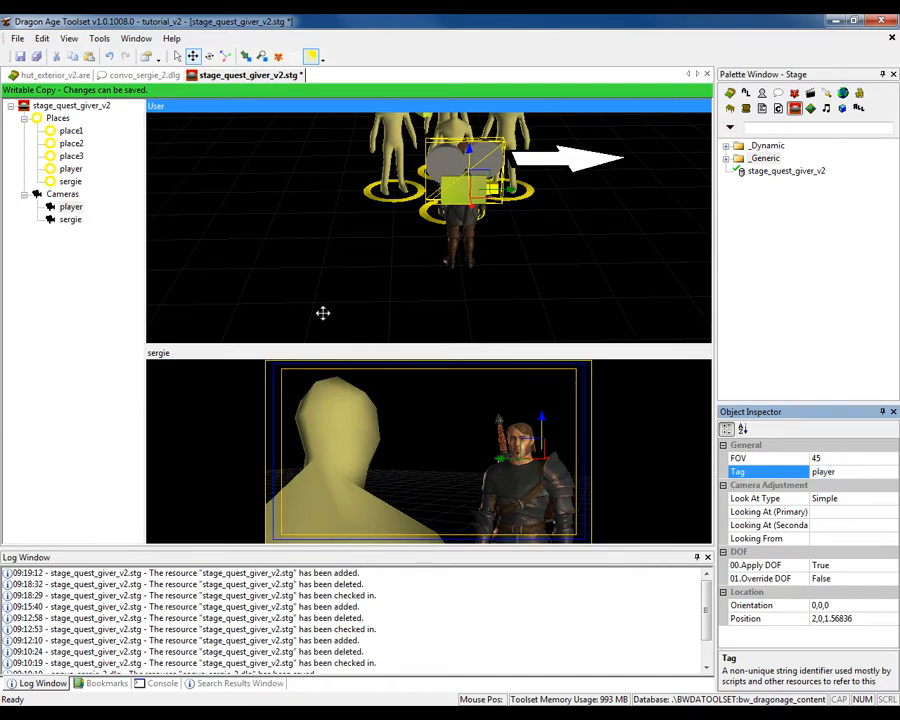
# Show the player camera's view in the lower viewport and turn the camera to about 92 so it faces sergie's back.
pyautogui.rightClick(165, 356)
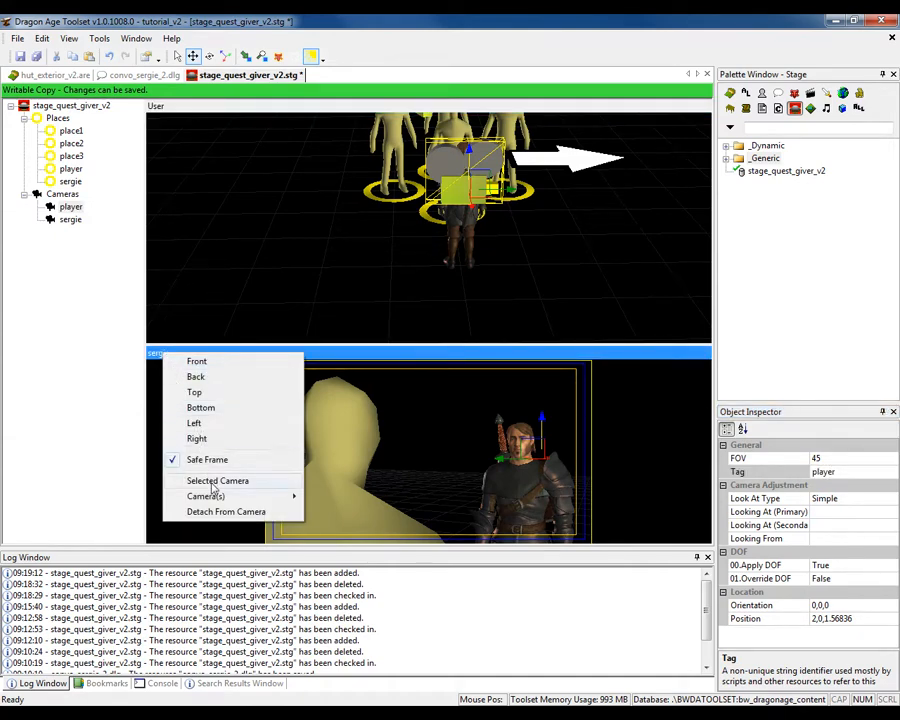
pyautogui.moveTo(212, 495)
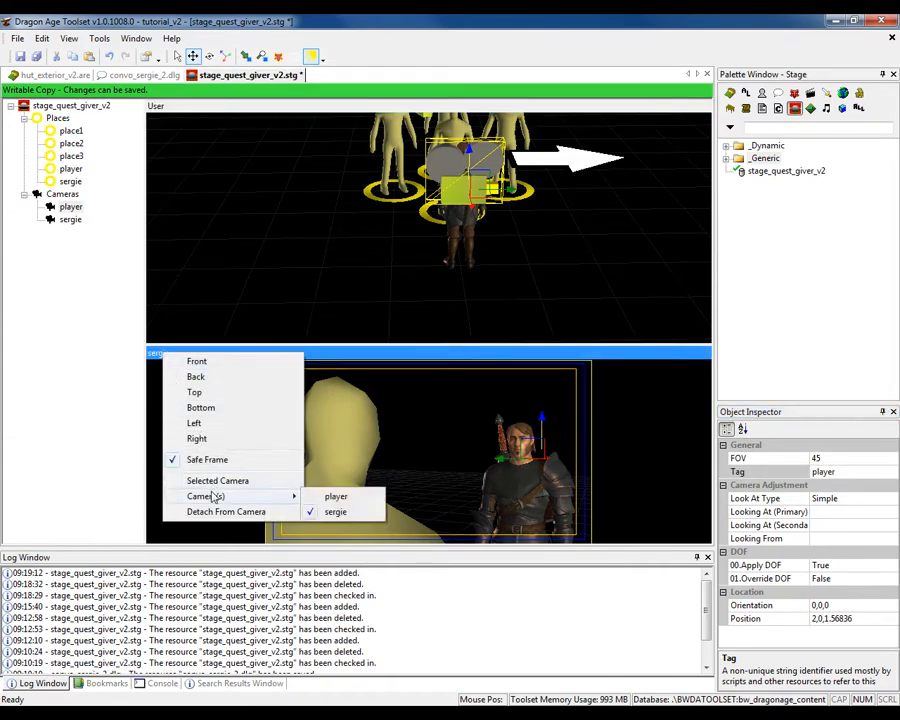
pyautogui.click(334, 496)
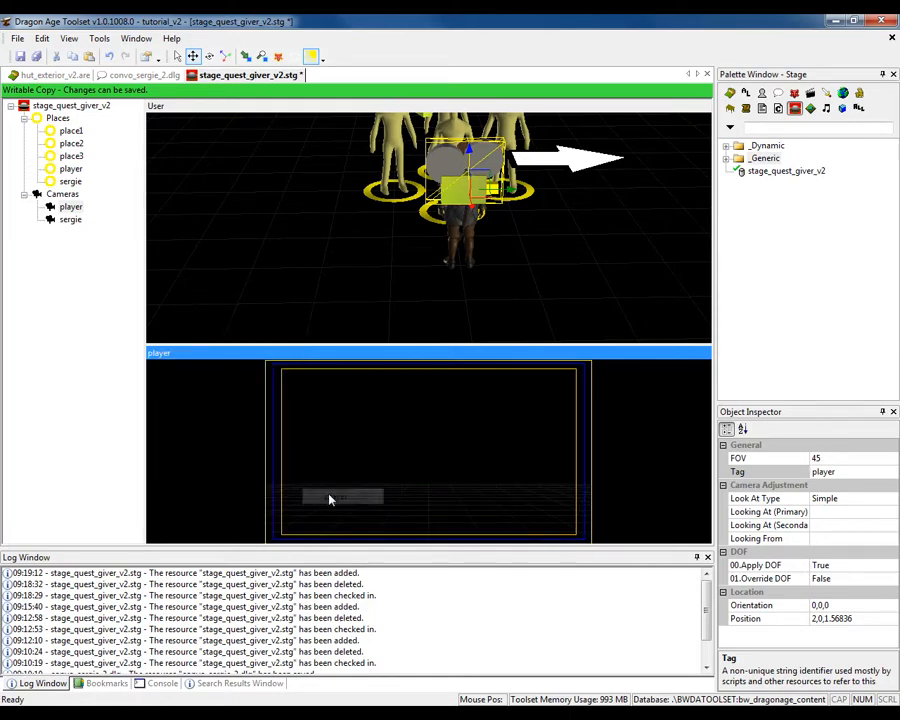
pyautogui.click(477, 441)
pyautogui.moveTo(502, 446); pyautogui.dragTo(243, 446, button='middle')
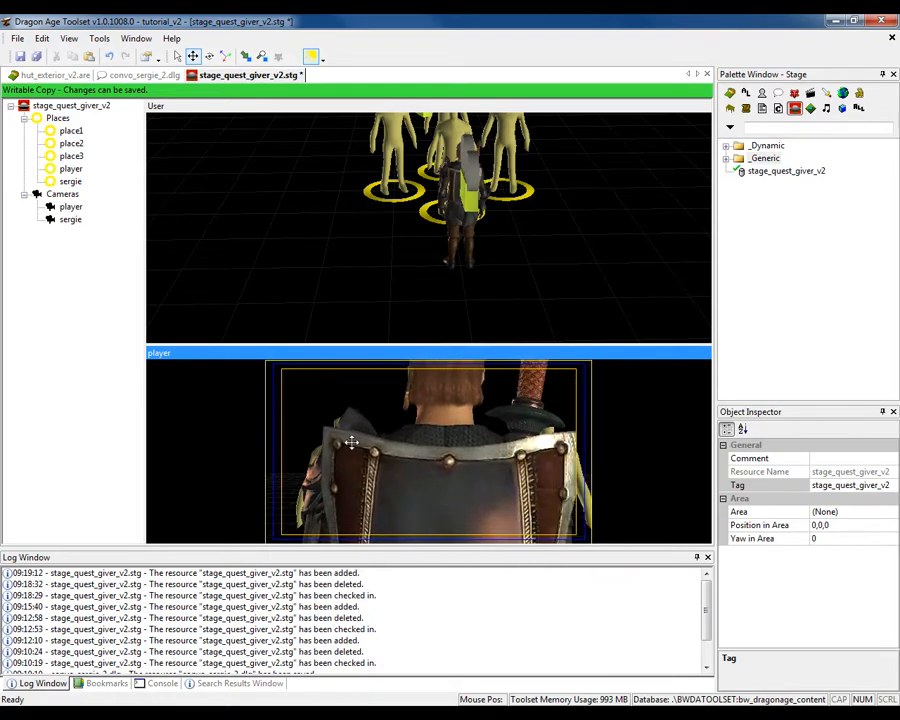
# Shift the player camera sideways to about y -0.37 and re-aim it to about 86, looking past sergie's shoulder.
pyautogui.click(500, 190)
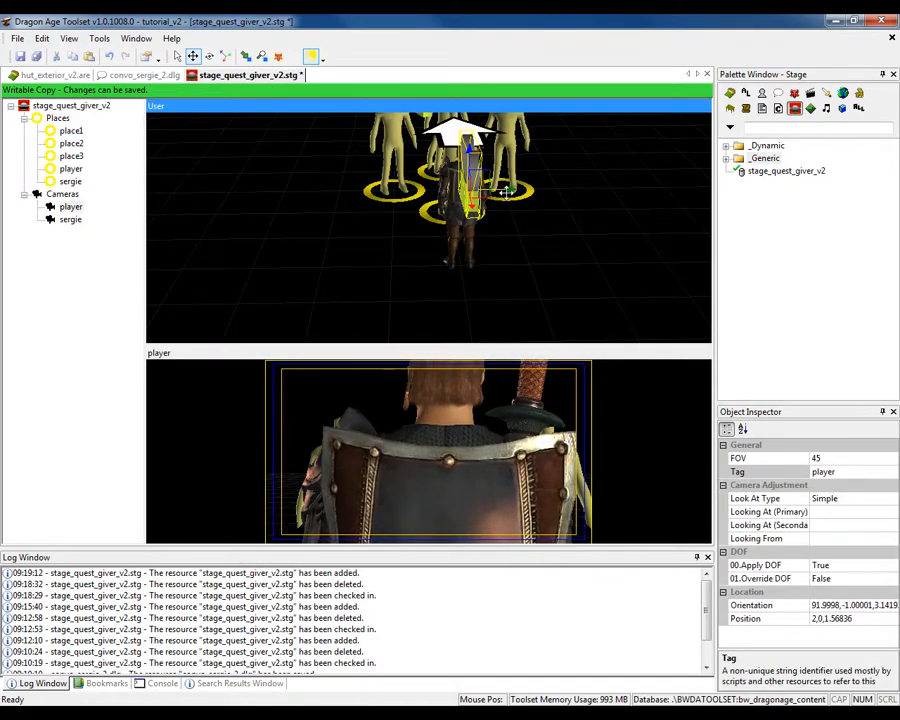
pyautogui.moveTo(507, 192); pyautogui.dragTo(478, 197)
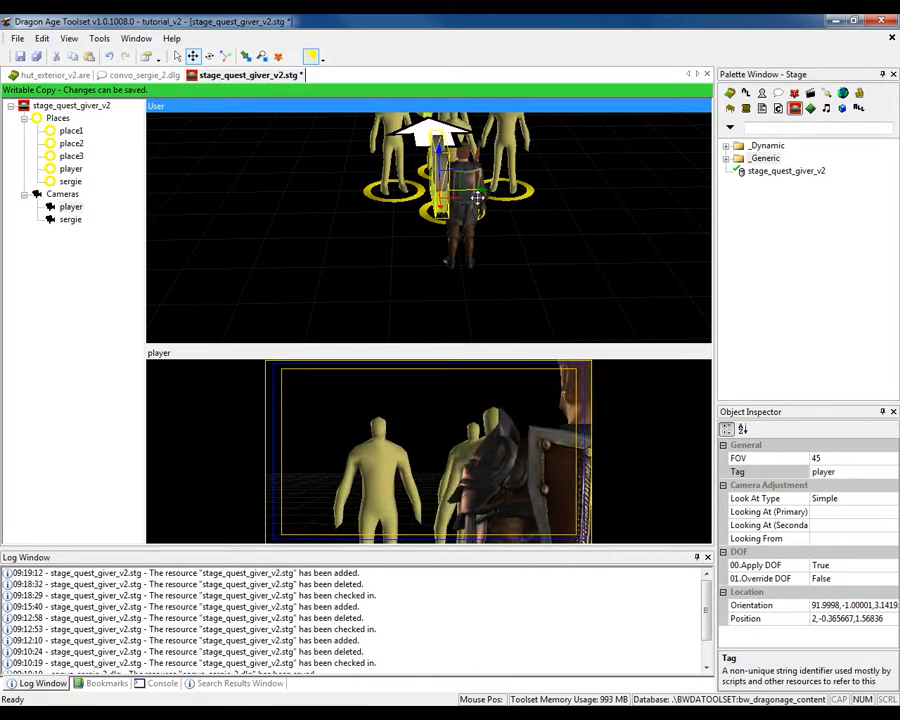
pyautogui.moveTo(530, 286); pyautogui.dragTo(530, 292, button='middle')
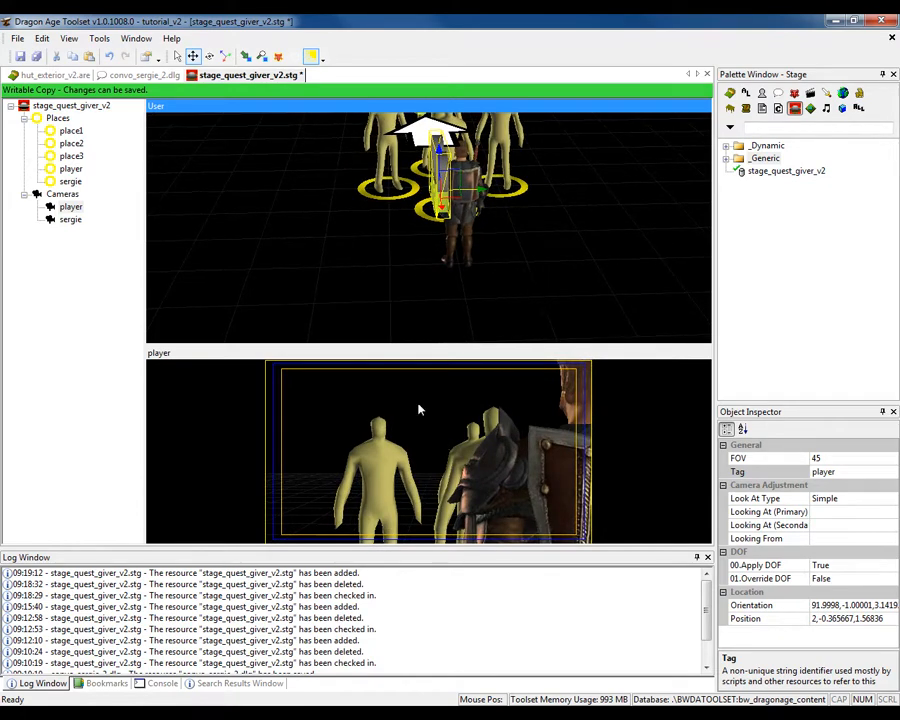
pyautogui.moveTo(420, 408); pyautogui.dragTo(455, 411, button='middle')
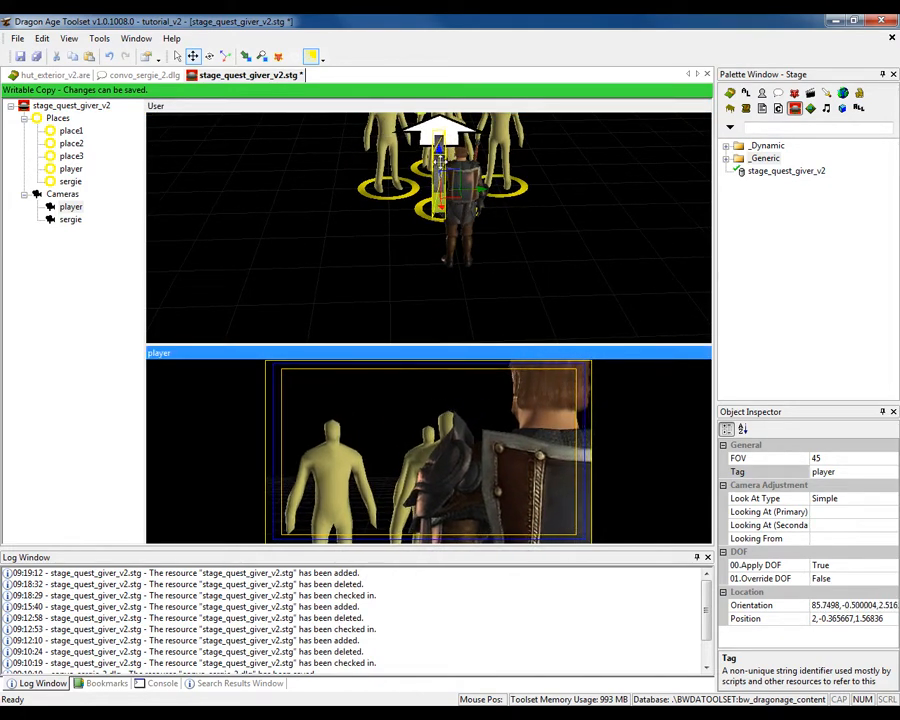
# Move the player camera to about 2,-0.49,1.80 and re-aim it to about 82 so sergie's head frames the shot.
pyautogui.moveTo(438, 155); pyautogui.dragTo(438, 128)
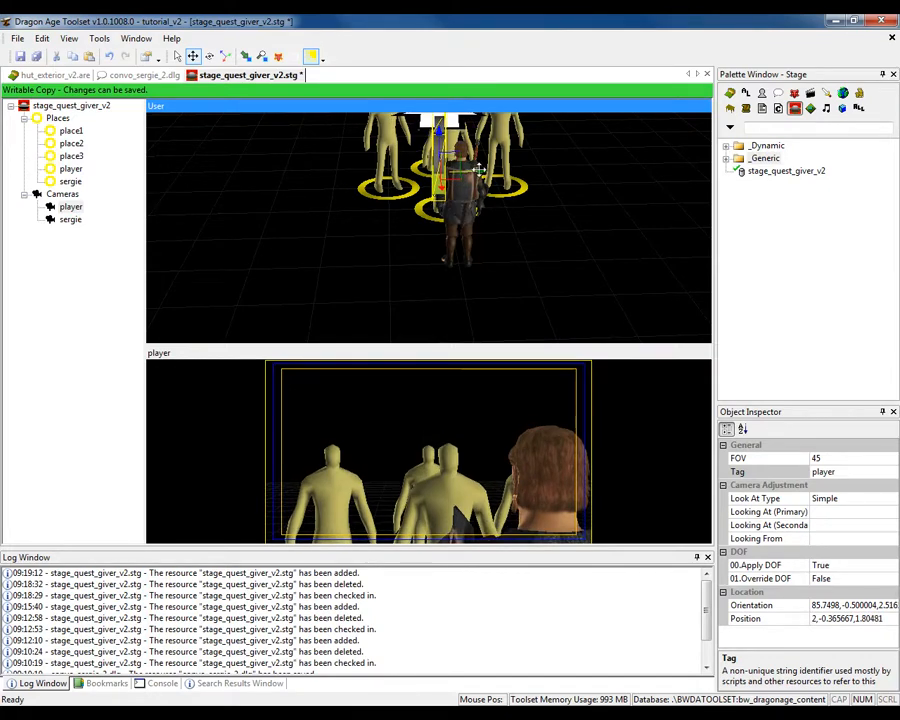
pyautogui.moveTo(478, 170); pyautogui.dragTo(472, 257)
pyautogui.click(493, 409)
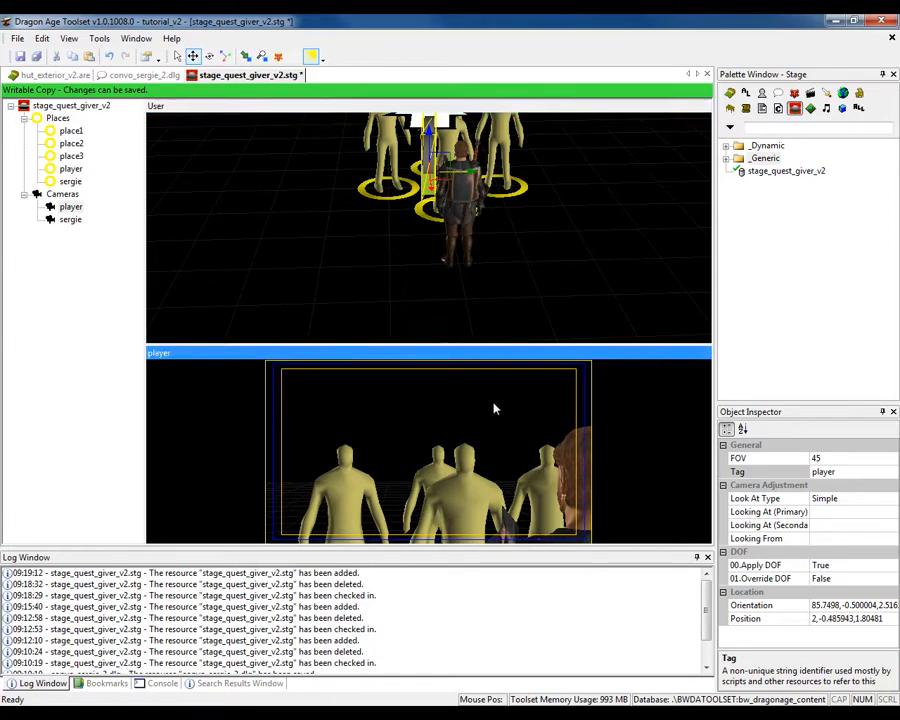
pyautogui.moveTo(478, 405)
pyautogui.mouseDown()
pyautogui.moveTo(476, 396)
pyautogui.moveTo(490, 405)
pyautogui.mouseUp()
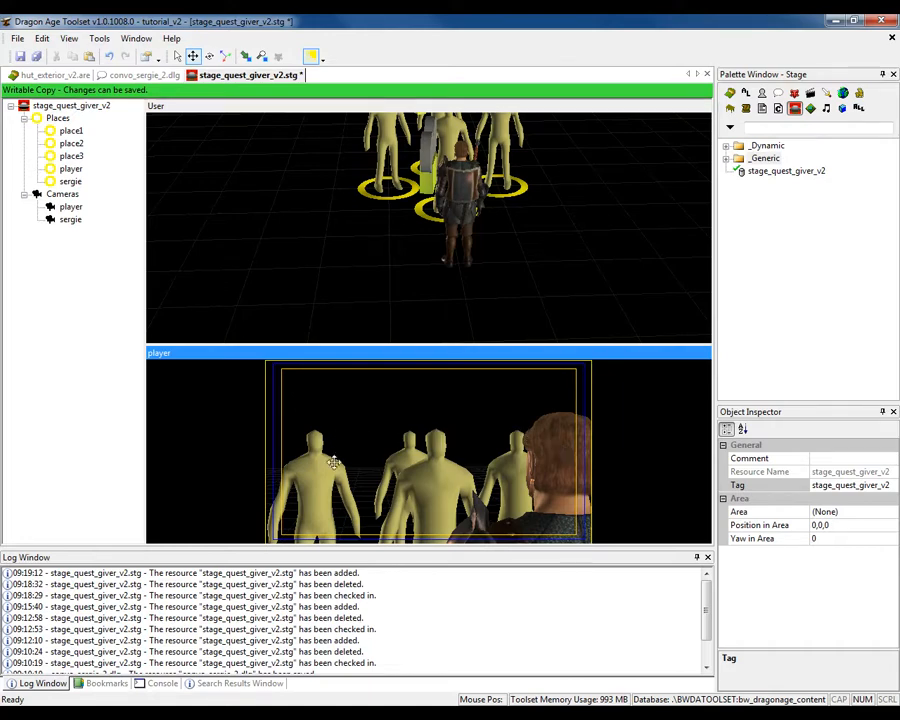
# Set the player camera's FOV to 50, trying 30 along the way for comparison.
pyautogui.click(72, 206)
pyautogui.click(831, 457)
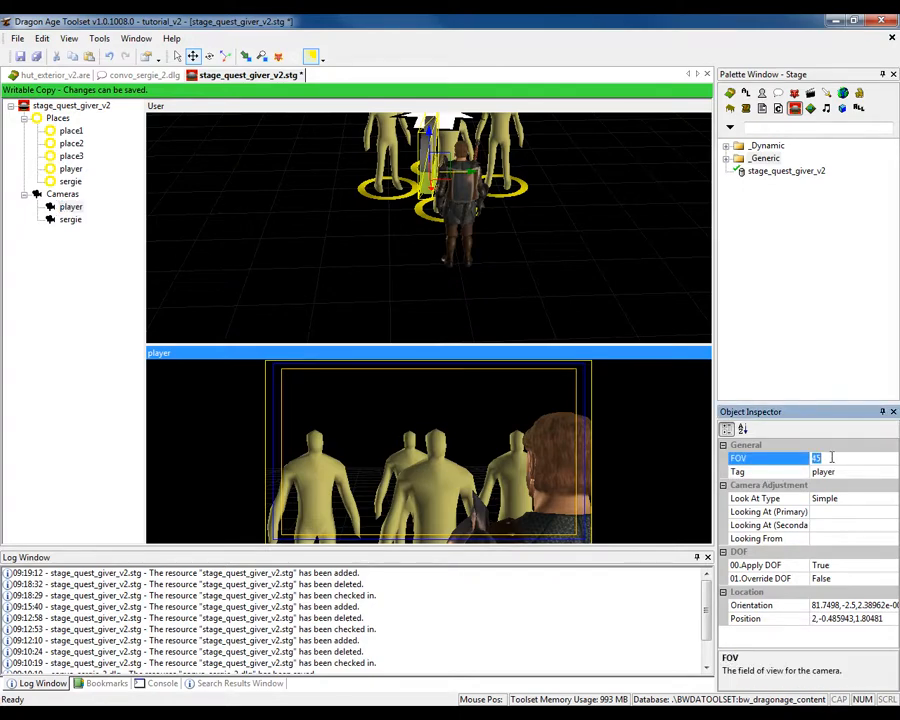
pyautogui.write('50')
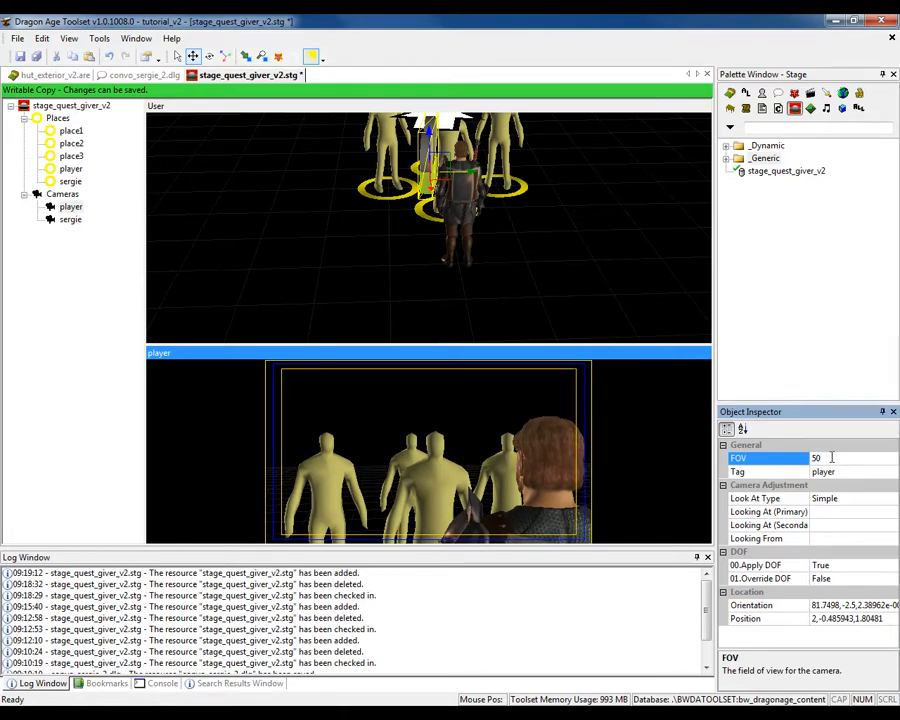
pyautogui.doubleClick(831, 457)
pyautogui.write('30')
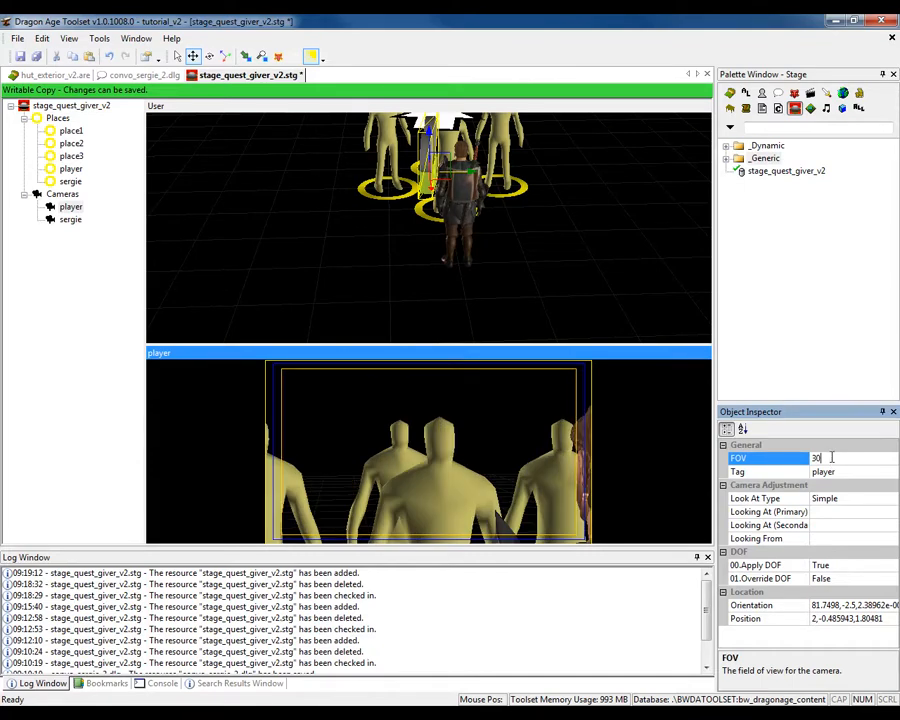
pyautogui.write('50')
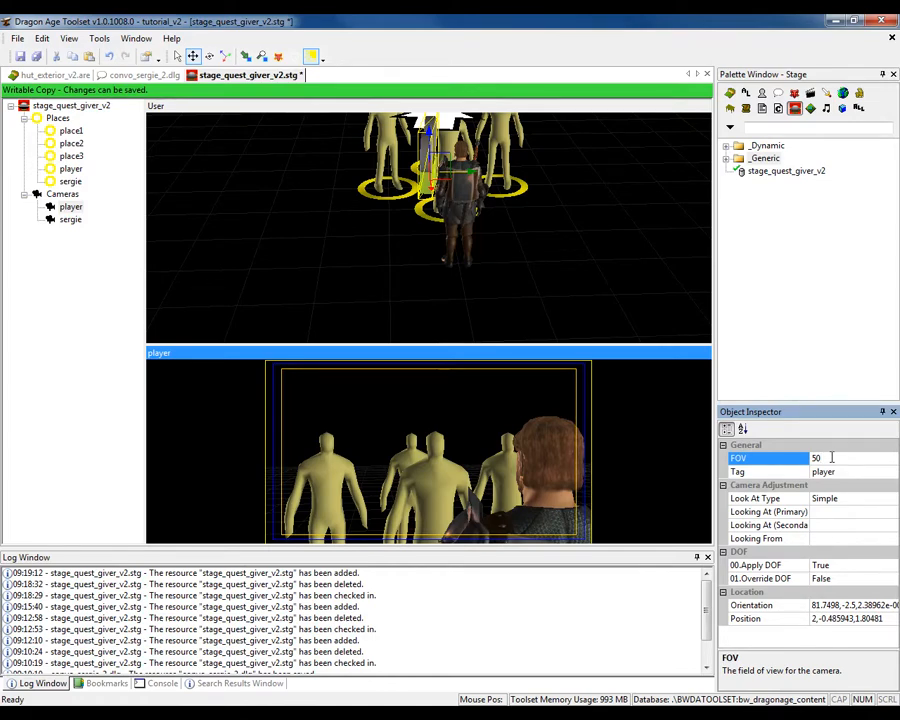
pyautogui.click(84, 352)
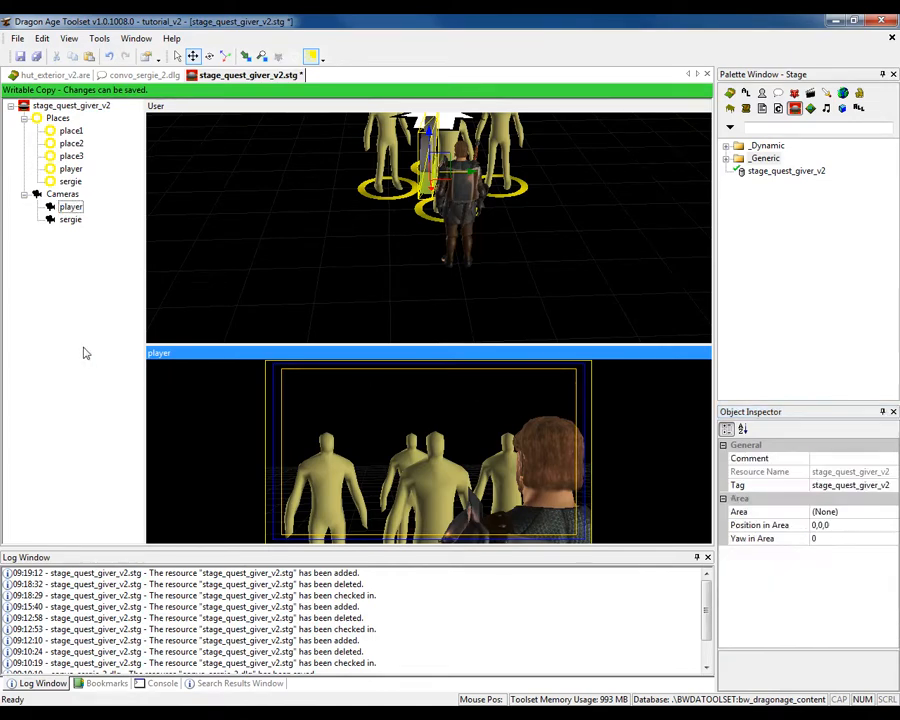
pyautogui.click(72, 221)
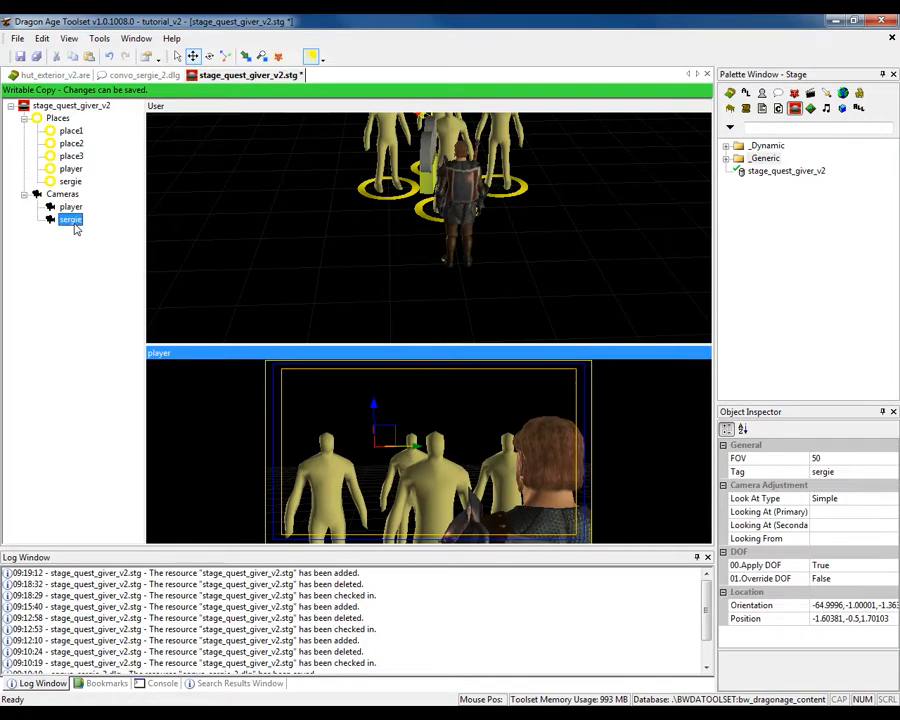
pyautogui.rightClick(67, 221)
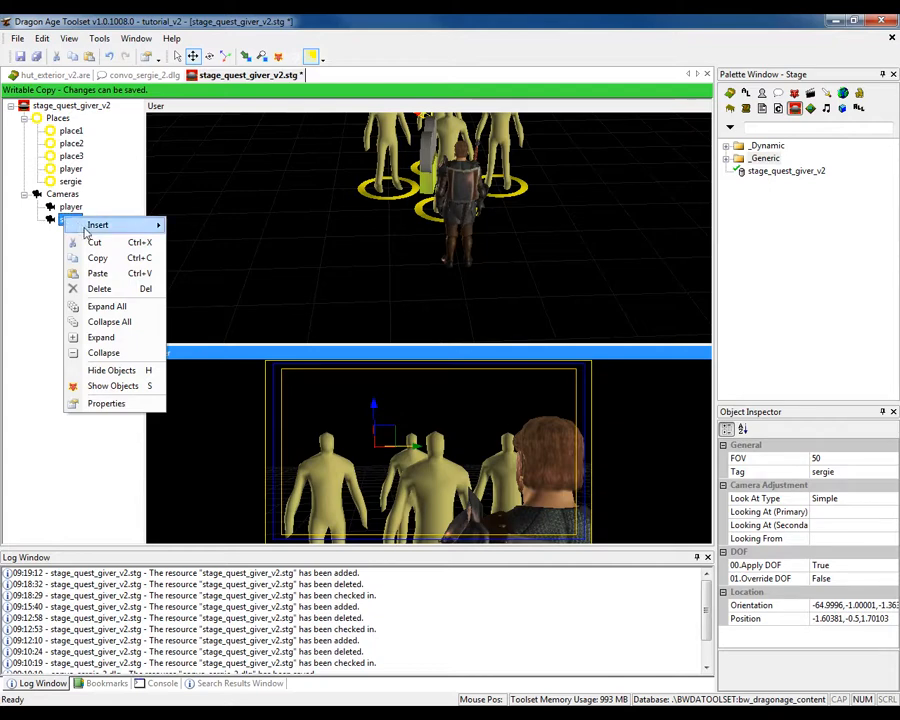
pyautogui.moveTo(75, 225)
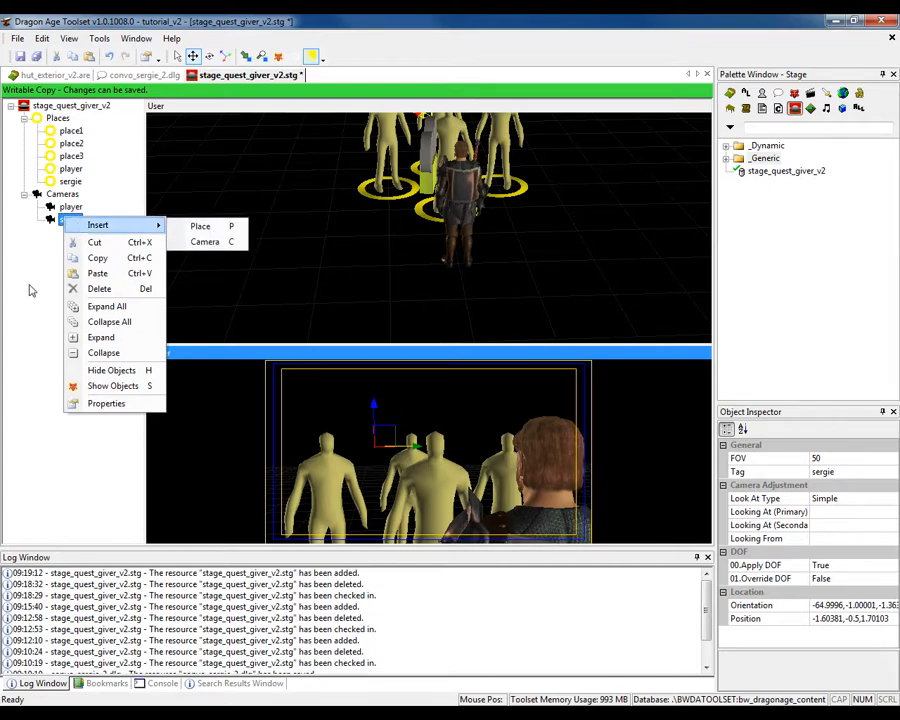
pyautogui.click(75, 273)
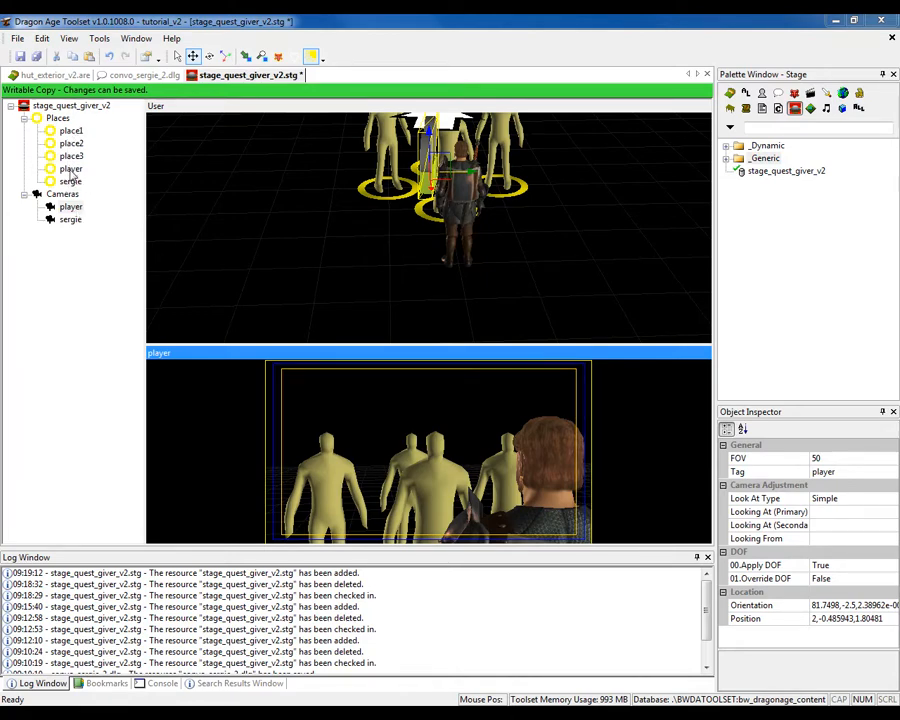
# Assign the player camera as the default camera of the player place.
pyautogui.click(70, 169)
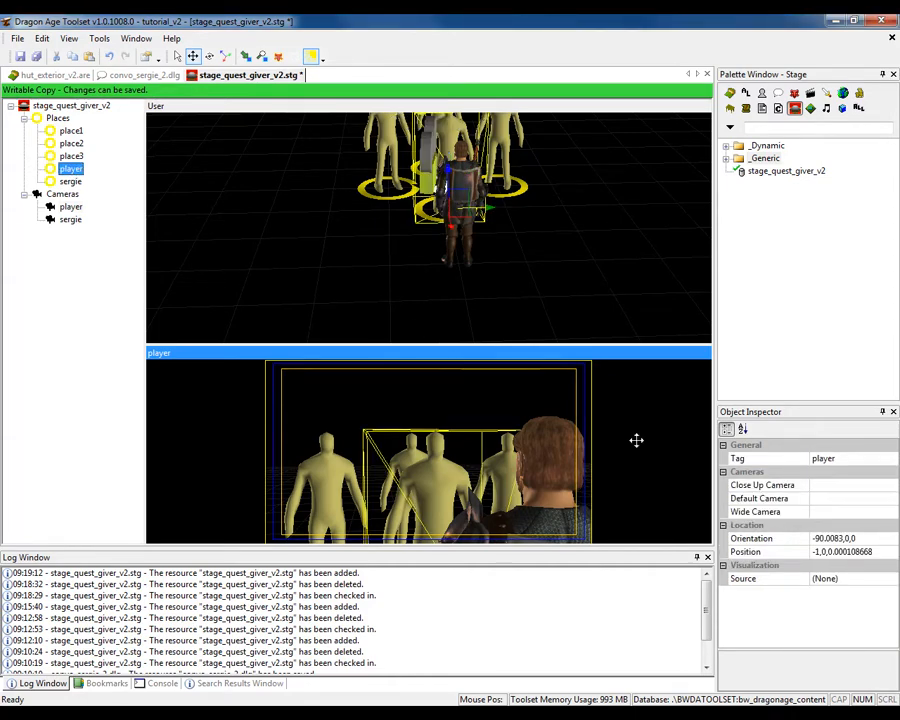
pyautogui.click(827, 498)
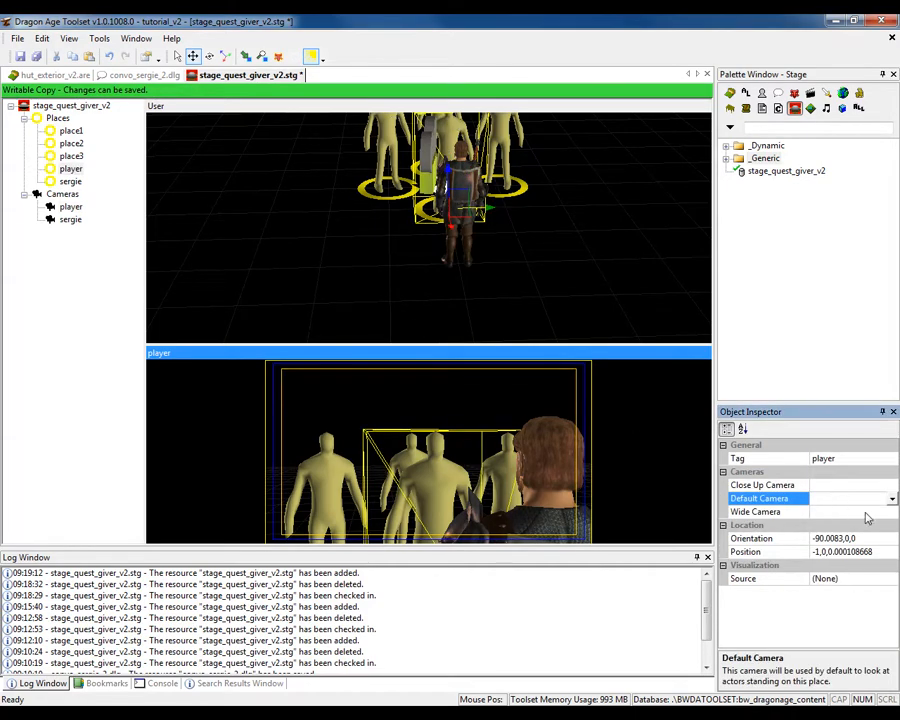
pyautogui.click(892, 499)
pyautogui.click(824, 524)
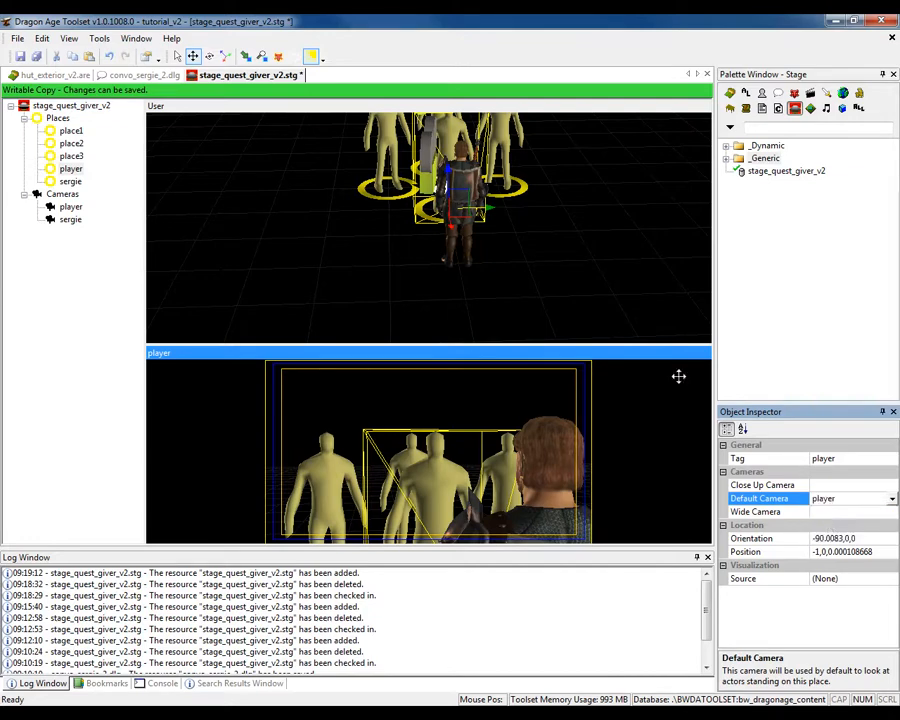
# Assign the sergie camera as the default camera of the sergie place.
pyautogui.click(70, 181)
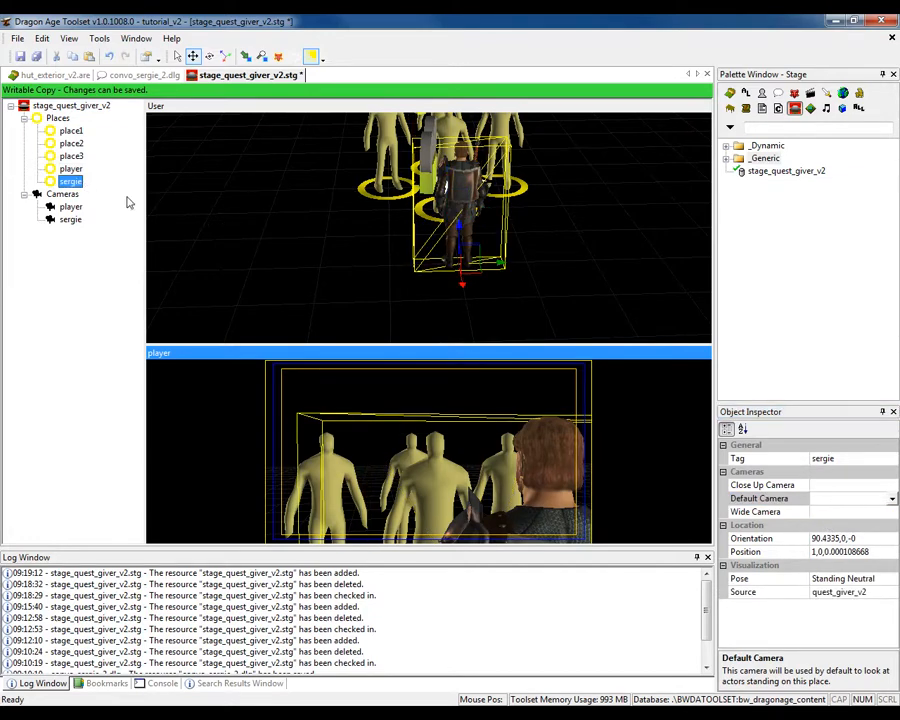
pyautogui.click(891, 502)
pyautogui.click(828, 539)
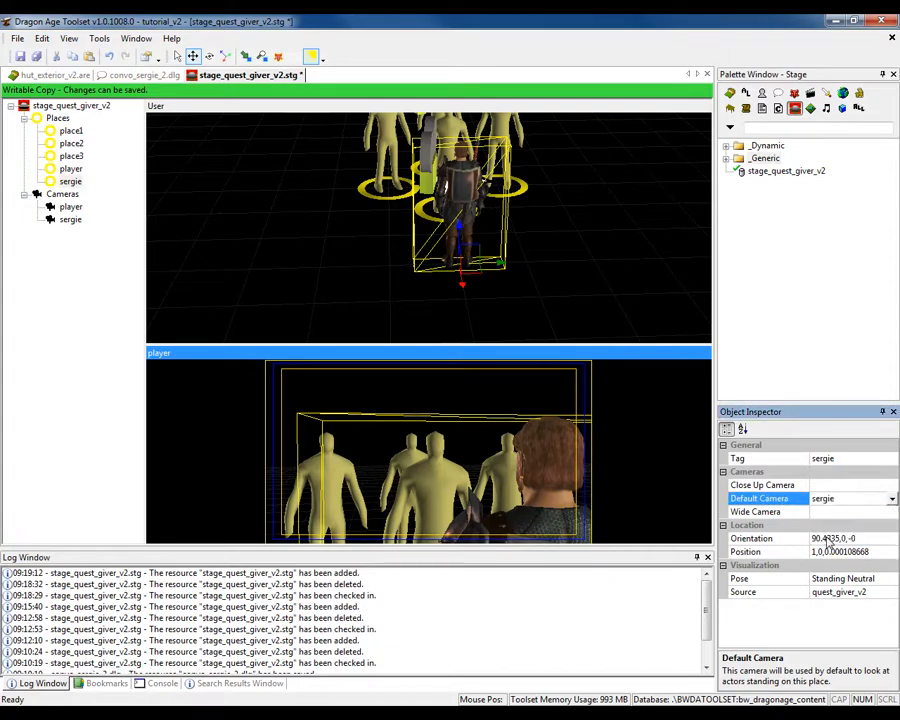
# Change the tag of place1 to henchmen1.
pyautogui.click(72, 132)
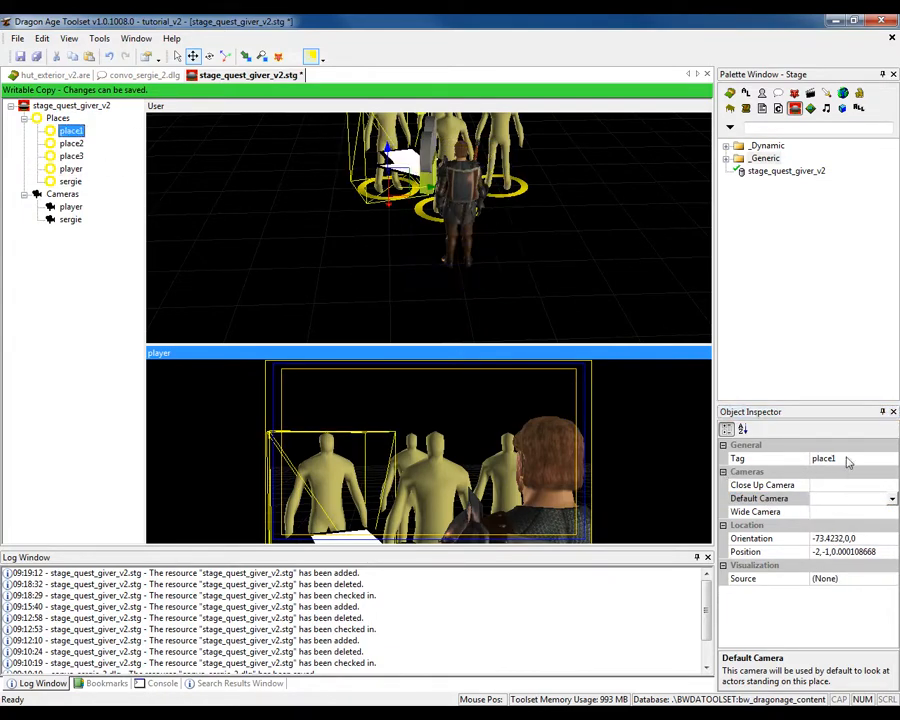
pyautogui.click(768, 459)
pyautogui.write('hench')
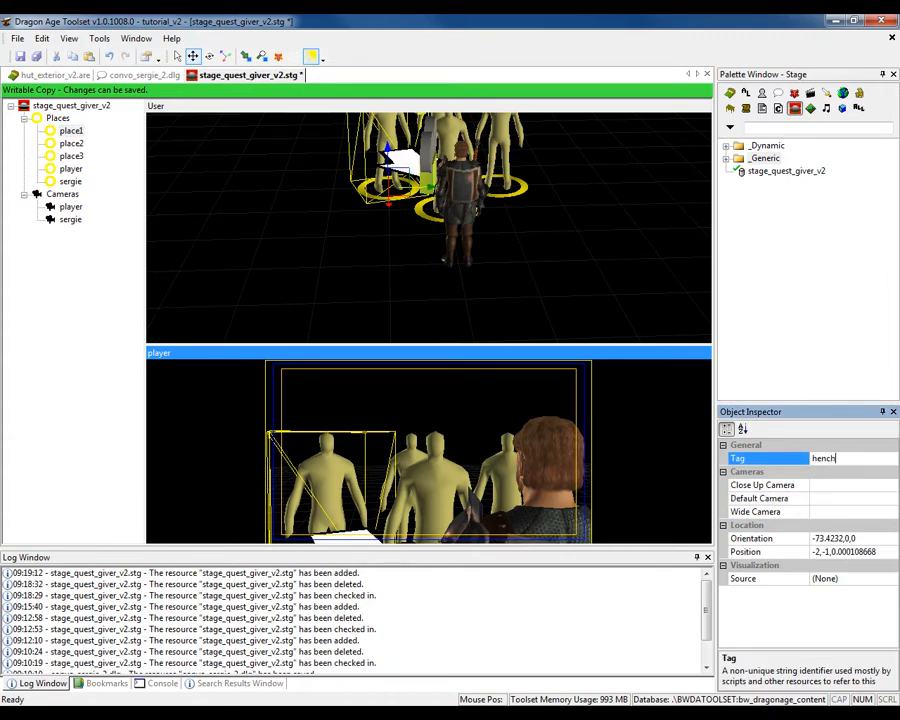
pyautogui.write('men1')
pyautogui.press('Return')
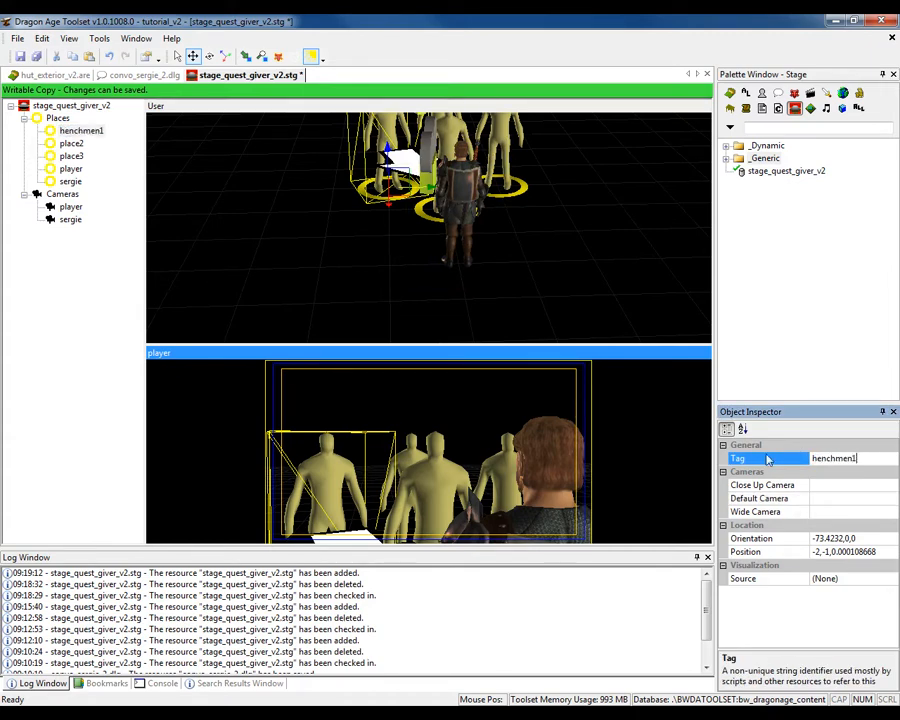
# Change the tag of place2 to henchmen2.
pyautogui.click(77, 145)
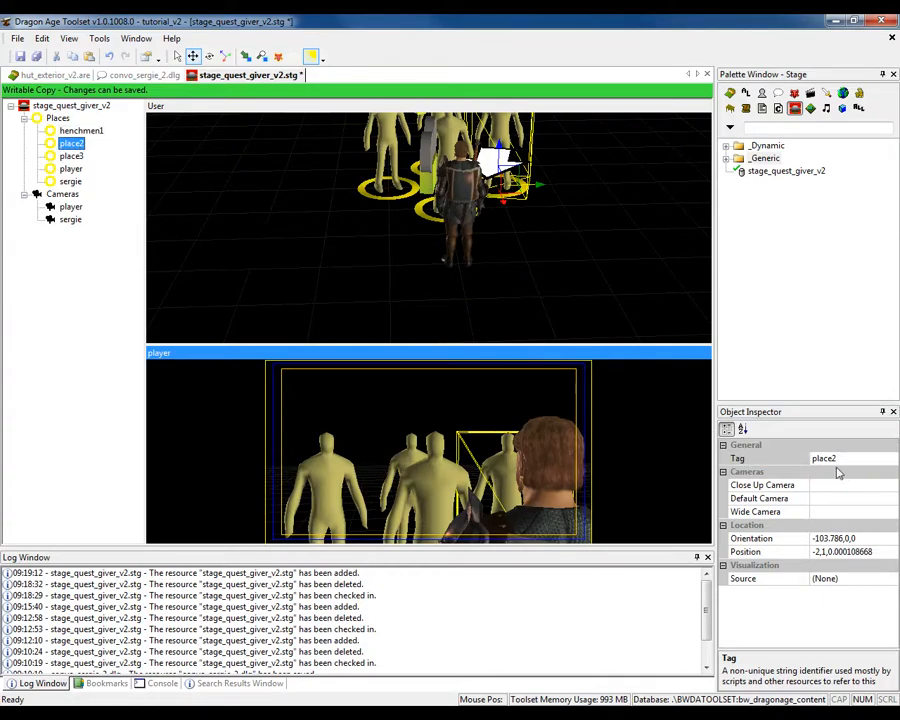
pyautogui.moveTo(842, 459); pyautogui.dragTo(790, 461)
pyautogui.write('hench')
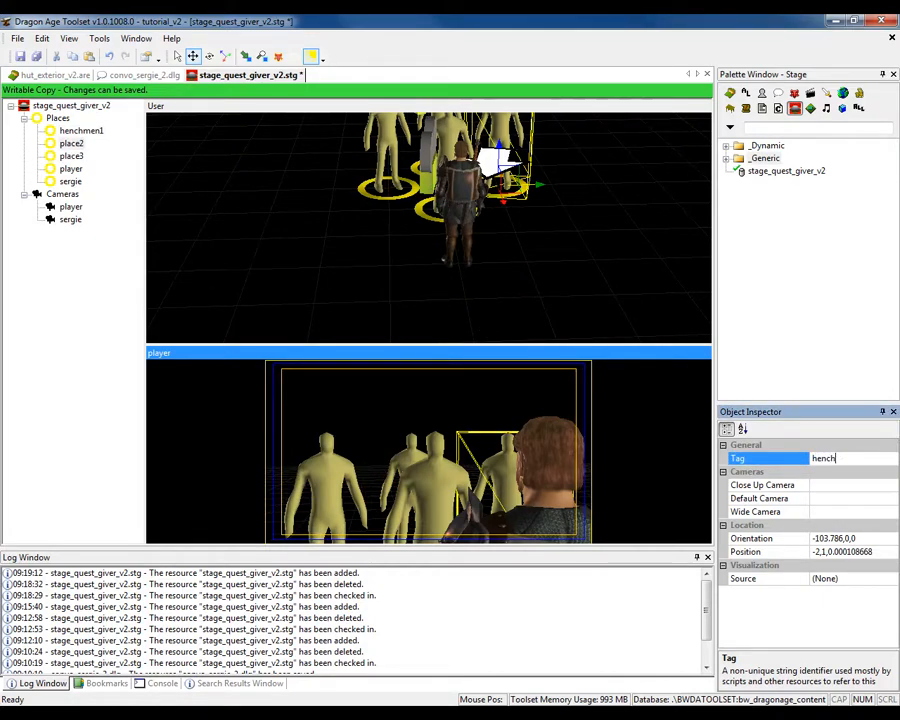
pyautogui.write('men1')
pyautogui.press('BackSpace')
pyautogui.write('2')
pyautogui.press('Return')
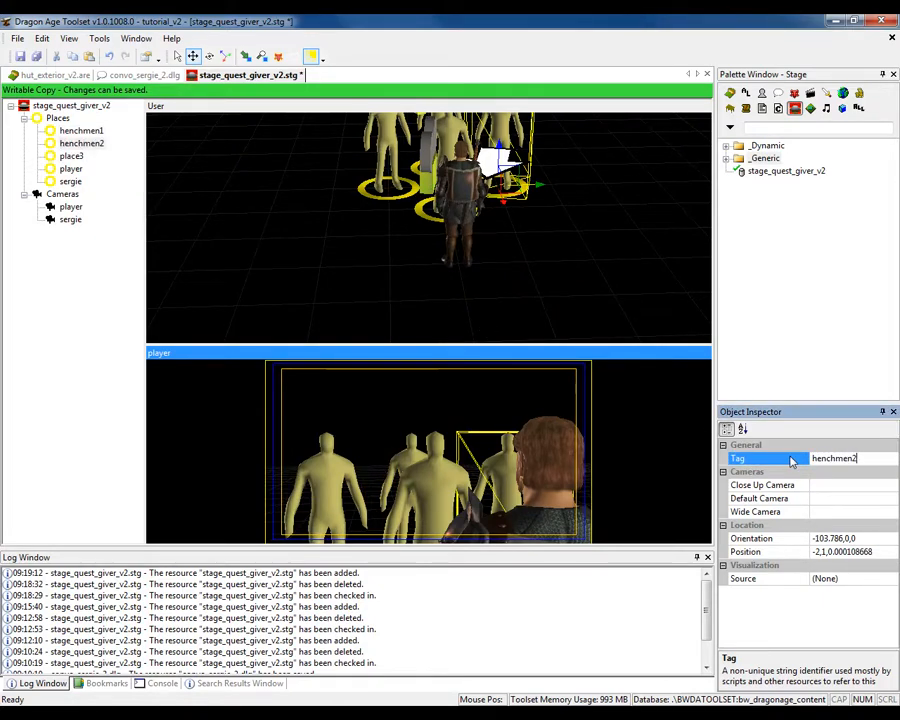
# Change the tag of place3 to henchmen3.
pyautogui.click(72, 156)
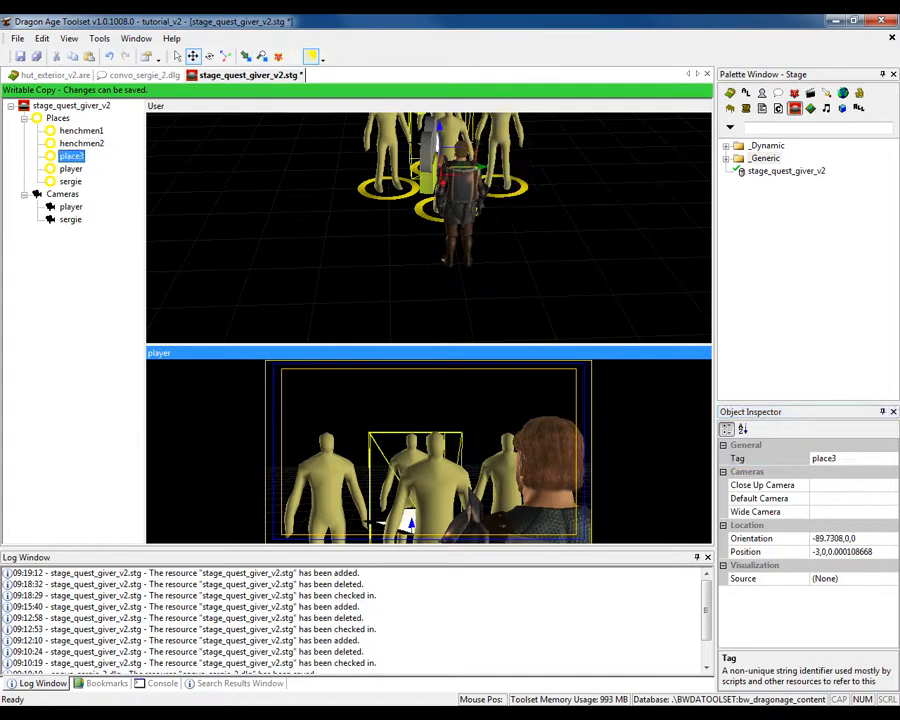
pyautogui.moveTo(852, 458); pyautogui.dragTo(810, 459)
pyautogui.write('henchmen')
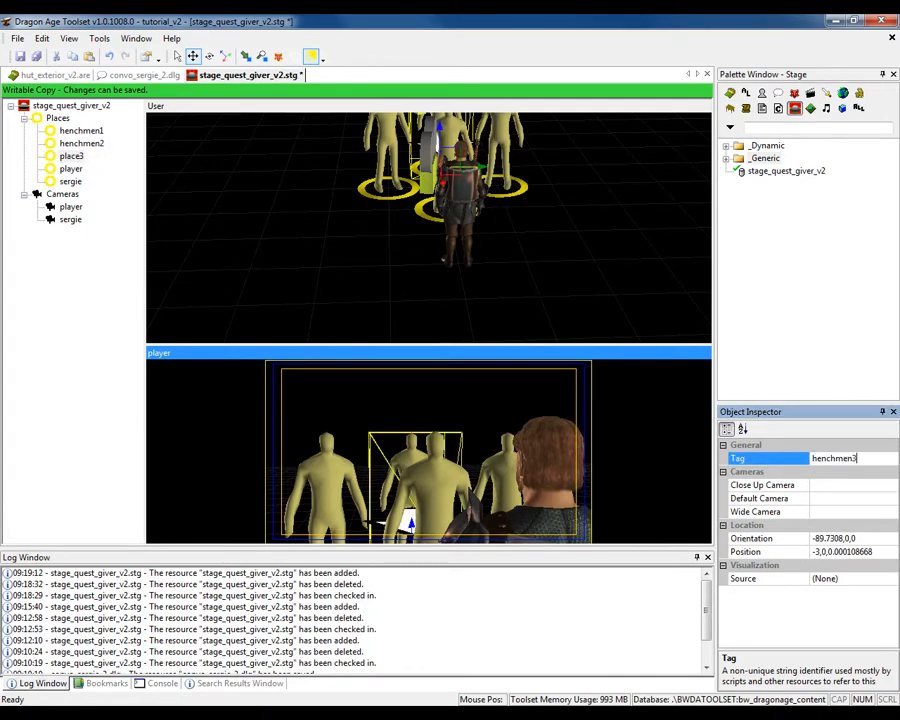
pyautogui.press('Return')
# Assign the player camera as the default camera of the henchmen1, henchmen2 and henchmen3 places.
pyautogui.click(82, 131)
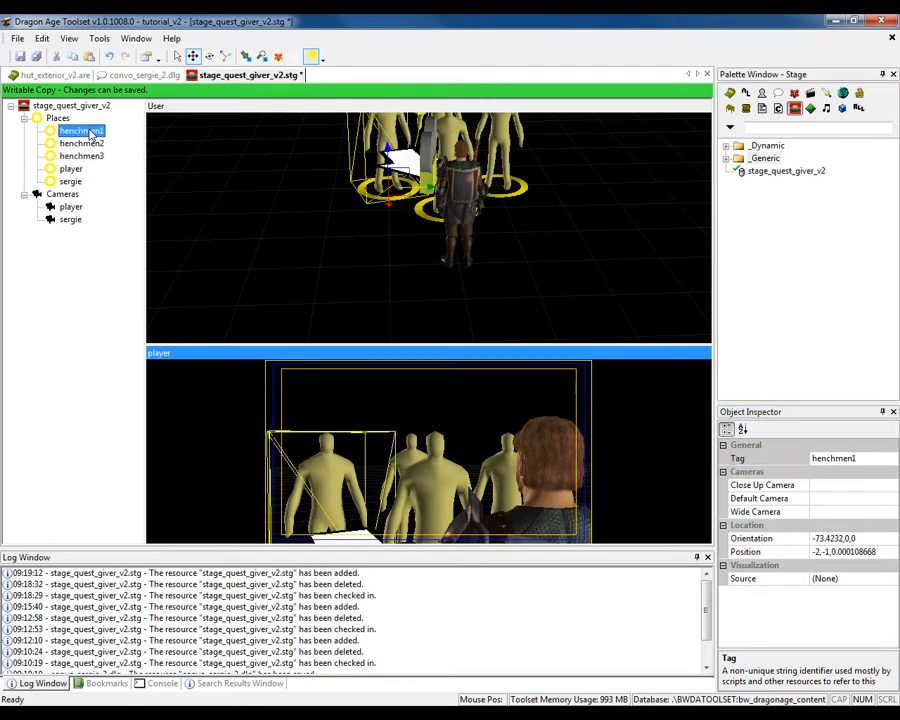
pyautogui.click(831, 500)
pyautogui.click(893, 503)
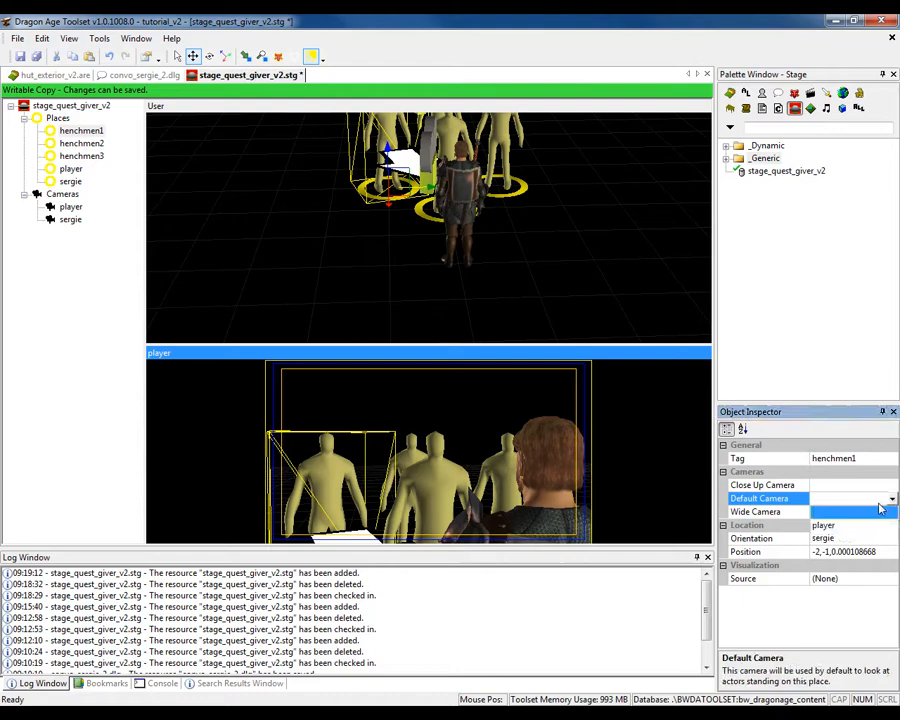
pyautogui.click(822, 524)
pyautogui.click(81, 143)
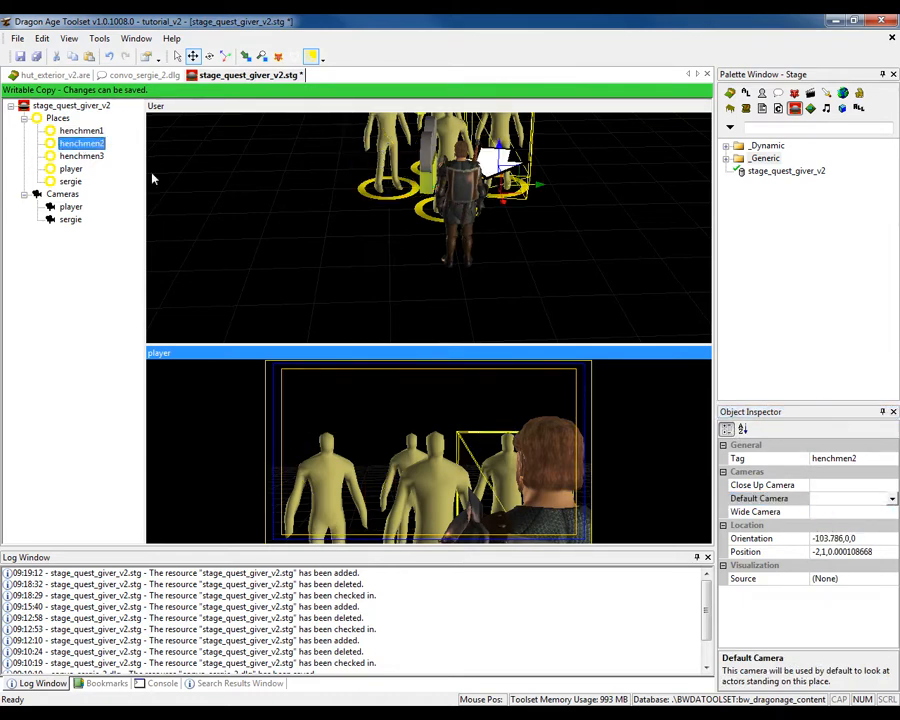
pyautogui.click(892, 503)
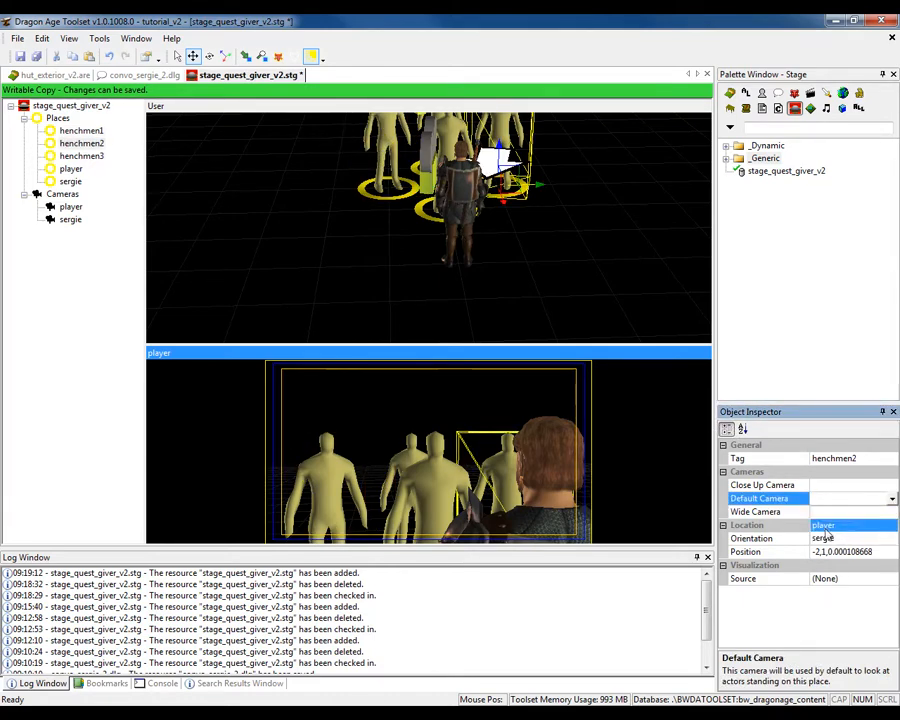
pyautogui.click(822, 524)
pyautogui.click(80, 156)
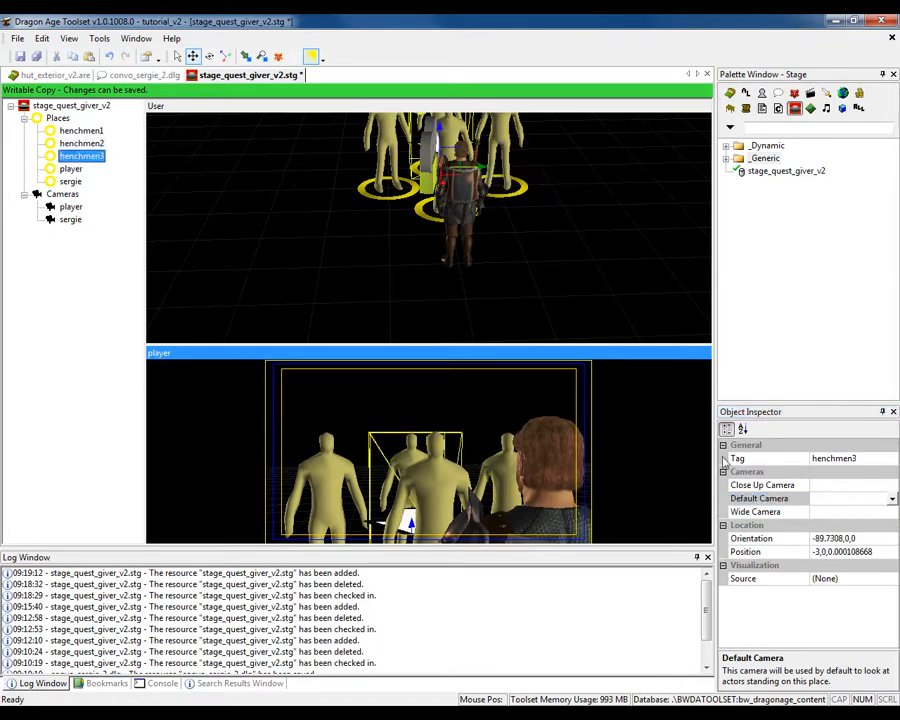
pyautogui.click(891, 498)
pyautogui.click(829, 526)
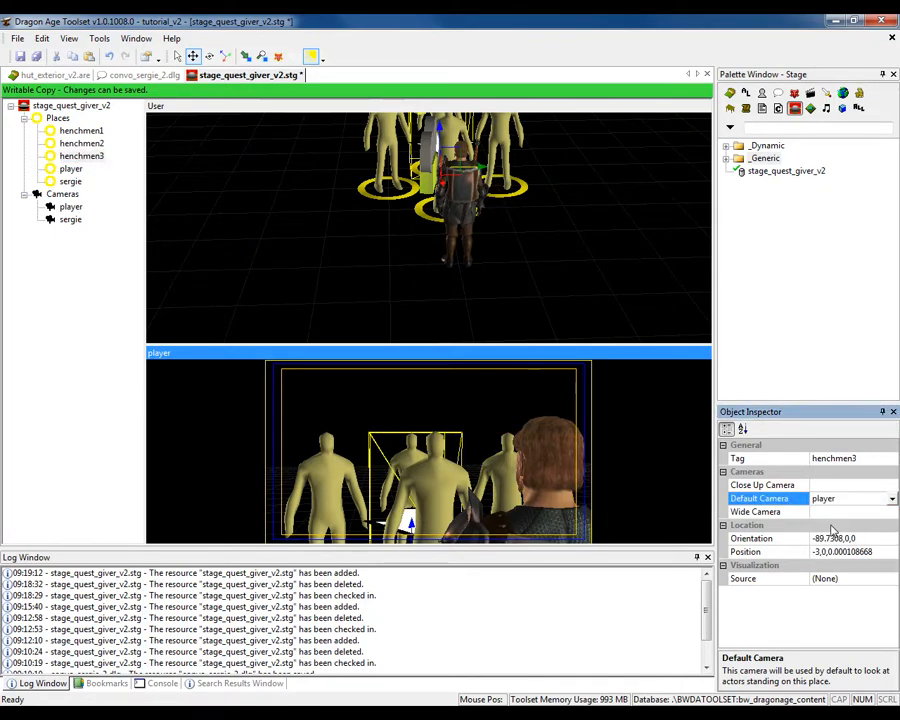
# Save the stage stage_quest_giver_v2 and close it.
pyautogui.click(270, 204)
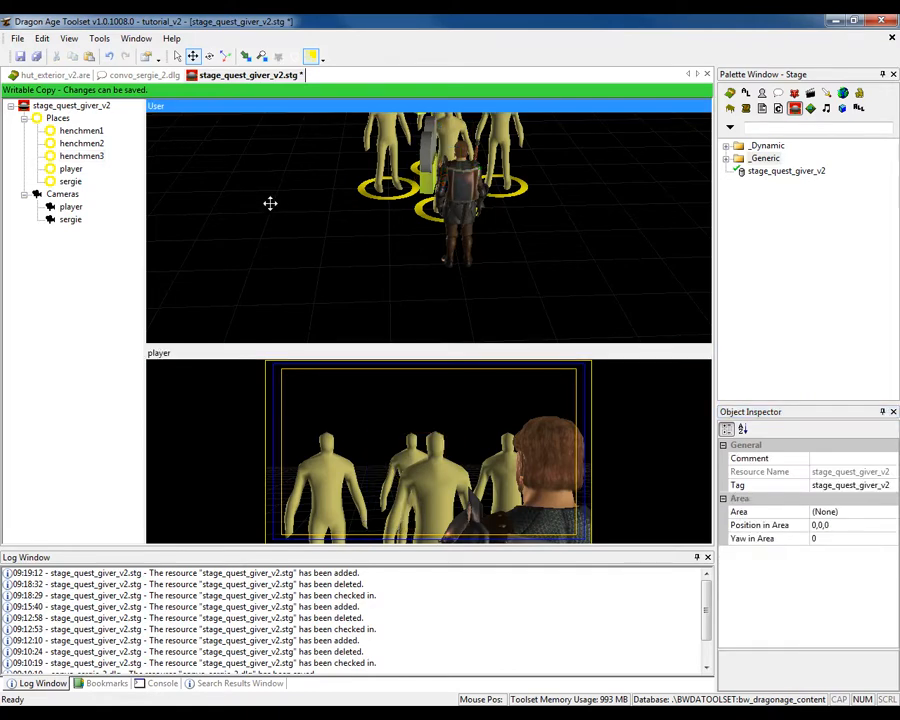
pyautogui.moveTo(270, 202); pyautogui.dragTo(360, 307, button='middle')
pyautogui.scroll(-3, 415, 267)
pyautogui.scroll(-1, 416, 267)
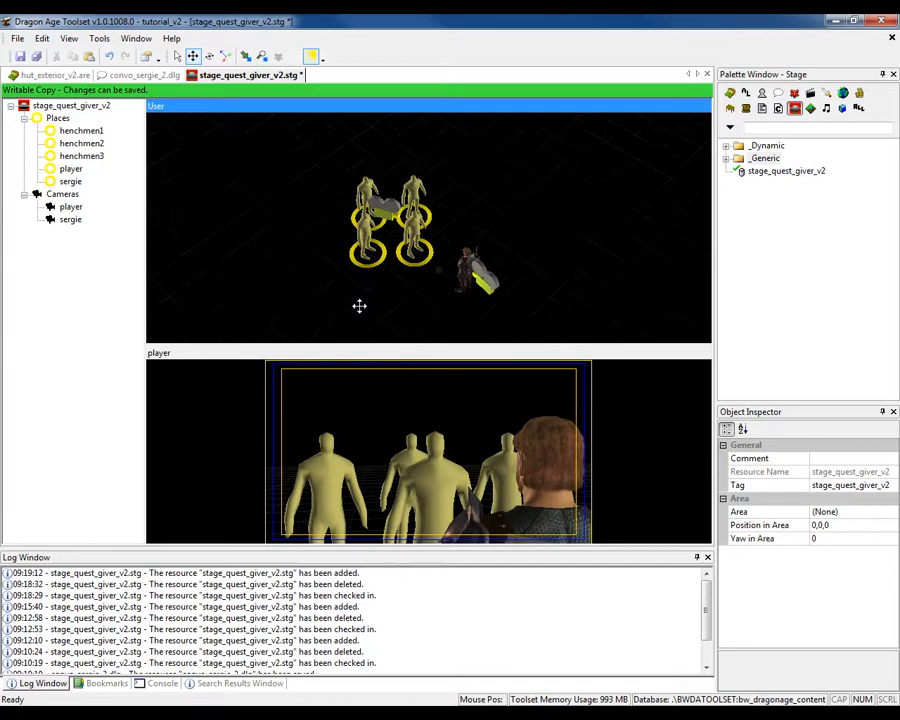
pyautogui.click(17, 57)
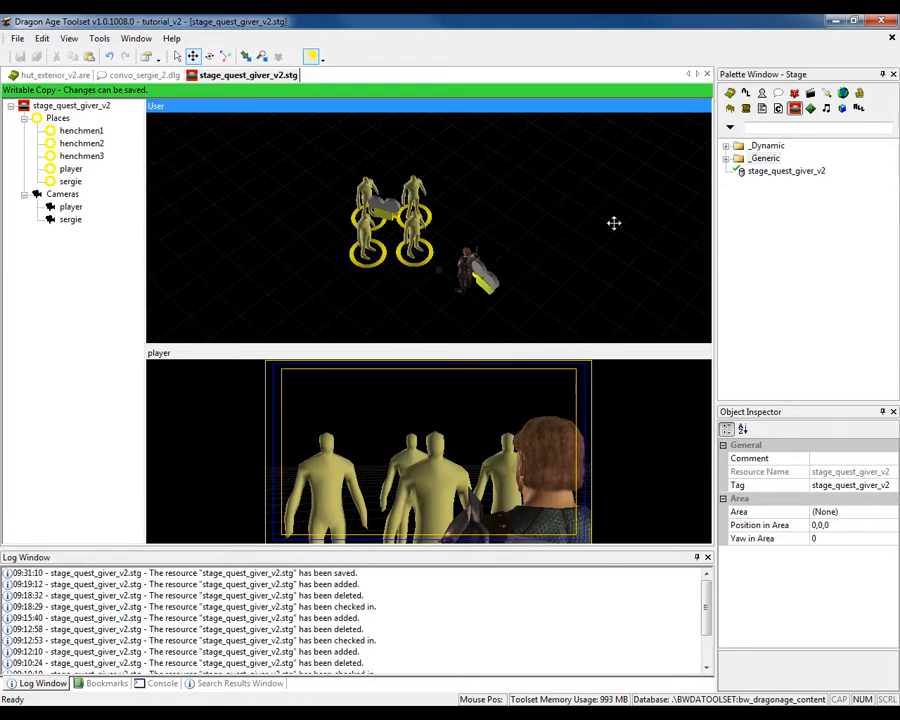
pyautogui.click(707, 76)
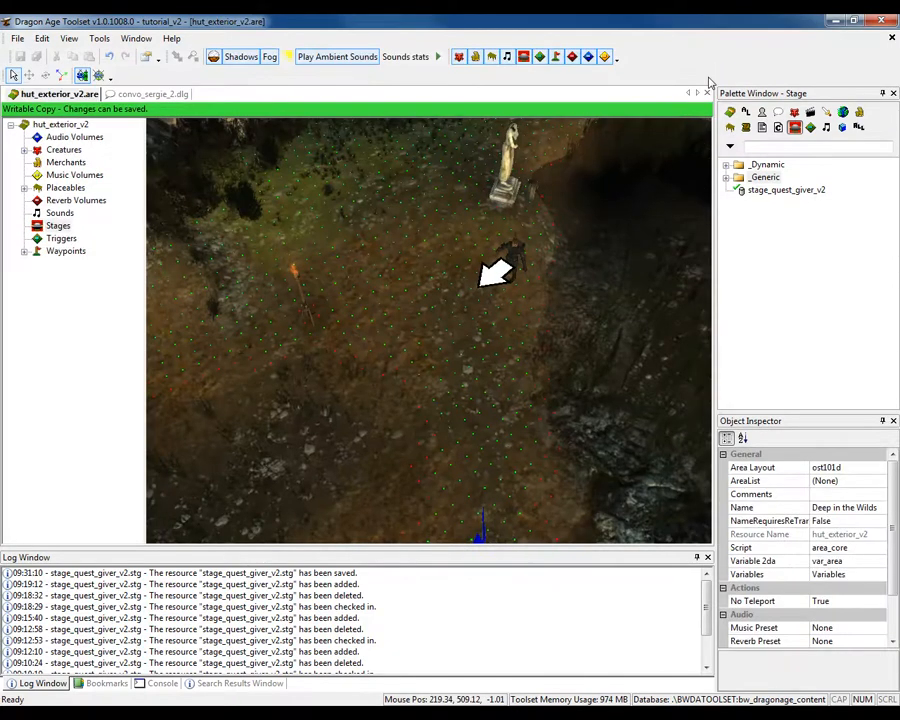
# Place the stage stage_quest_giver_v2 in the hut_exterior_v2 area, on the ground beside the creature near the statue.
pyautogui.click(731, 112)
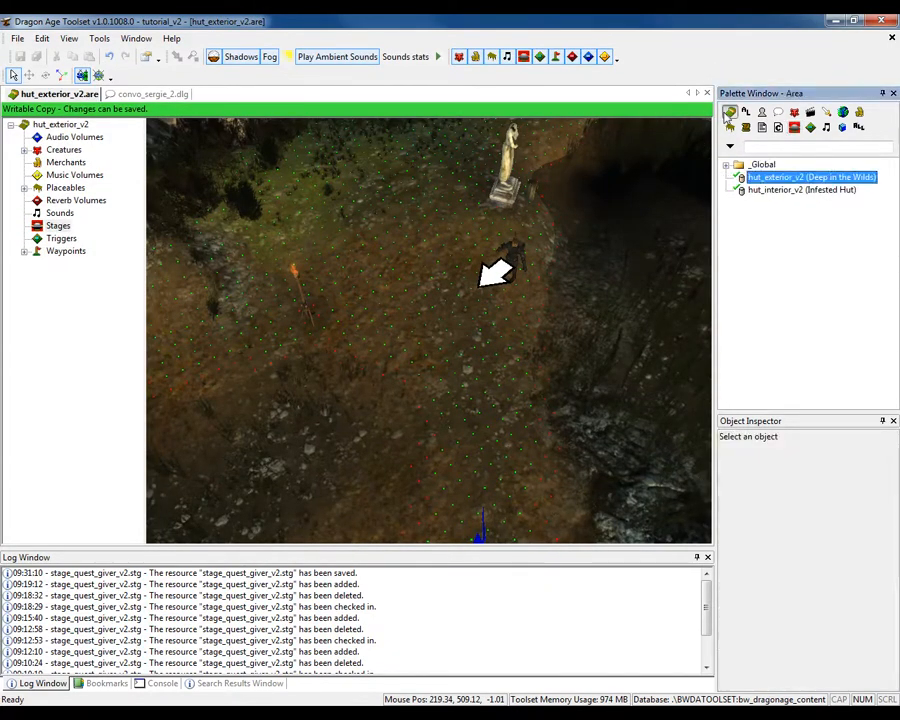
pyautogui.click(762, 180)
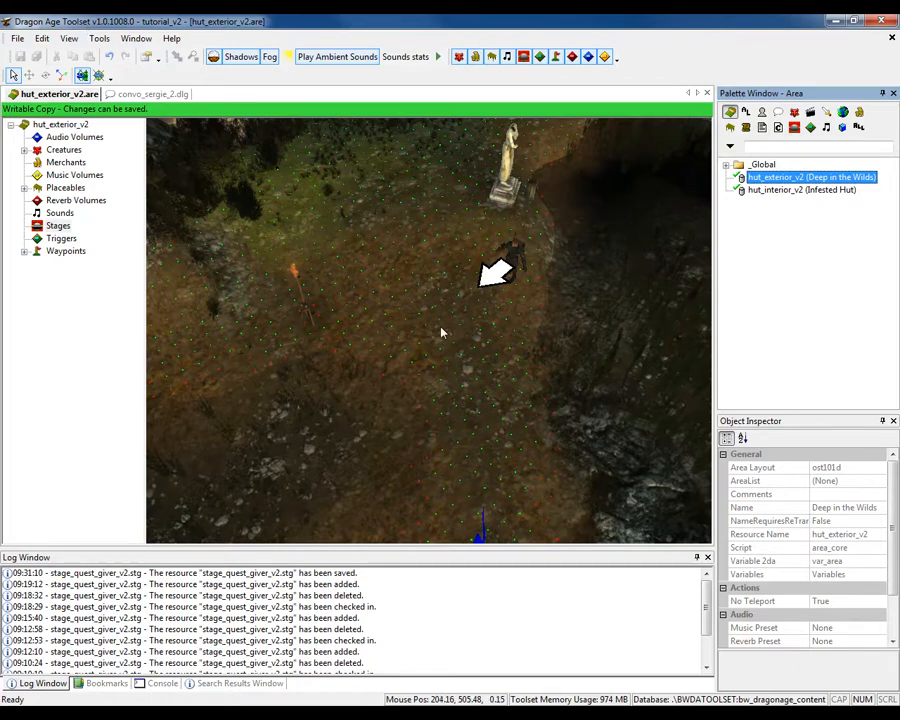
pyautogui.moveTo(445, 327); pyautogui.dragTo(537, 352, button='middle')
pyautogui.keyDown('ctrl'); pyautogui.moveTo(478, 325); pyautogui.dragTo(458, 352); pyautogui.keyUp('ctrl')
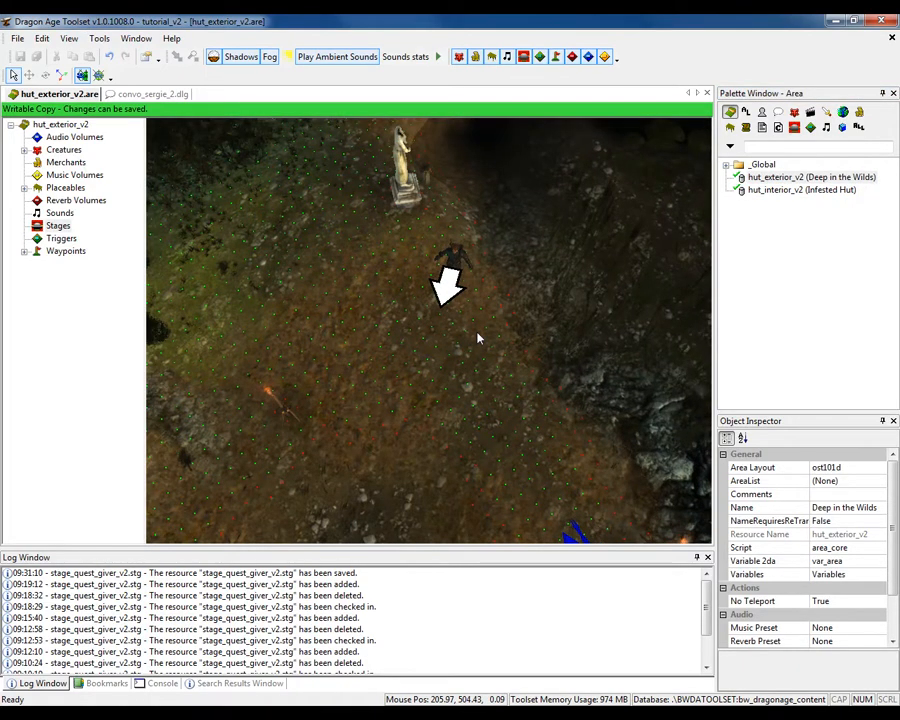
pyautogui.click(795, 128)
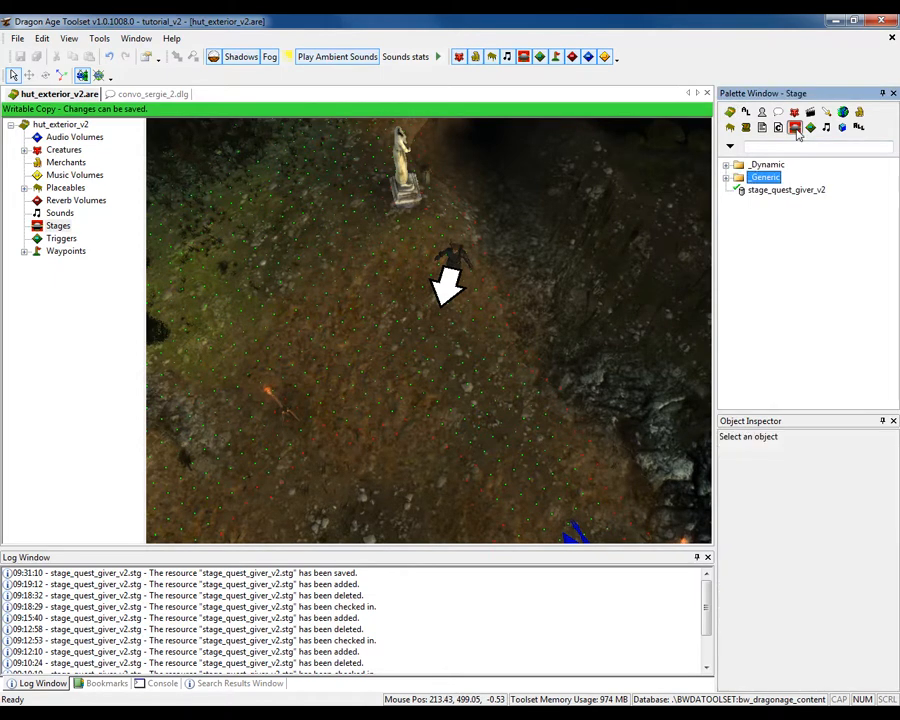
pyautogui.click(786, 190)
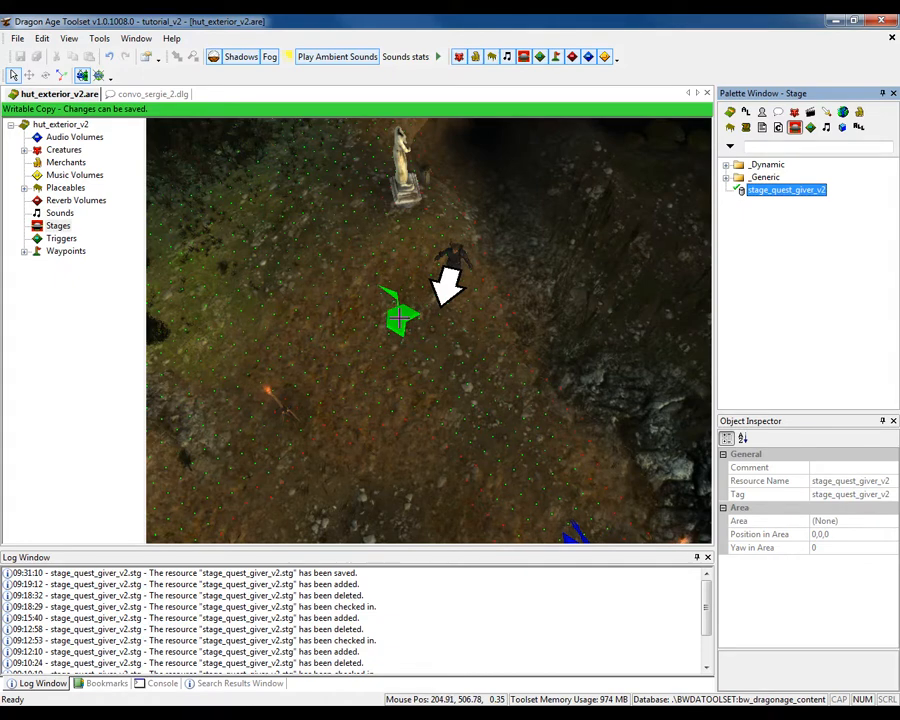
pyautogui.click(398, 316)
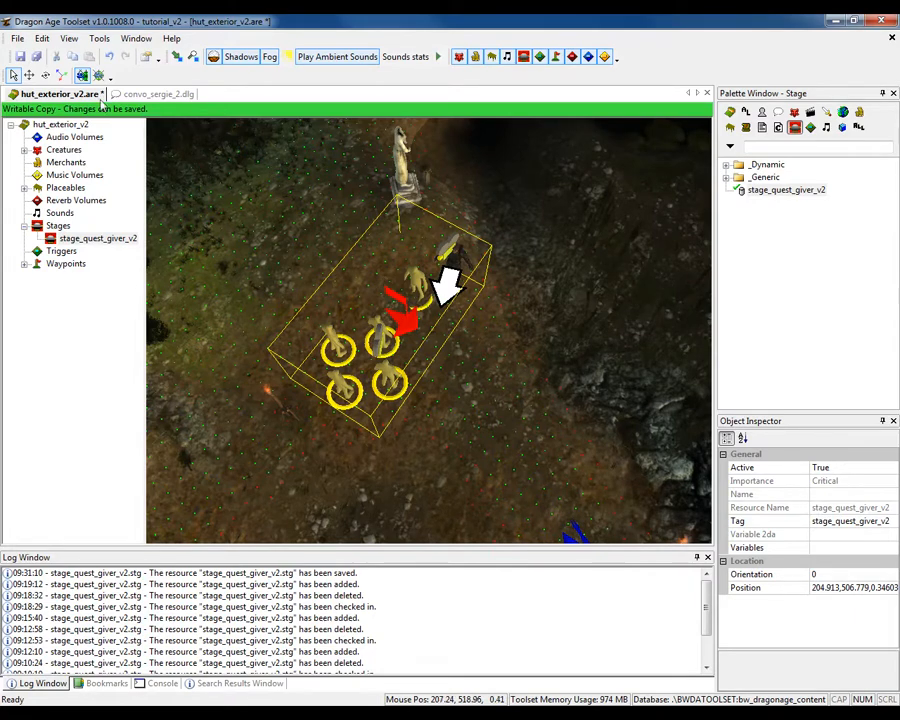
# Rotate the placed stage to an orientation of 18 and move it over the creature, to about 206.25, 505.81.
pyautogui.click(45, 75)
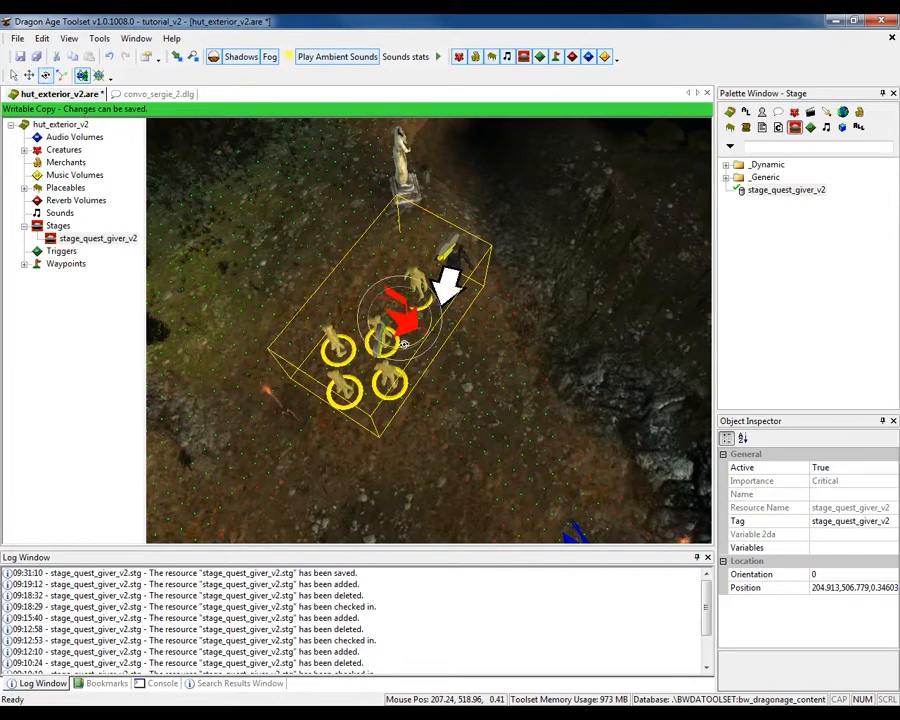
pyautogui.moveTo(453, 352); pyautogui.dragTo(461, 307)
pyautogui.click(13, 75)
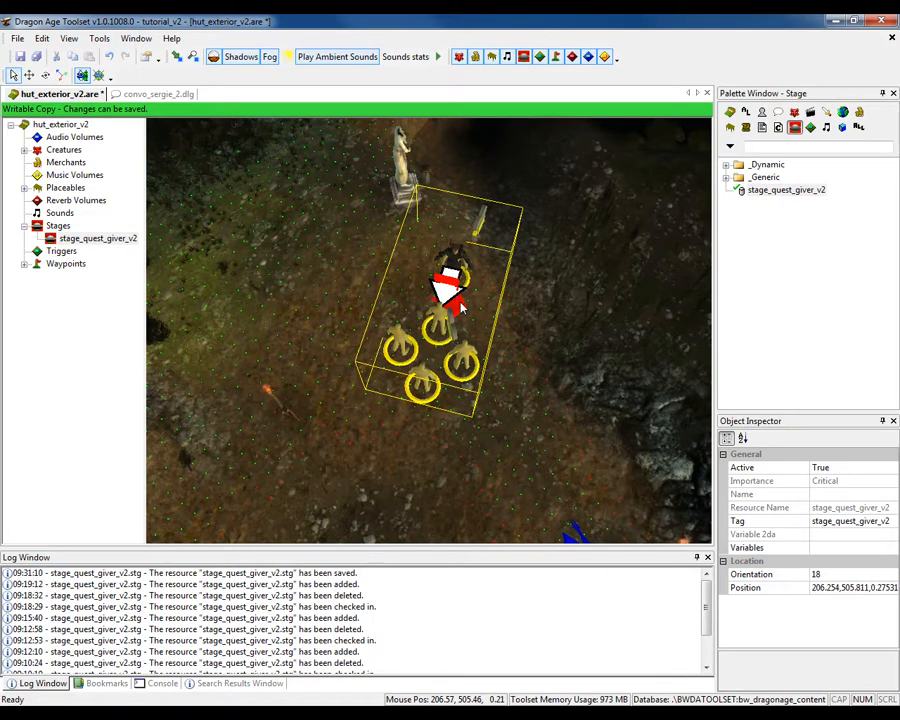
# Move the stage aside and back so its rear place lines up with the creature, at about 206.23, 505.83.
pyautogui.scroll(4, 571, 291)
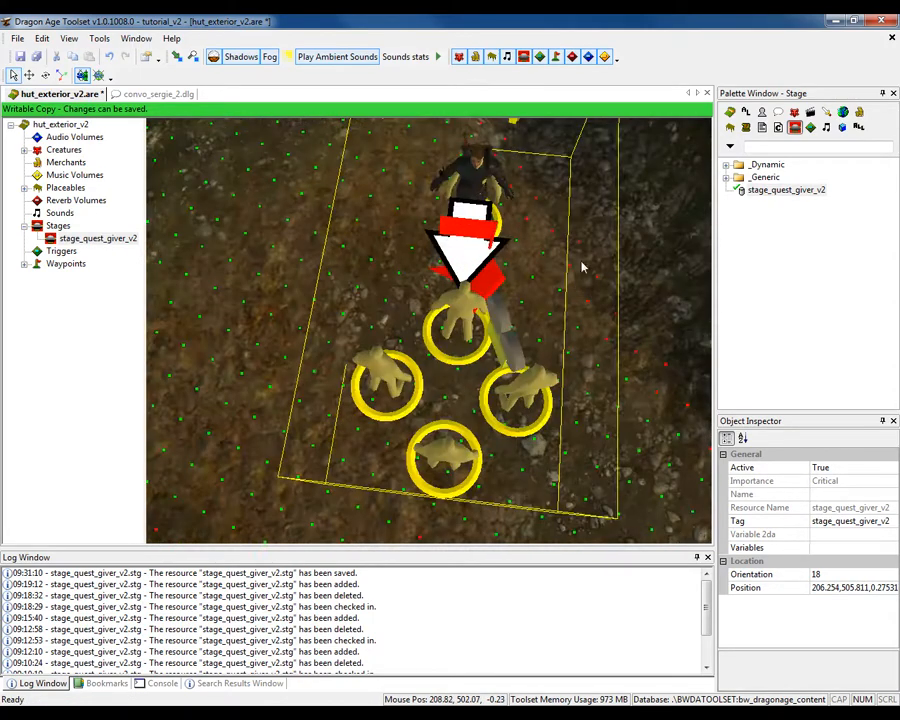
pyautogui.moveTo(583, 267); pyautogui.dragTo(570, 346, button='middle')
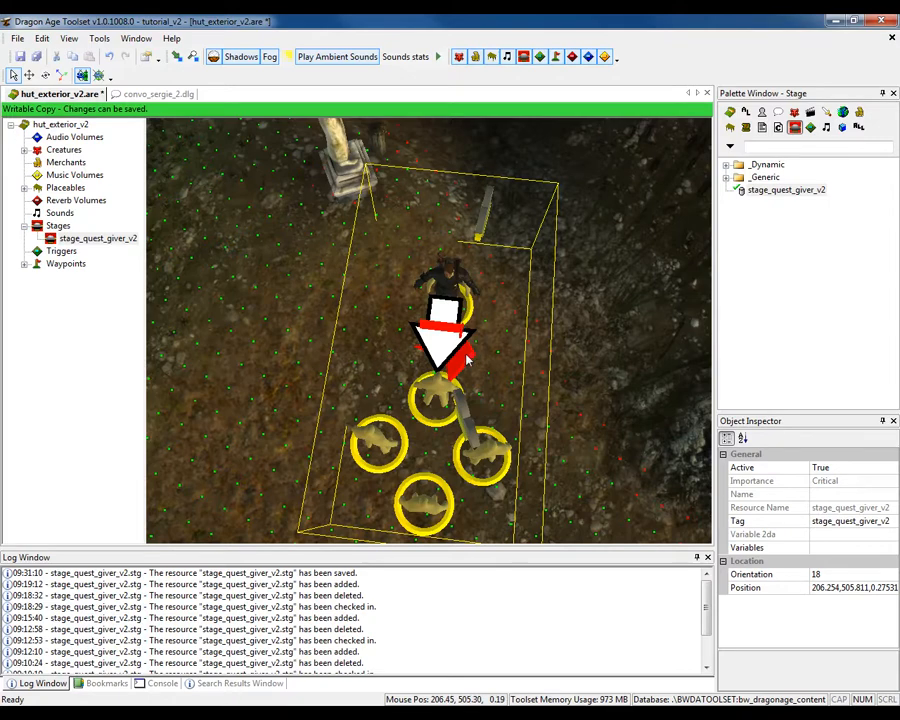
pyautogui.moveTo(465, 355); pyautogui.dragTo(418, 362)
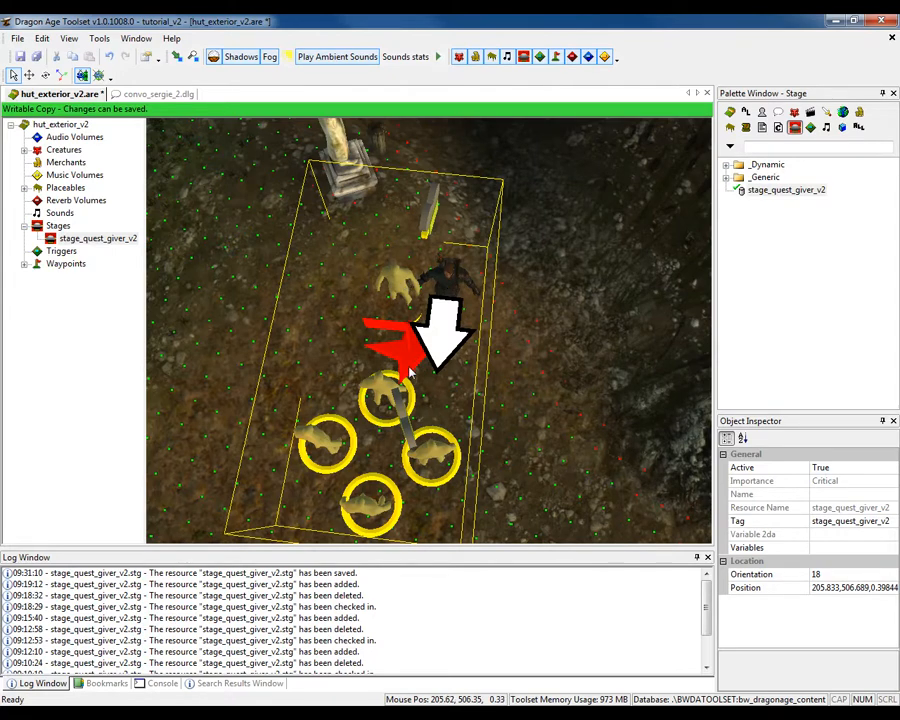
pyautogui.moveTo(405, 285); pyautogui.dragTo(456, 372)
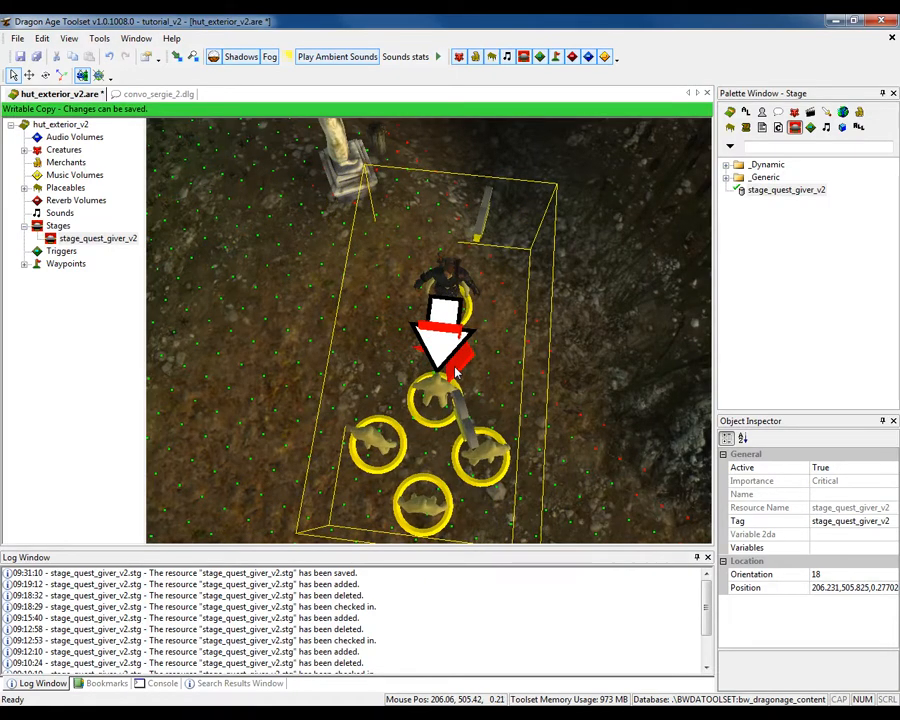
# Fine-tune the stage to an orientation of 15.7 at about 206.23, 505.87, and save the hut_exterior_v2 area.
pyautogui.click(45, 75)
pyautogui.moveTo(424, 350); pyautogui.dragTo(451, 373)
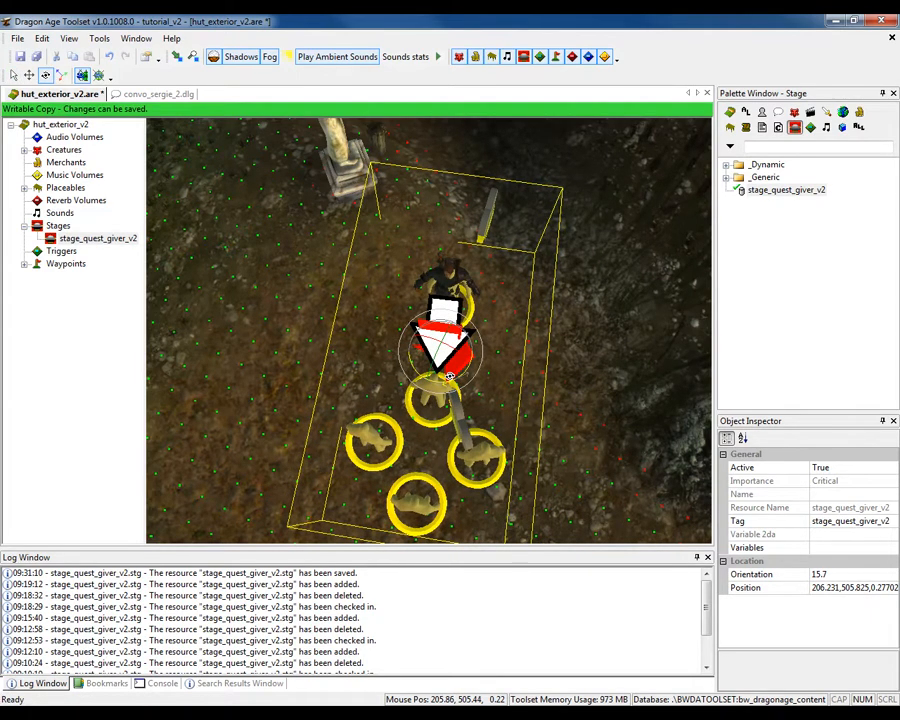
pyautogui.click(14, 75)
pyautogui.moveTo(452, 369); pyautogui.dragTo(449, 368)
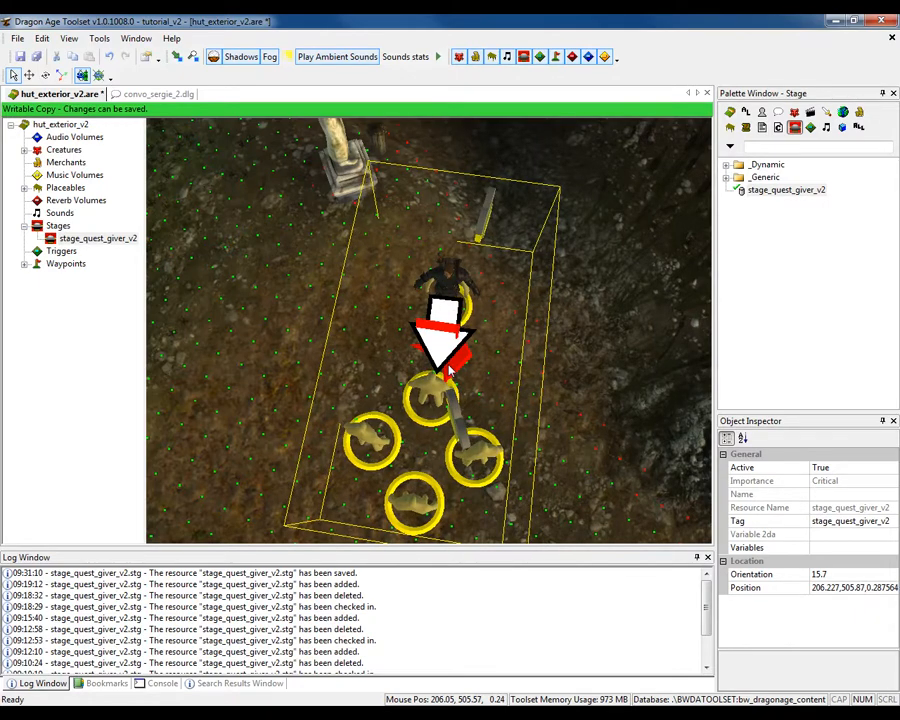
pyautogui.click(20, 57)
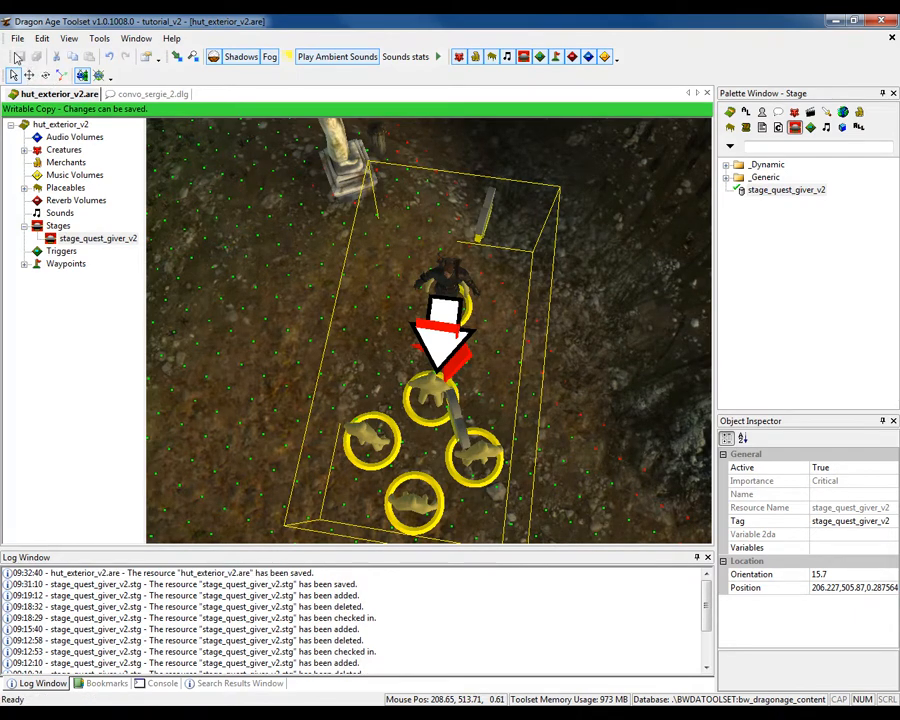
# In the convo_sergie_2 conversation, assign stage_quest_giver_v2 as the stage of the Root node.
pyautogui.click(140, 93)
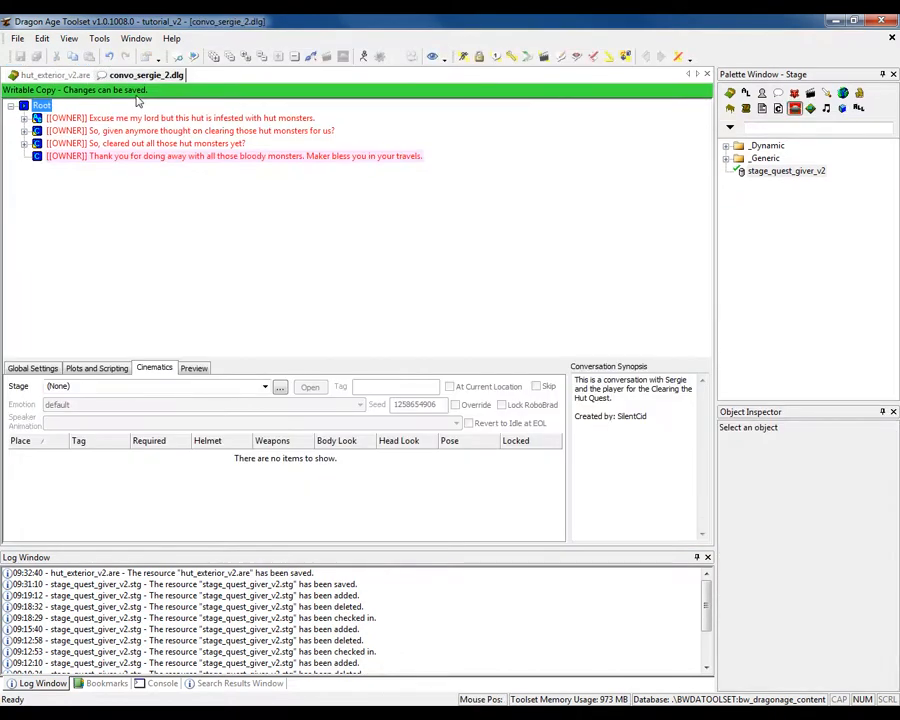
pyautogui.click(779, 93)
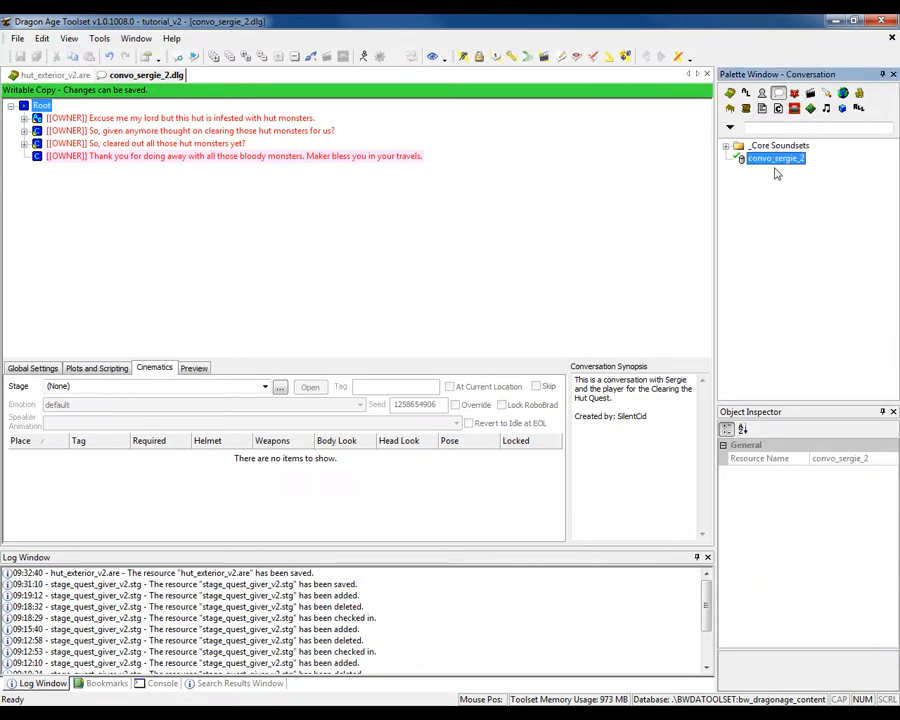
pyautogui.click(40, 105)
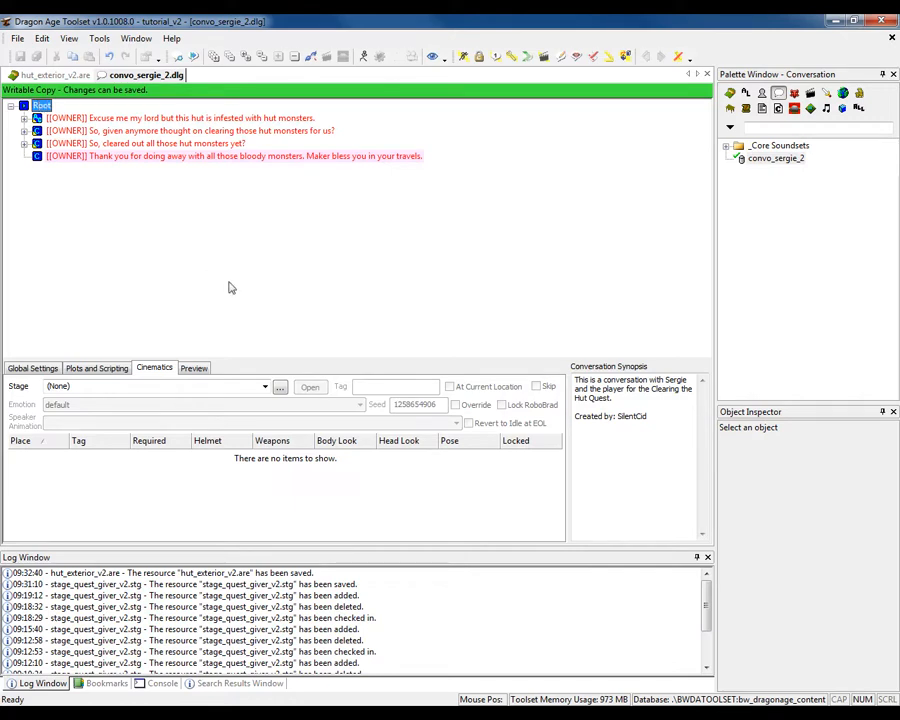
pyautogui.click(280, 387)
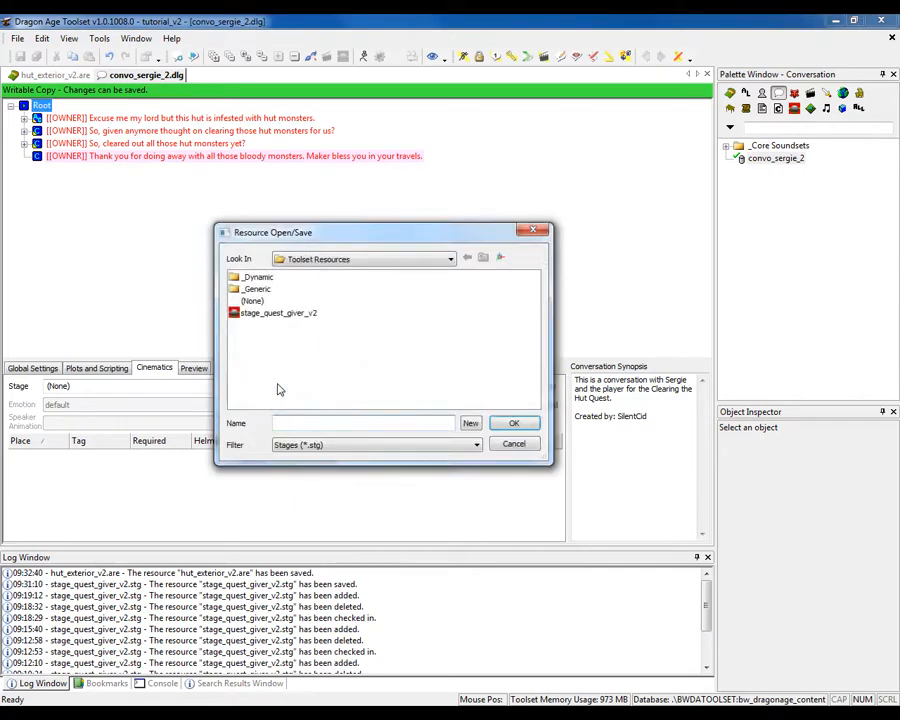
pyautogui.click(290, 313)
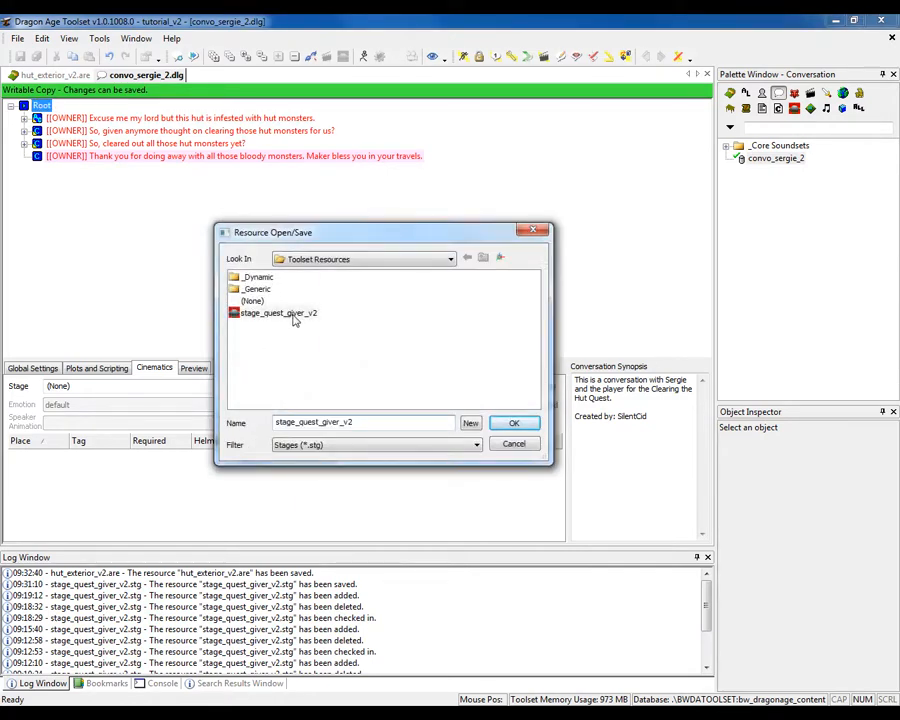
pyautogui.click(513, 424)
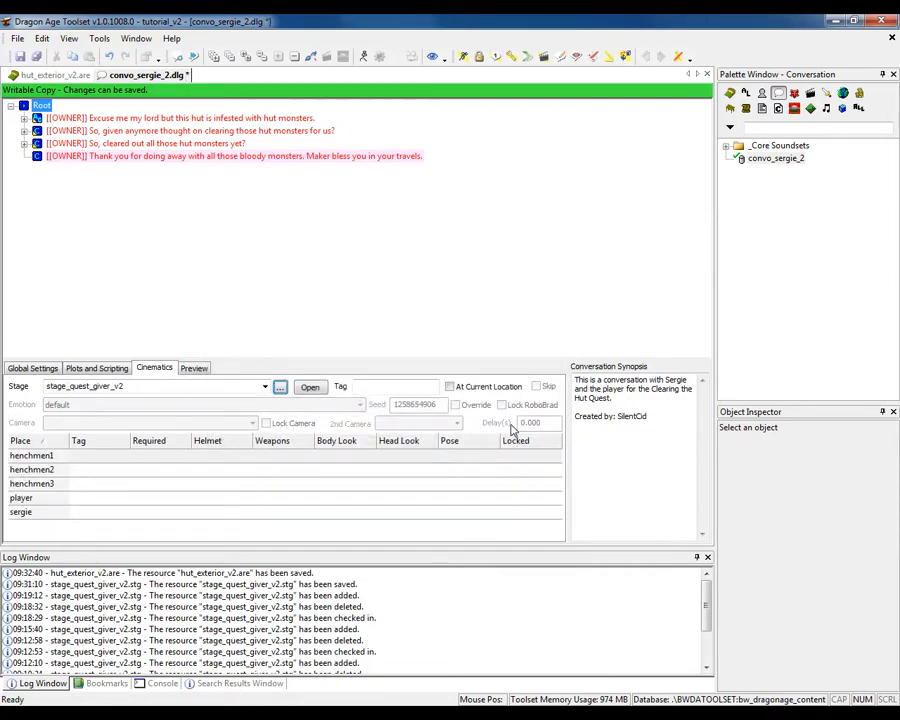
# Set the tag of the sergie place to OWNER in the conversation's cinematics settings.
pyautogui.click(110, 516)
pyautogui.click(135, 513)
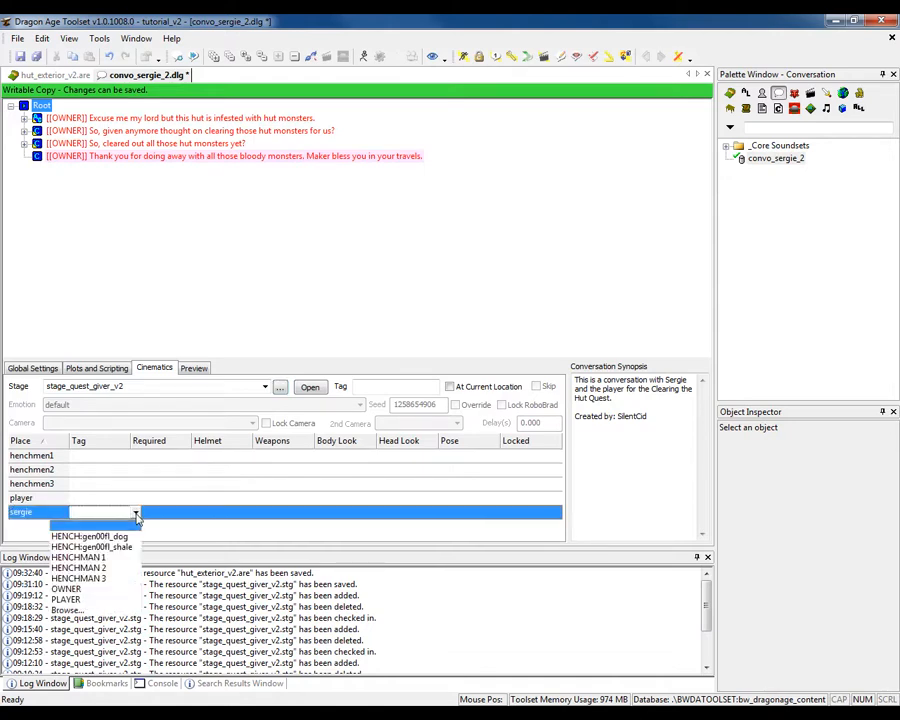
pyautogui.click(70, 589)
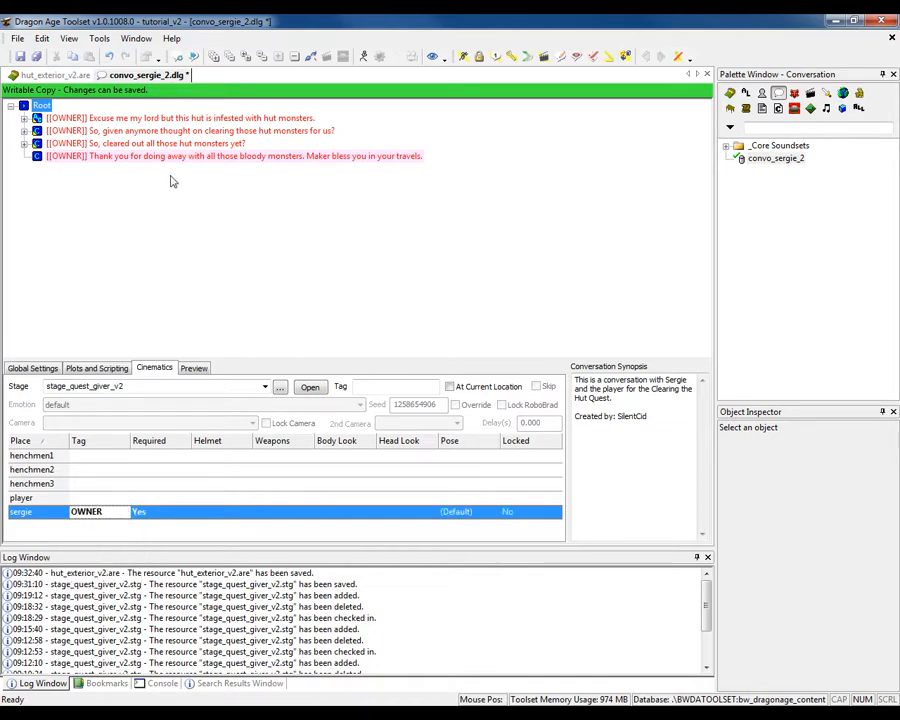
# Set the tag of the player place to PLAYER in the Root node's cinematics settings.
pyautogui.click(130, 497)
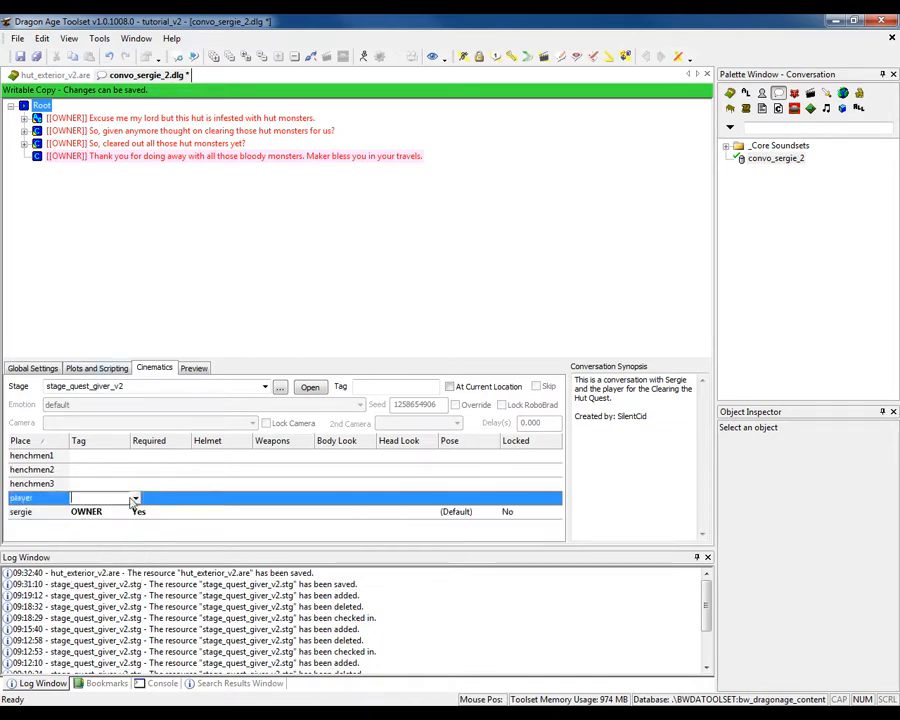
pyautogui.click(135, 498)
pyautogui.click(66, 585)
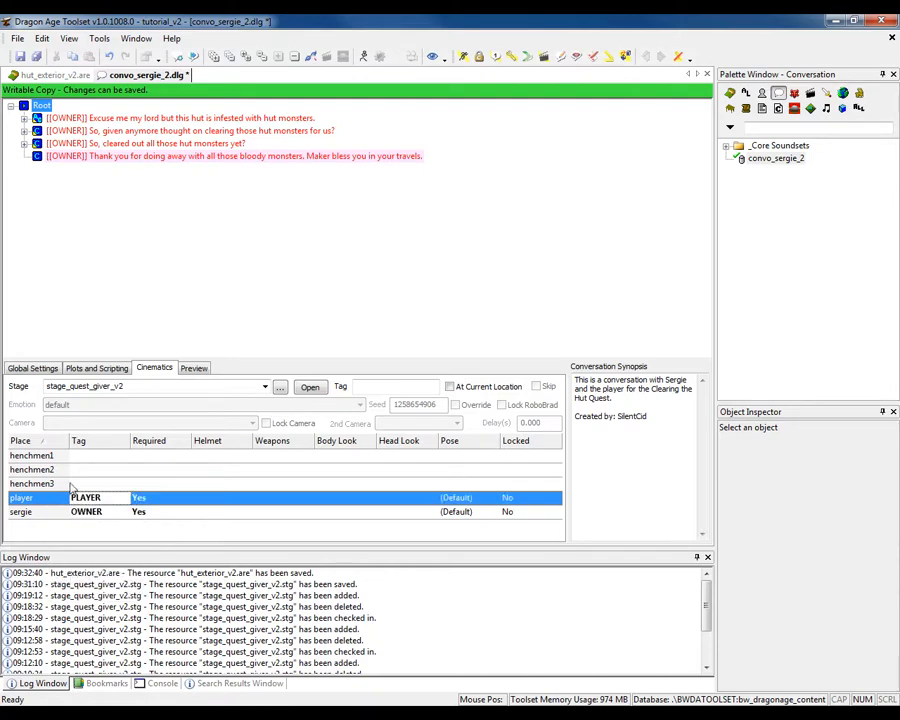
# Tag the places henchmen3, henchmen2 and henchmen1 as HENCHMAN 3, HENCHMAN 2 and HENCHMAN 1 respectively.
pyautogui.click(134, 484)
pyautogui.click(135, 486)
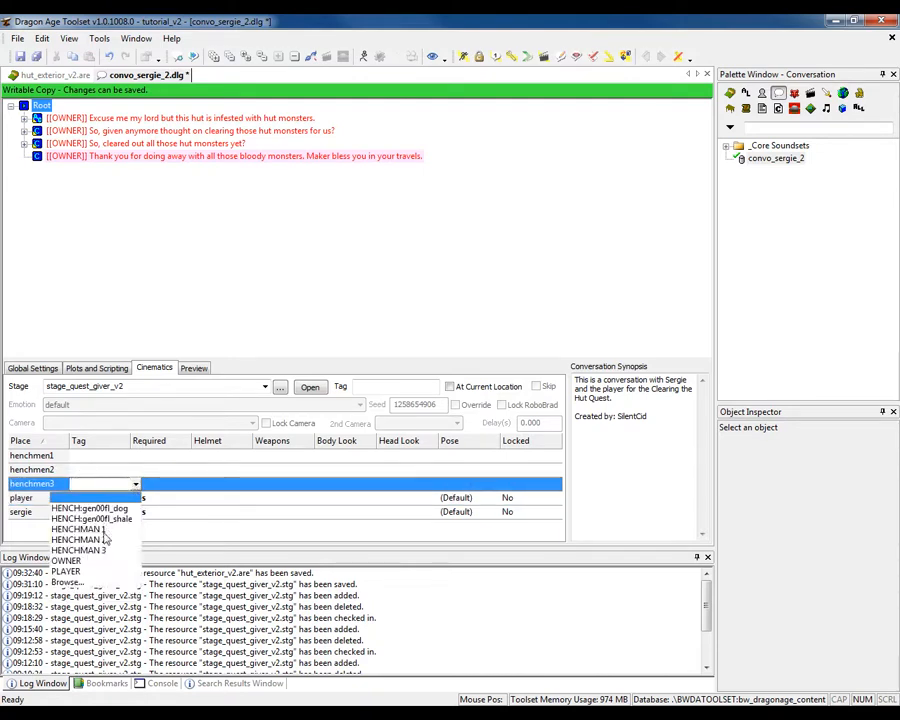
pyautogui.click(74, 547)
pyautogui.click(103, 469)
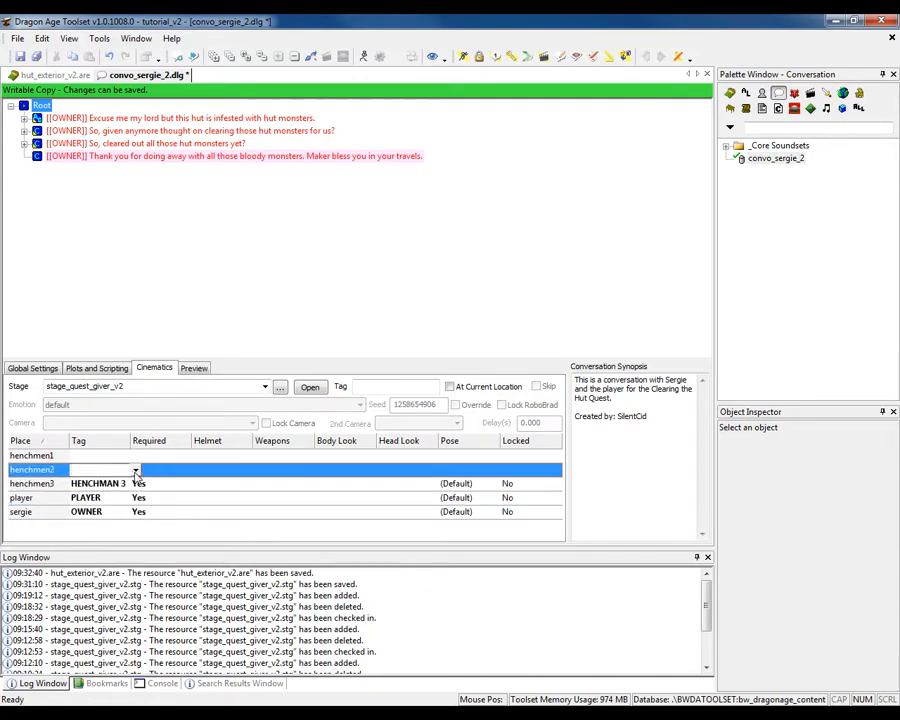
pyautogui.click(135, 469)
pyautogui.click(78, 525)
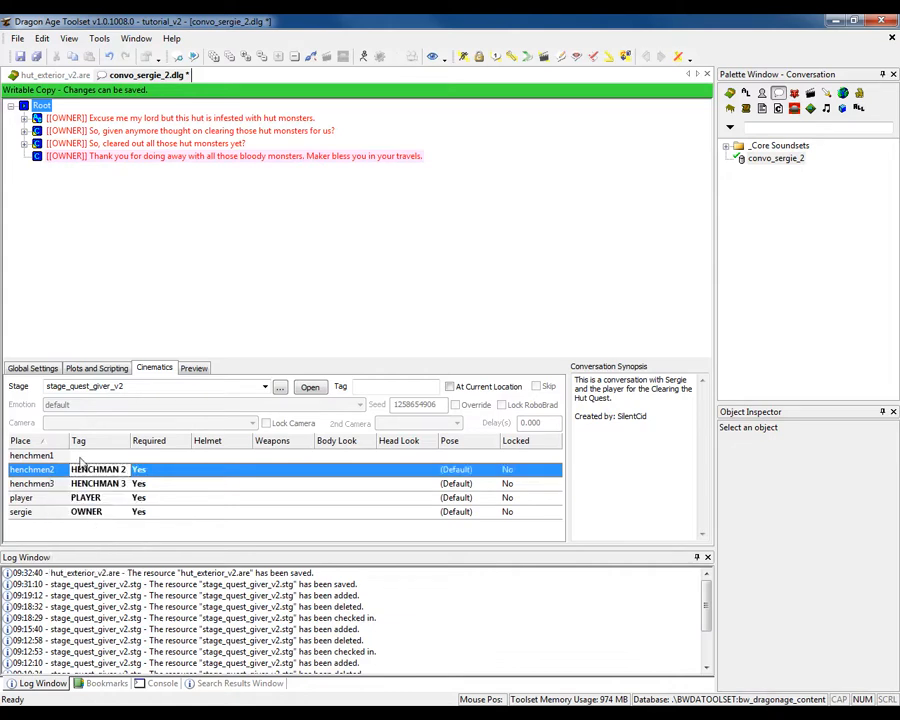
pyautogui.click(76, 456)
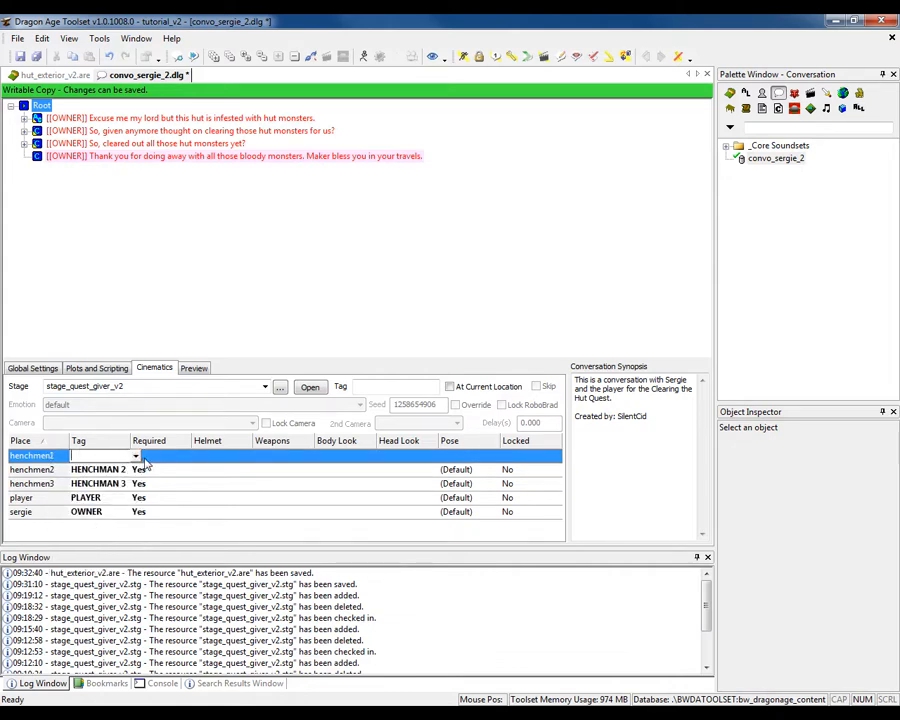
pyautogui.click(136, 457)
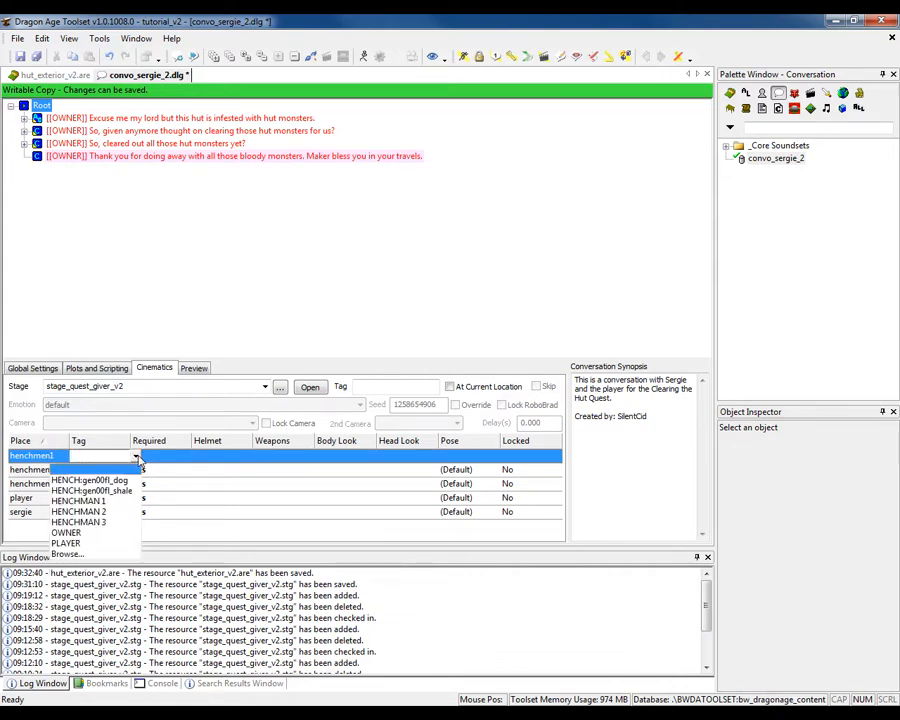
pyautogui.click(99, 502)
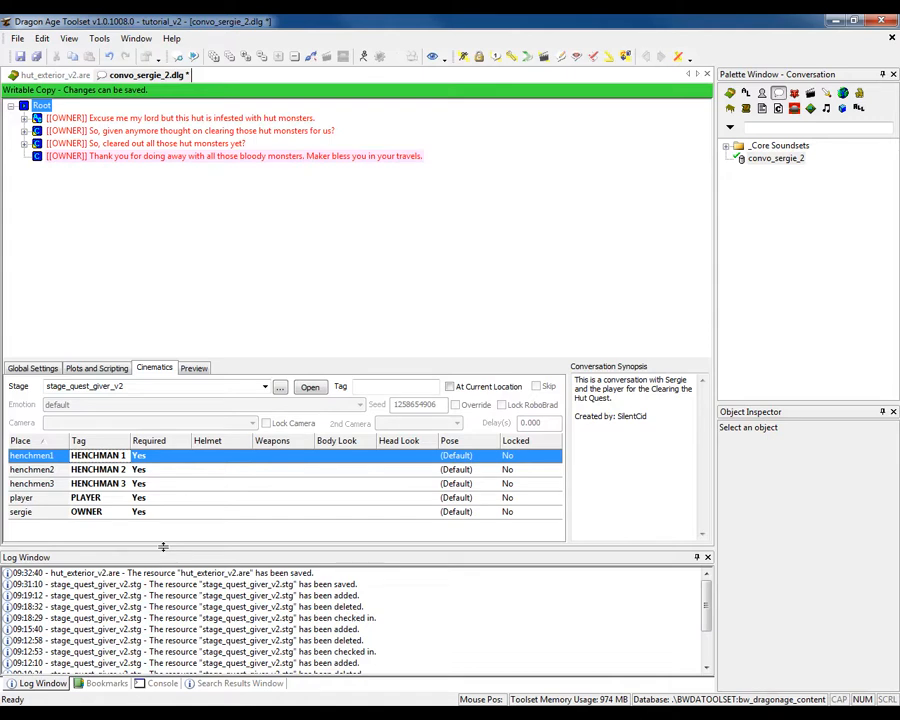
# For the line "Excuse me my lord but this hut is infested with hut monsters.", set camera sergie, second camera player and delay 5.
pyautogui.click(117, 120)
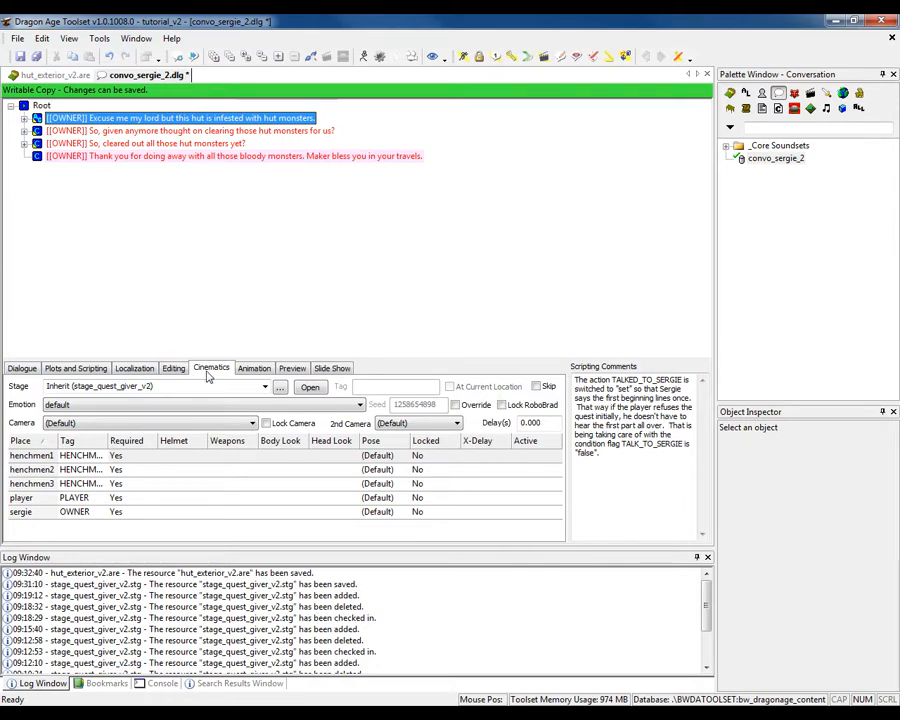
pyautogui.click(252, 422)
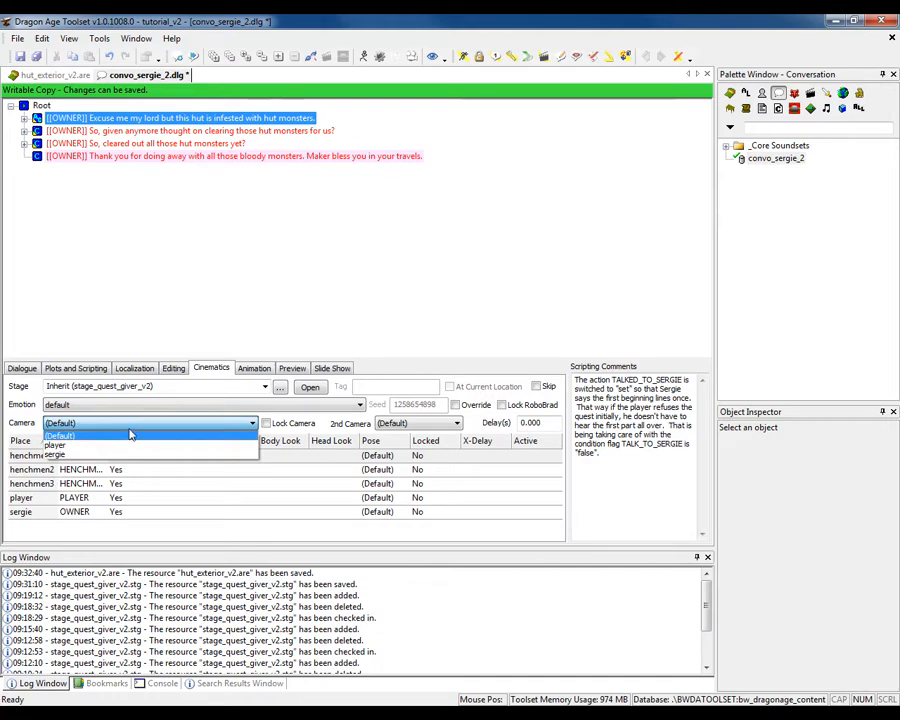
pyautogui.click(116, 457)
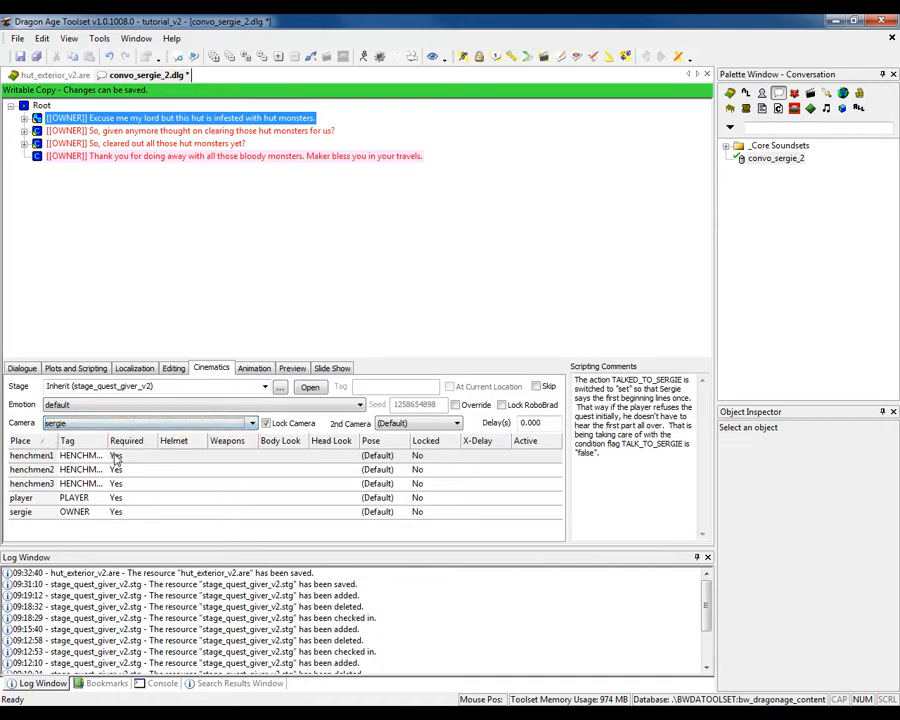
pyautogui.click(398, 425)
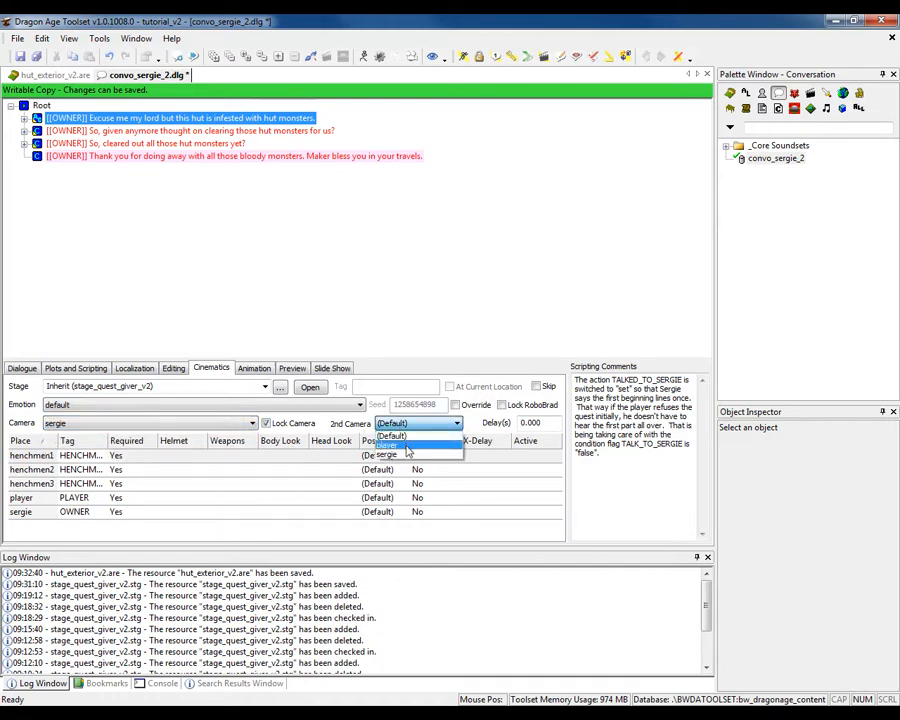
pyautogui.click(408, 446)
pyautogui.press('Tab')
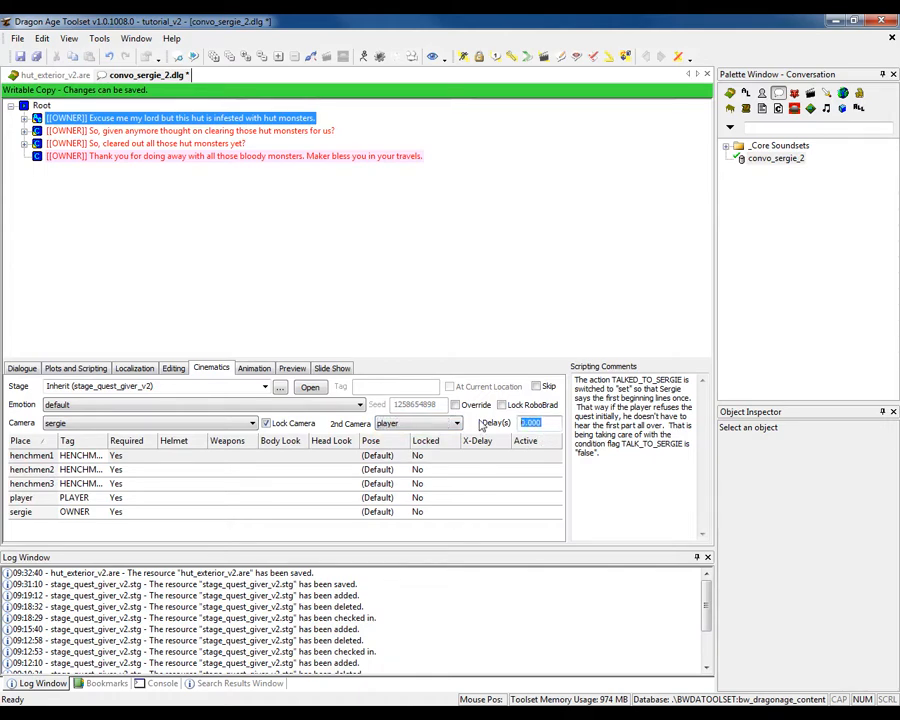
pyautogui.write('5')
# Expand the replies under the first two owner lines and compare the settings of a player reply with the first owner line's cinematics.
pyautogui.click(24, 131)
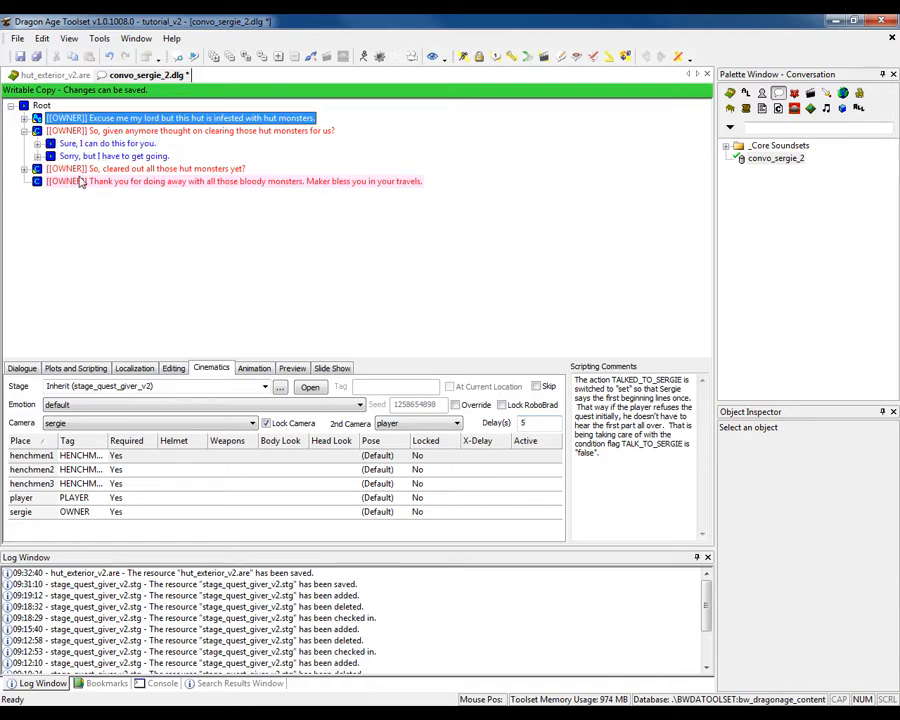
pyautogui.click(24, 118)
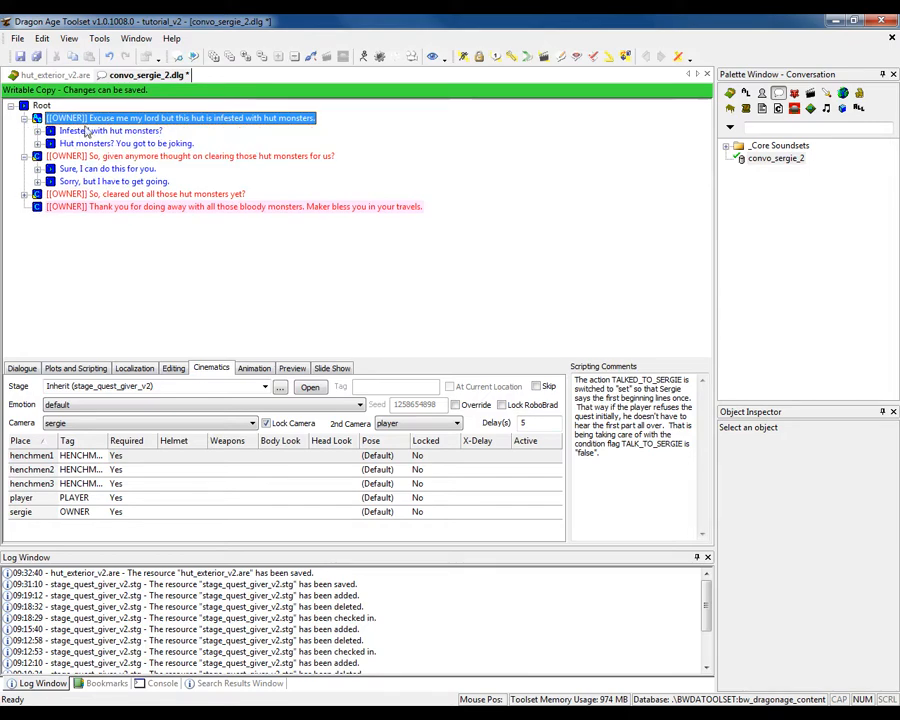
pyautogui.click(92, 132)
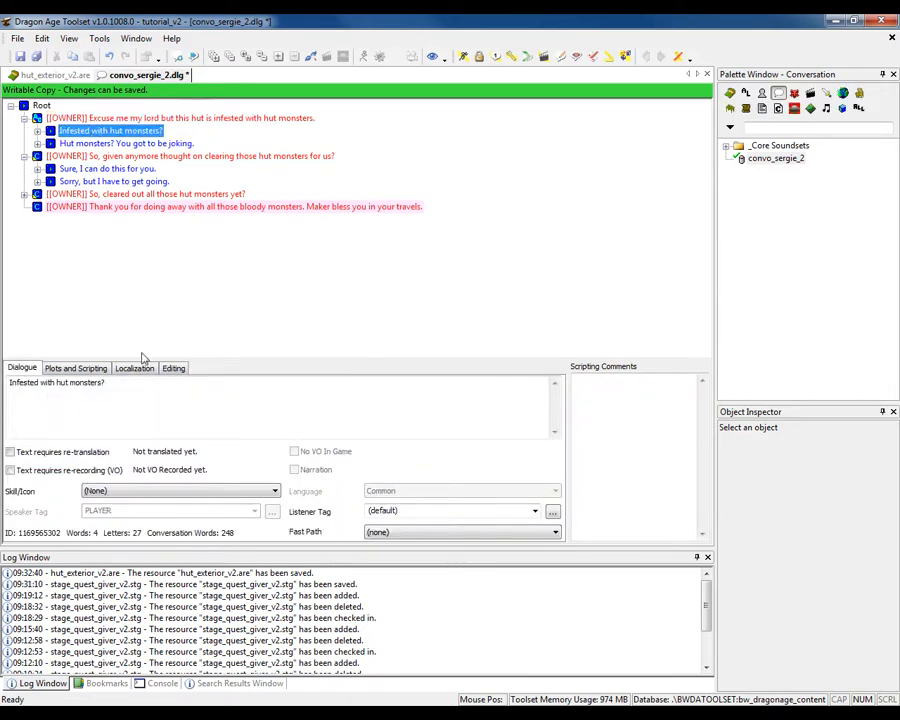
pyautogui.click(95, 118)
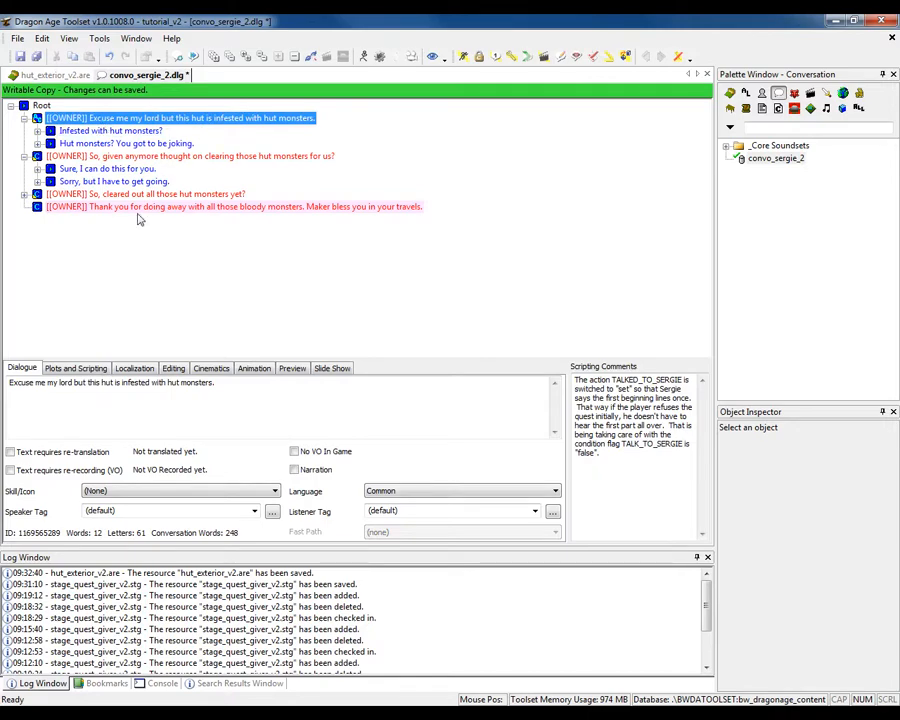
pyautogui.click(209, 368)
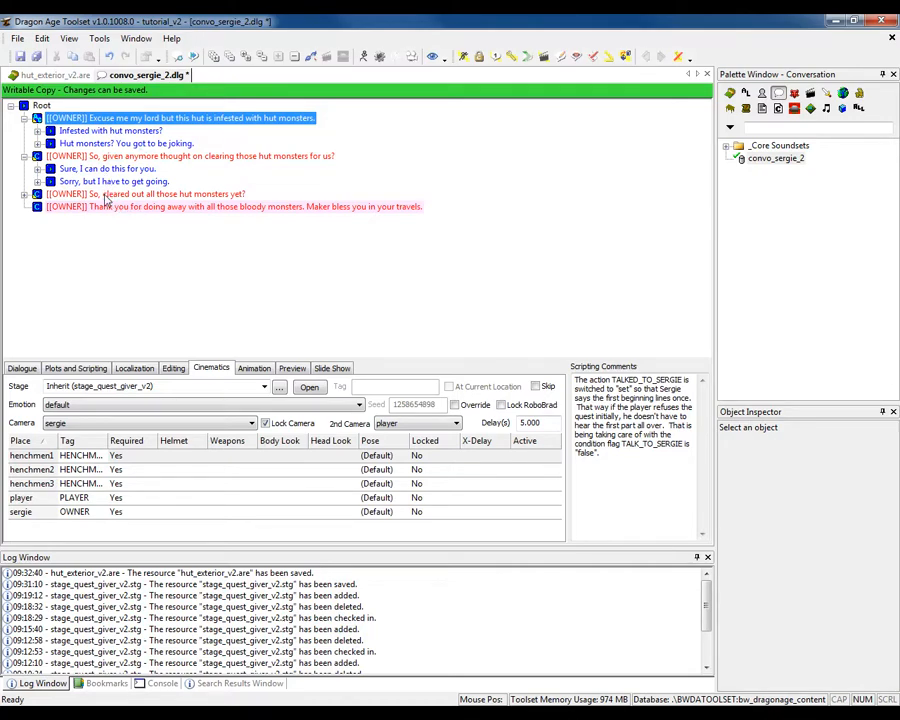
# Save the convo_sergie_2 conversation and close it.
pyautogui.click(104, 195)
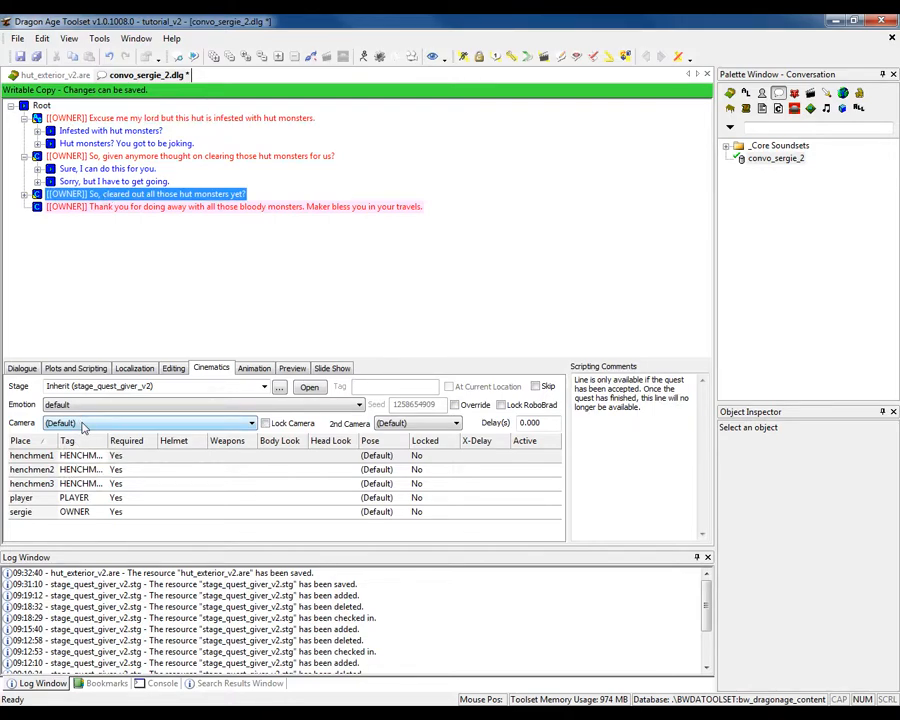
pyautogui.click(17, 57)
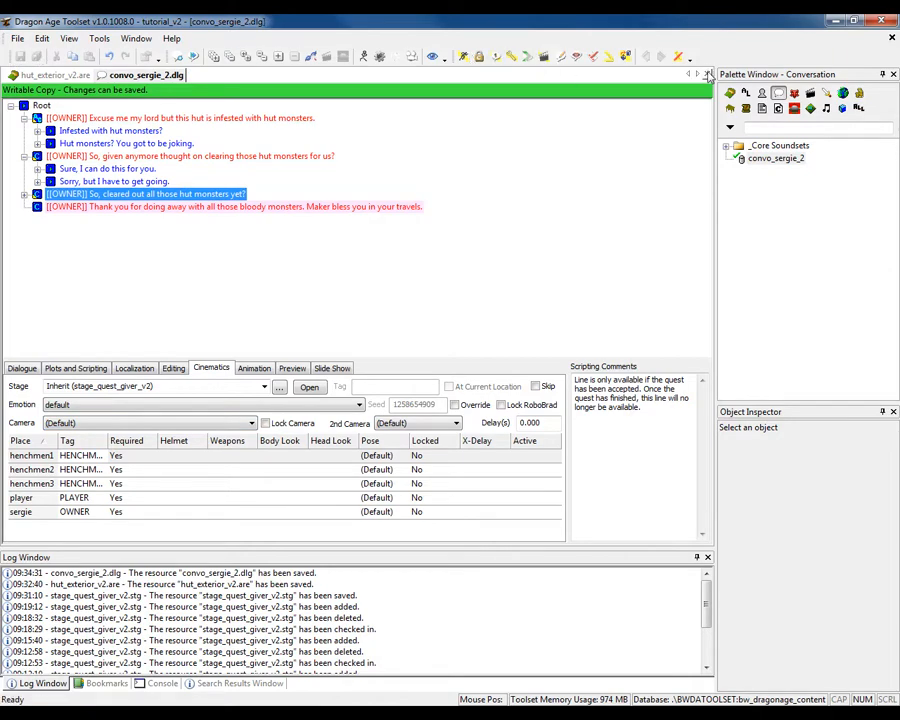
pyautogui.click(707, 75)
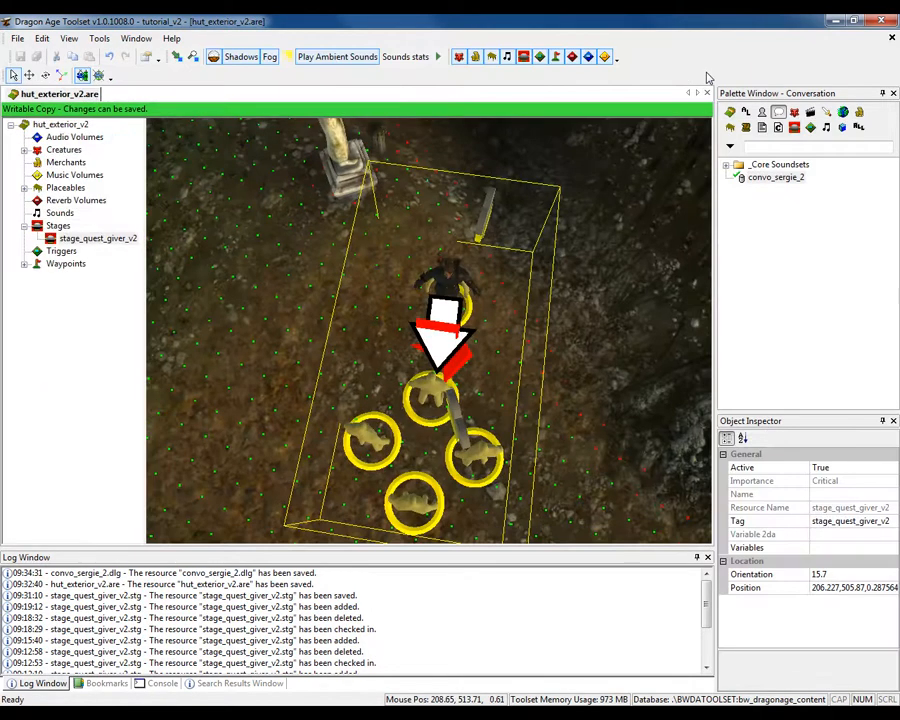
# Export all module resources from clear_the_hut_2.plo through tutorial_module_v2.nss without dependent resources.
pyautogui.click(859, 127)
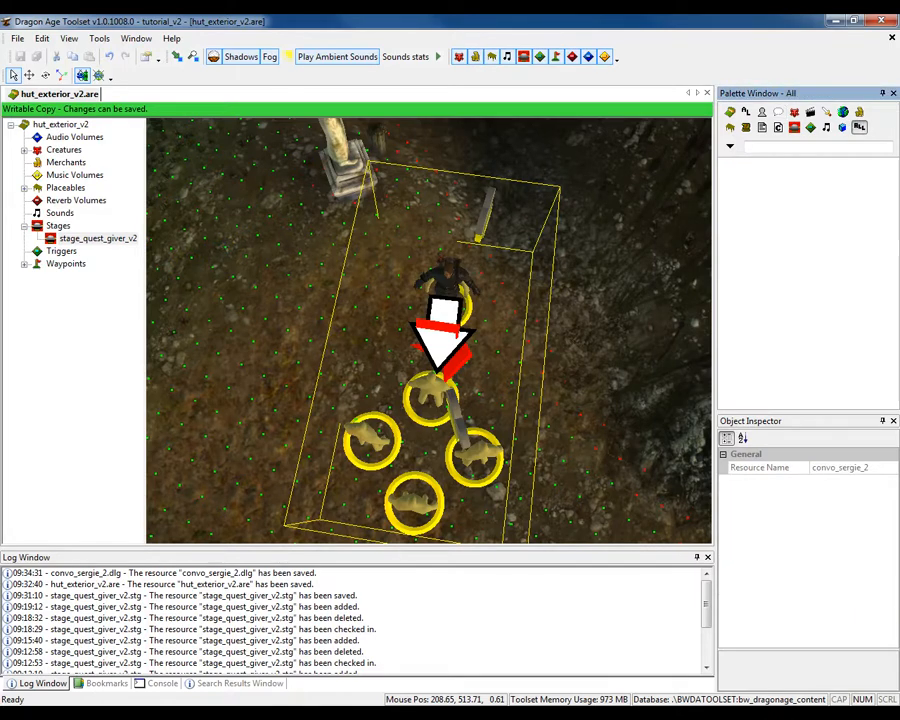
pyautogui.moveTo(893, 238); pyautogui.dragTo(893, 403)
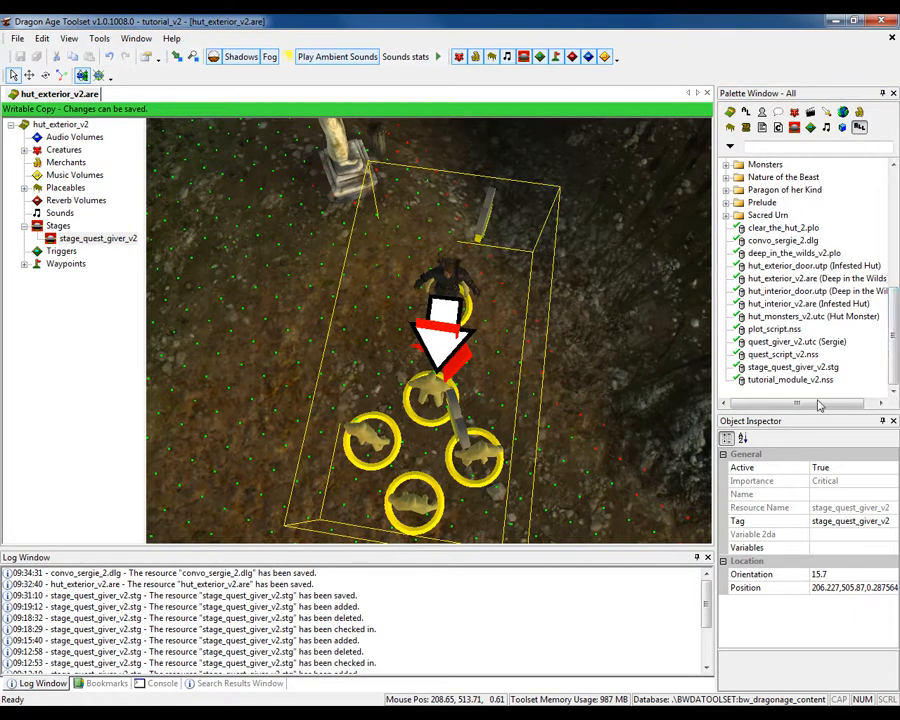
pyautogui.moveTo(776, 395); pyautogui.dragTo(740, 227)
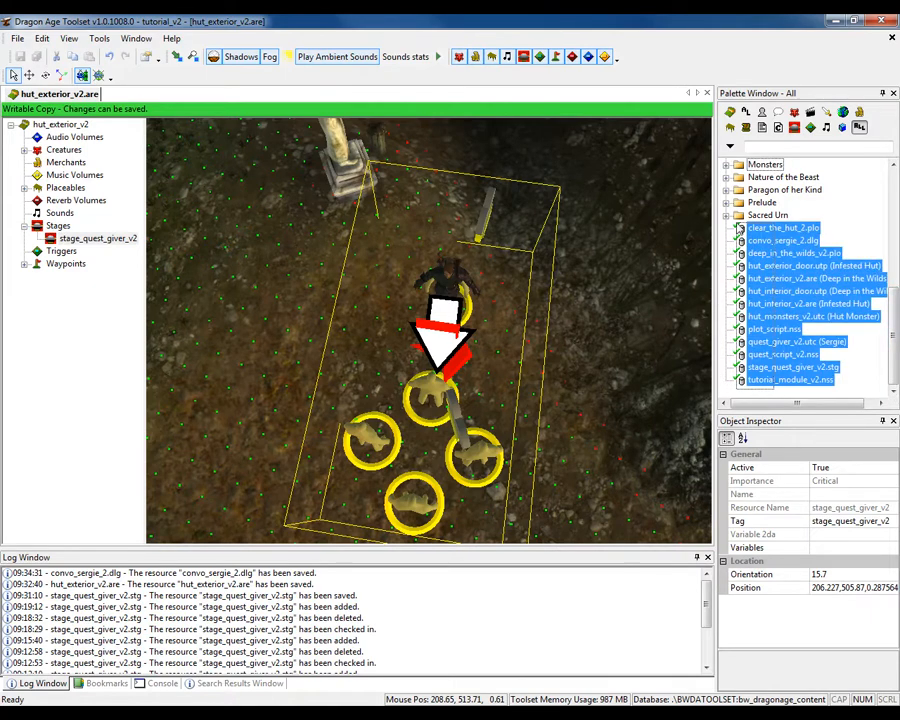
pyautogui.rightClick(740, 228)
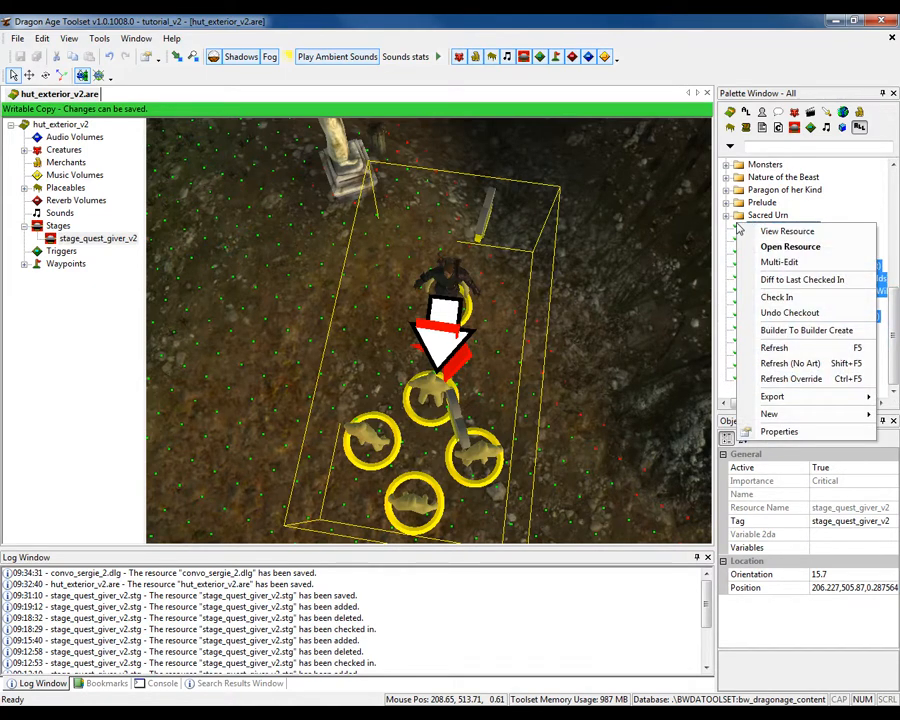
pyautogui.moveTo(771, 397)
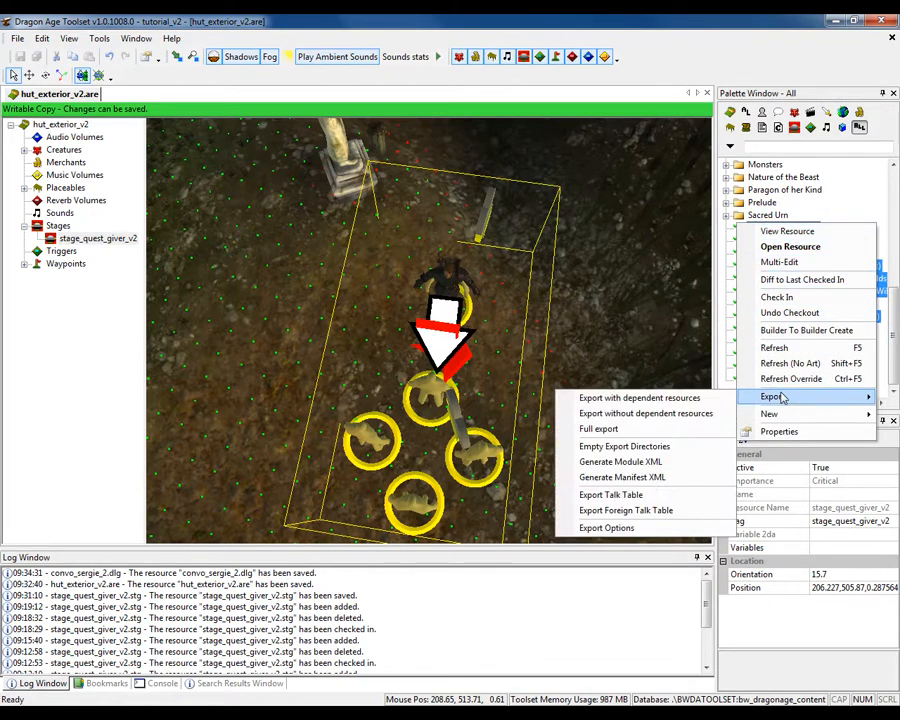
pyautogui.click(670, 413)
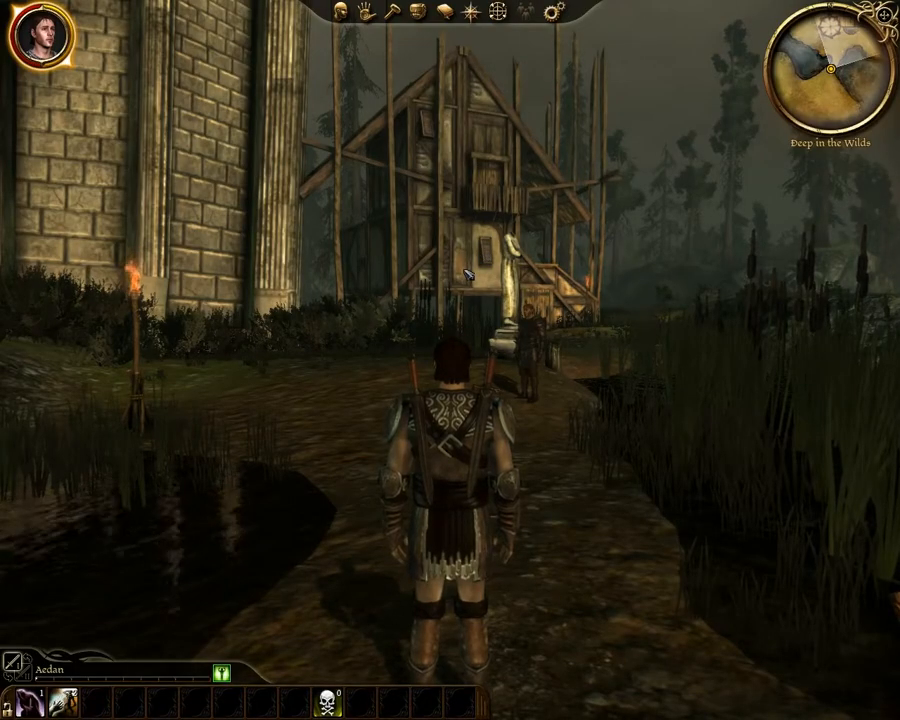
# In the running game, walk up to Sergie near the statue and start a conversation with him.
pyautogui.press('w')
pyautogui.press('w')
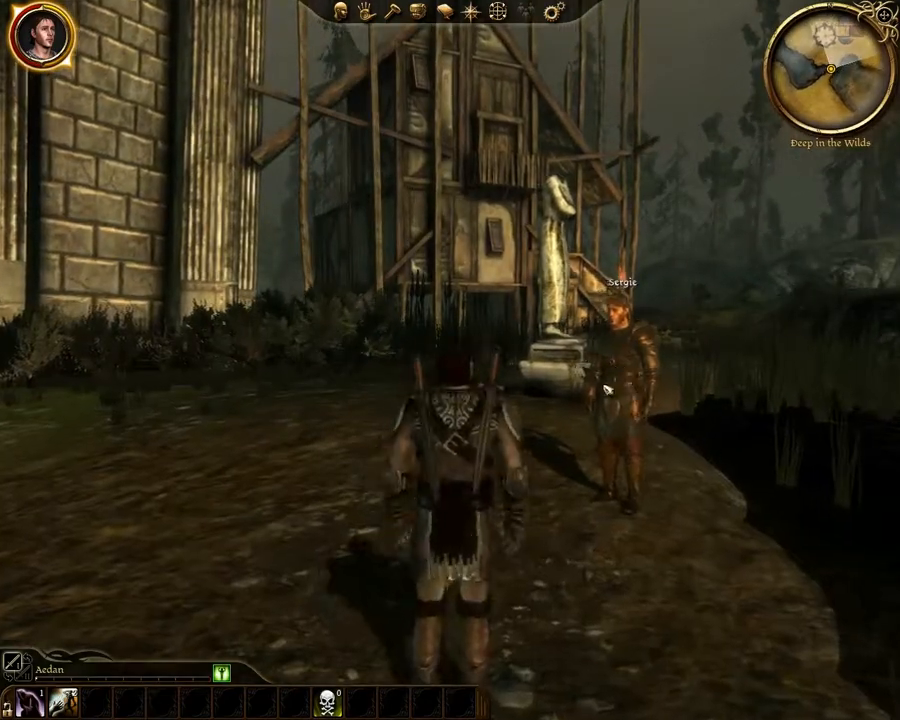
pyautogui.click(607, 389)
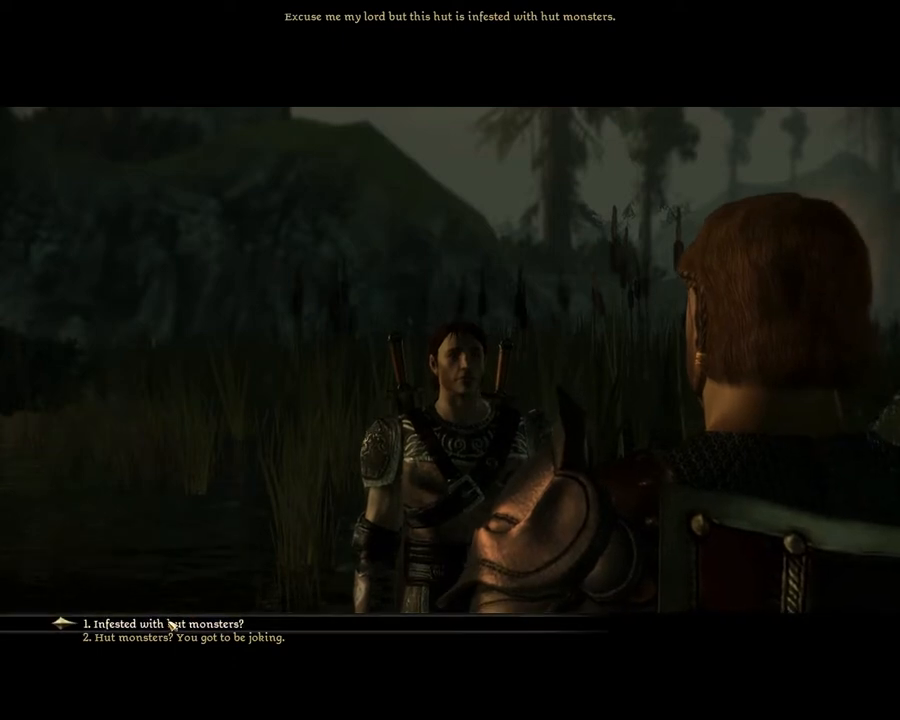
# Play through Sergie's conversation with "Infested with hut monsters?" and "Go on.", accept the quest, and dismiss the message after it ends.
pyautogui.click(169, 620)
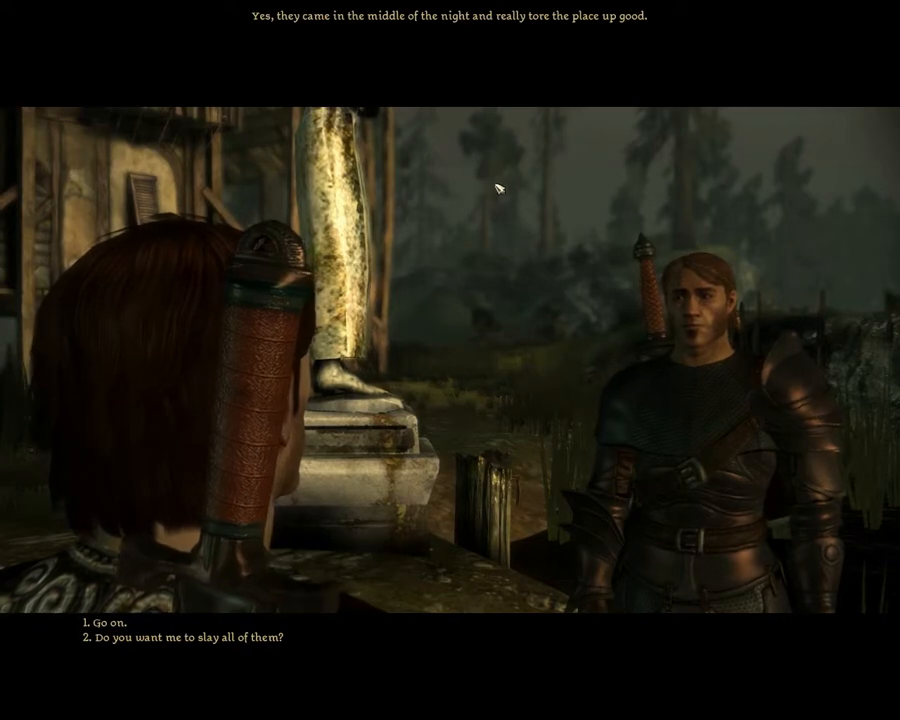
pyautogui.click(119, 625)
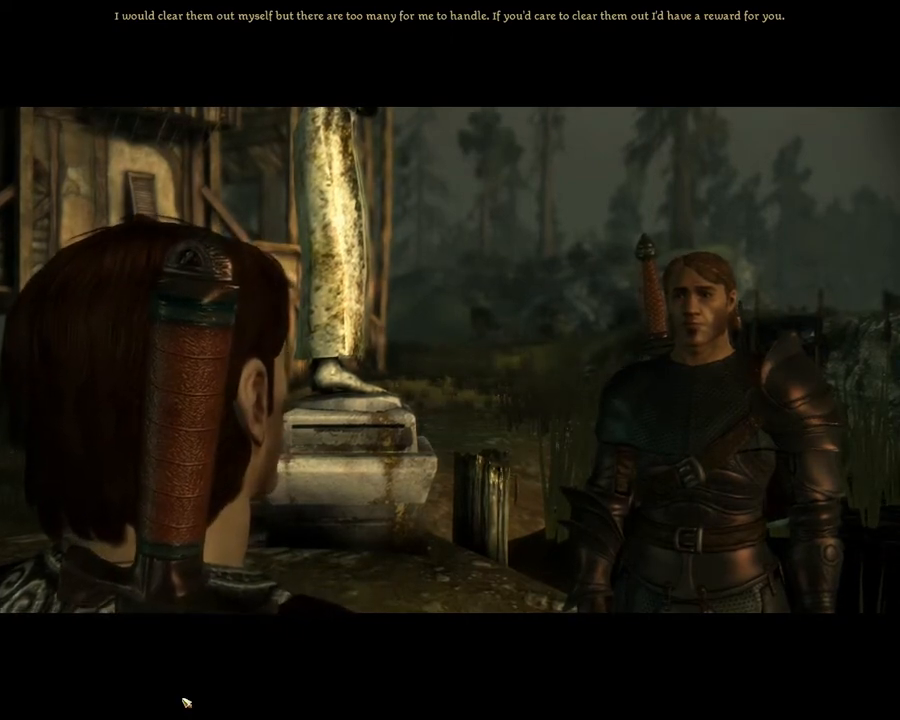
pyautogui.click(181, 623)
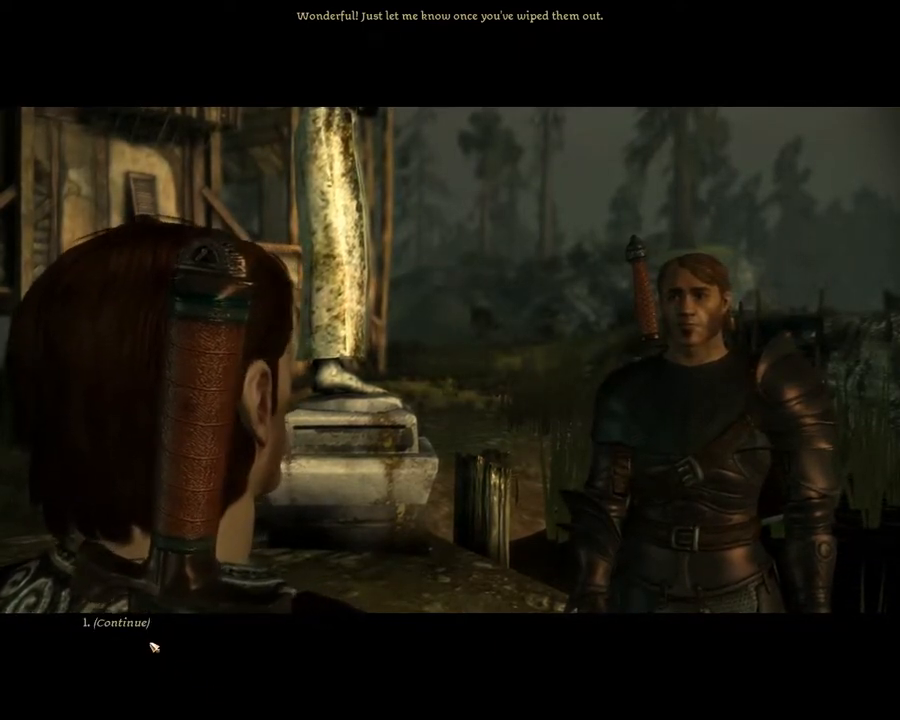
pyautogui.click(140, 628)
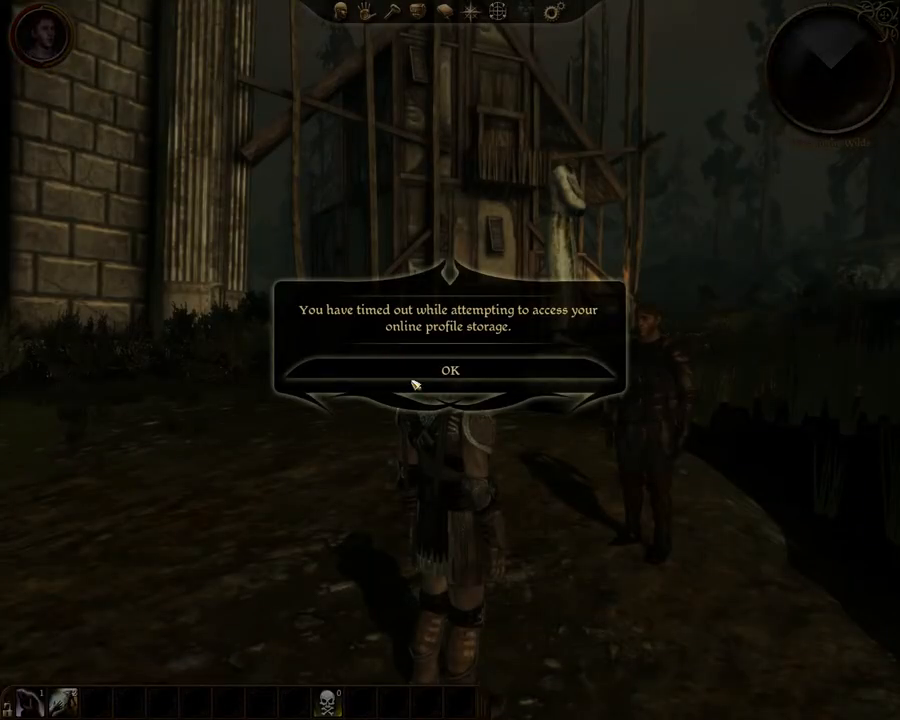
pyautogui.click(415, 379)
pyautogui.moveTo(311, 442); pyautogui.dragTo(320, 490, button='right')
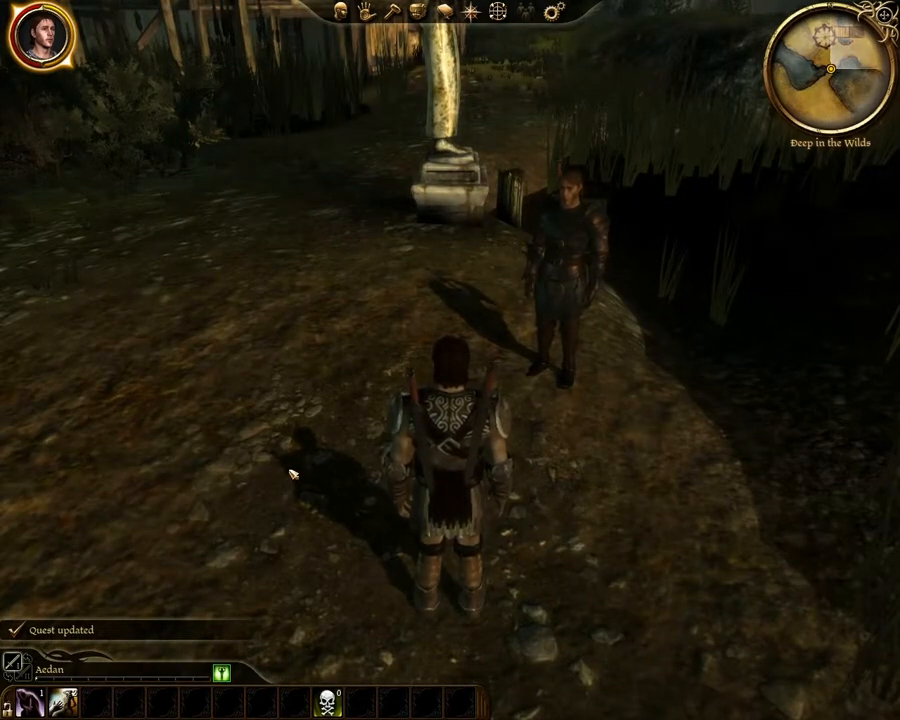
pyautogui.moveTo(237, 469); pyautogui.dragTo(277, 454, button='right')
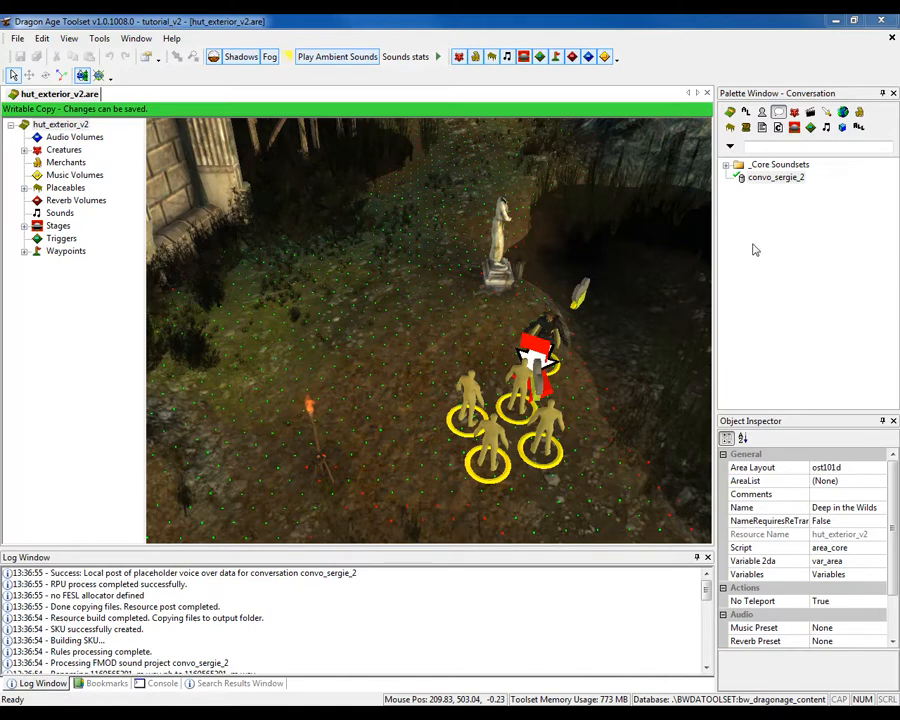
# Open the convo_sergie_2 conversation and generate its voice-over locally.
pyautogui.click(771, 178)
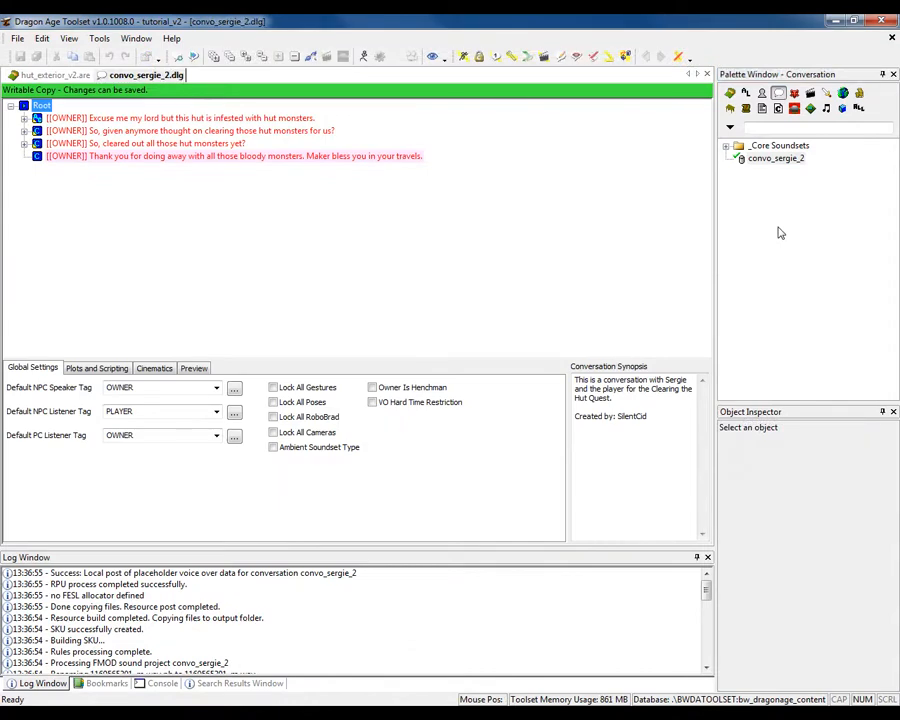
pyautogui.click(101, 39)
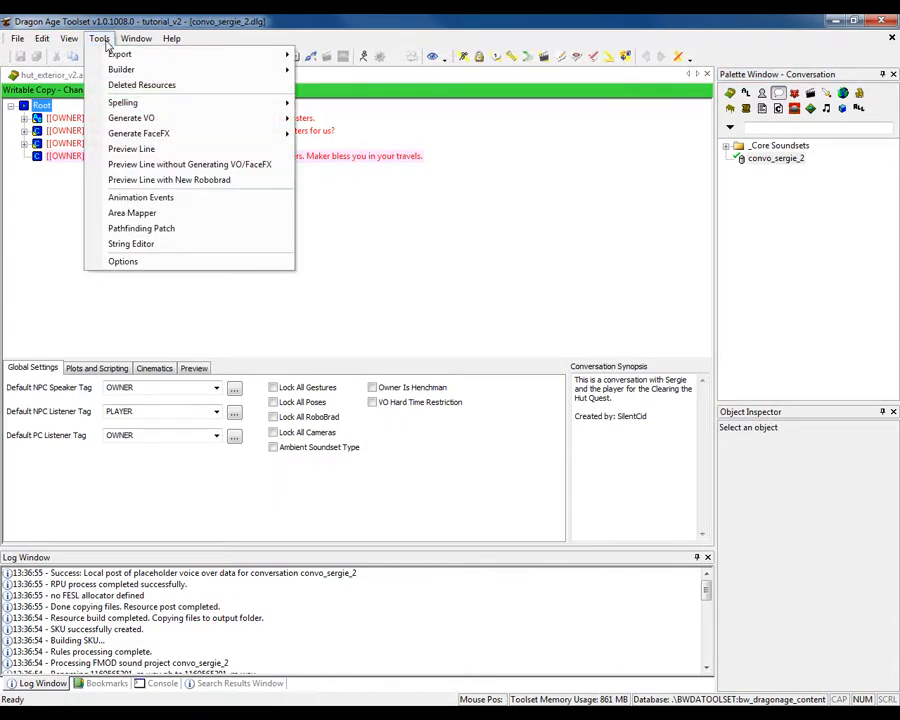
pyautogui.moveTo(140, 118)
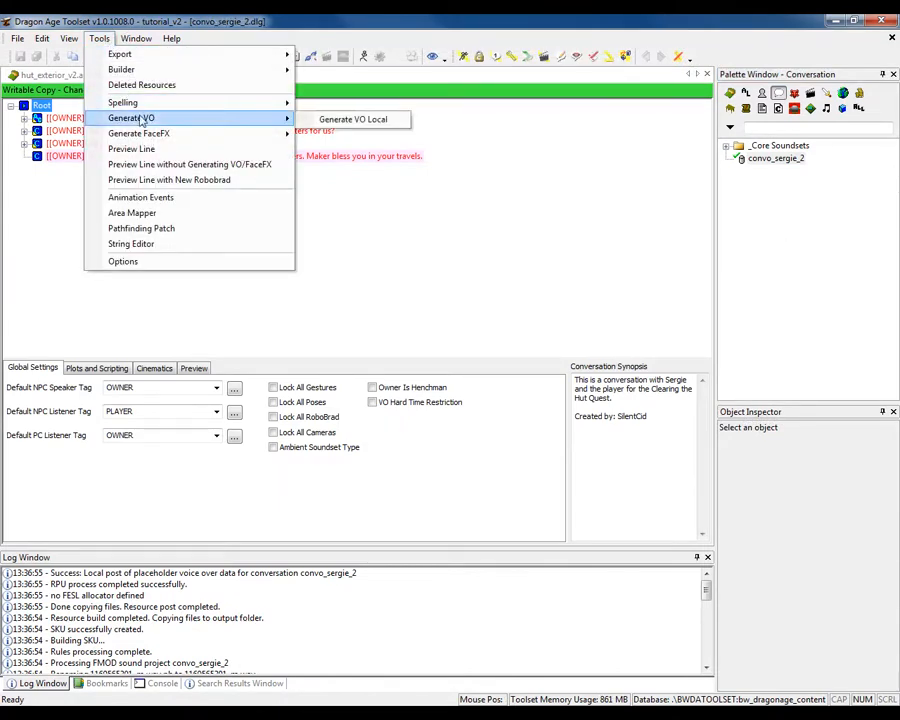
pyautogui.click(356, 122)
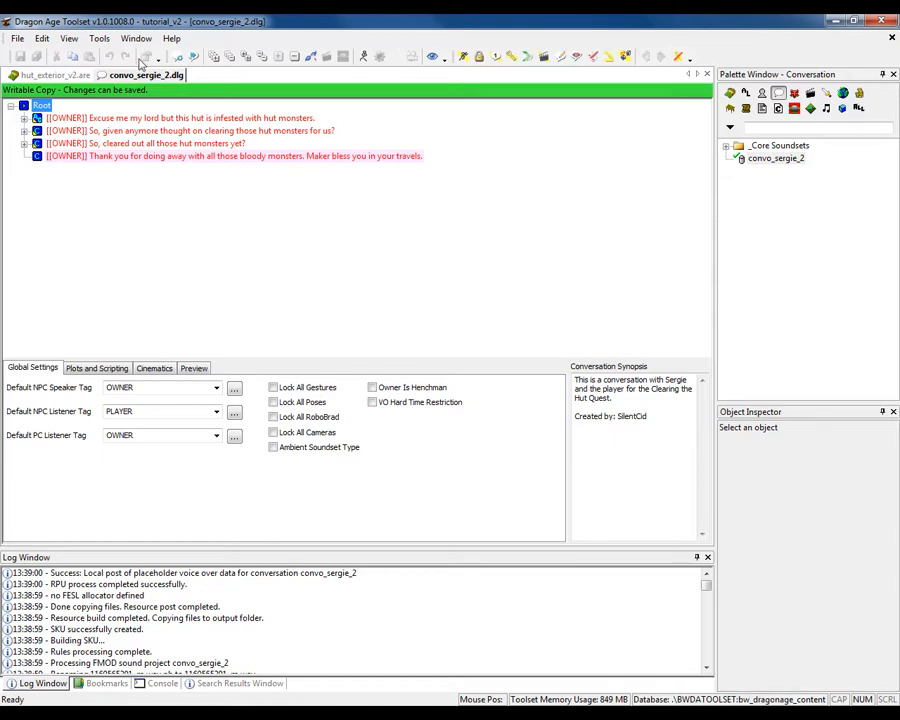
# Generate local FaceFX data for the convo_sergie_2 conversation.
pyautogui.click(100, 39)
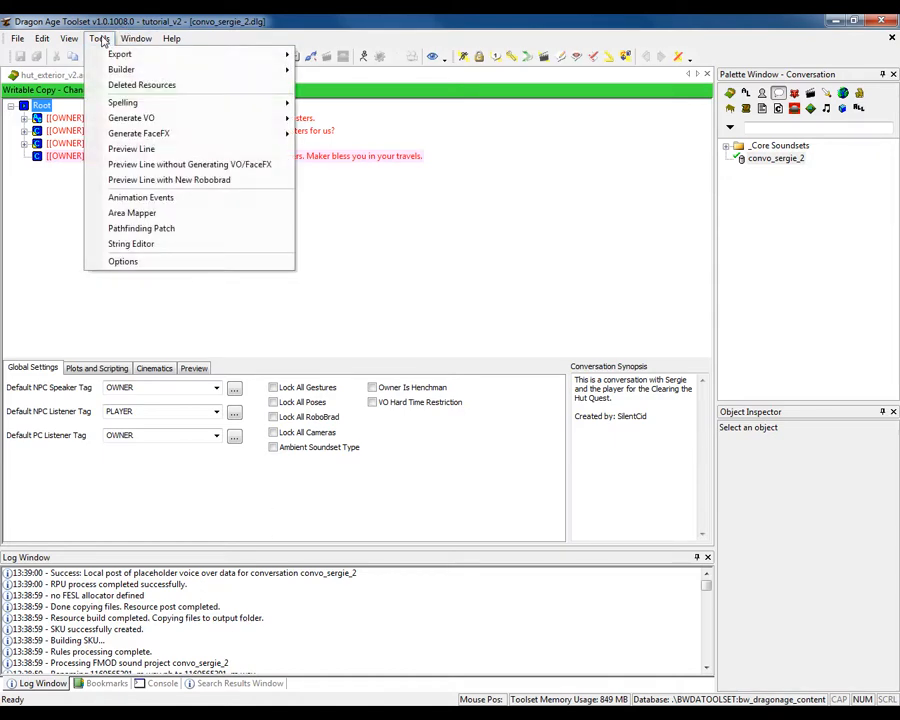
pyautogui.moveTo(115, 137)
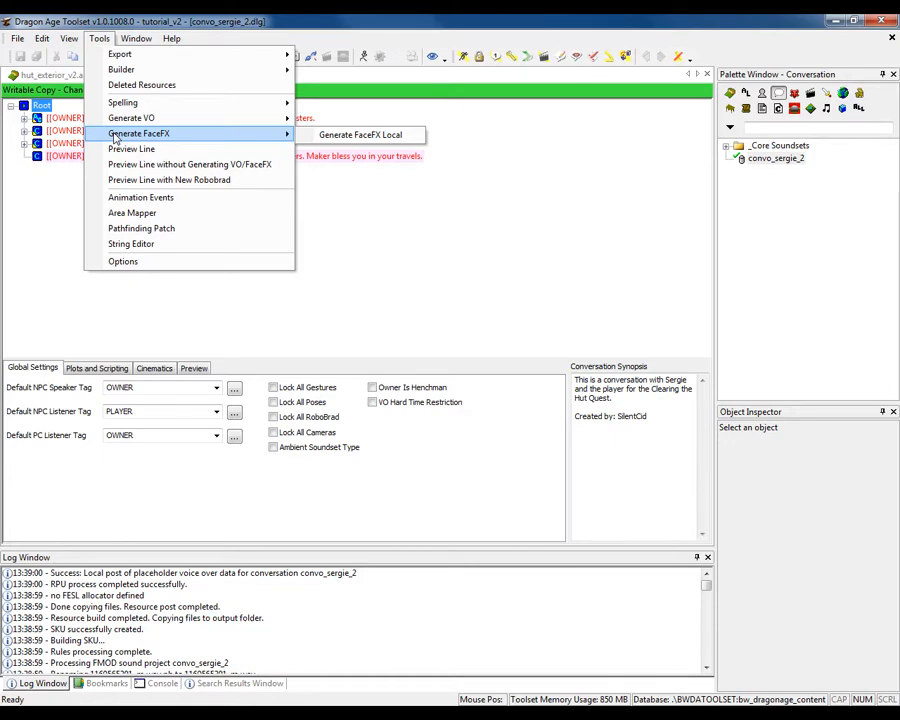
pyautogui.click(344, 139)
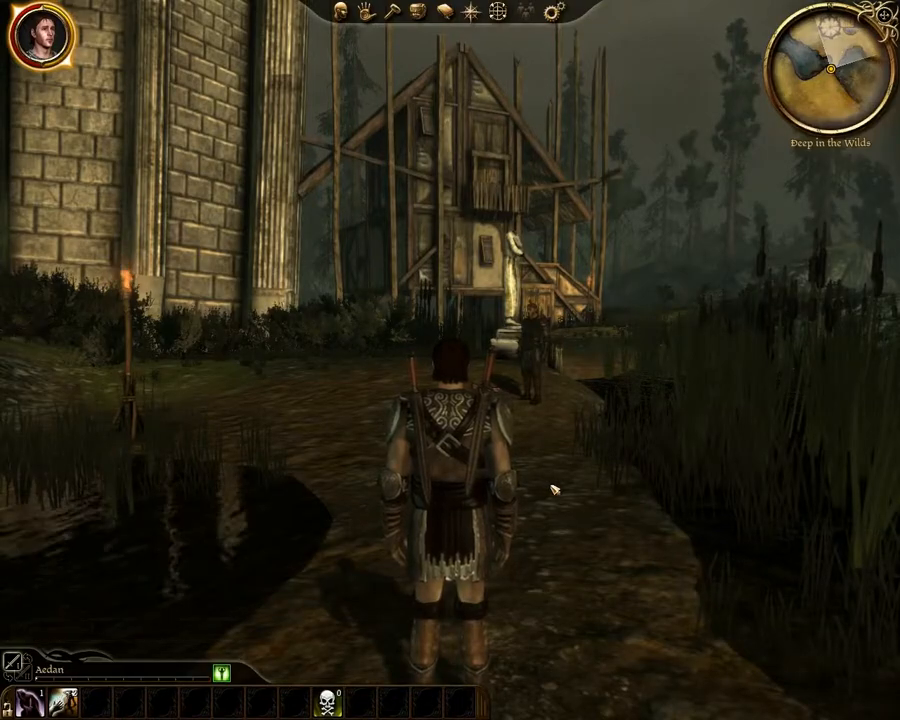
# In the running game, talk to Sergie, choosing "Infested with hut monsters?" and "Go on.", accept the quest, and continue to the conversation's end.
pyautogui.press('w')
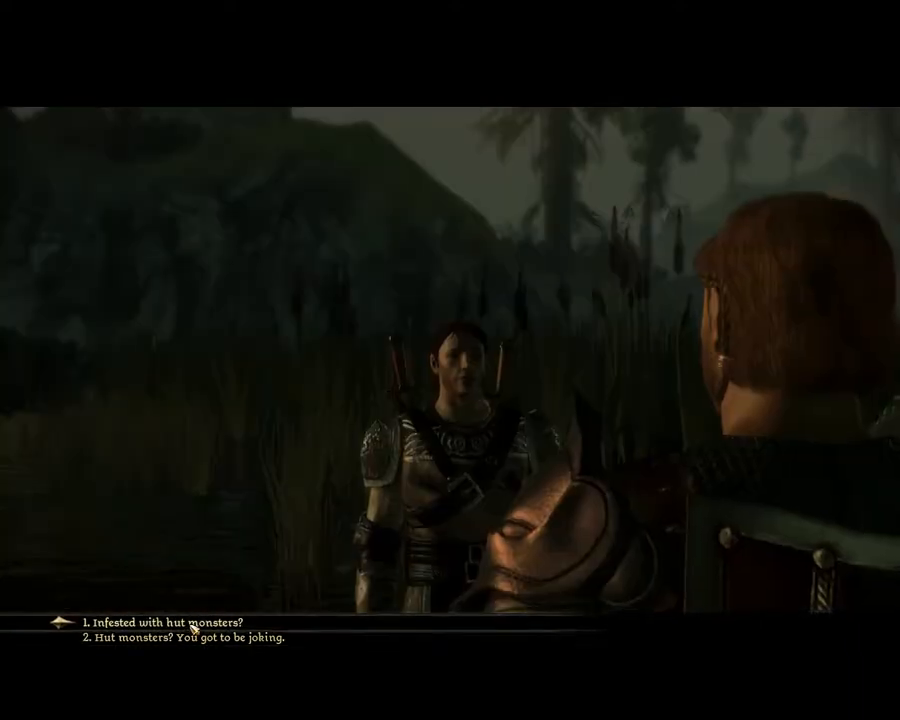
pyautogui.click(200, 622)
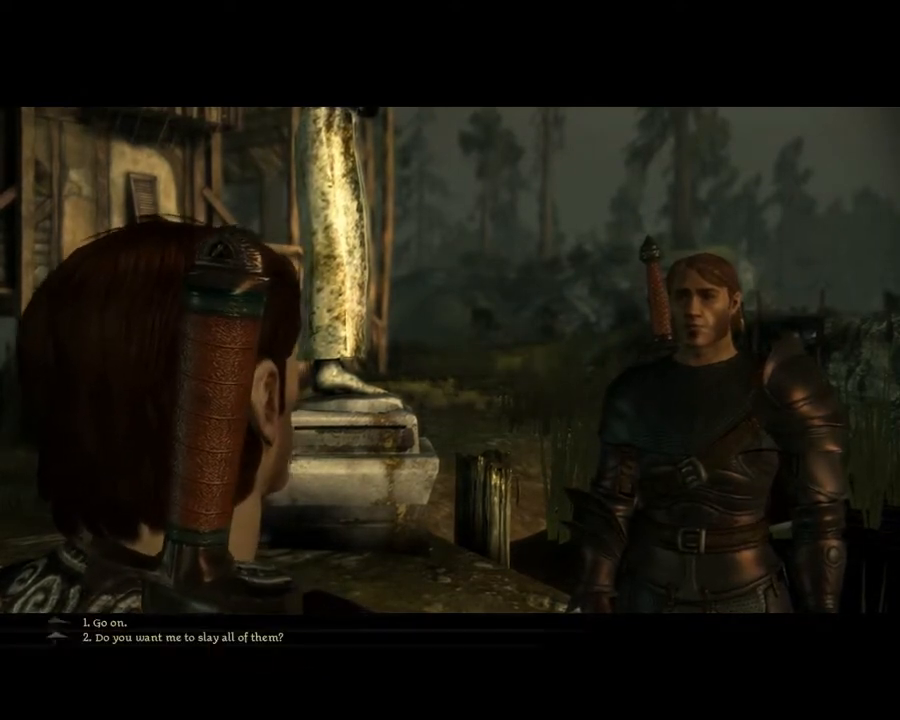
pyautogui.click(212, 624)
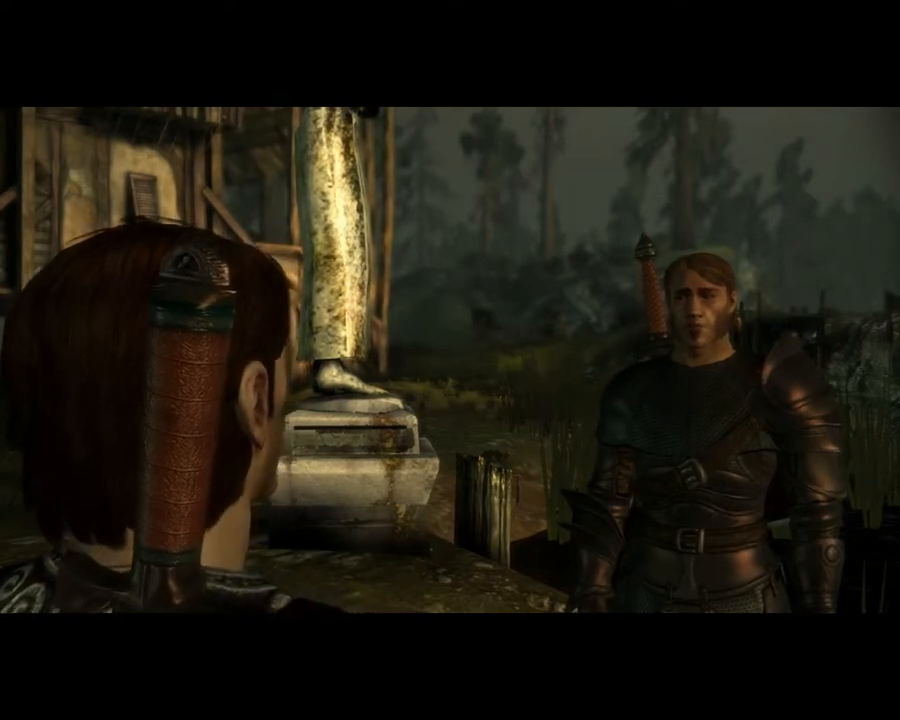
pyautogui.click(159, 625)
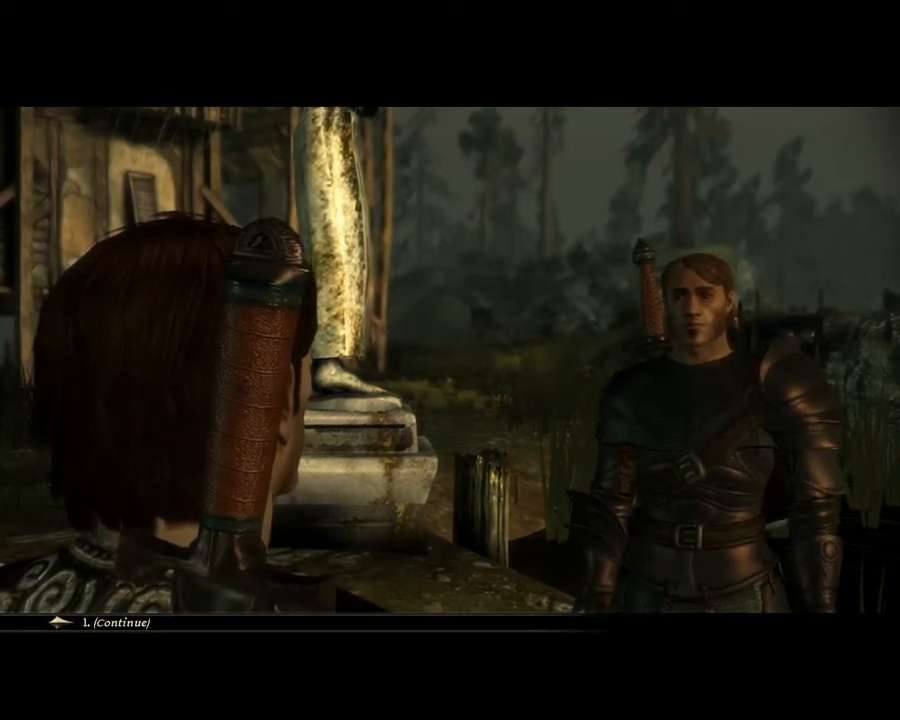
pyautogui.click(128, 625)
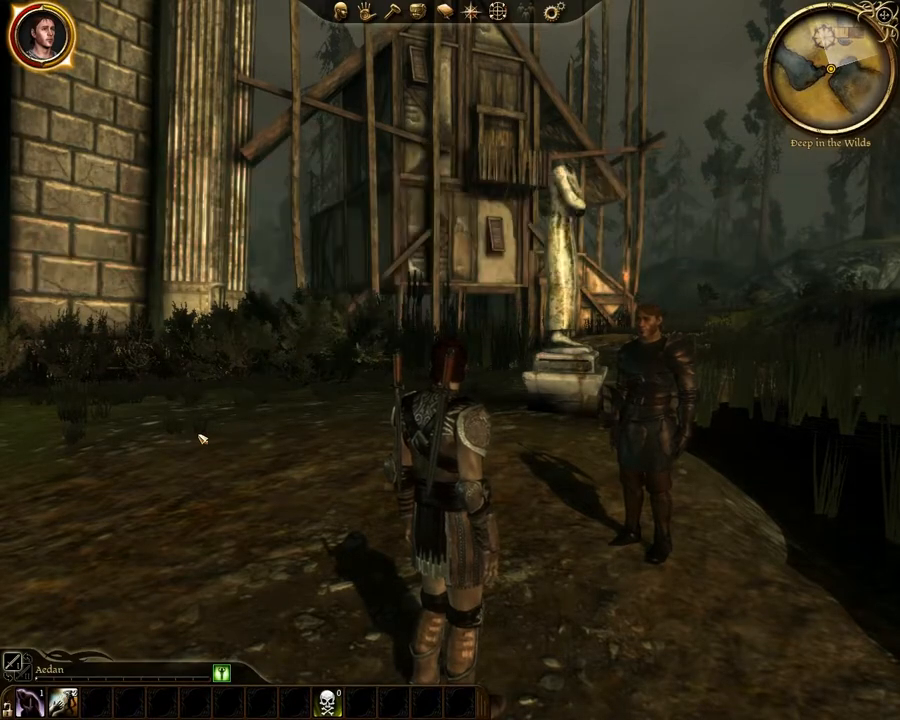
# Walk past Sergie to the wooden hut's door and enter the Infested Hut.
pyautogui.press('w')
pyautogui.moveTo(302, 434); pyautogui.dragTo(250, 432, button='right')
pyautogui.press('w')
pyautogui.press('w')
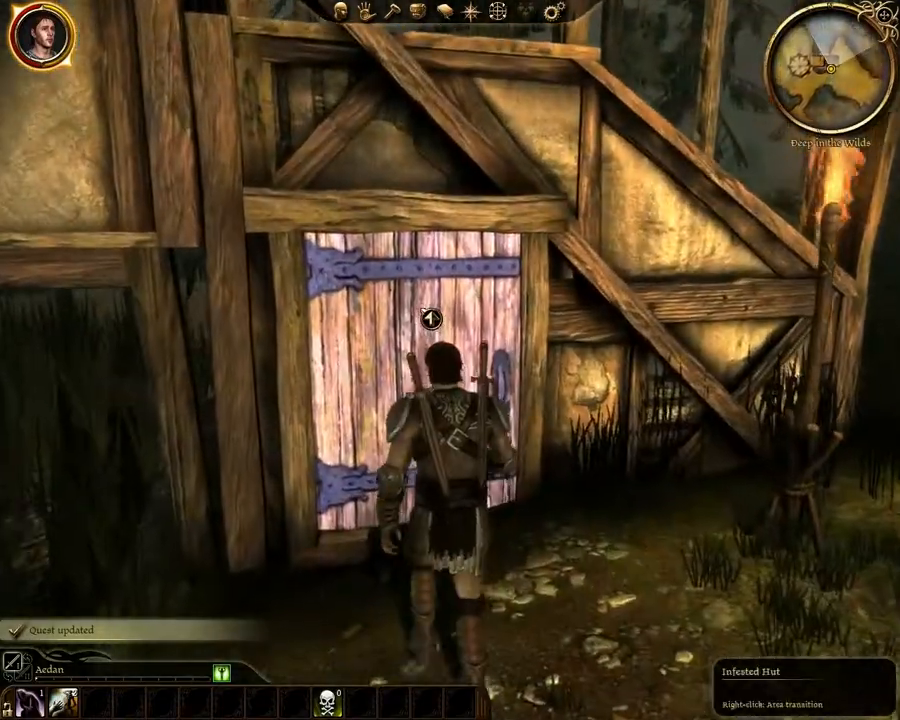
pyautogui.rightClick(430, 320)
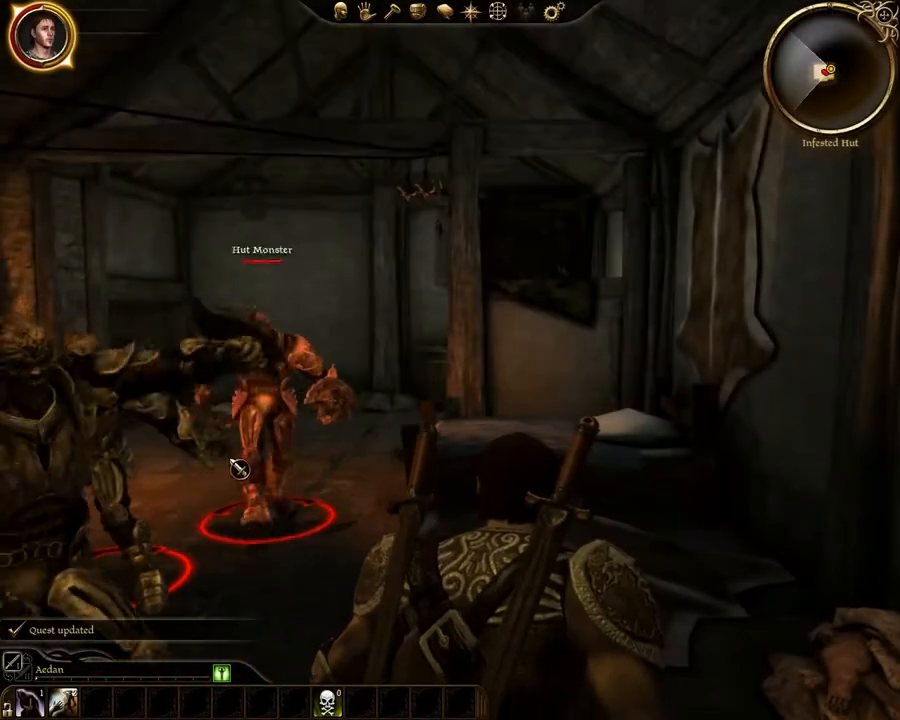
# Attack and kill the Hut Monsters inside the hut, using Dirty Fighting during the fight.
pyautogui.click(240, 469)
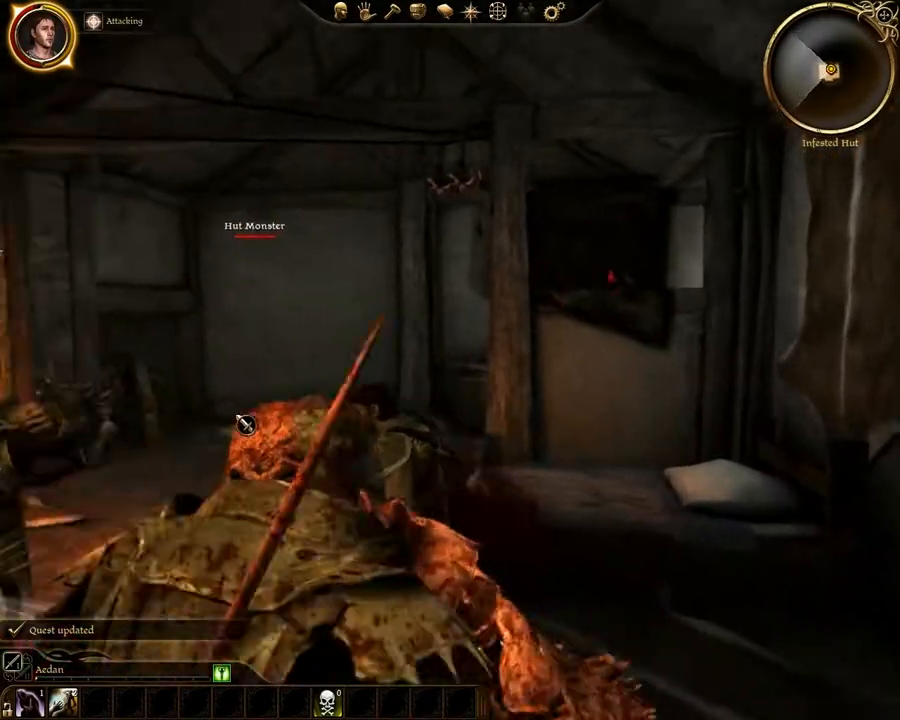
pyautogui.moveTo(246, 425); pyautogui.dragTo(211, 436, button='right')
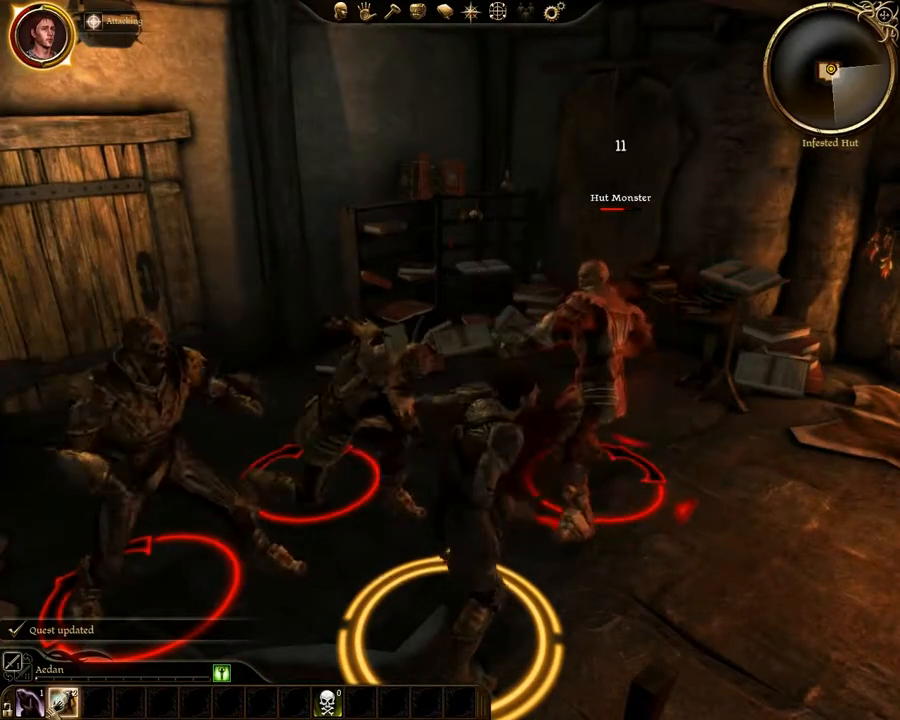
pyautogui.click(63, 703)
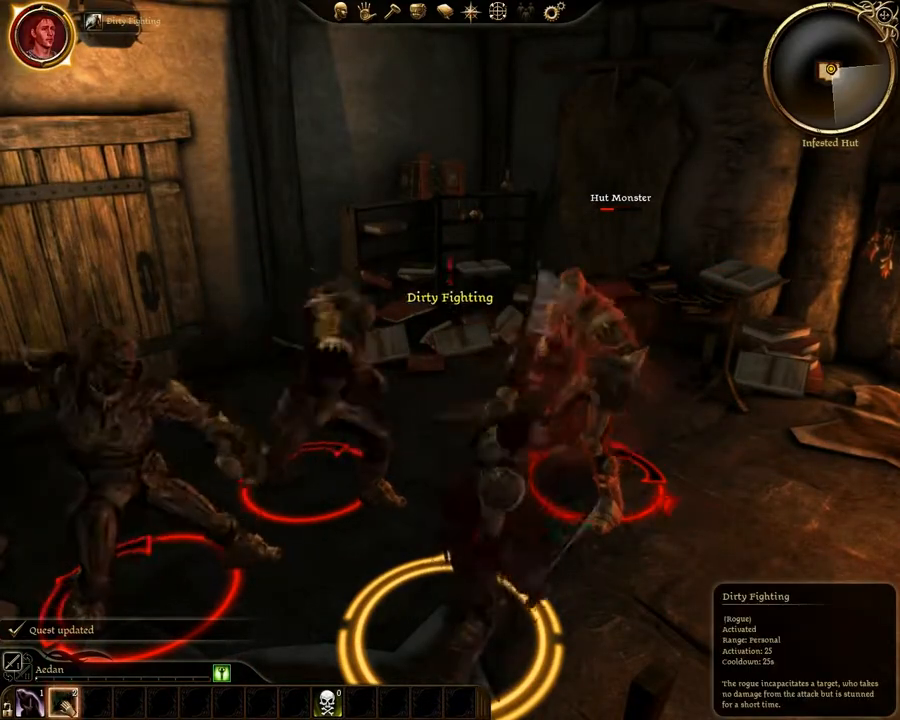
pyautogui.moveTo(406, 494); pyautogui.dragTo(406, 494, button='right')
pyautogui.press('w')
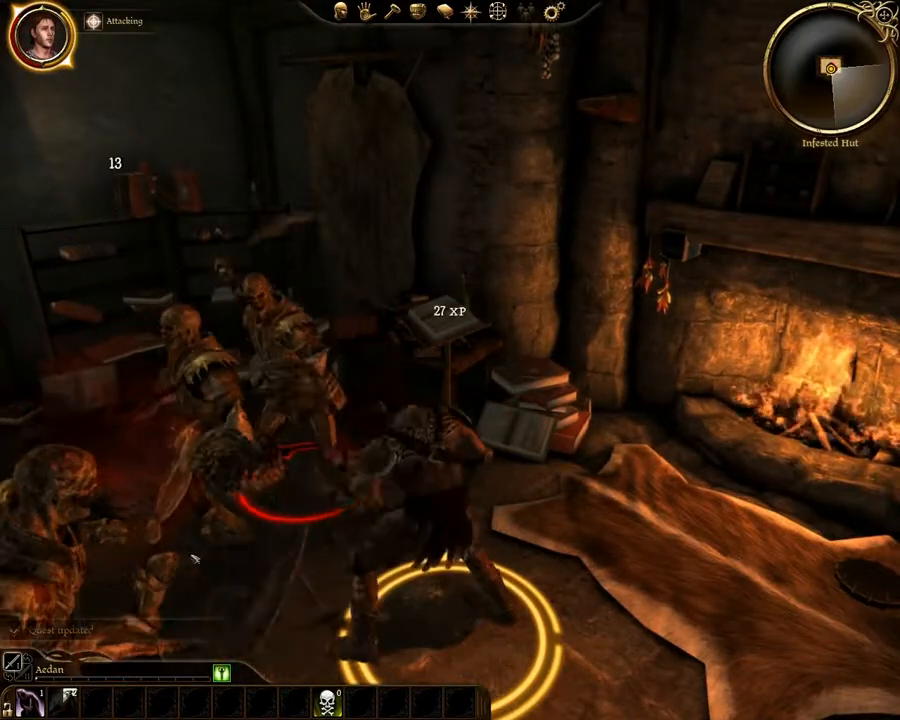
pyautogui.moveTo(240, 508); pyautogui.dragTo(242, 508, button='right')
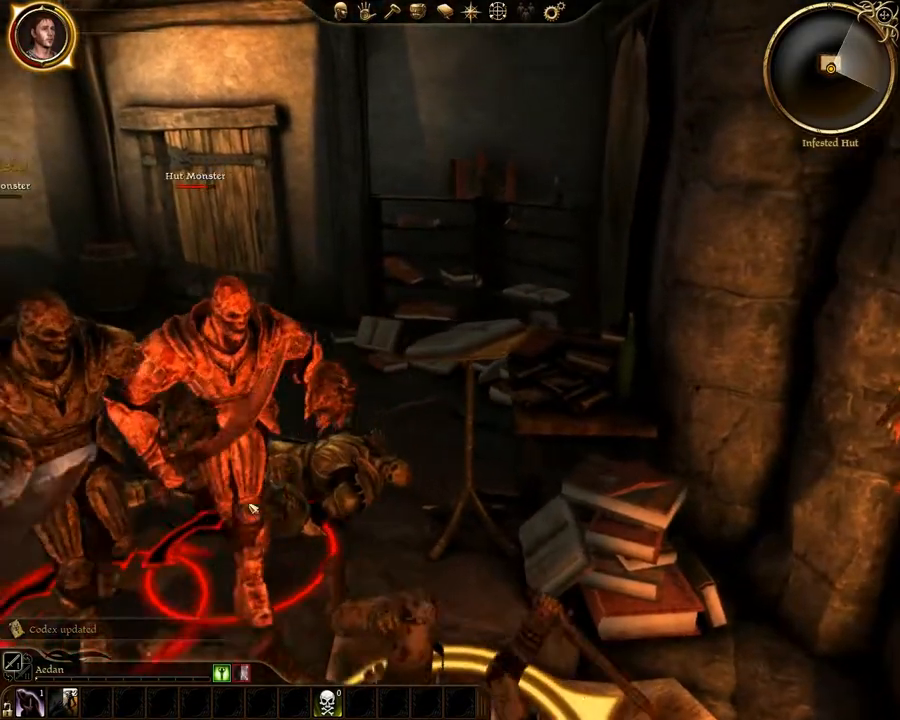
pyautogui.moveTo(252, 508); pyautogui.dragTo(110, 508, button='right')
pyautogui.rightClick(277, 508)
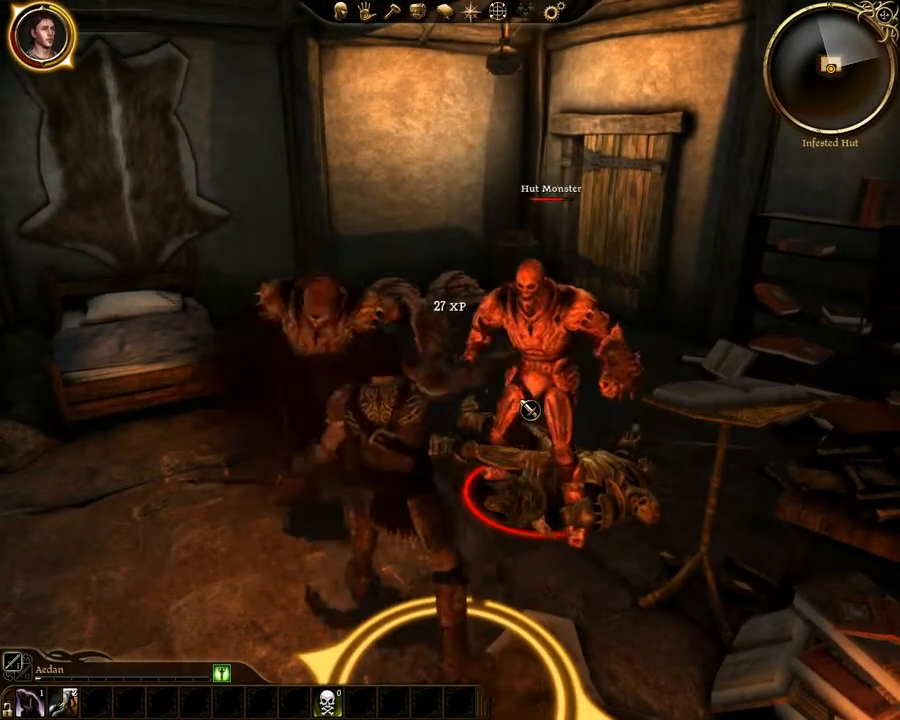
pyautogui.rightClick(529, 382)
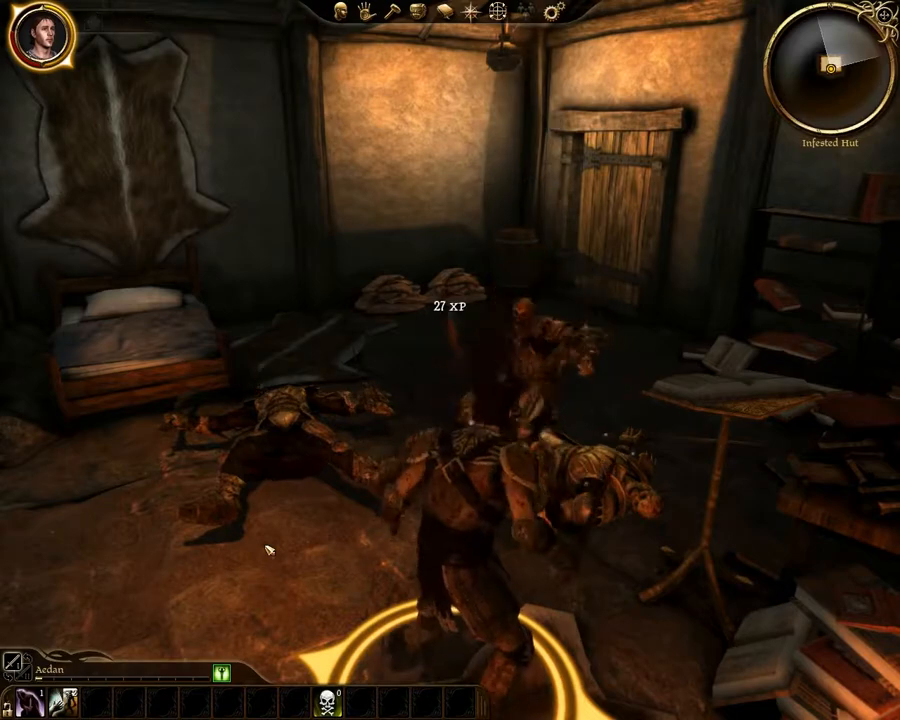
# Walk to the wooden door and leave the Infested Hut.
pyautogui.press('w')
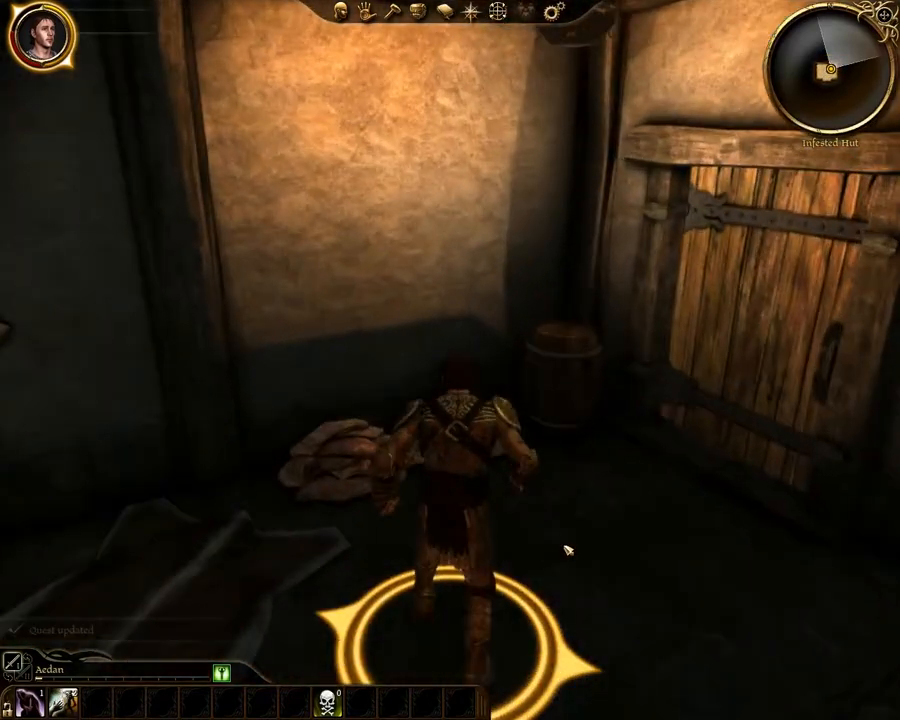
pyautogui.moveTo(567, 549); pyautogui.dragTo(680, 549, button='right')
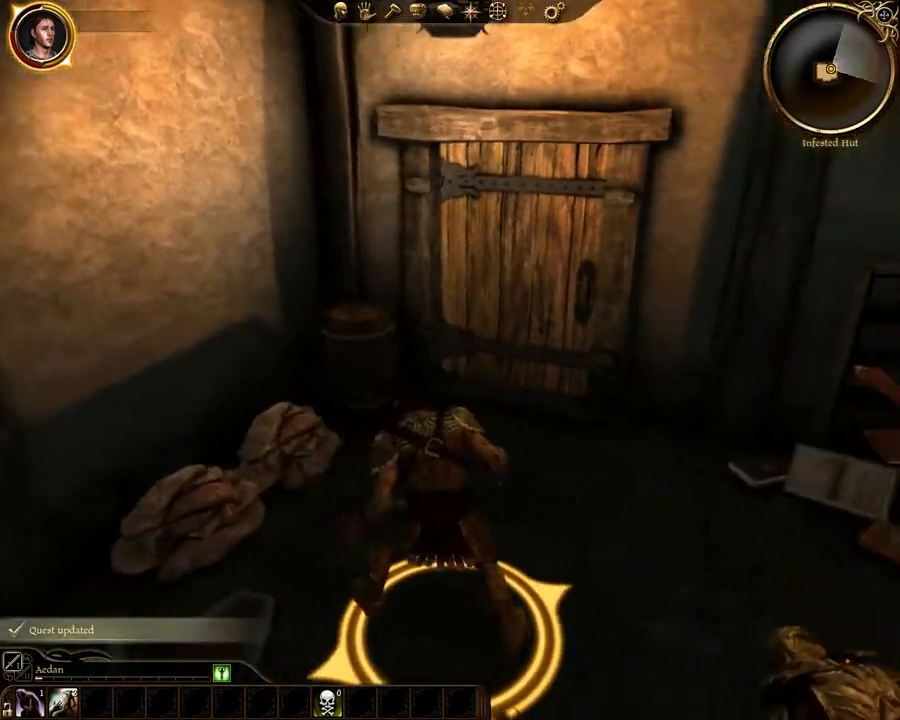
pyautogui.click(544, 263)
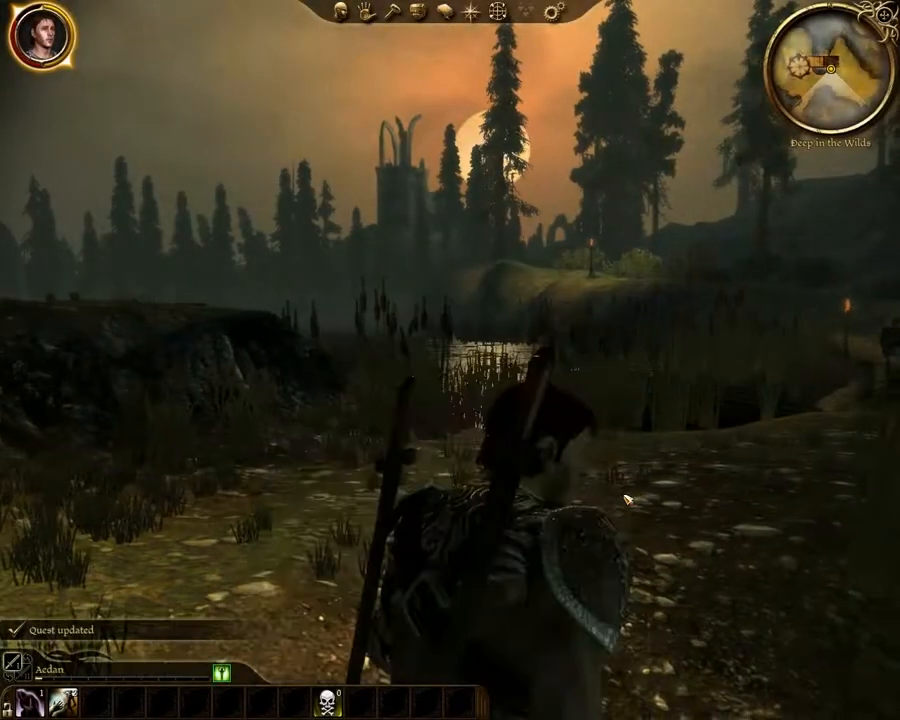
# Return to Sergie, report the hut cleared with "Yes, I have.", and continue to the end of the conversation.
pyautogui.press('w')
pyautogui.moveTo(627, 500); pyautogui.dragTo(465, 502, button='right')
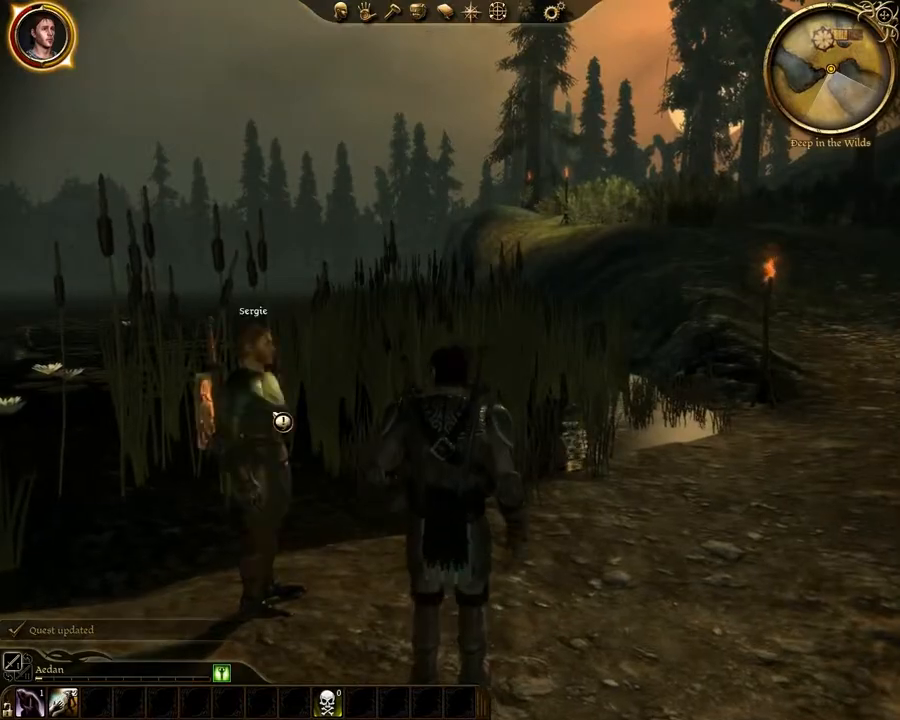
pyautogui.click(281, 418)
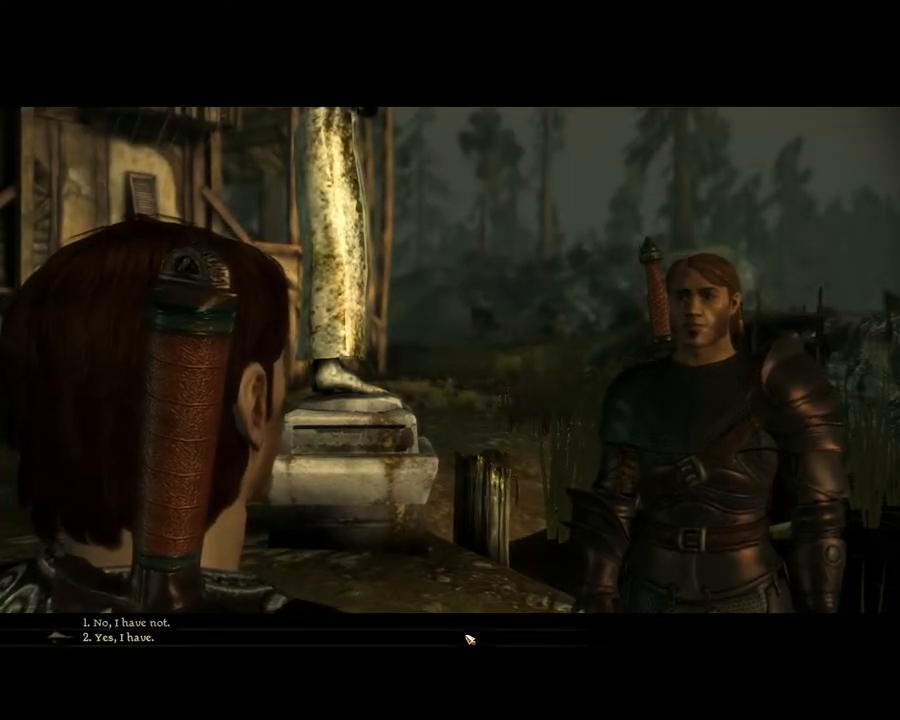
pyautogui.click(198, 640)
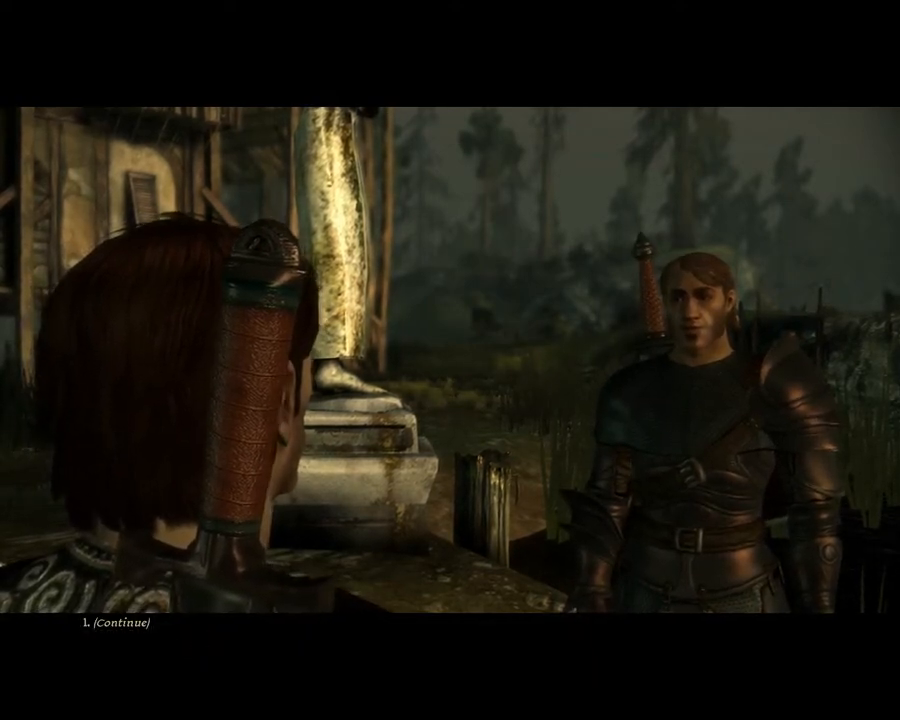
pyautogui.click(160, 626)
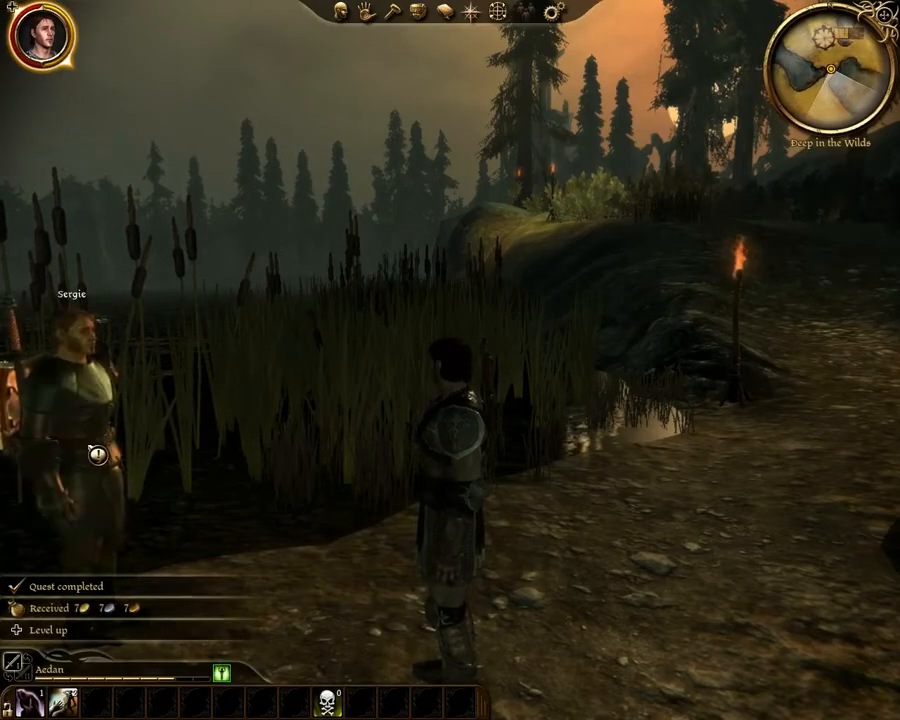
pyautogui.moveTo(317, 440); pyautogui.dragTo(70, 436, button='right')
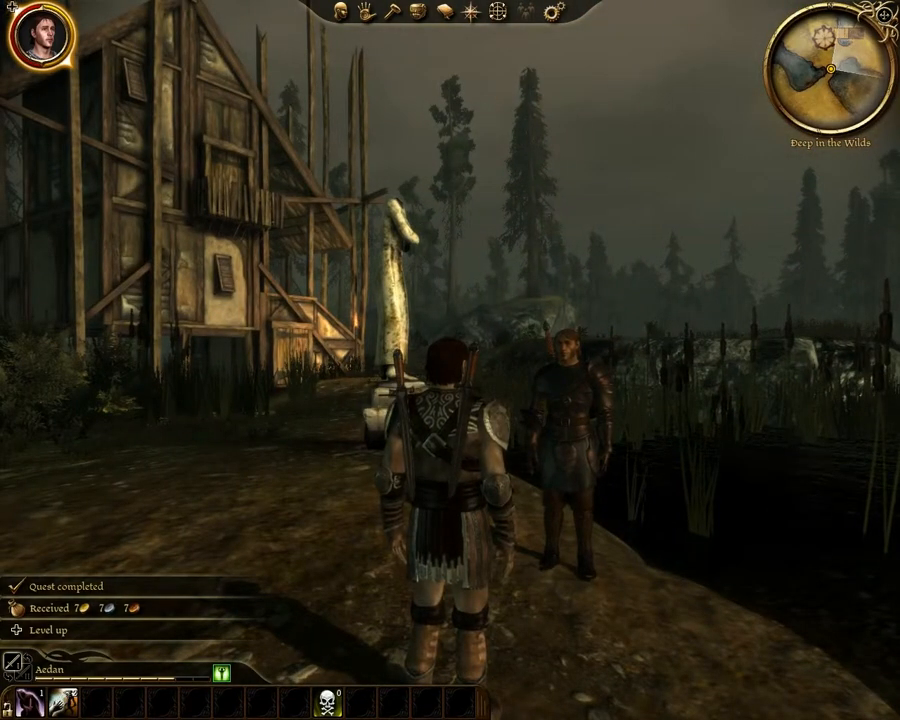
pyautogui.scroll(-2, 296, 436)
pyautogui.scroll(2, 296, 436)
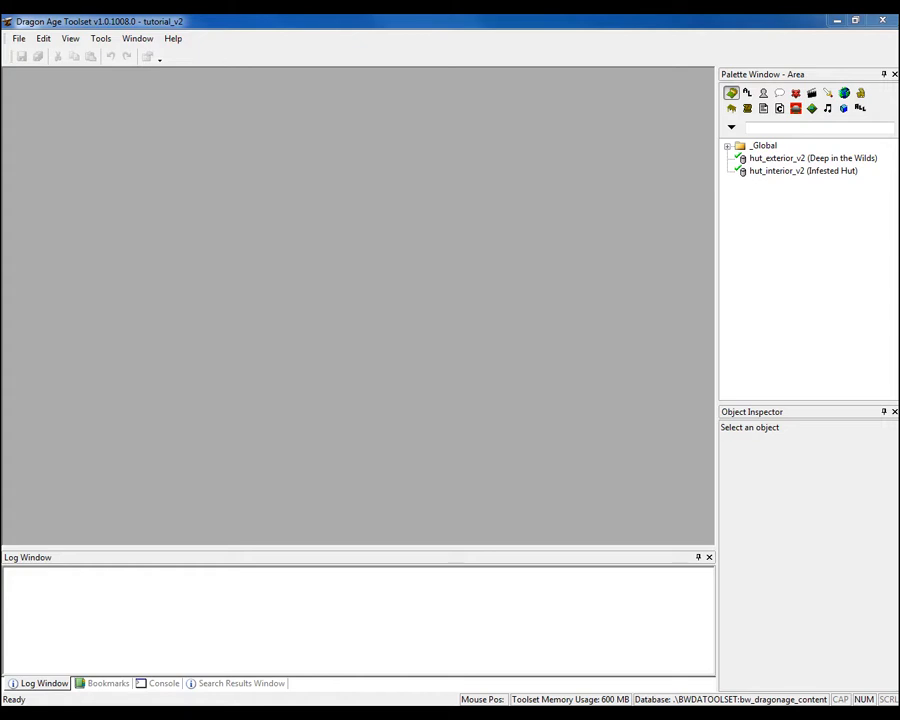
# In Dragon Age Toolset, open convo_sergie_2 and arrange the video_tutorial_8 folder and its wav list file below the dialogue lines.
pyautogui.click(778, 92)
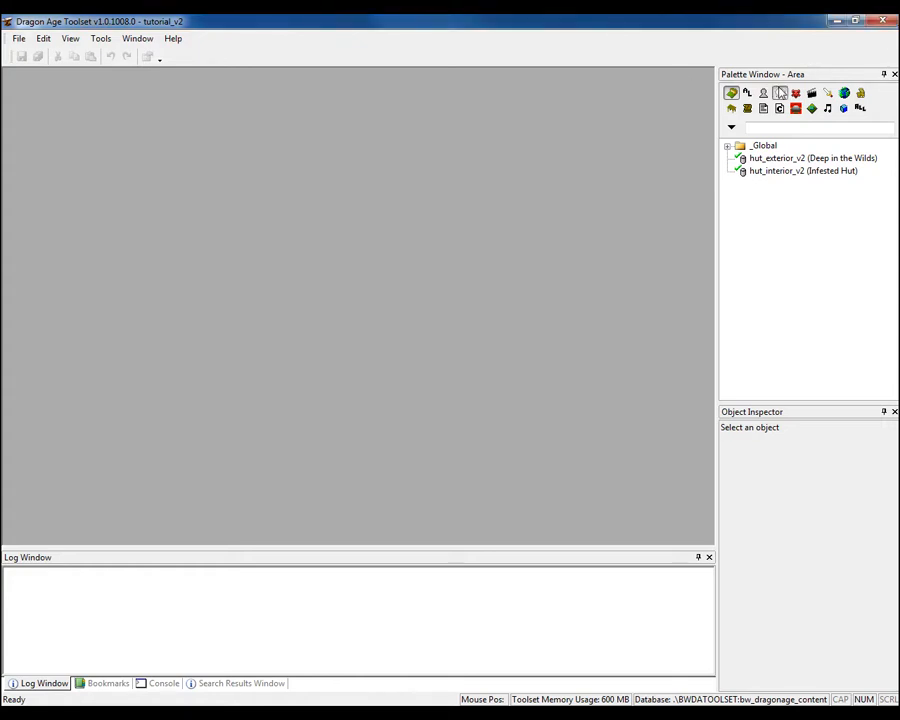
pyautogui.click(767, 161)
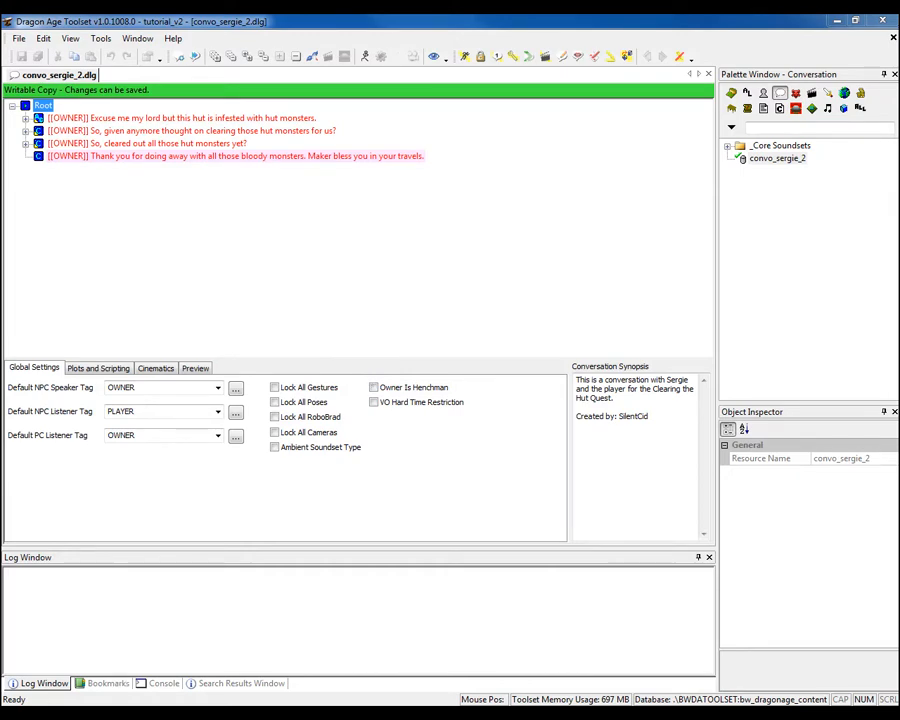
pyautogui.click(241, 633)
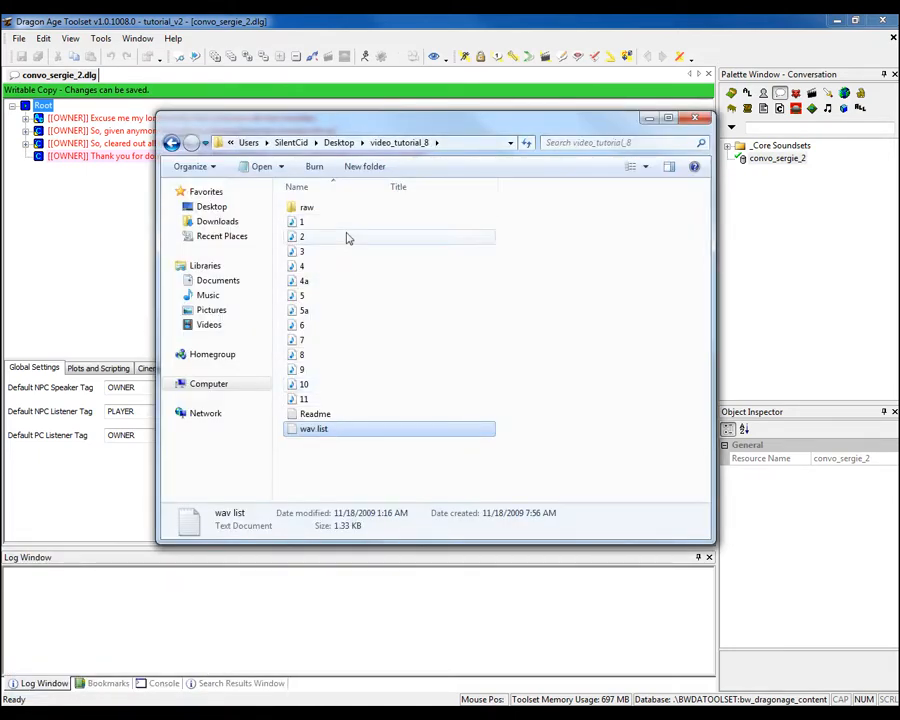
pyautogui.moveTo(341, 120); pyautogui.dragTo(261, 299)
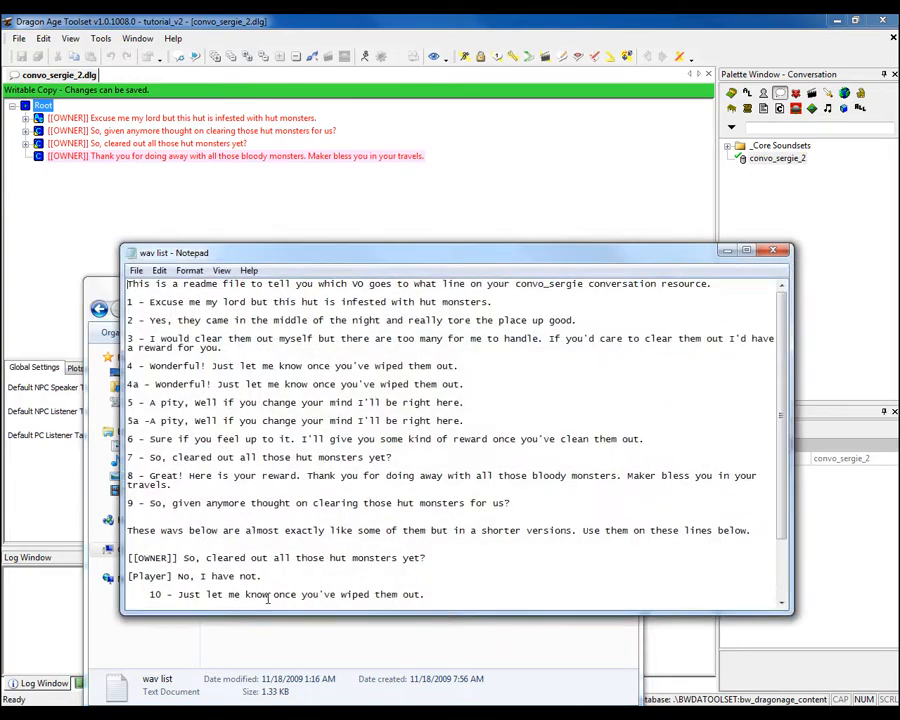
pyautogui.moveTo(329, 265); pyautogui.dragTo(315, 475)
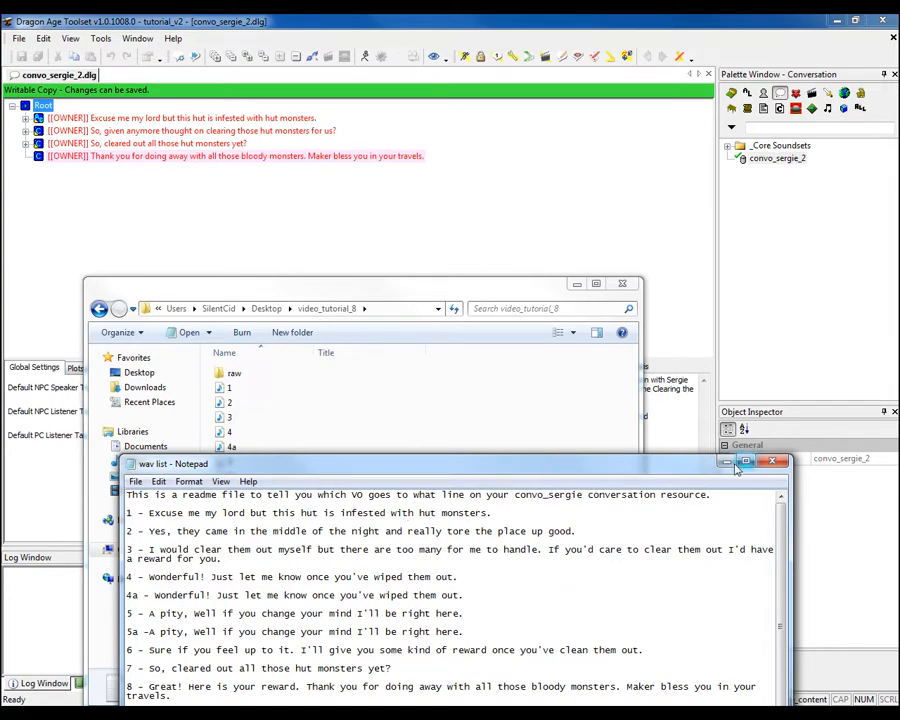
# Close the wav list and select the "Excuse me my lord but this hut is infested with hut monsters." line with the video_tutorial_8 folder beside its ID.
pyautogui.hotkey('alt', 'F4')
pyautogui.moveTo(297, 289); pyautogui.dragTo(505, 274)
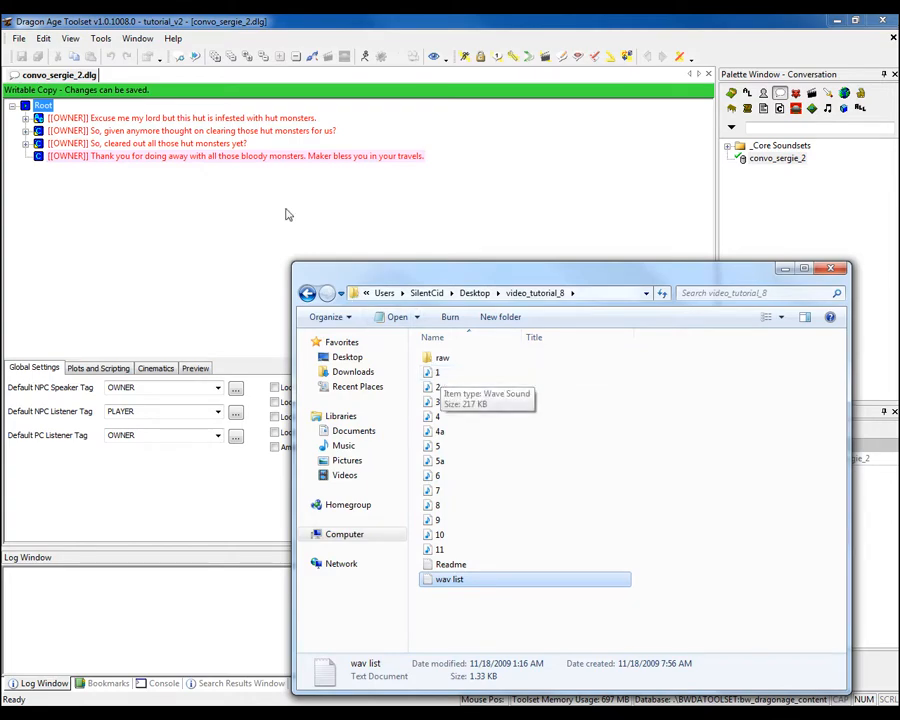
pyautogui.click(143, 119)
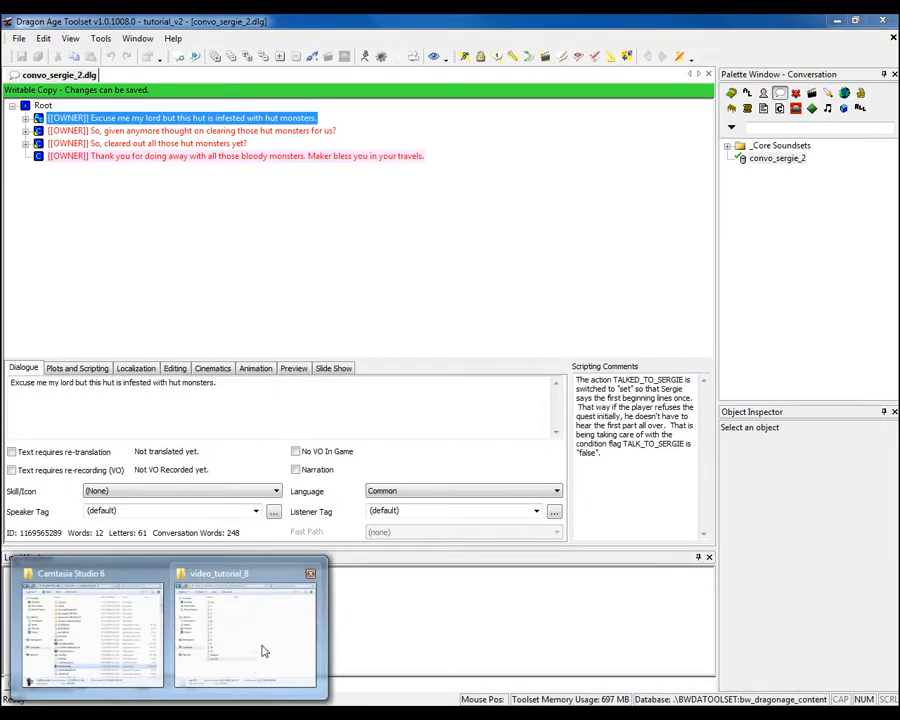
pyautogui.click(261, 640)
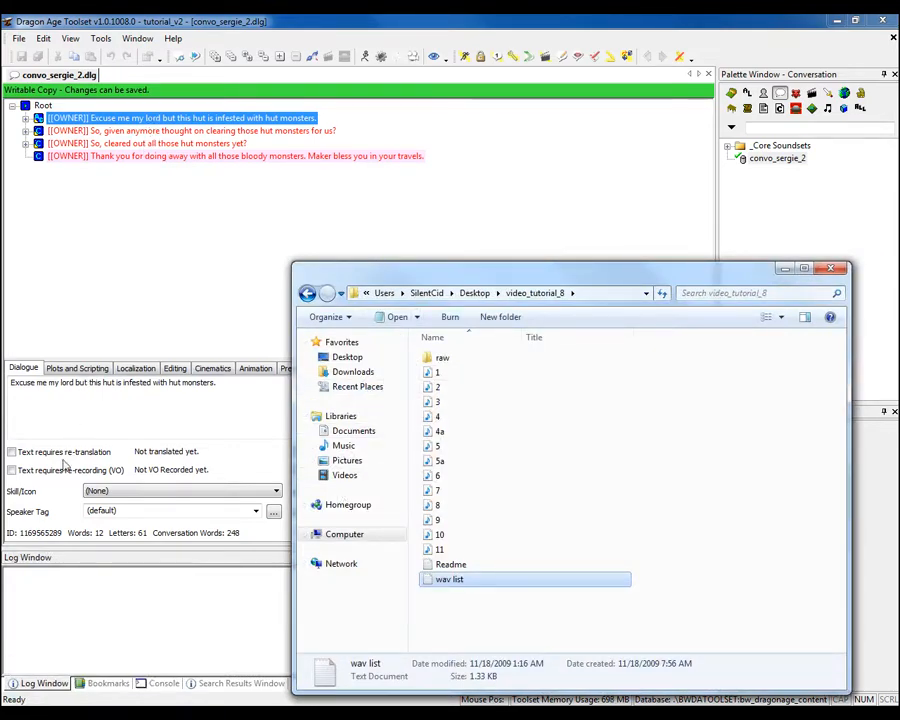
pyautogui.click(66, 518)
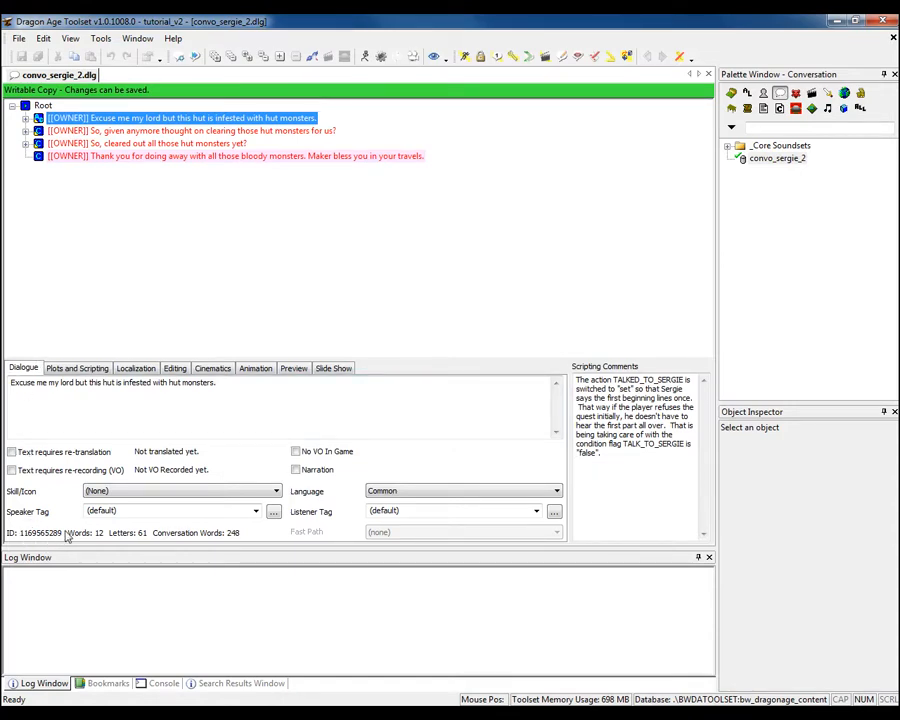
pyautogui.click(251, 641)
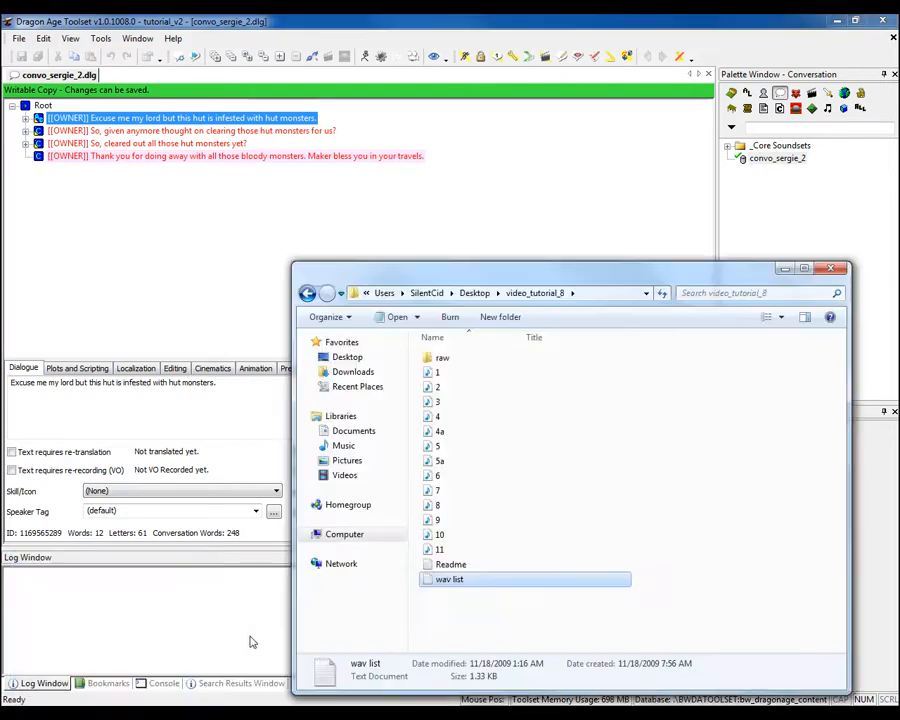
pyautogui.click(439, 374)
pyautogui.rightClick(438, 374)
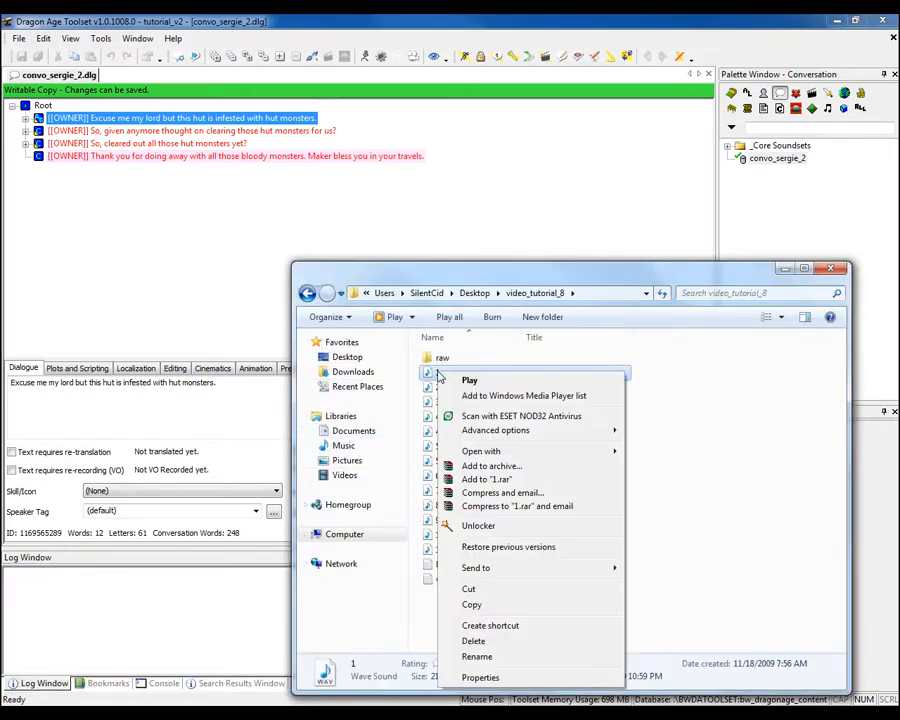
pyautogui.click(509, 656)
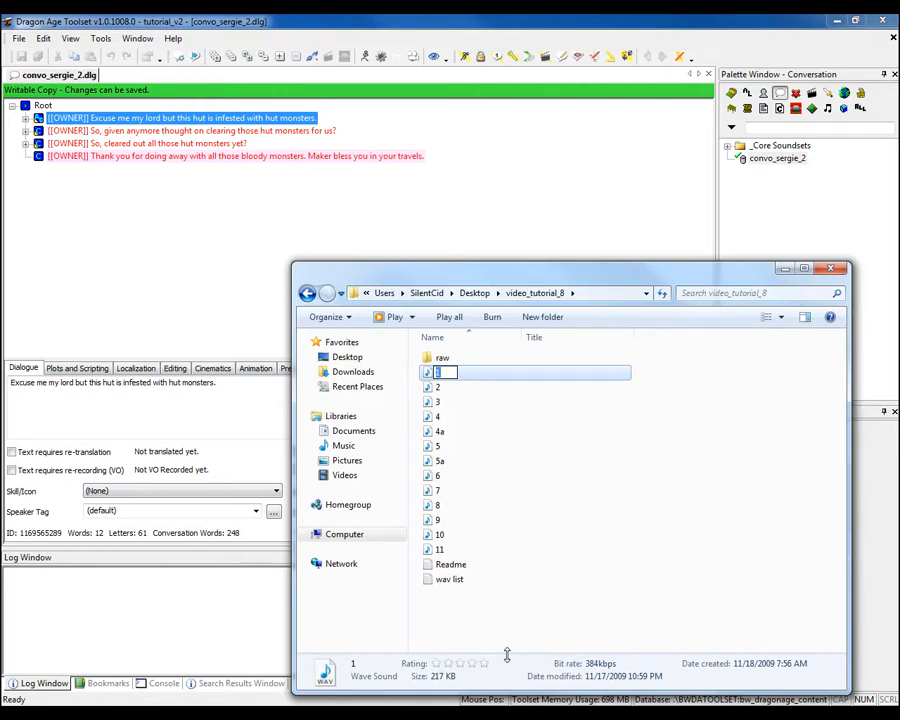
pyautogui.write('1169565289')
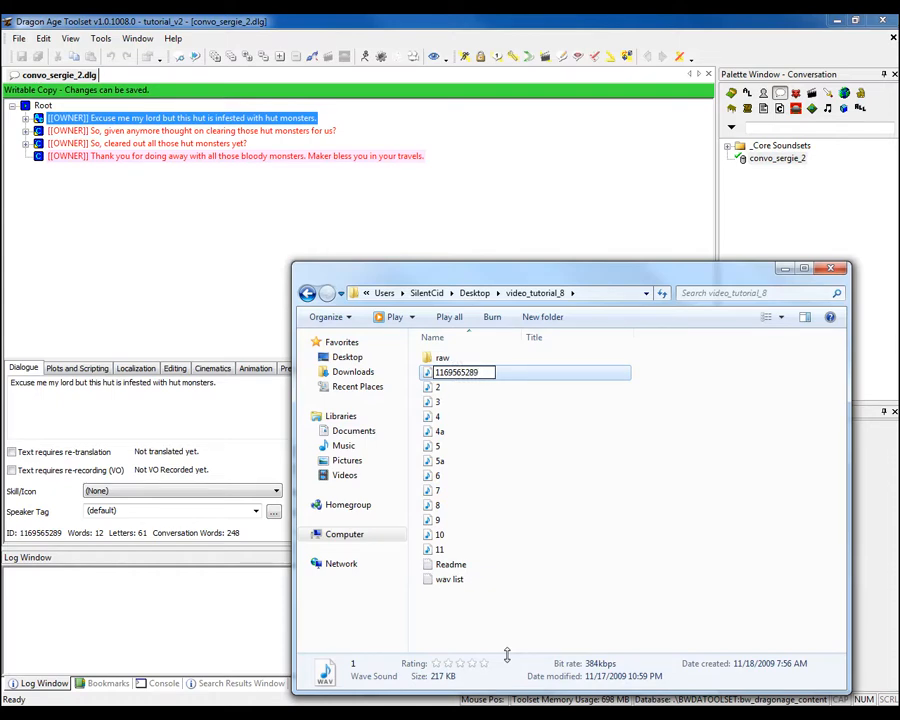
pyautogui.write('_m')
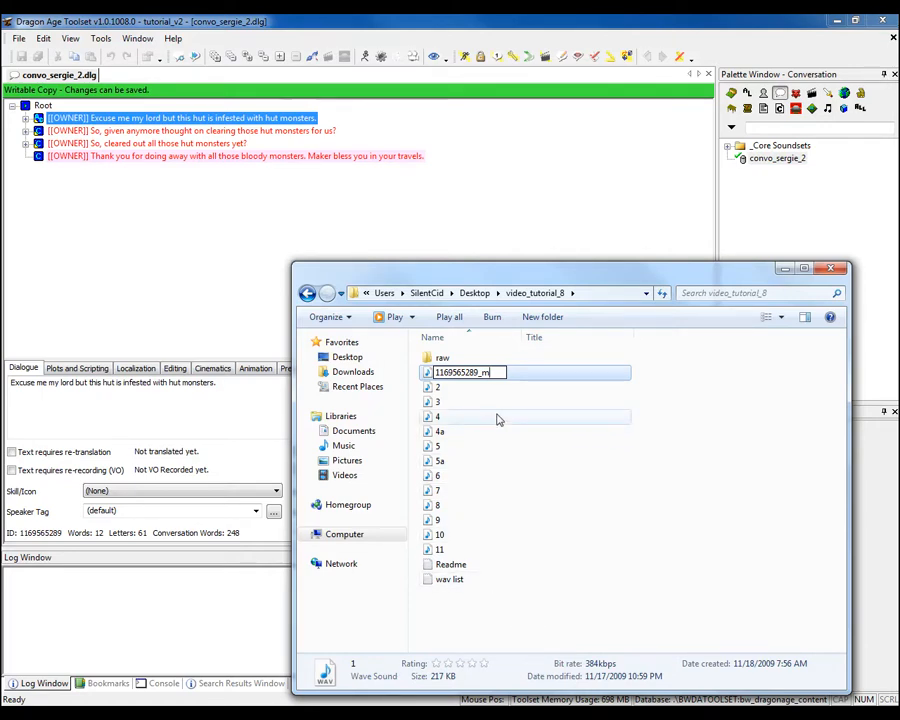
pyautogui.click(558, 375)
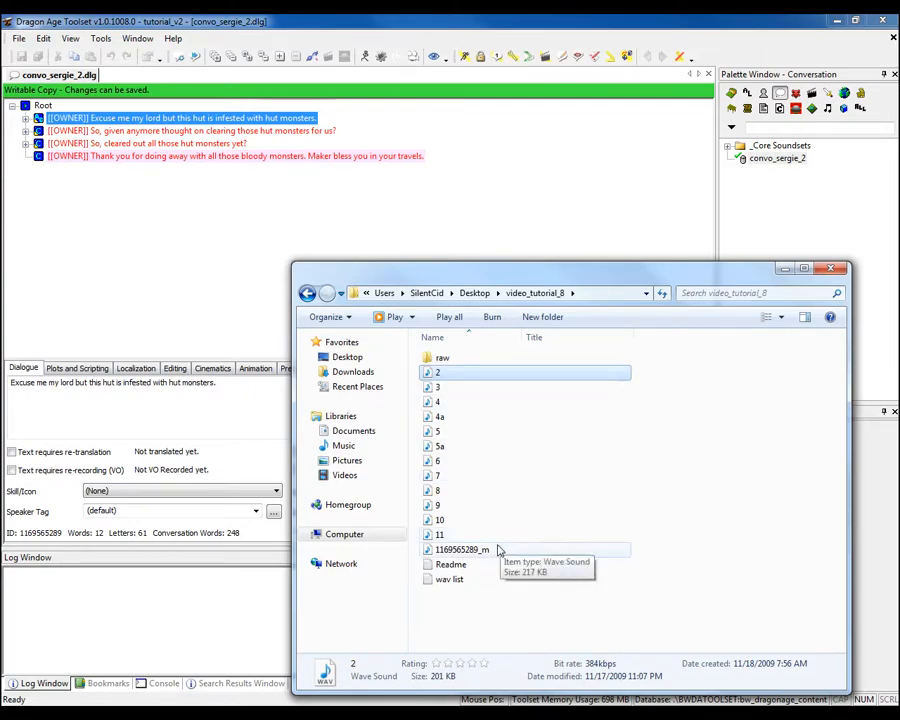
# Expand the opening line's "Infested with hut monsters?" branch down through the replies to "Go on." and their end-of-dialogue nodes.
pyautogui.click(25, 118)
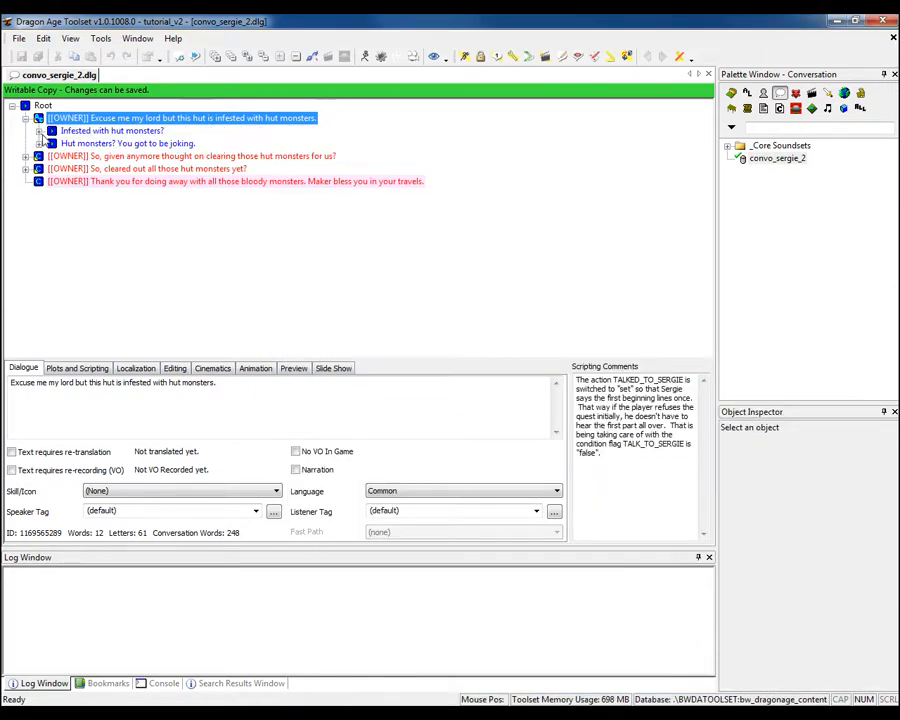
pyautogui.click(38, 131)
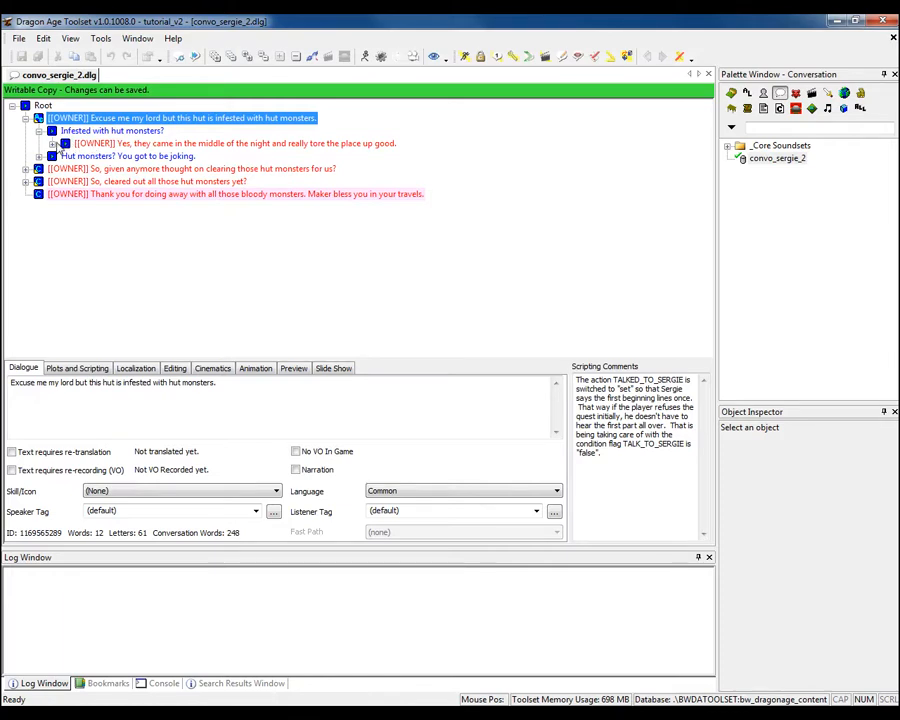
pyautogui.click(52, 143)
pyautogui.click(65, 156)
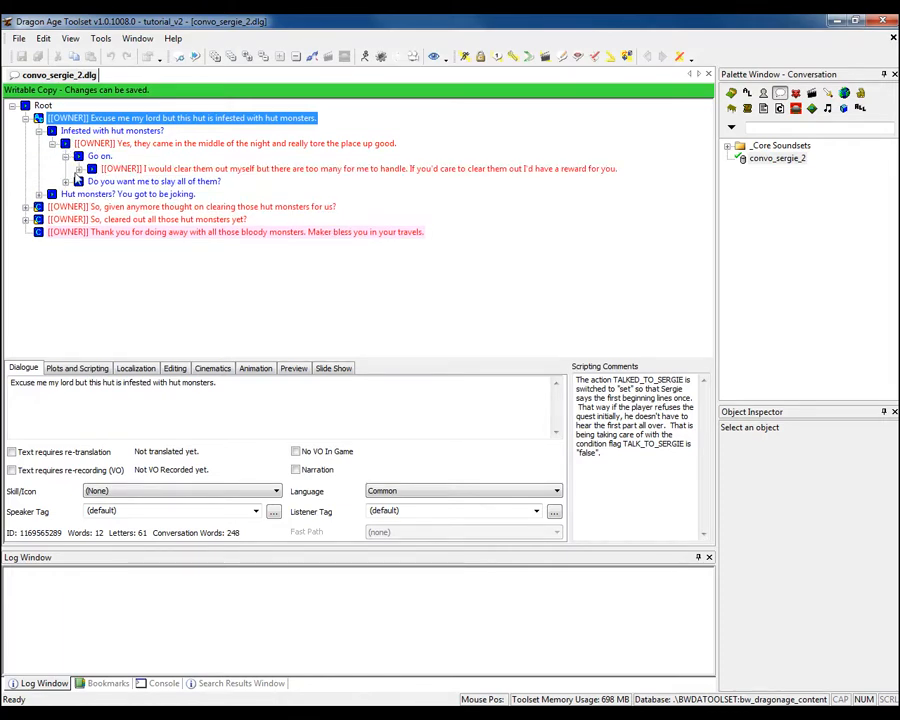
pyautogui.click(78, 168)
pyautogui.click(92, 181)
pyautogui.click(105, 194)
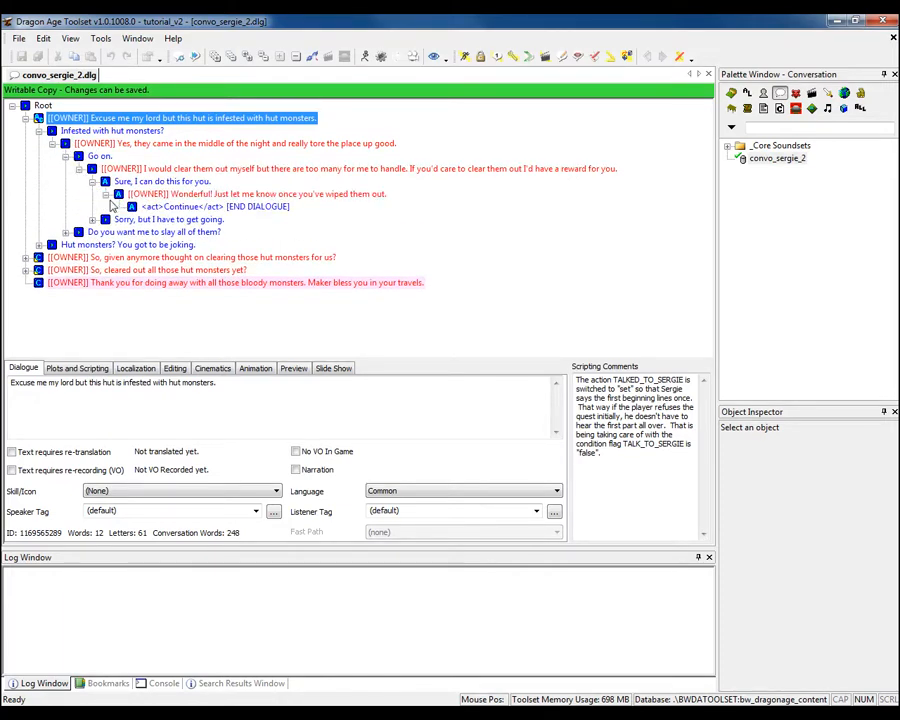
pyautogui.click(92, 219)
pyautogui.click(105, 232)
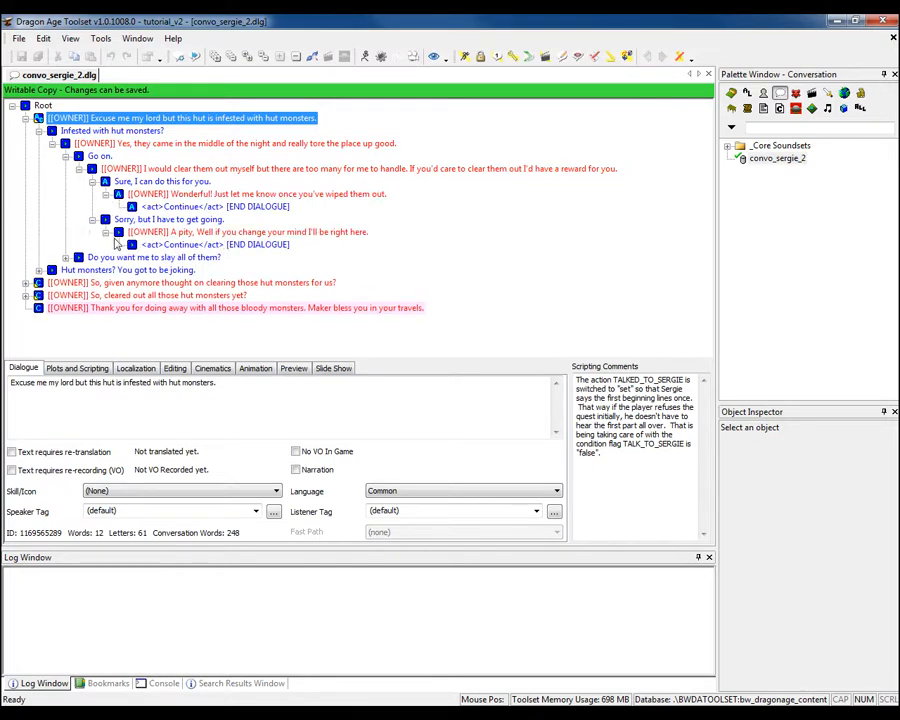
# Select the line "Yes, they came in the middle of the night and really tore the place up good." and bring up the video_tutorial_8 folder.
pyautogui.click(130, 145)
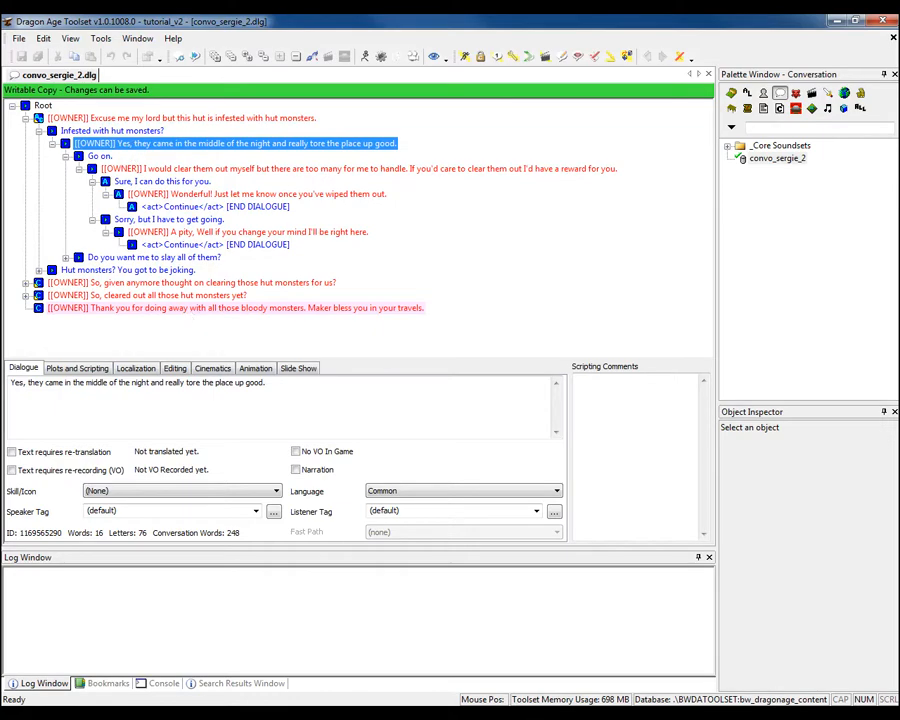
pyautogui.moveTo(370, 664)
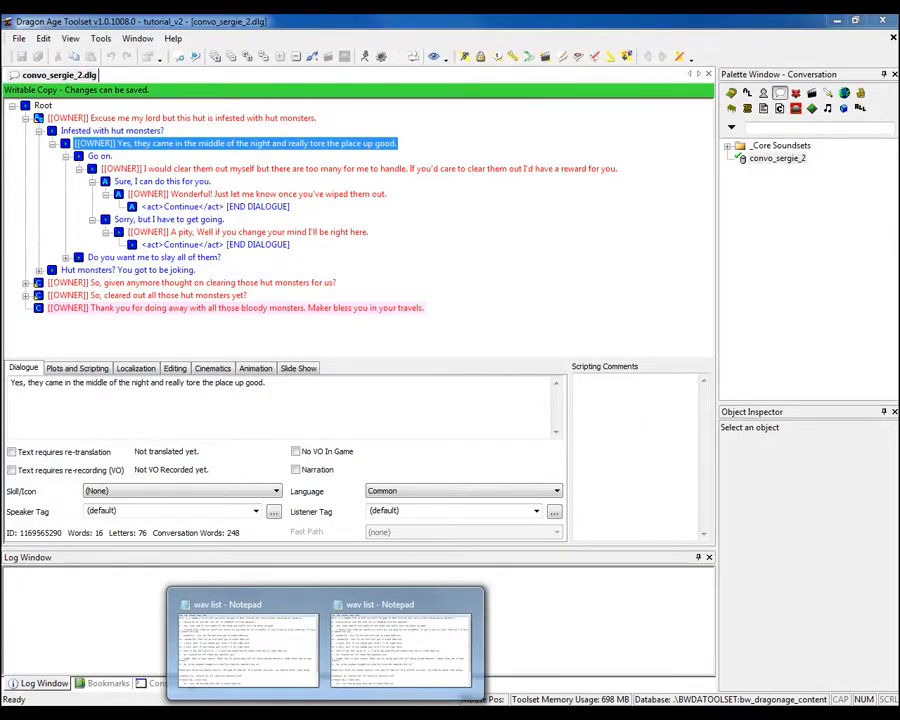
pyautogui.click(240, 630)
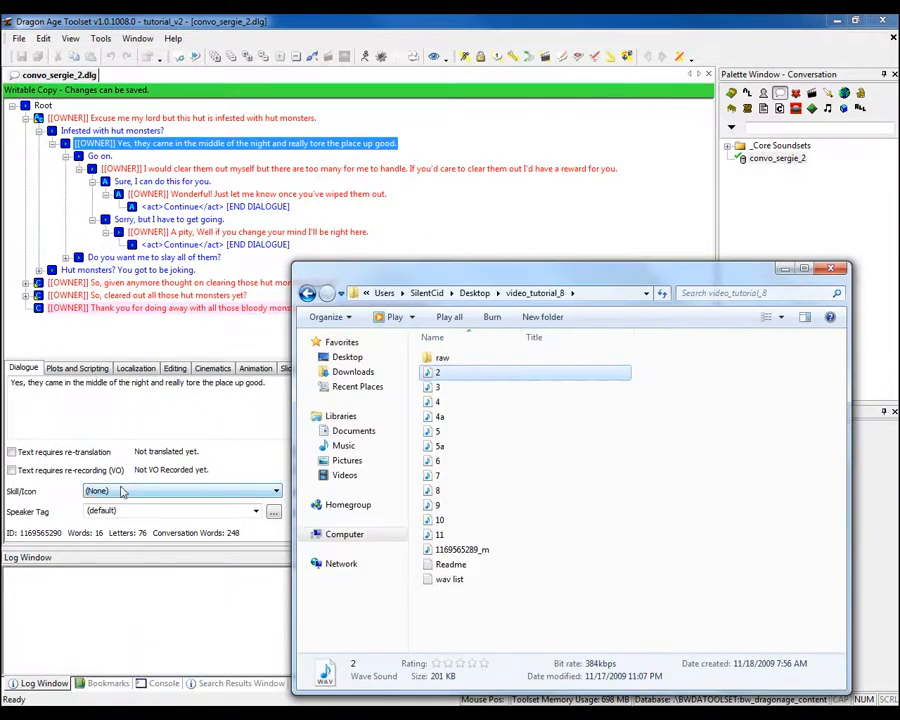
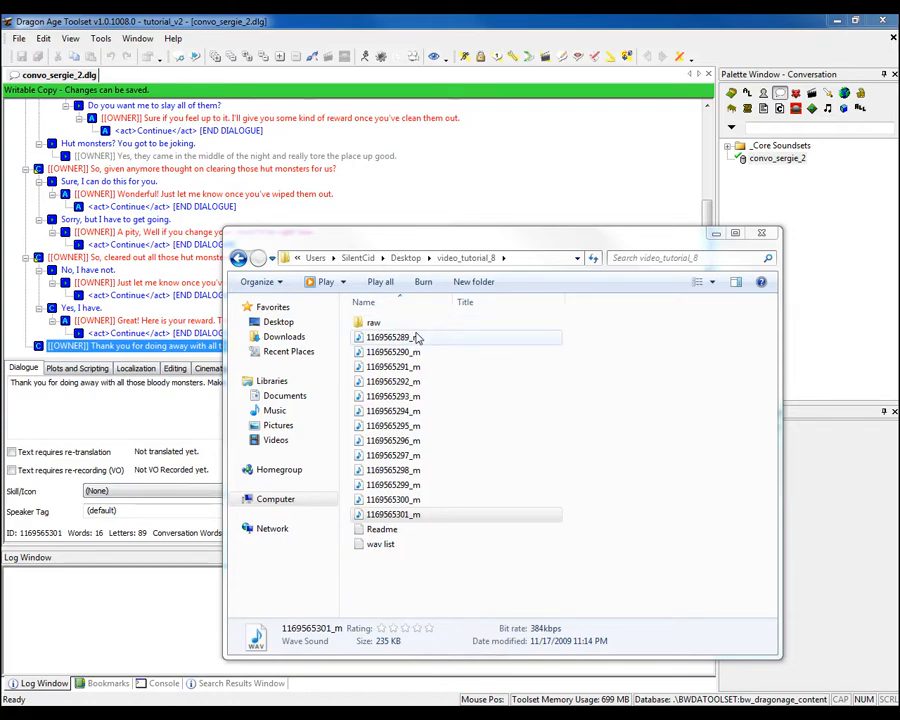
pyautogui.click(418, 338)
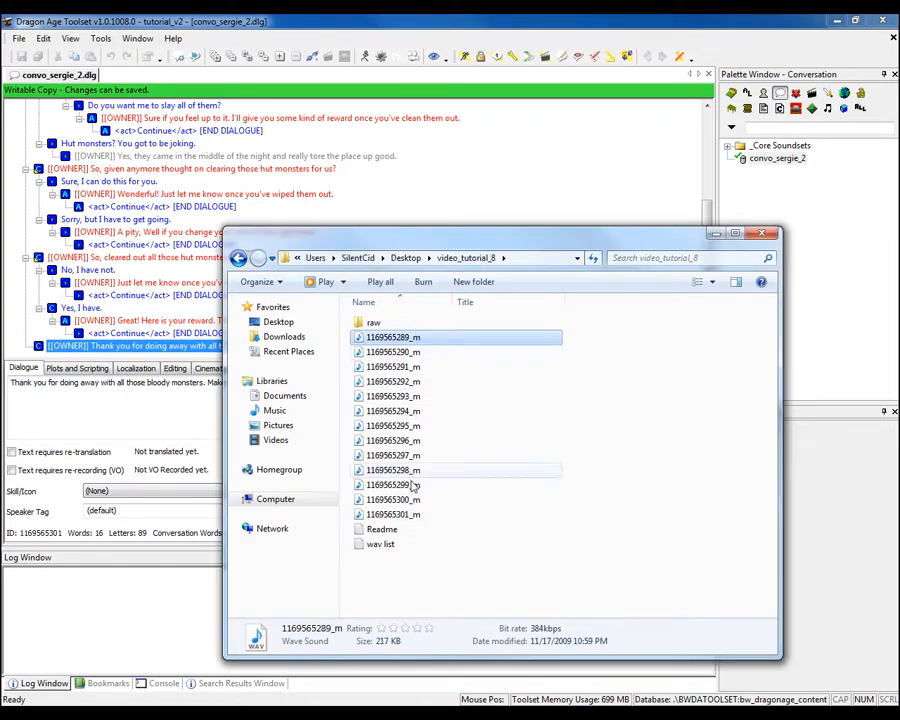
pyautogui.keyDown('shift'); pyautogui.click(416, 514); pyautogui.keyUp('shift')
pyautogui.rightClick(416, 514)
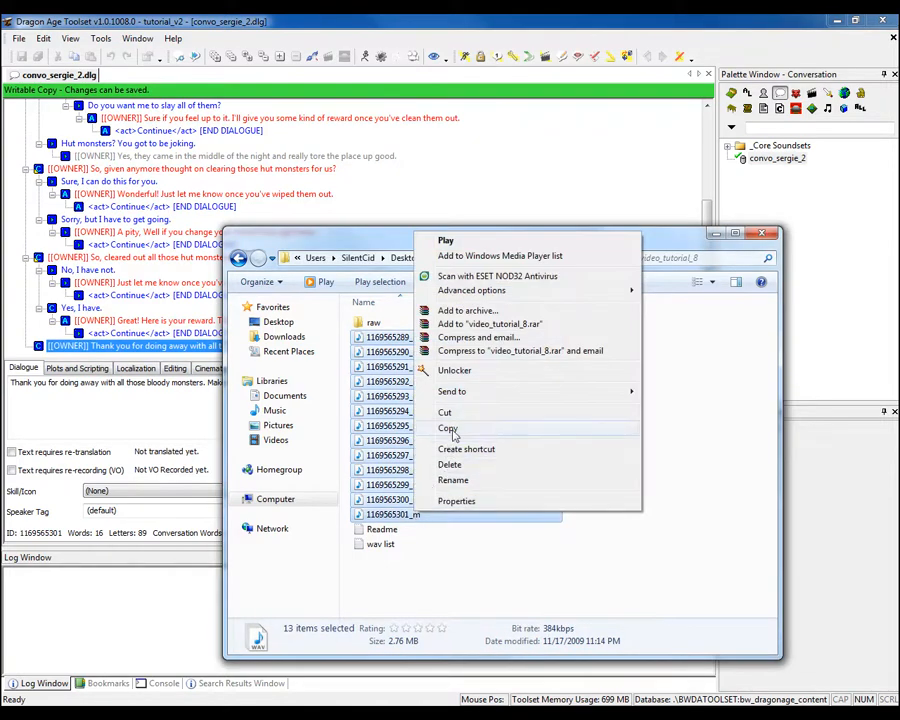
pyautogui.click(454, 430)
# Paste the copied wav files into the toolsetexport folder under AddIns, tutorial_v2, core, override.
pyautogui.moveTo(165, 716)
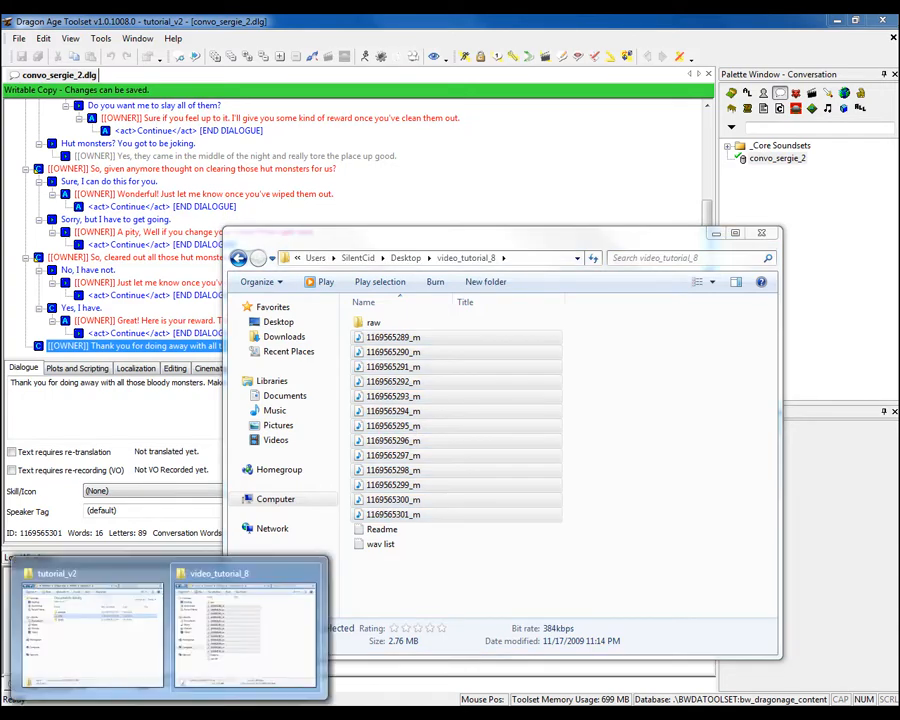
pyautogui.click(138, 637)
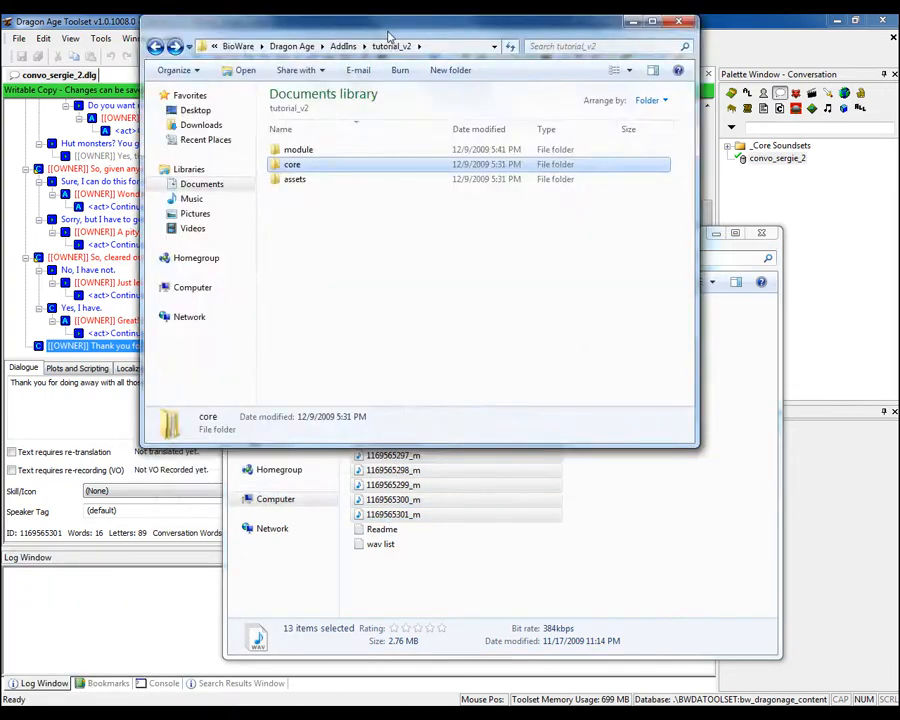
pyautogui.moveTo(390, 36); pyautogui.dragTo(392, 237)
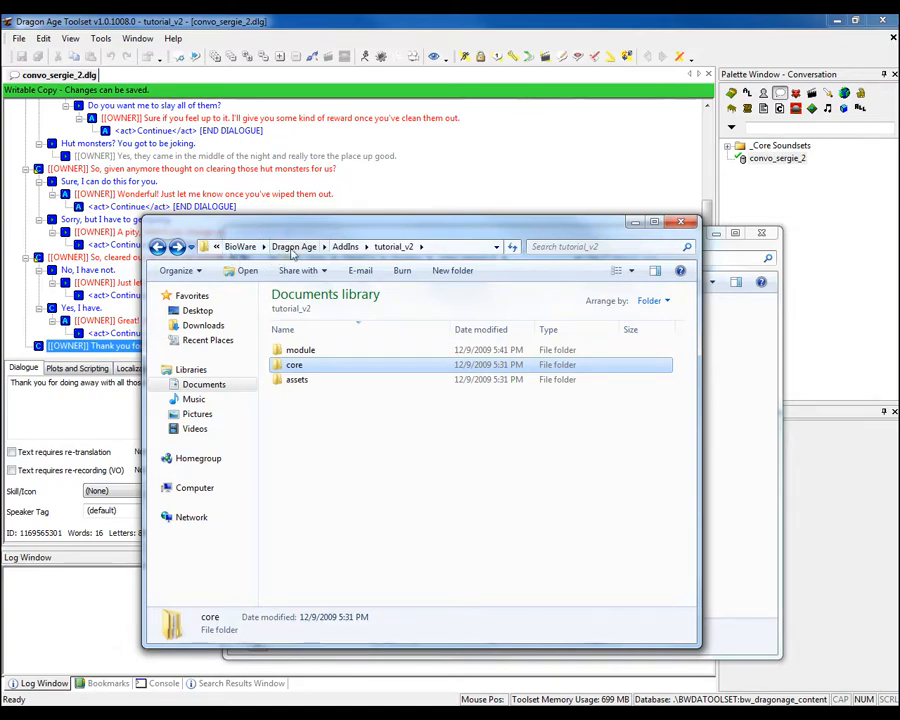
pyautogui.click(344, 249)
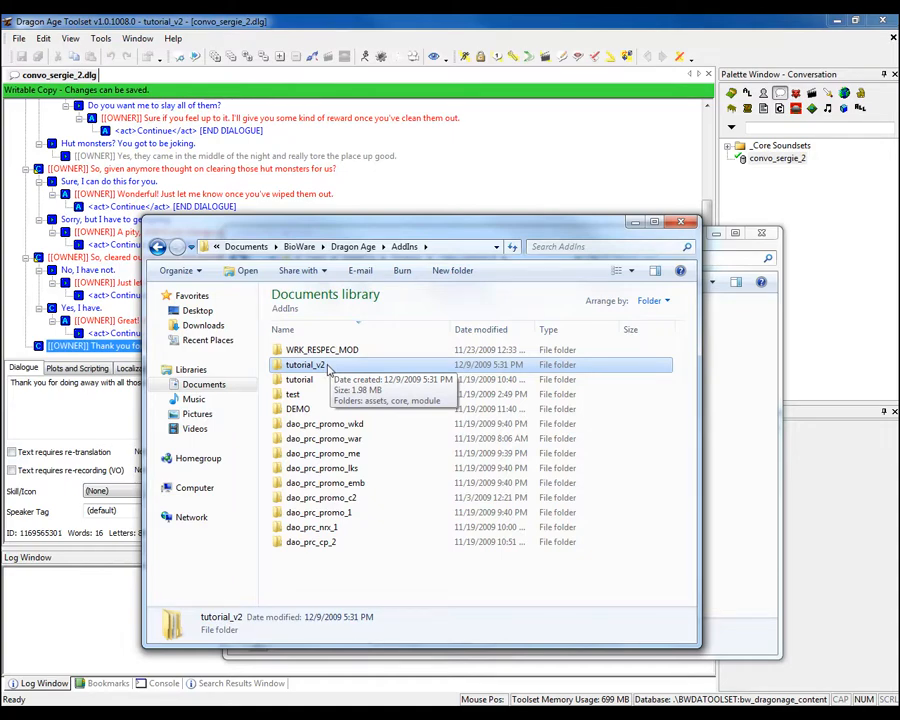
pyautogui.doubleClick(327, 368)
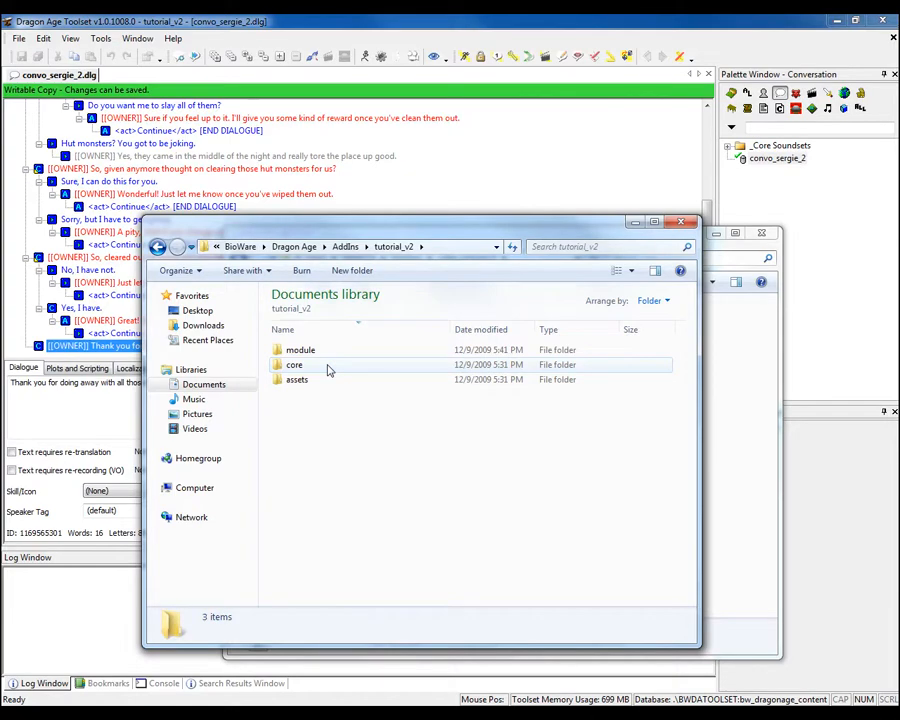
pyautogui.doubleClick(327, 368)
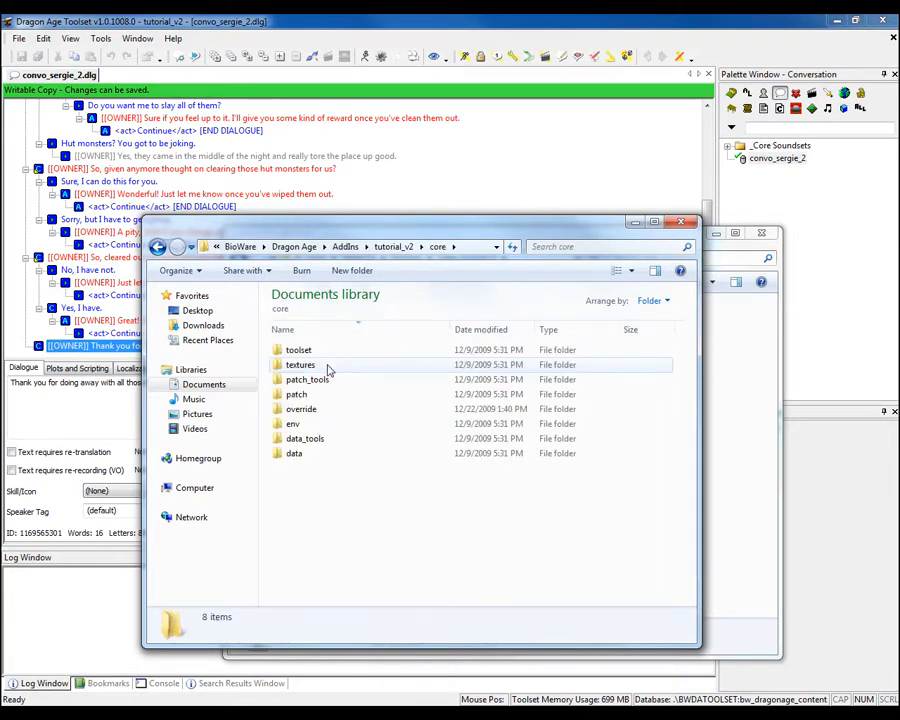
pyautogui.doubleClick(322, 410)
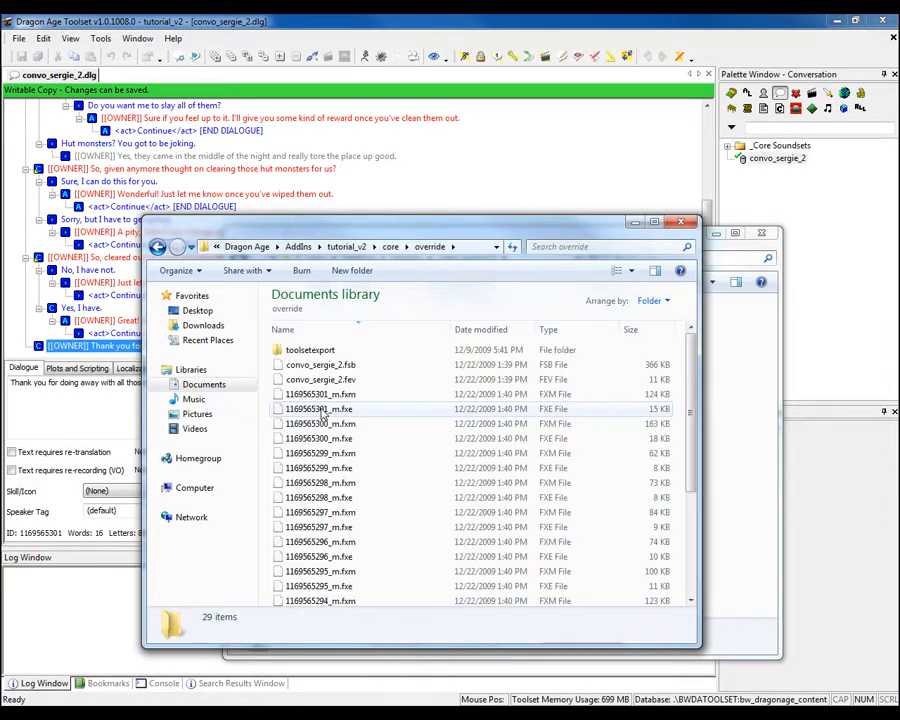
pyautogui.doubleClick(320, 351)
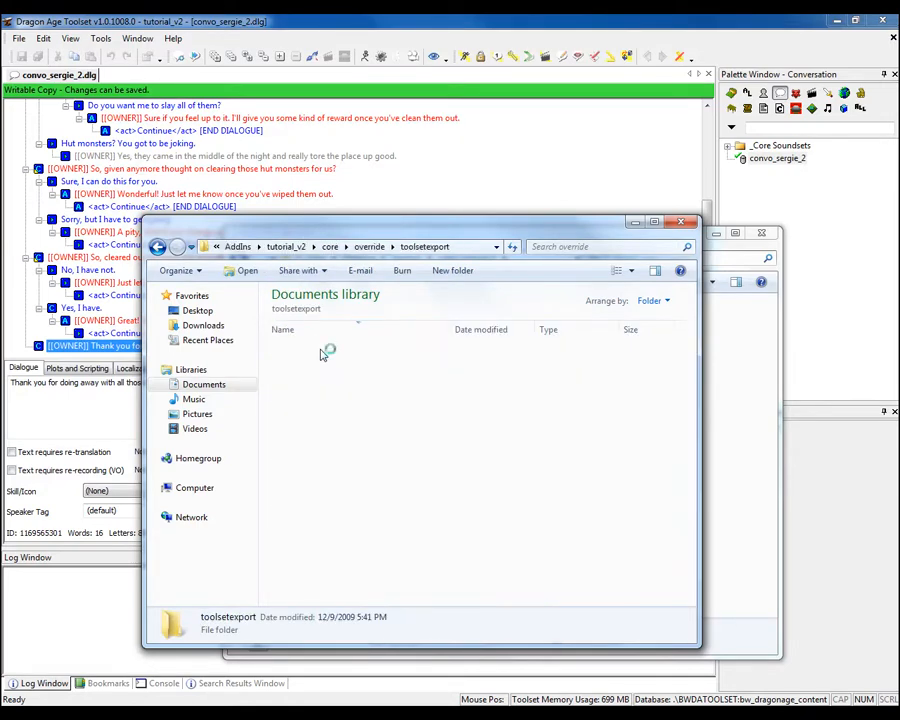
pyautogui.rightClick(322, 354)
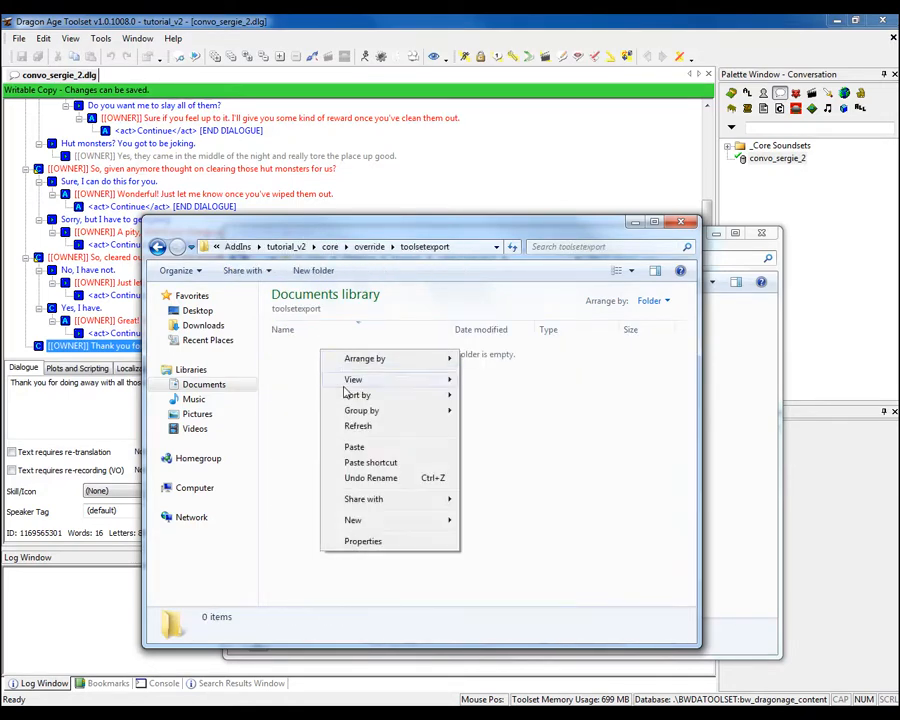
pyautogui.click(358, 444)
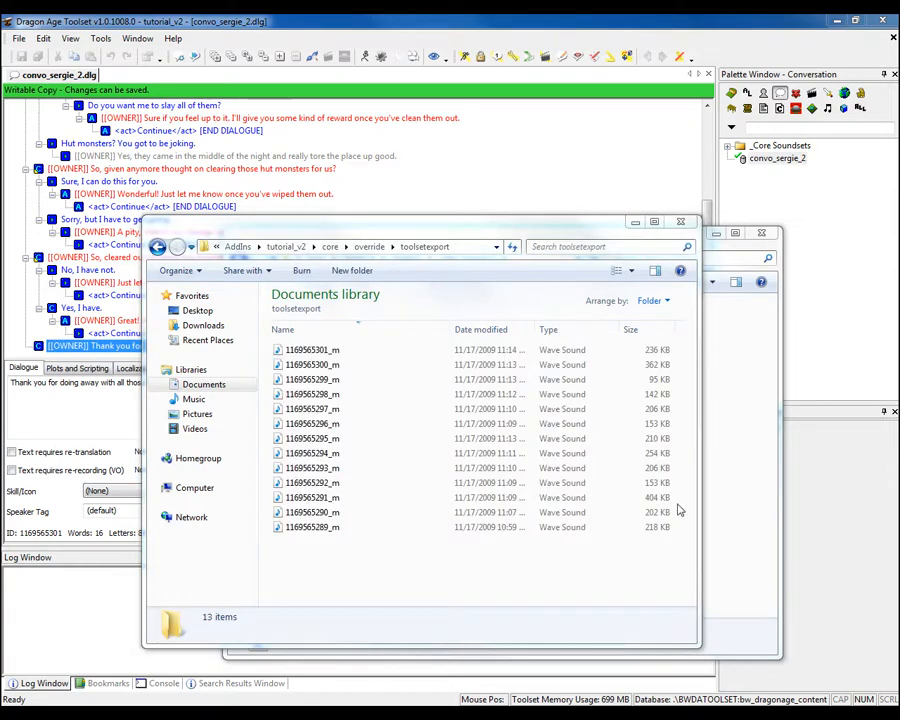
# Create a folder named convo_sergie inside the toolsetexport folder.
pyautogui.rightClick(284, 550)
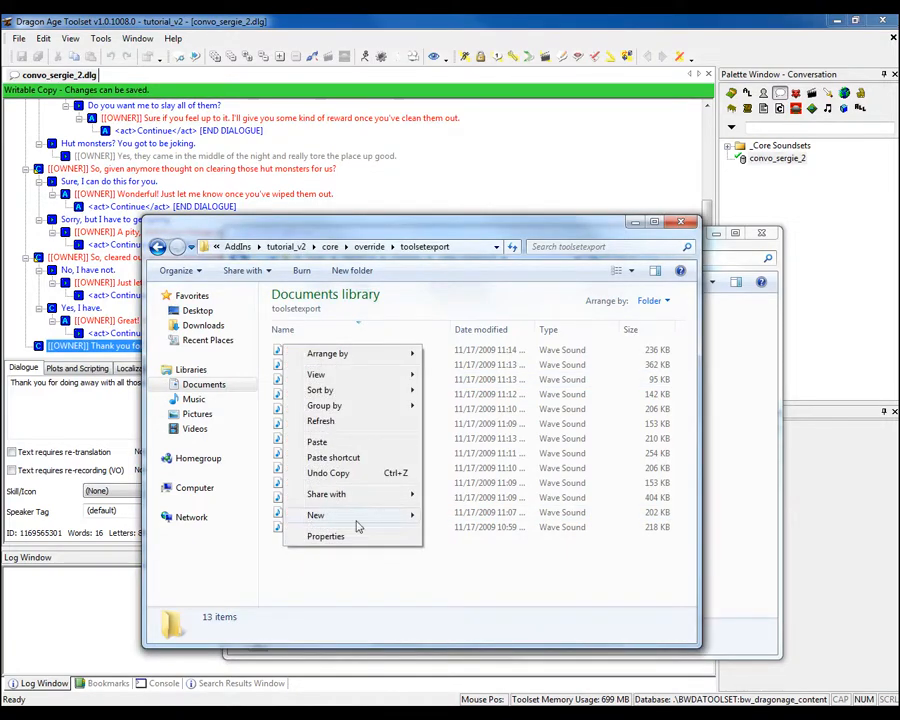
pyautogui.moveTo(400, 514)
pyautogui.click(440, 511)
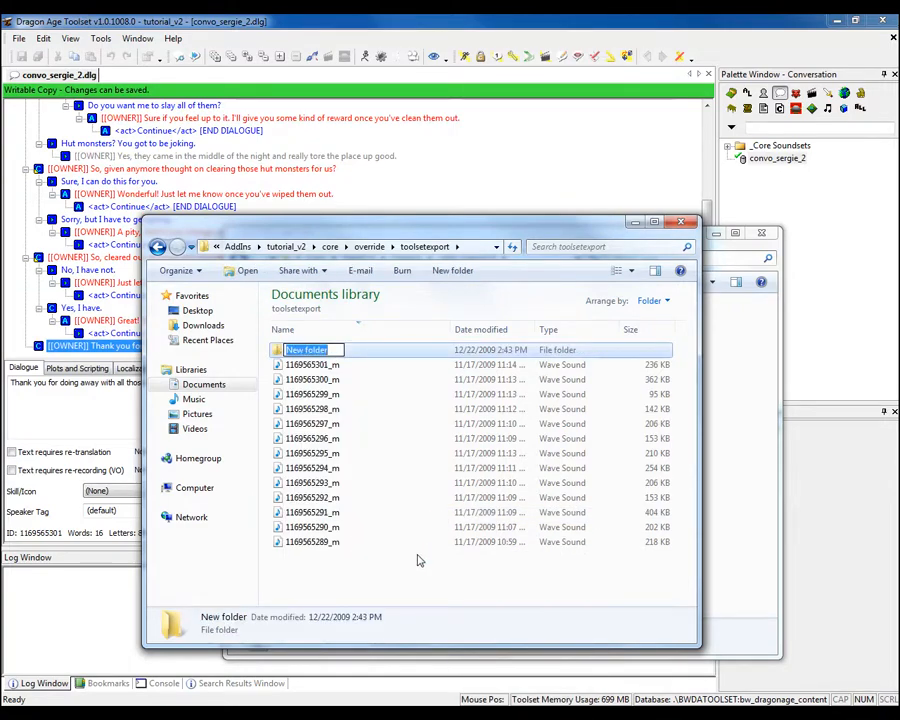
pyautogui.write('convo_')
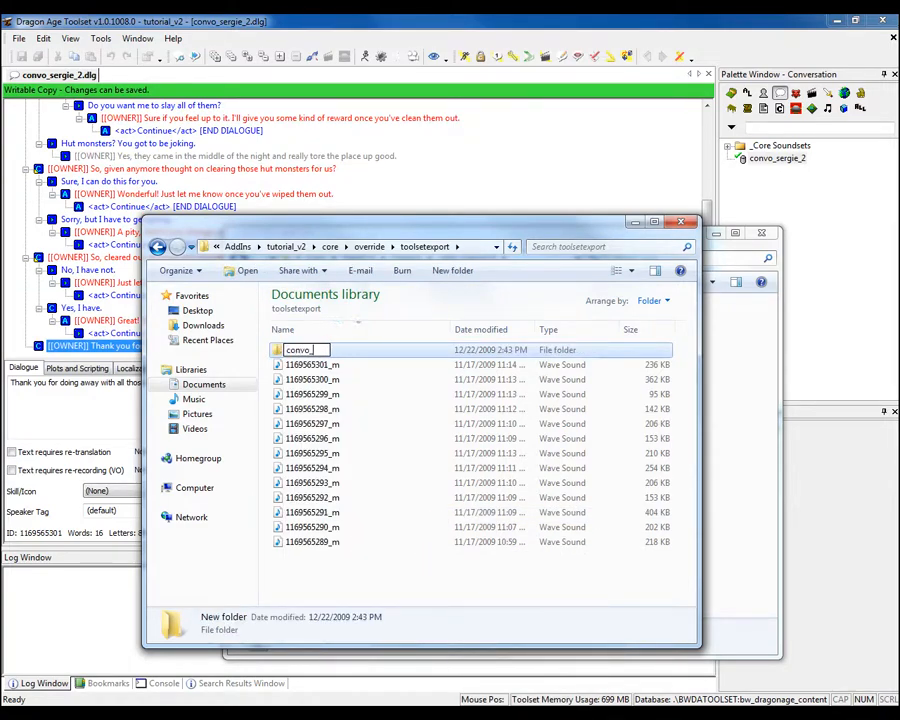
pyautogui.write('sergie')
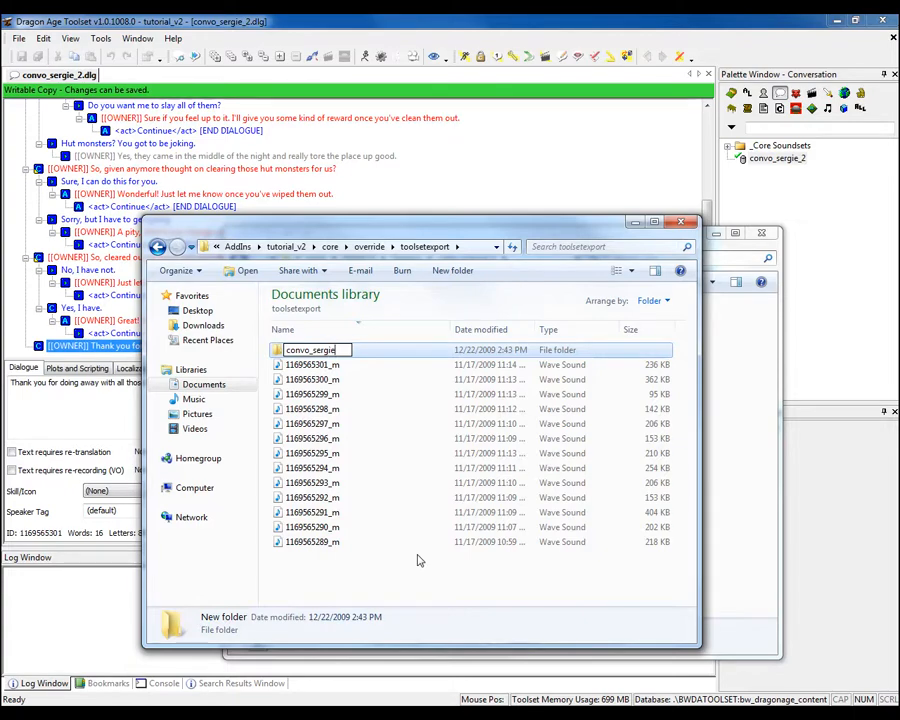
pyautogui.press('Return')
pyautogui.moveTo(324, 572); pyautogui.dragTo(308, 354)
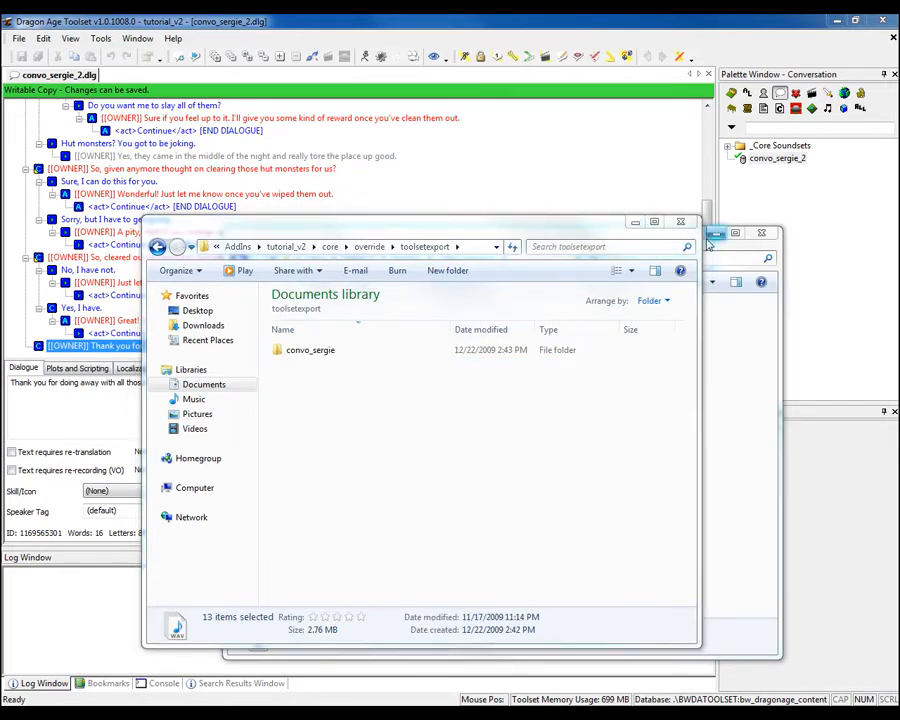
pyautogui.click(681, 228)
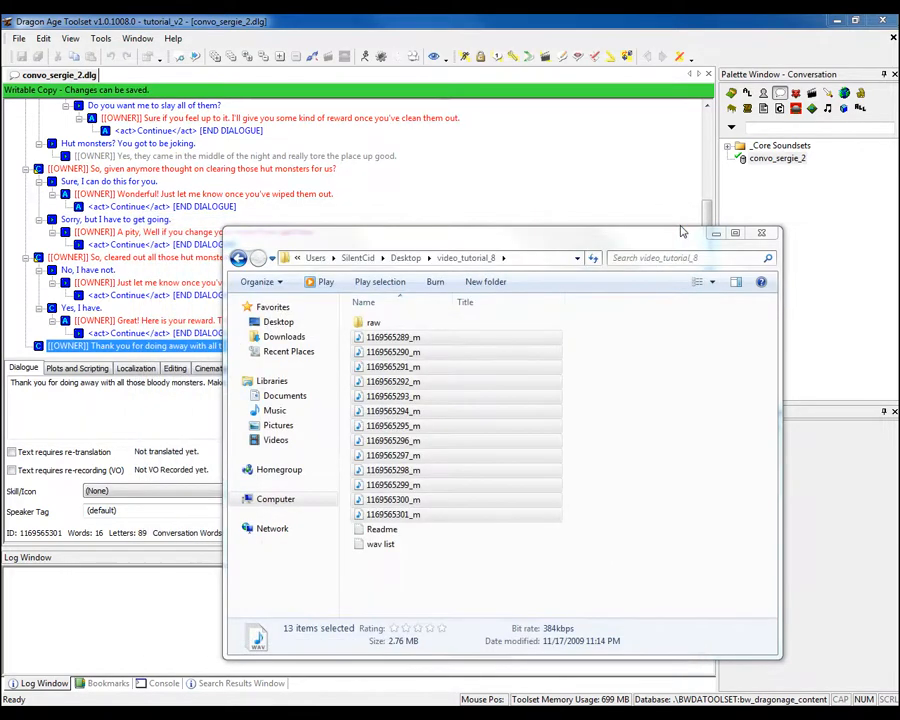
pyautogui.click(713, 237)
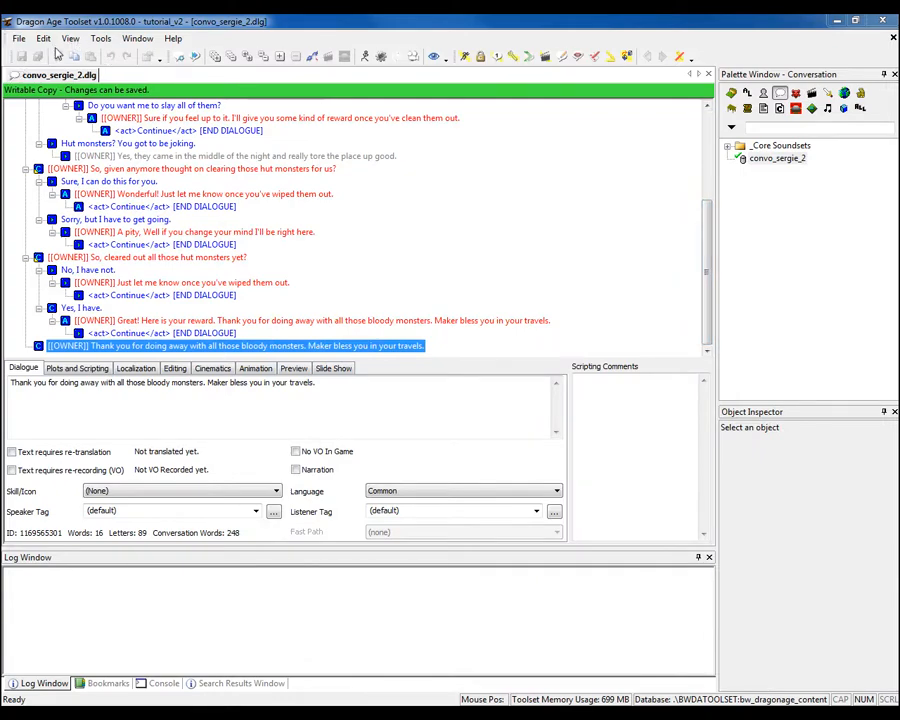
# Generate the local voice-over for the convo_sergie_2 conversation and review the build log.
pyautogui.click(99, 39)
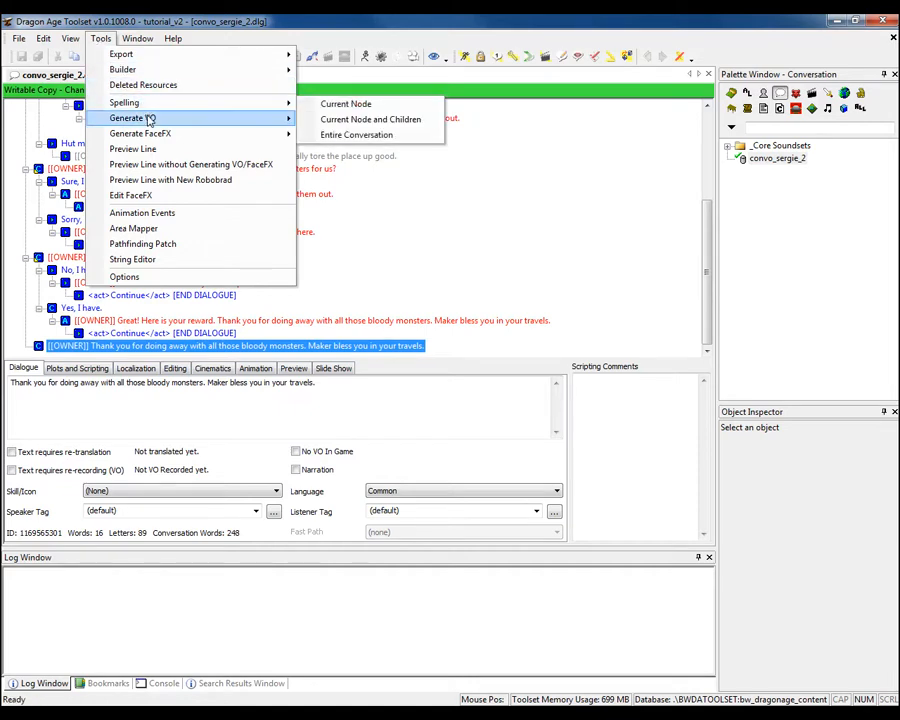
pyautogui.moveTo(149, 119)
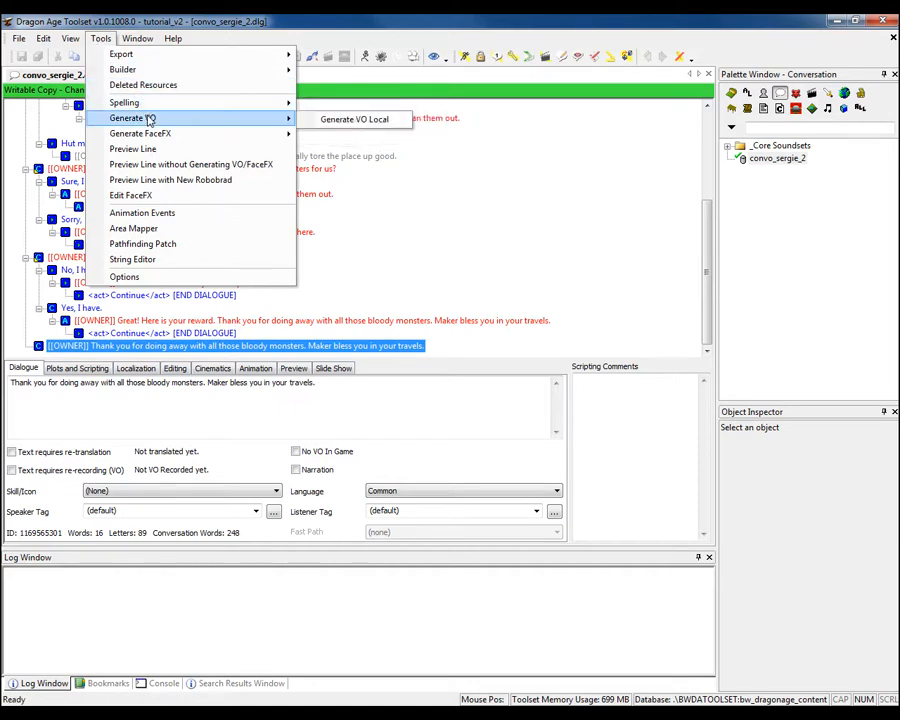
pyautogui.click(369, 129)
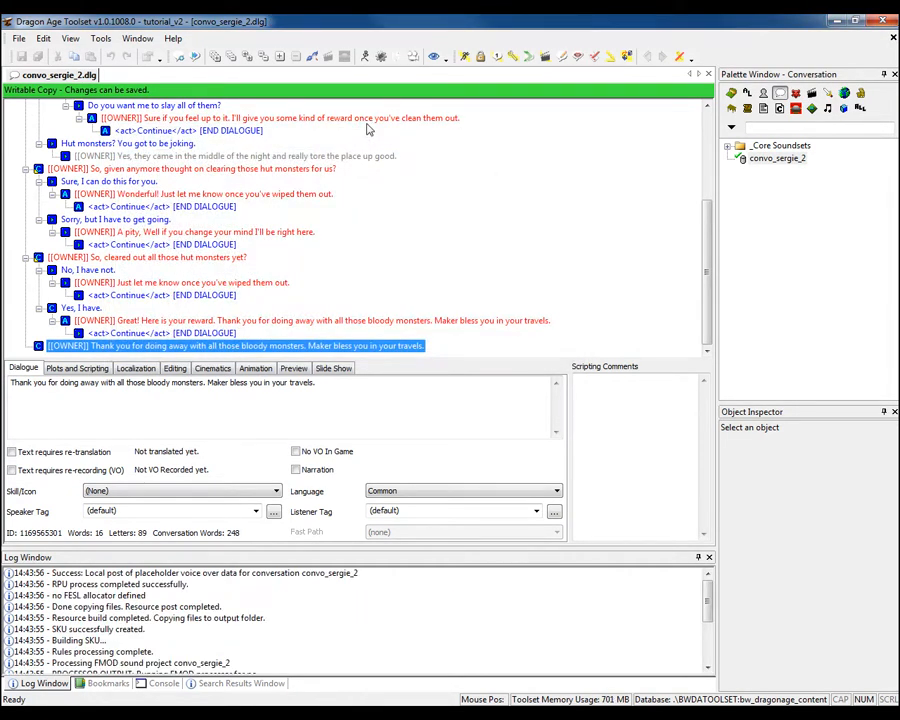
pyautogui.click(412, 618)
pyautogui.scroll(-2, 413, 625)
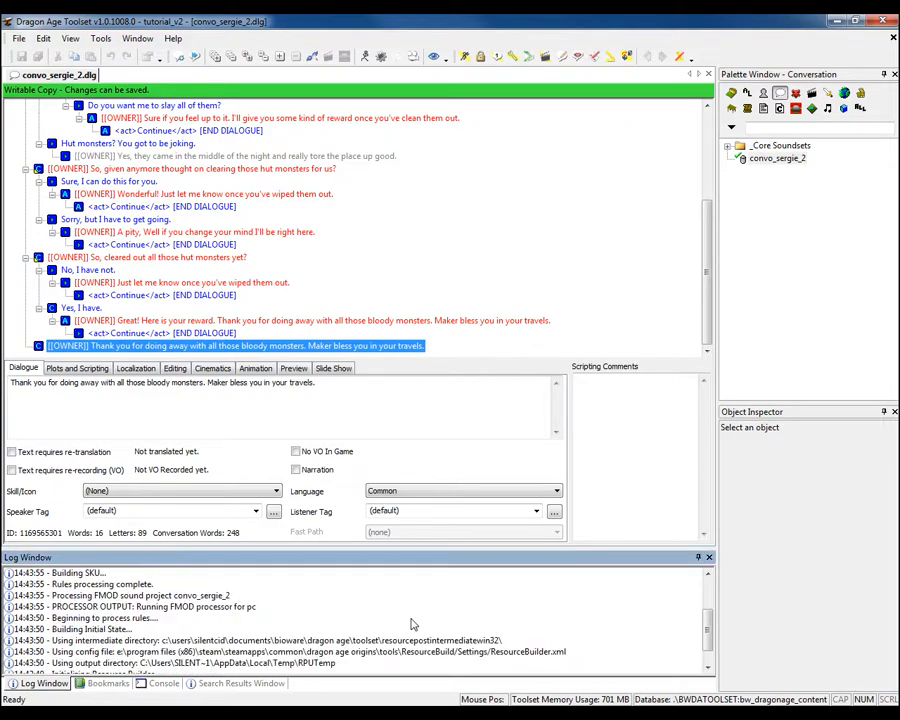
pyautogui.scroll(-1, 413, 625)
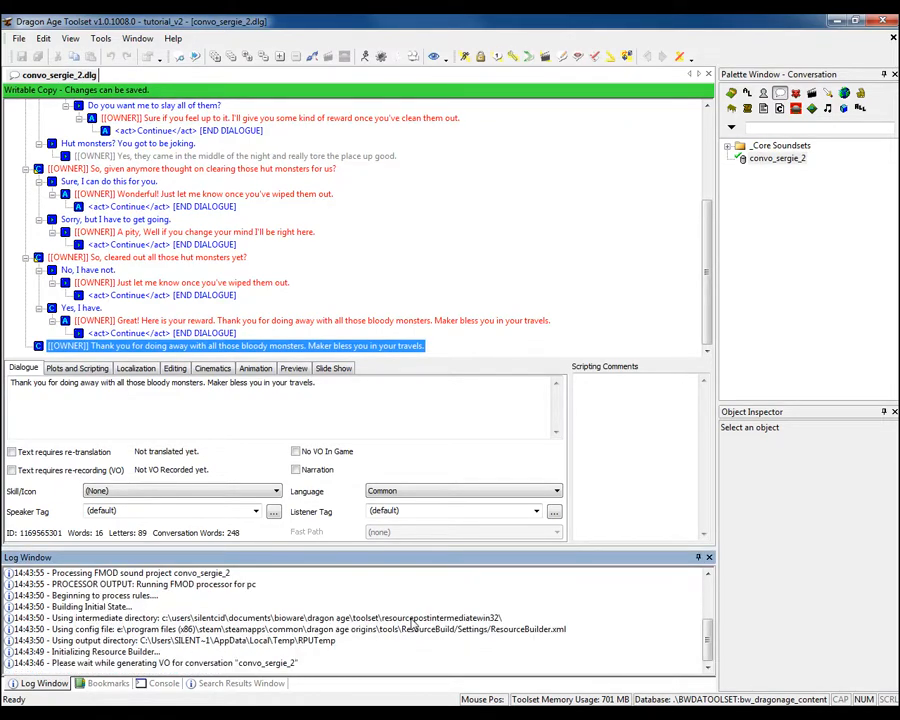
pyautogui.scroll(3, 412, 625)
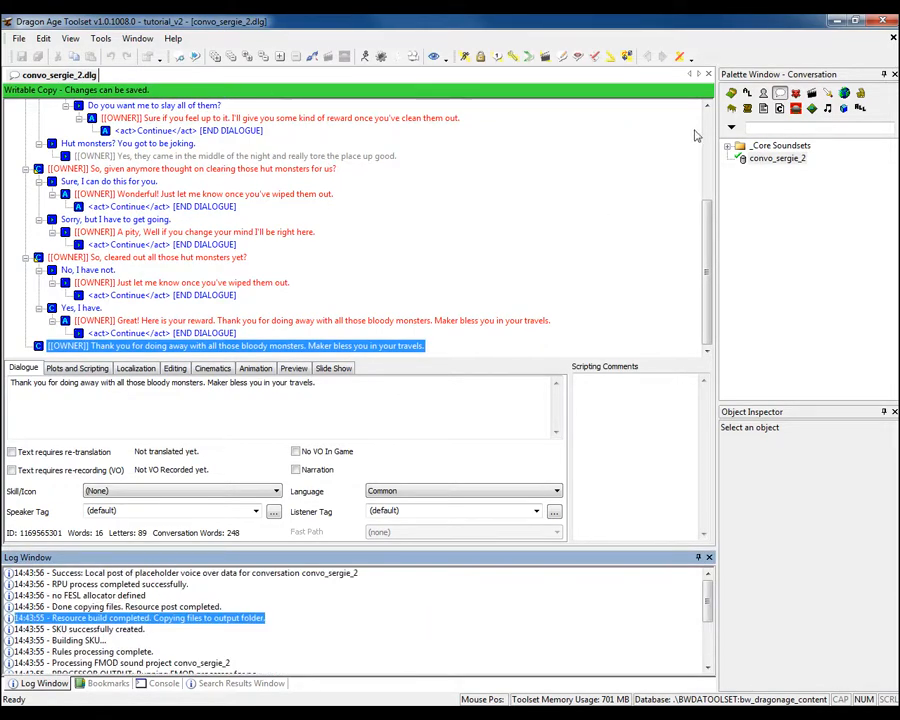
# Select the conversation's Root node and generate the FaceFX data locally.
pyautogui.scroll(4, 494, 95)
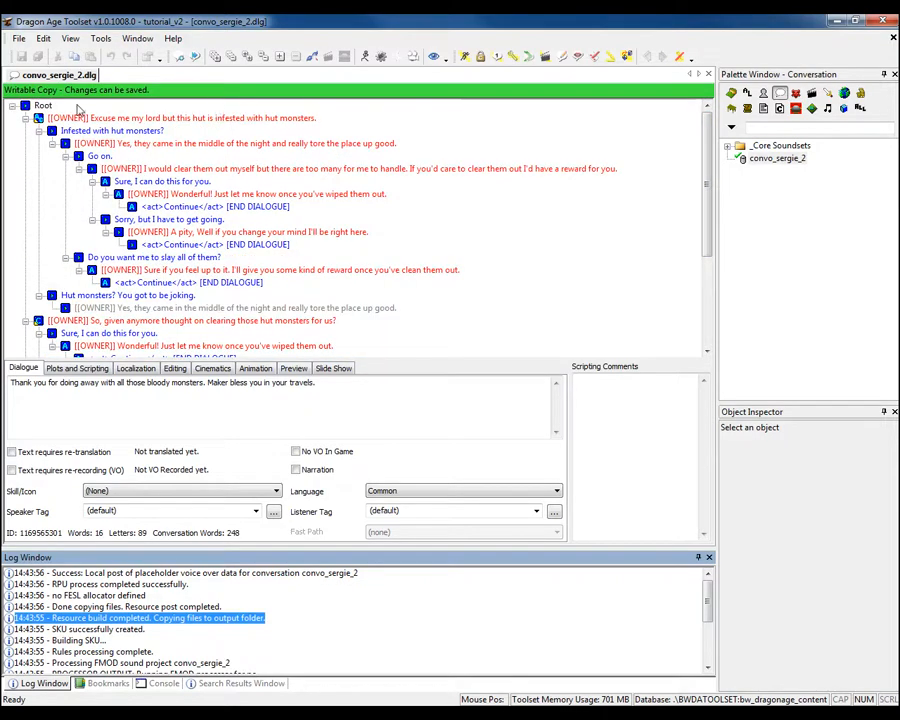
pyautogui.click(44, 105)
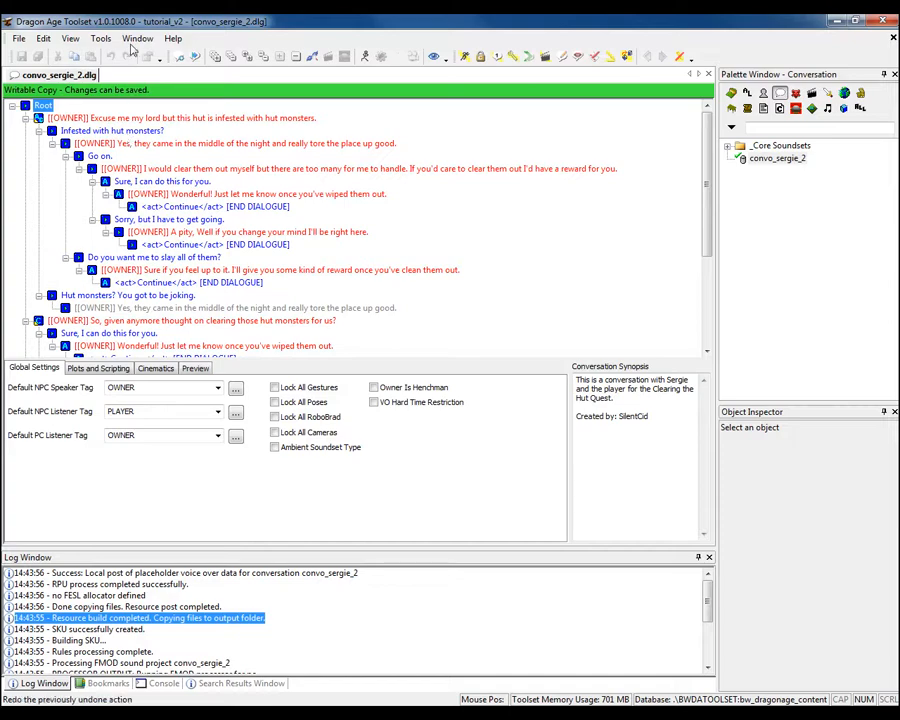
pyautogui.click(100, 39)
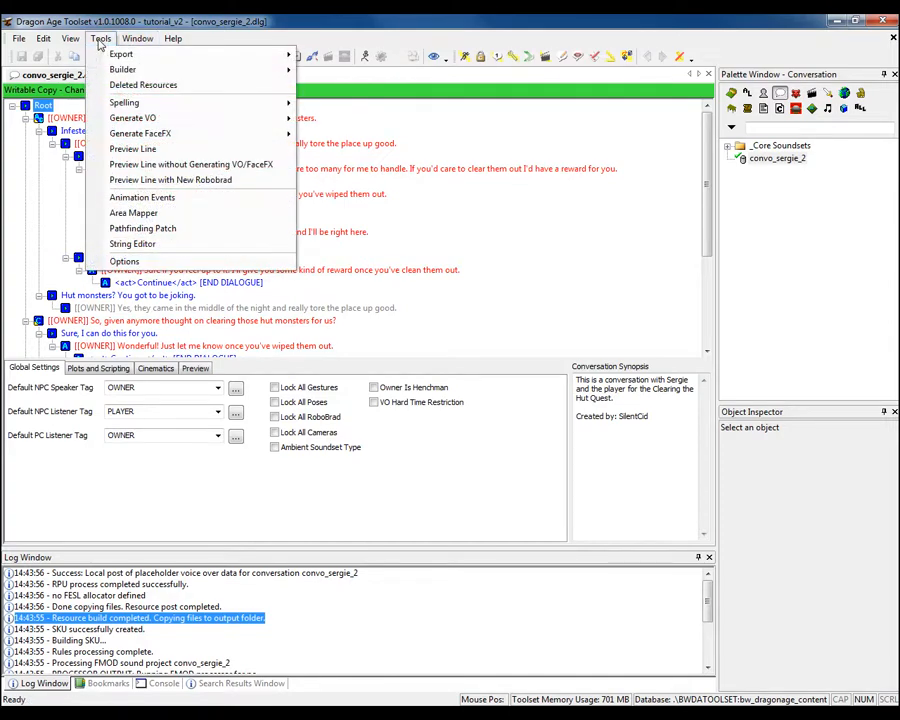
pyautogui.moveTo(135, 140)
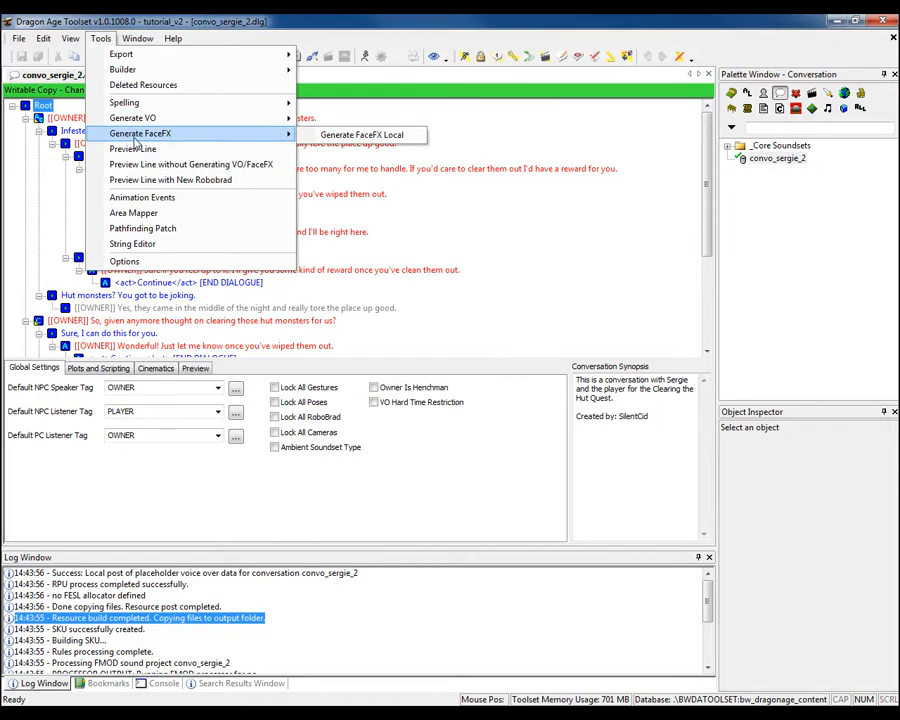
pyautogui.click(381, 140)
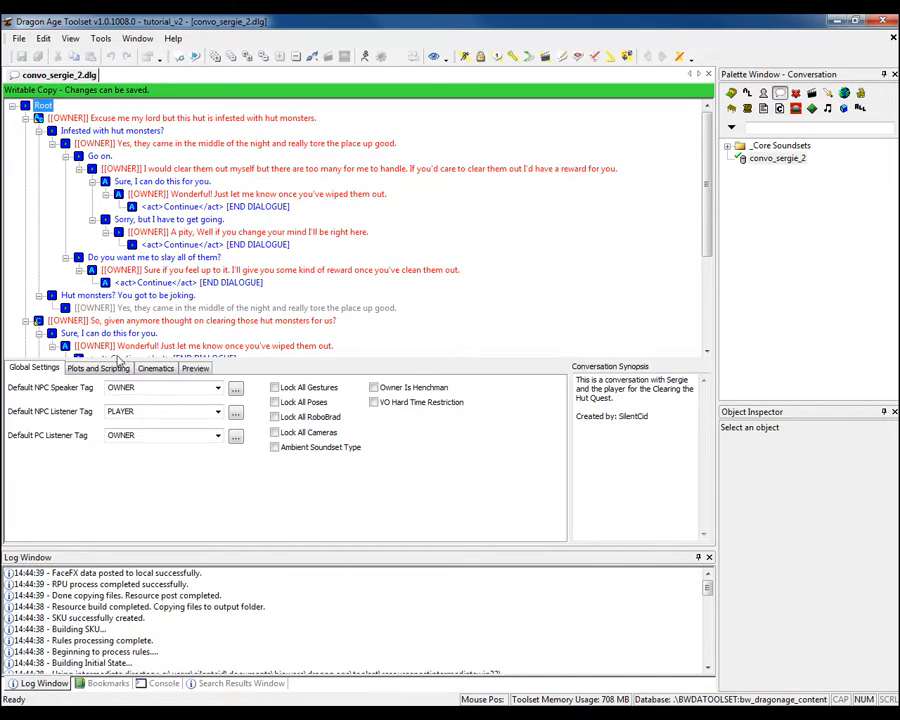
# Select the opening line "Excuse me my lord but this hut is infested with hut monsters." and bring up the override folder.
pyautogui.click(84, 119)
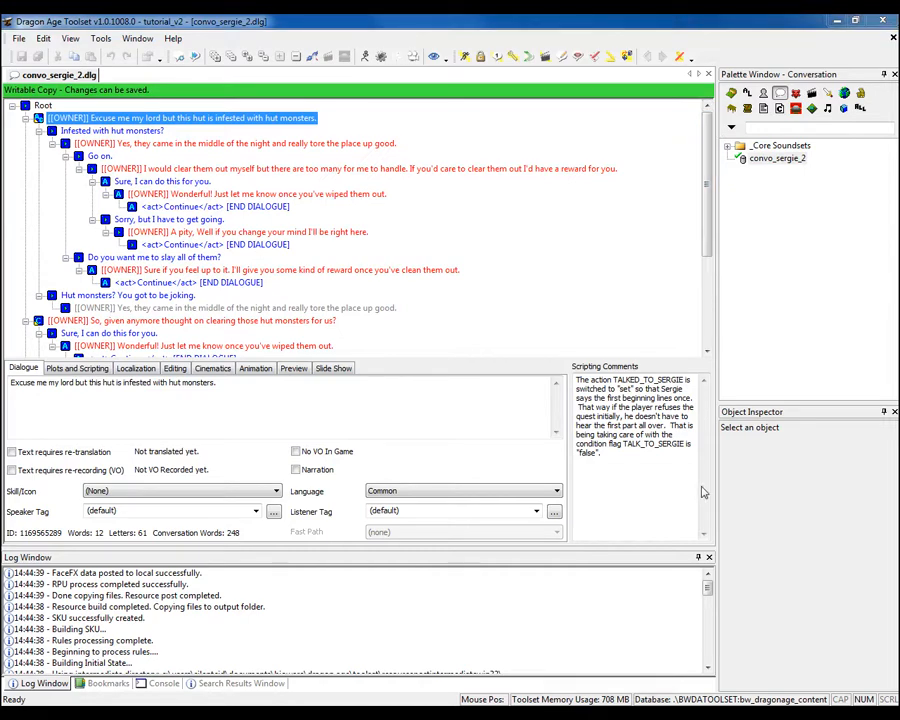
pyautogui.moveTo(169, 716)
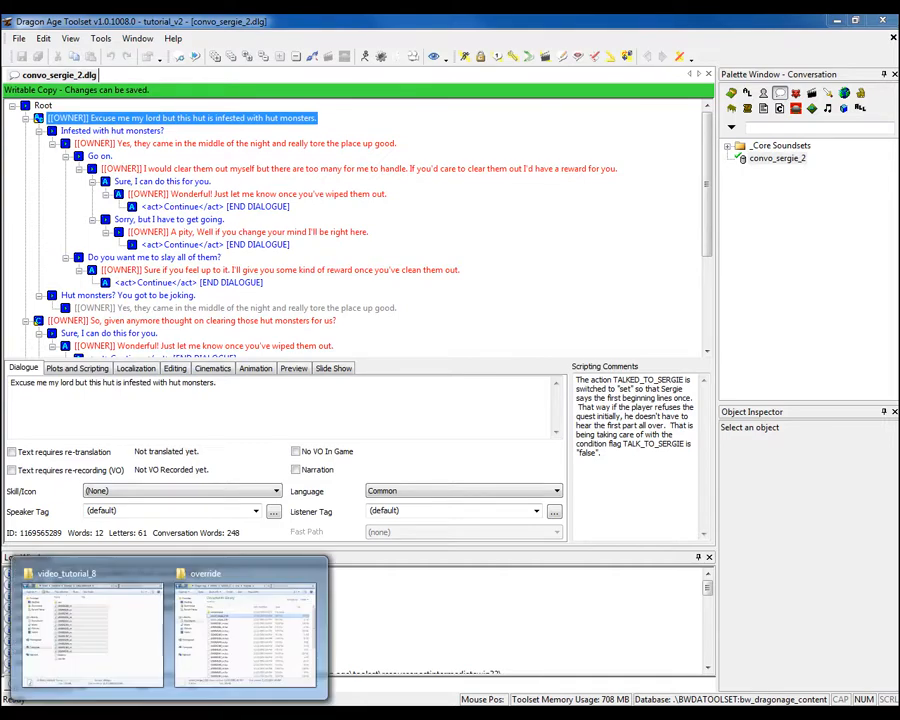
pyautogui.click(219, 645)
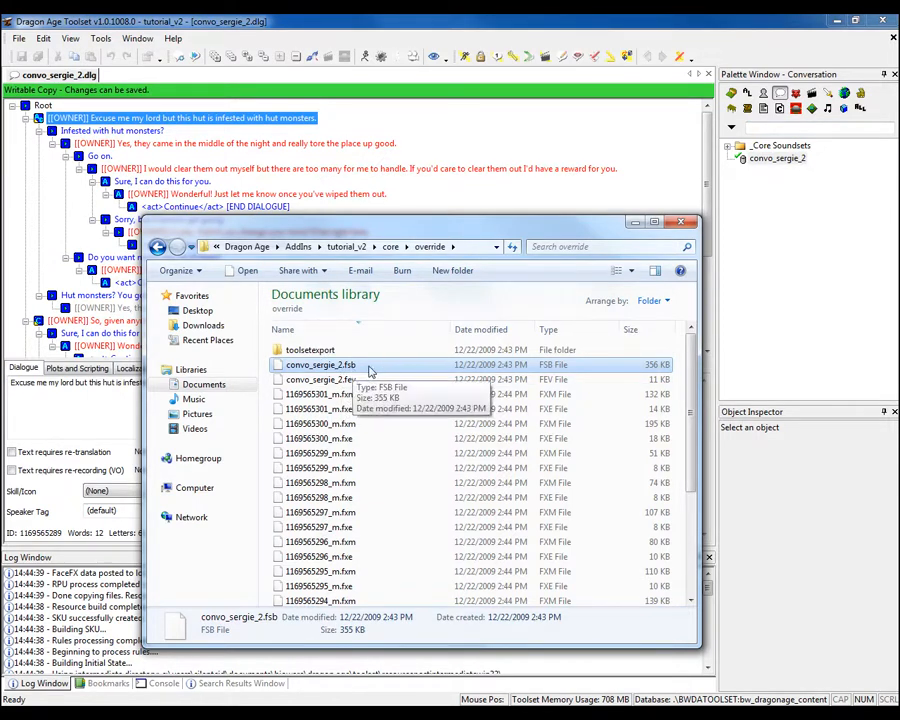
# Open convo_sergie_2.fsb with Windows Media Player as the default program for its file type, and put the folder window away.
pyautogui.rightClick(369, 368)
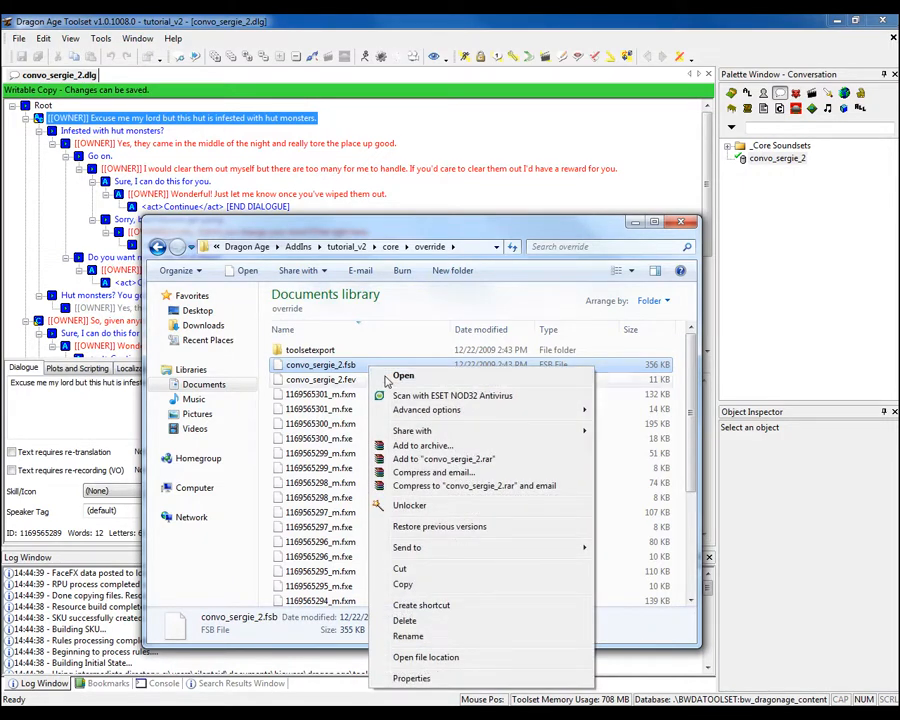
pyautogui.click(390, 375)
pyautogui.click(318, 403)
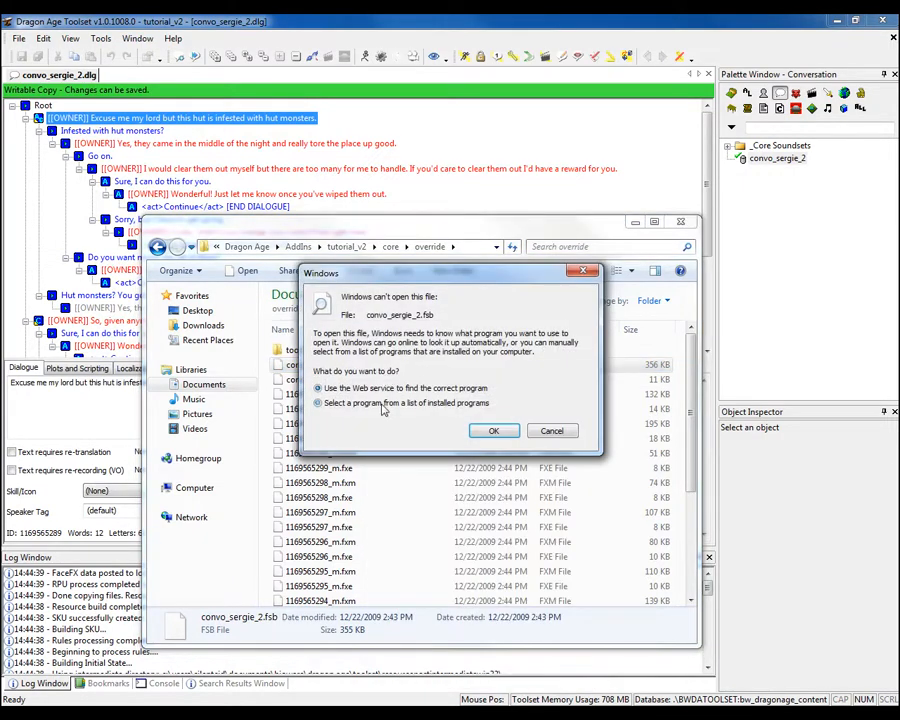
pyautogui.click(496, 431)
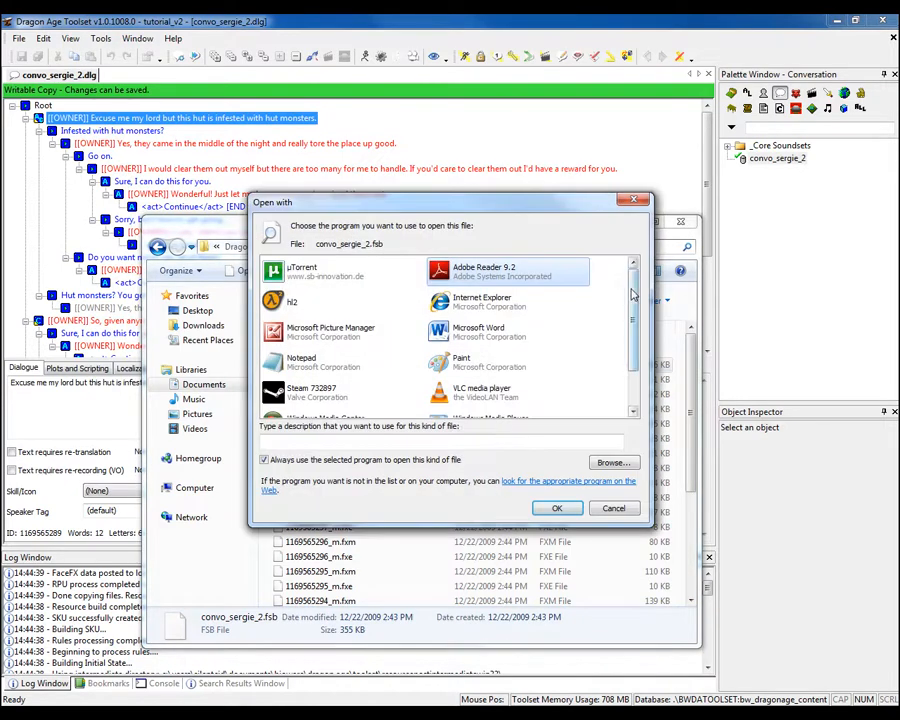
pyautogui.moveTo(632, 291); pyautogui.dragTo(644, 337)
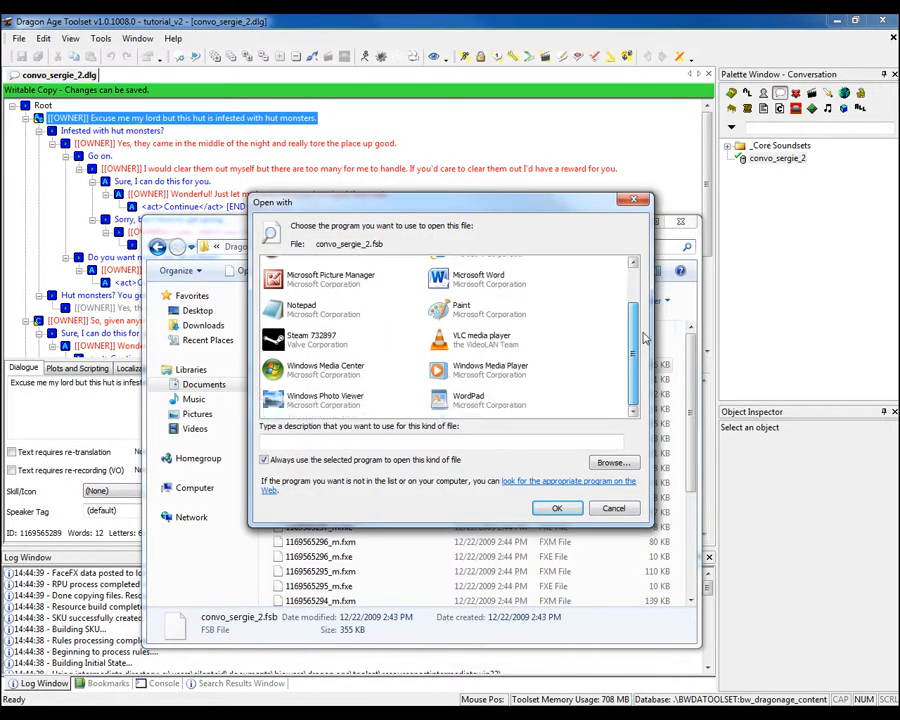
pyautogui.click(493, 376)
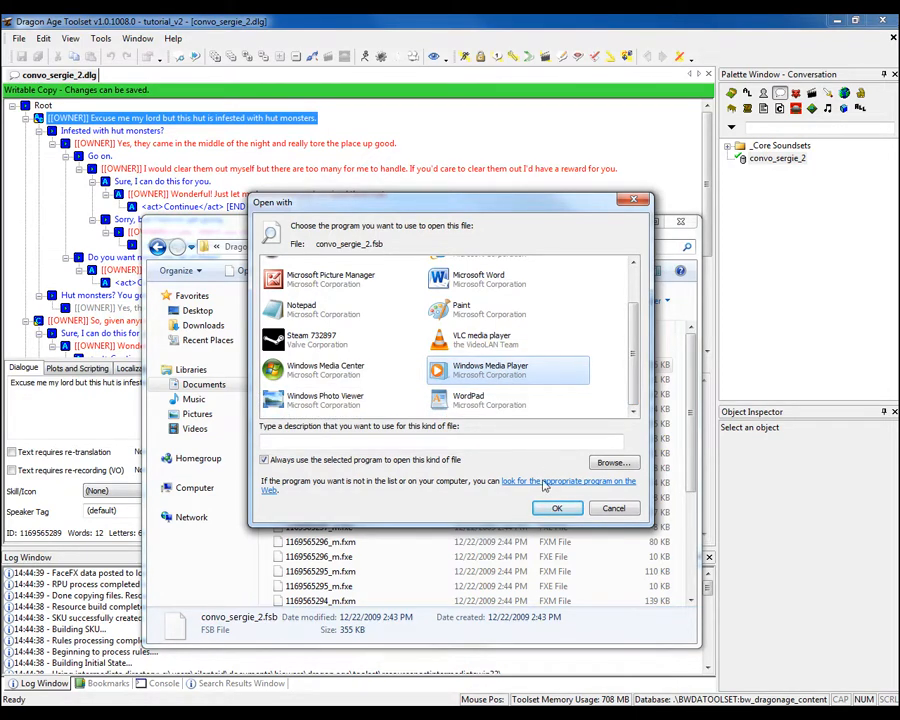
pyautogui.click(548, 512)
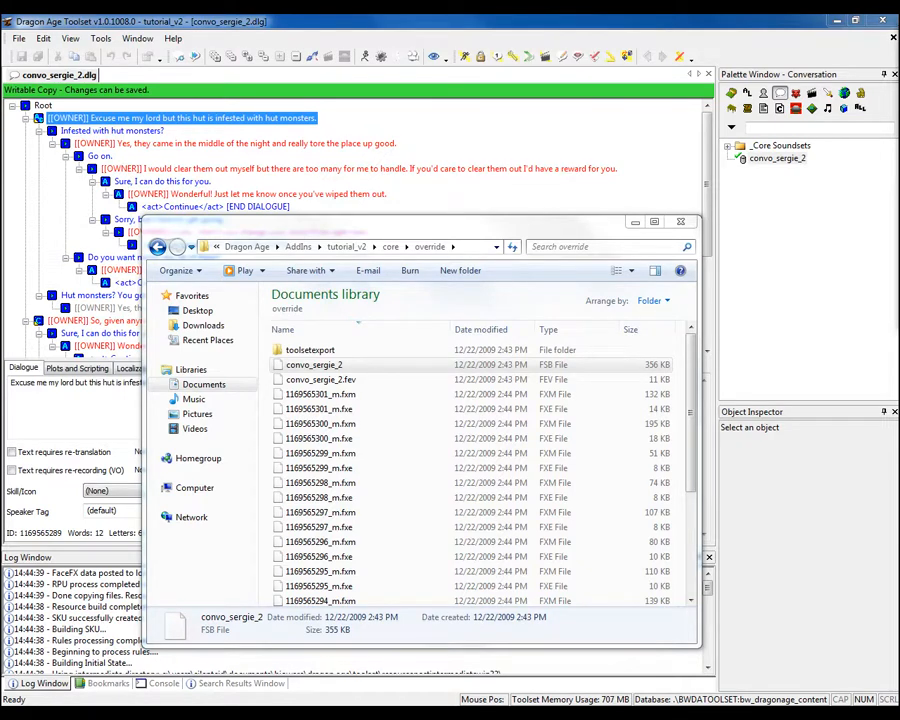
pyautogui.click(430, 224)
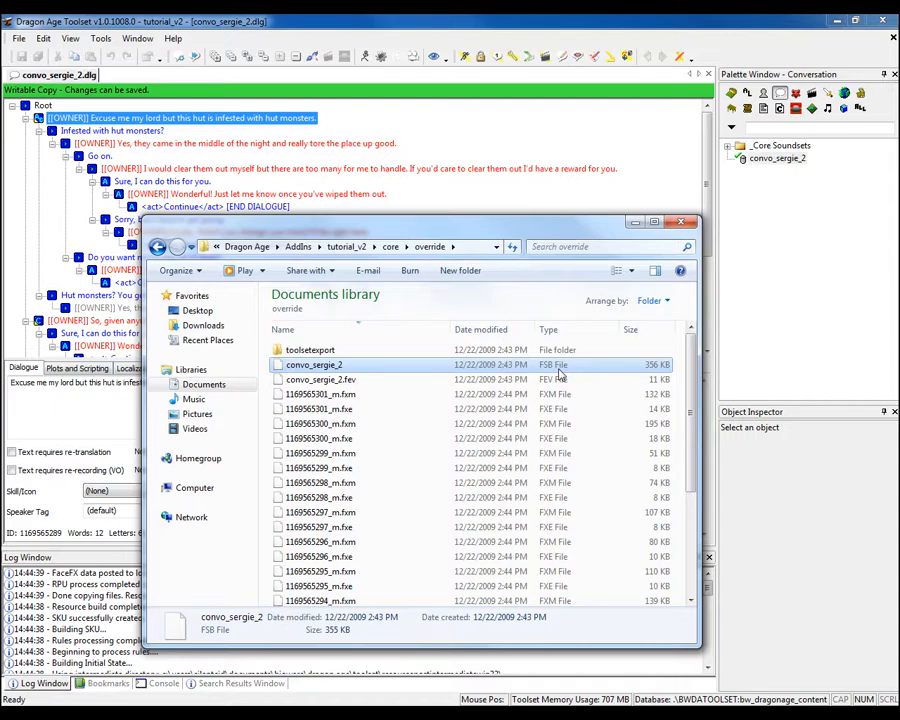
pyautogui.click(629, 224)
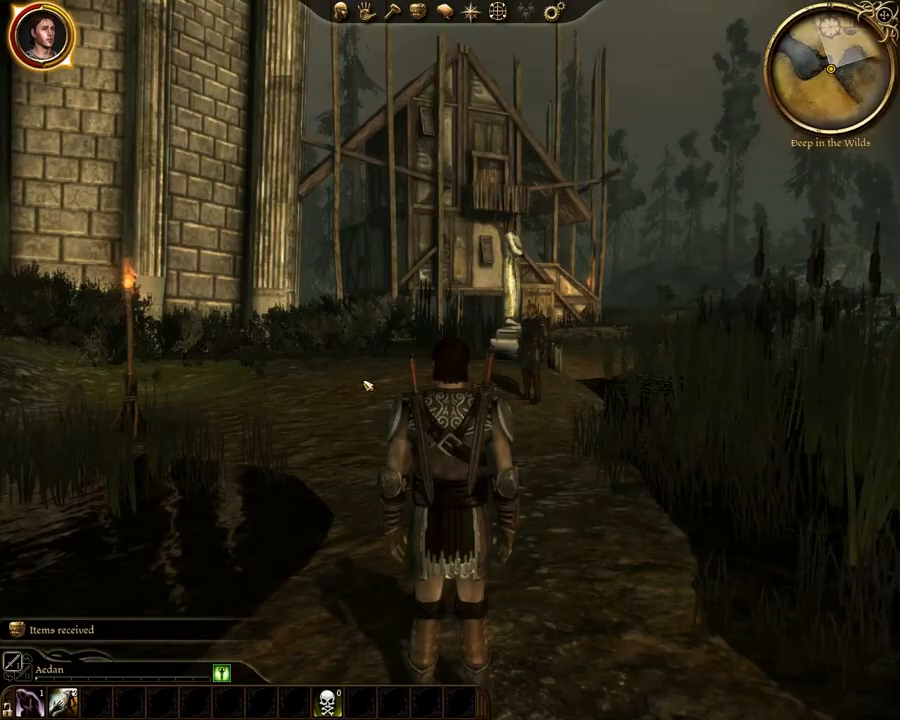
# In the Dragon Age game, talk to Sergie, answering "Infested with hut monsters?", "Go on." and "Sure, I can do this for you.".
pyautogui.press('w')
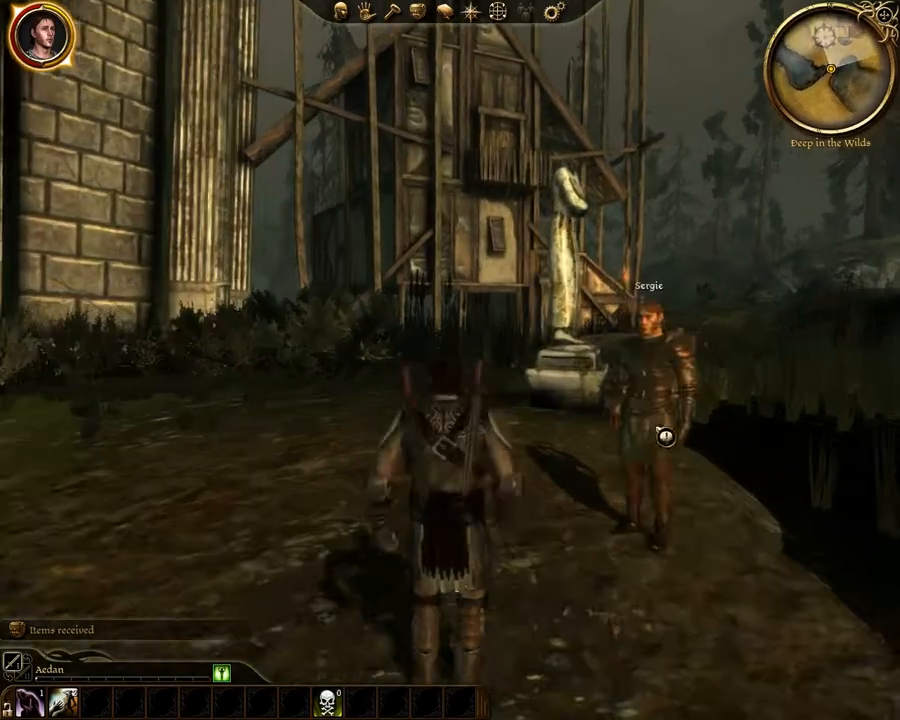
pyautogui.click(659, 430)
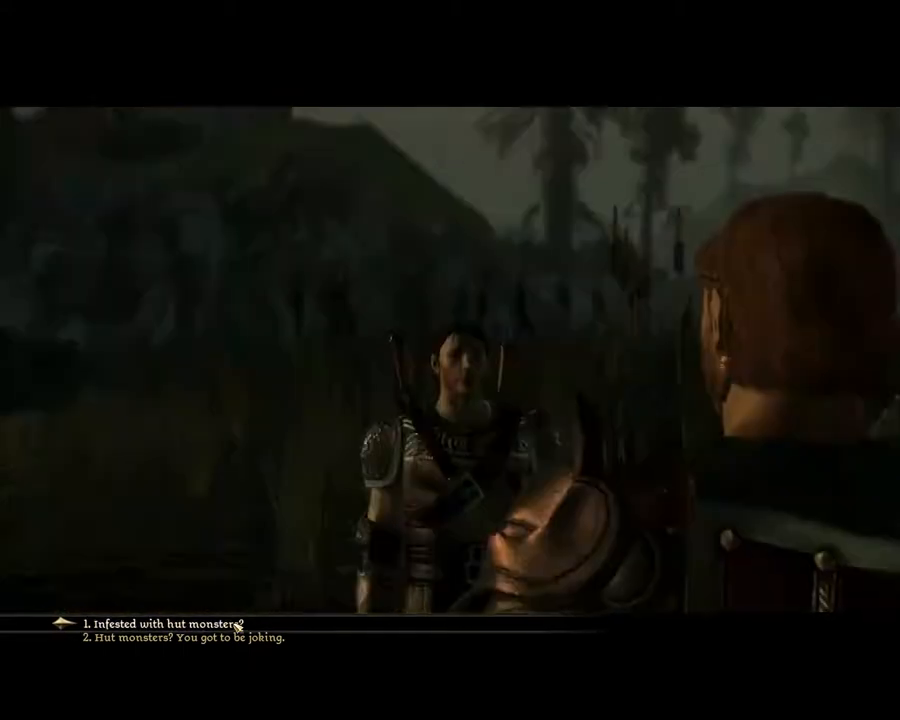
pyautogui.click(240, 622)
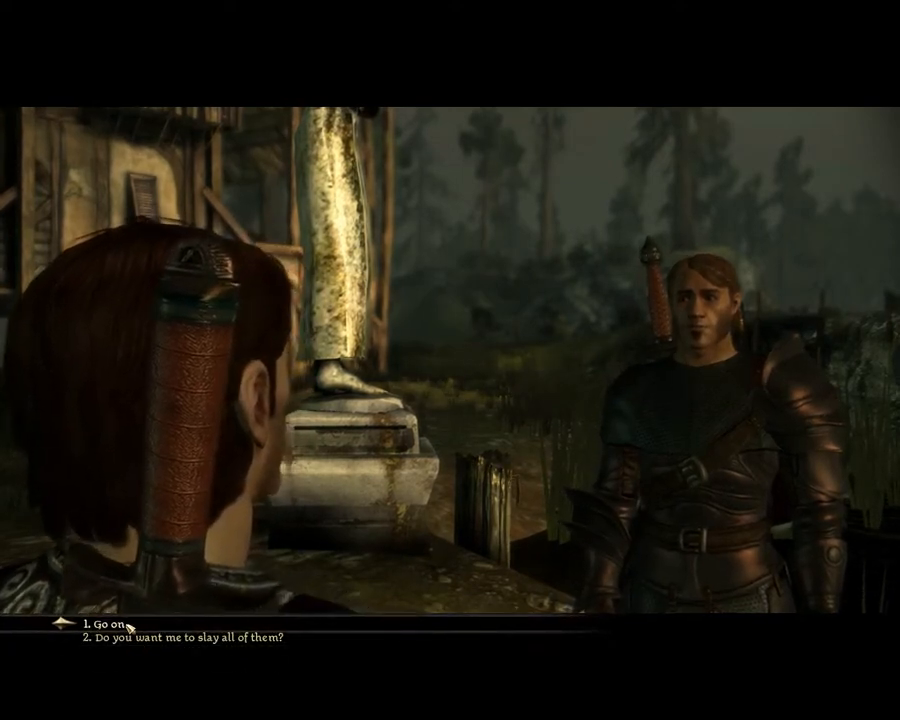
pyautogui.click(129, 626)
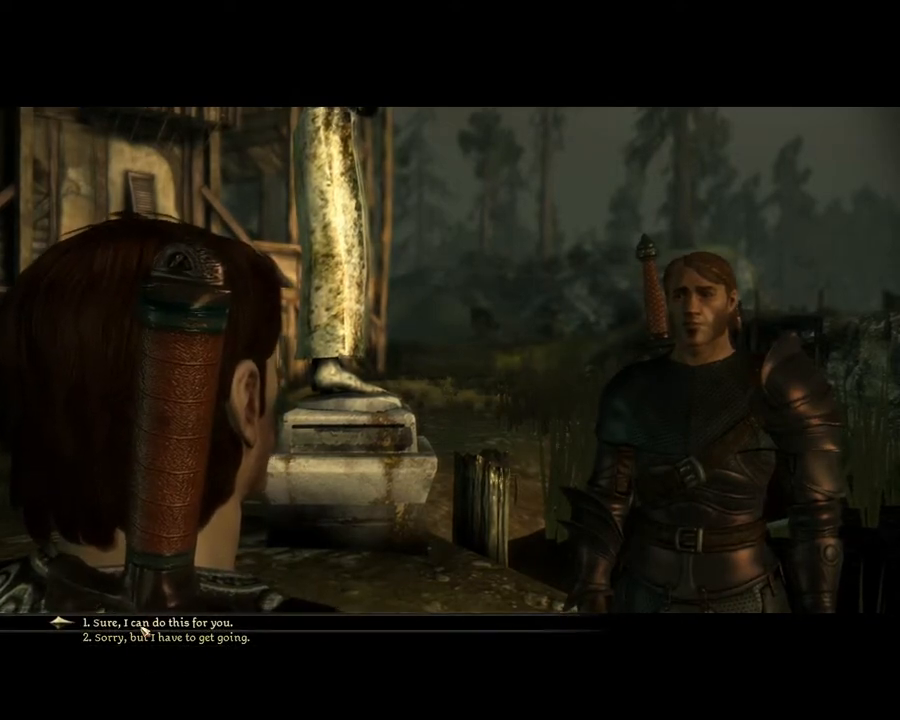
pyautogui.click(140, 623)
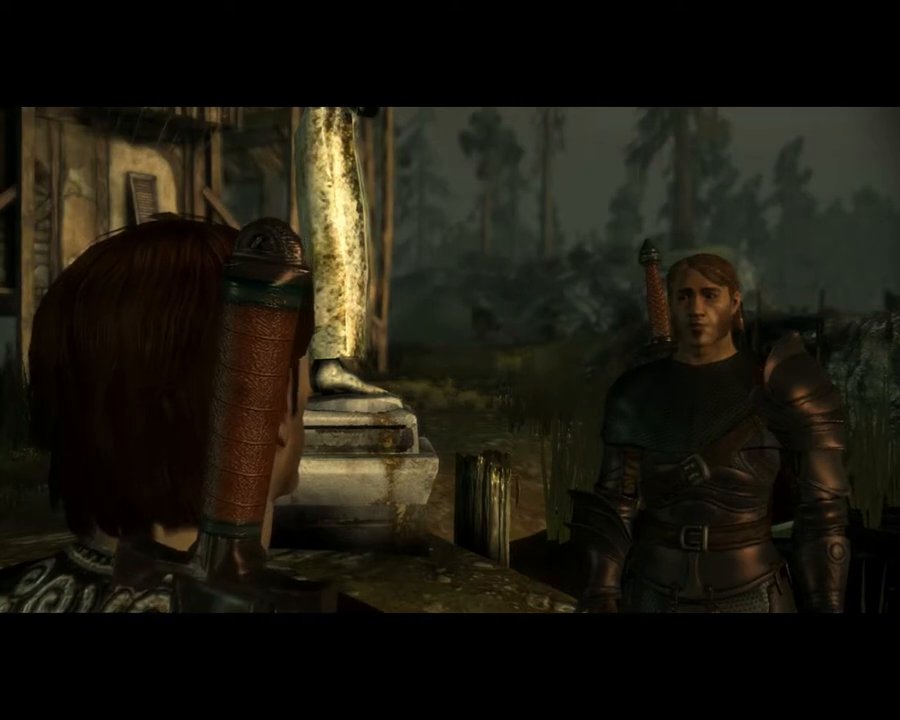
pyautogui.click(115, 625)
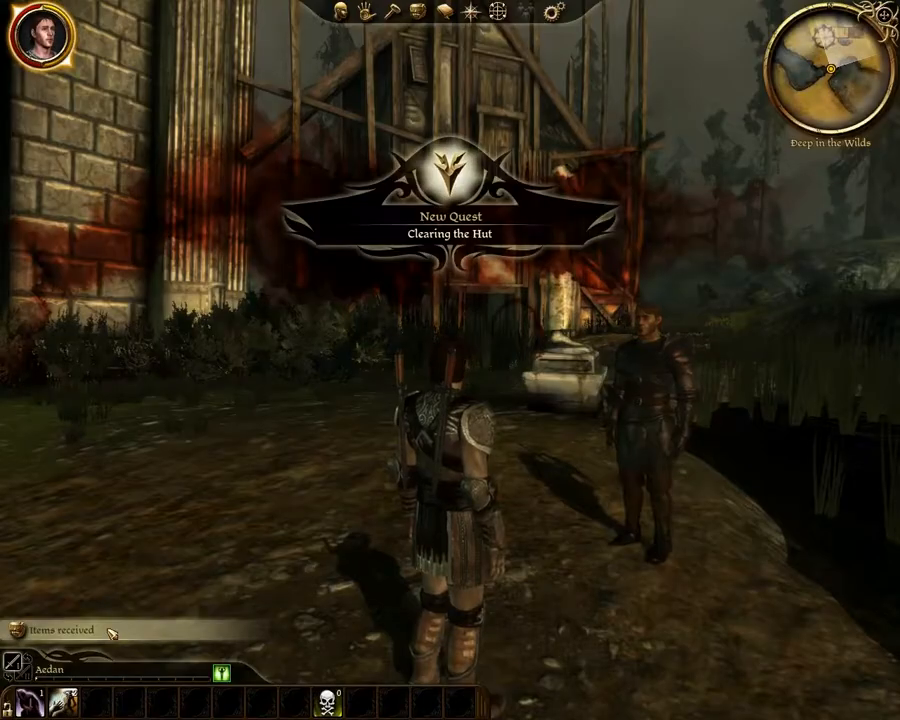
# Dismiss the online profile storage message, run to the hut beside Sergie and enter the Infested Hut through its door.
pyautogui.press('w')
pyautogui.press('d')
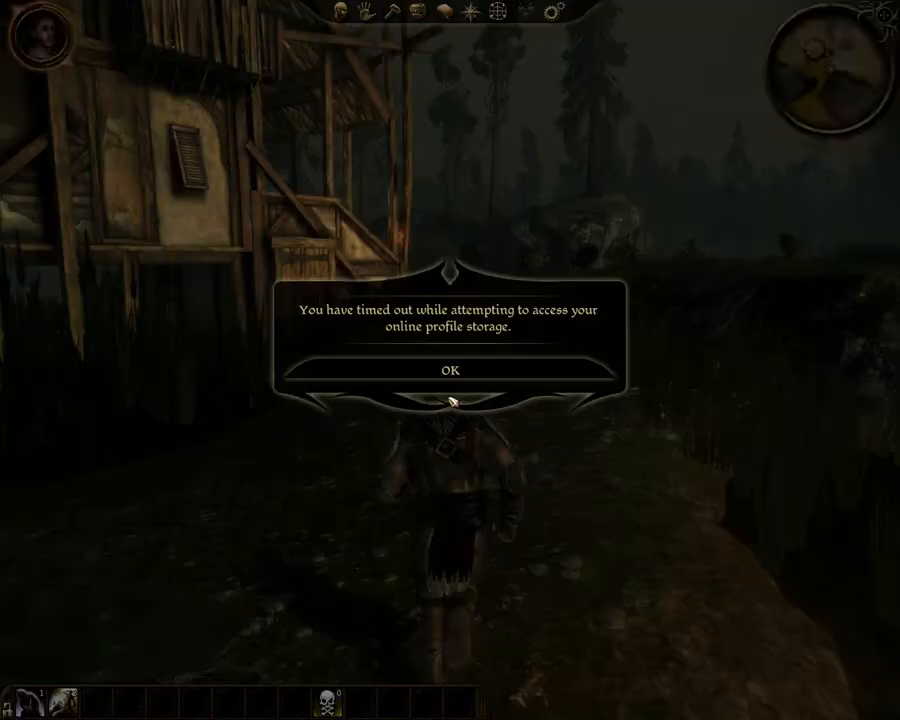
pyautogui.click(450, 372)
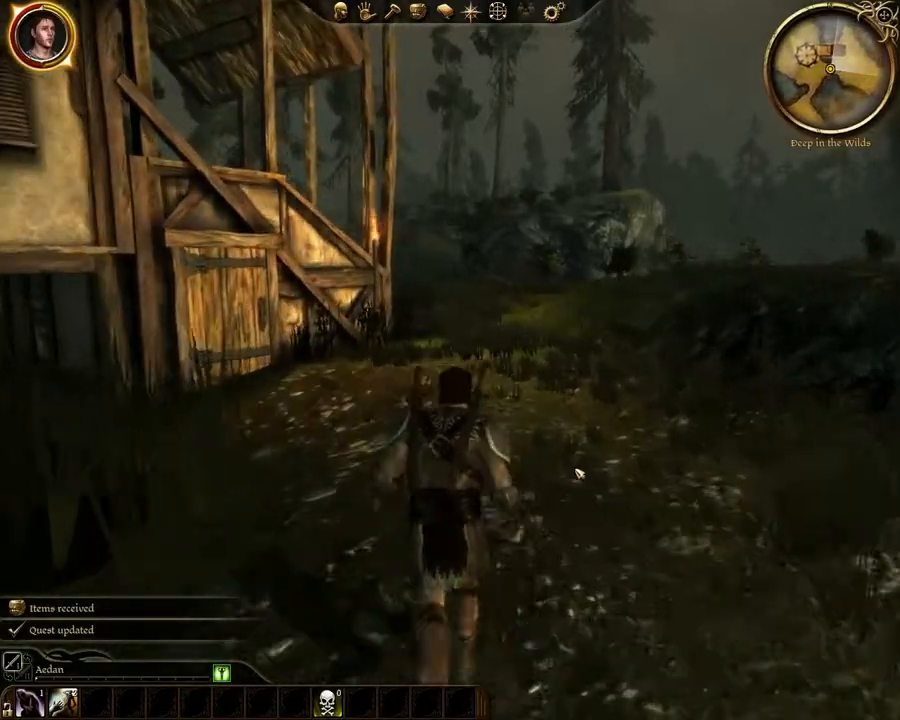
pyautogui.press('w')
pyautogui.press('a')
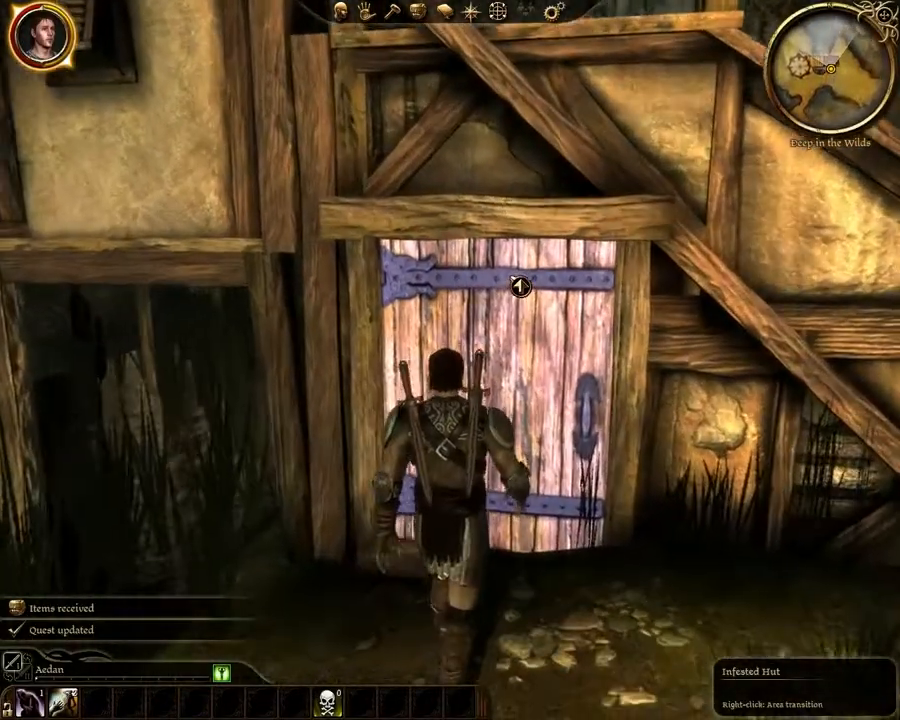
pyautogui.rightClick(516, 281)
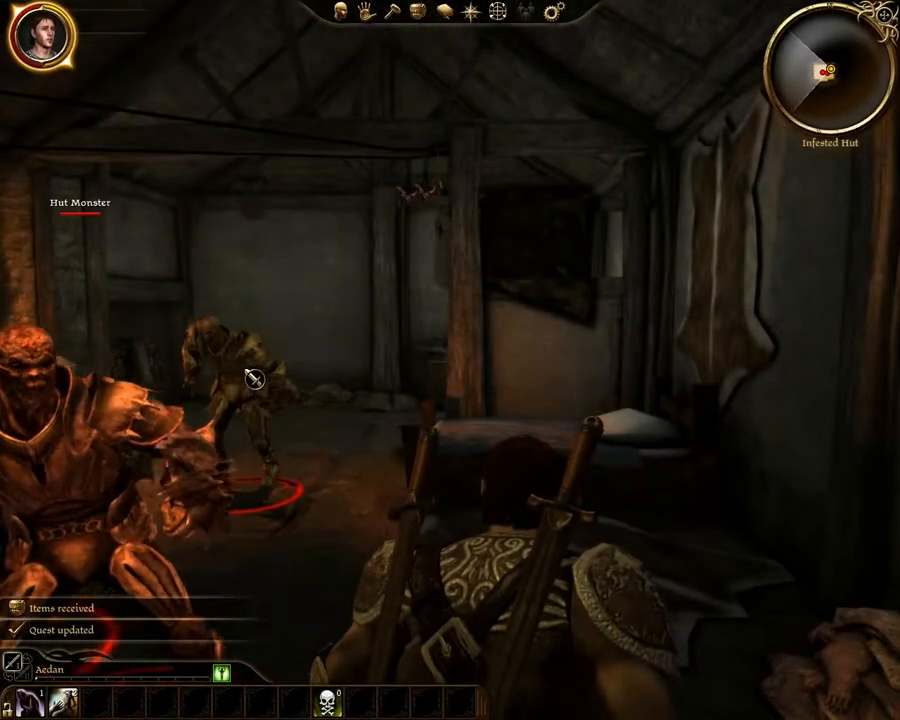
# Attack and kill the hut monsters inside the Infested Hut, using the Dirty Fighting talent on one of them.
pyautogui.press('a')
pyautogui.click(251, 378)
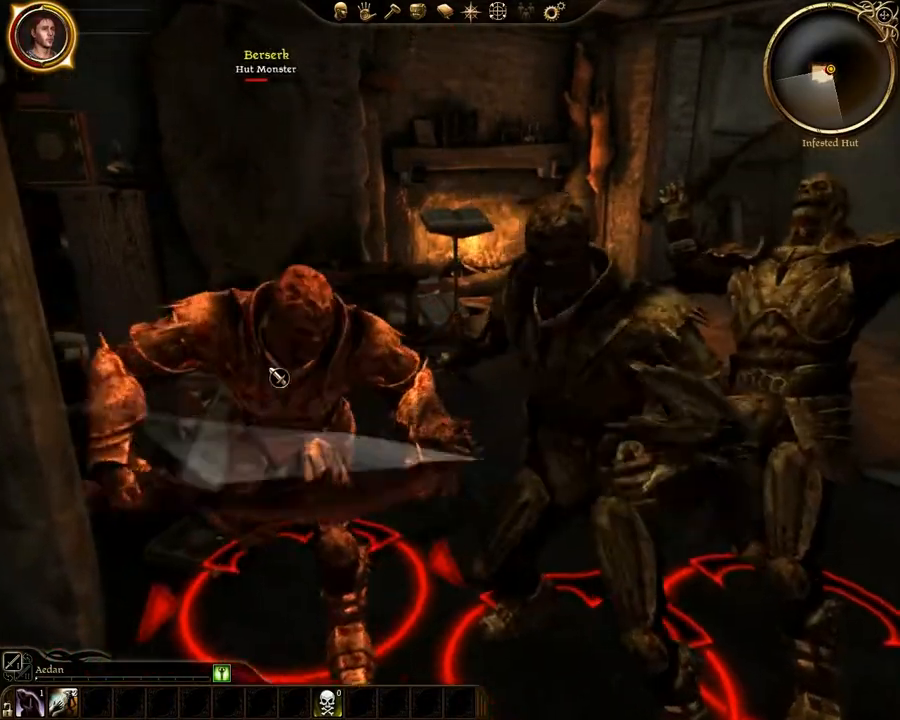
pyautogui.click(277, 374)
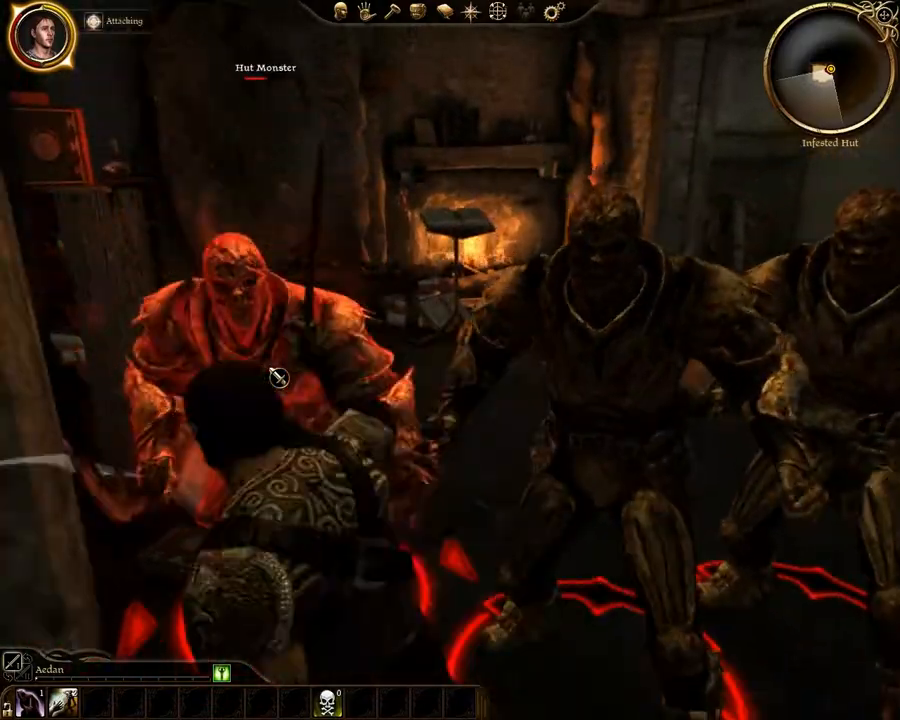
pyautogui.click(278, 376)
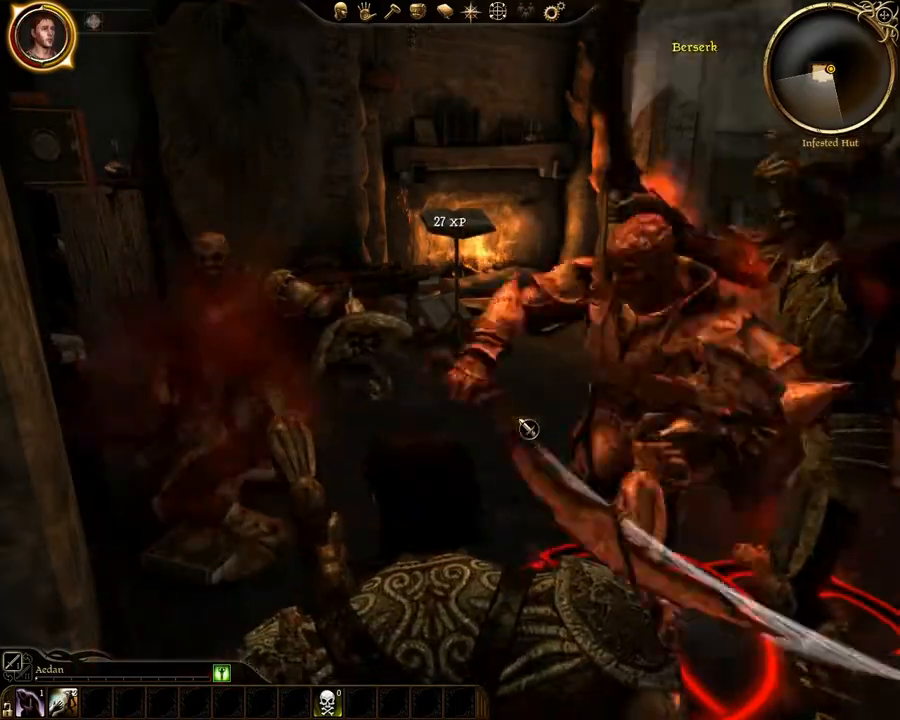
pyautogui.rightClick(583, 396)
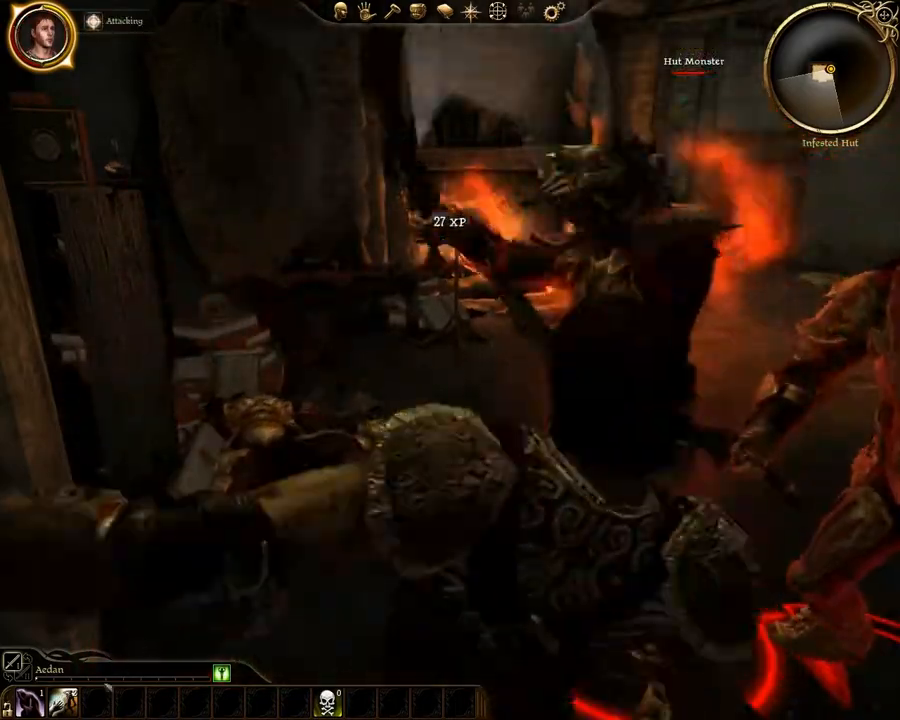
pyautogui.click(63, 703)
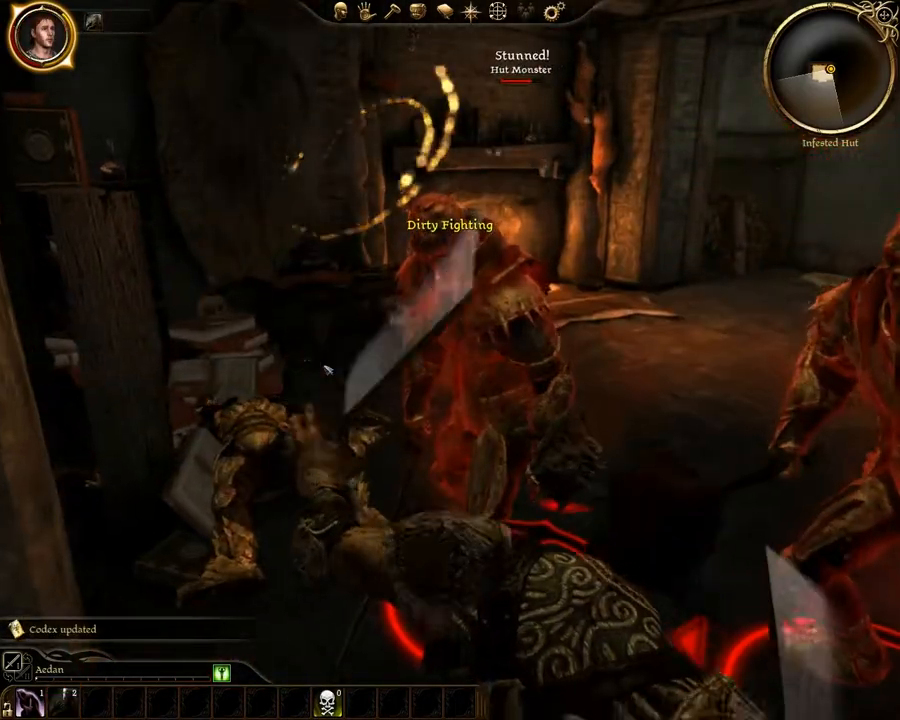
pyautogui.press('w')
pyautogui.moveTo(368, 331); pyautogui.dragTo(560, 331, button='right')
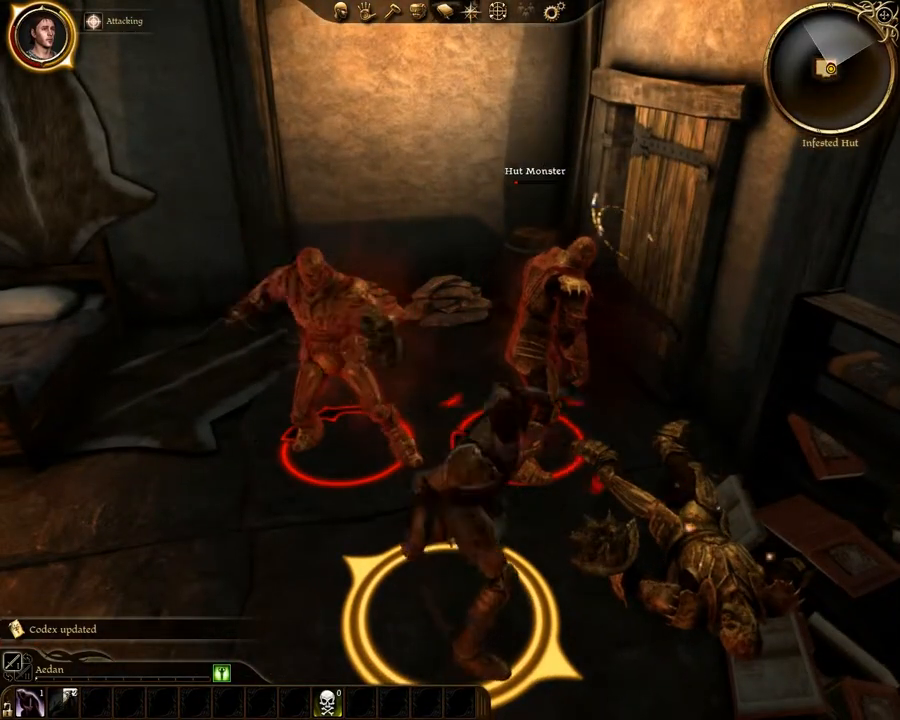
pyautogui.rightClick(318, 311)
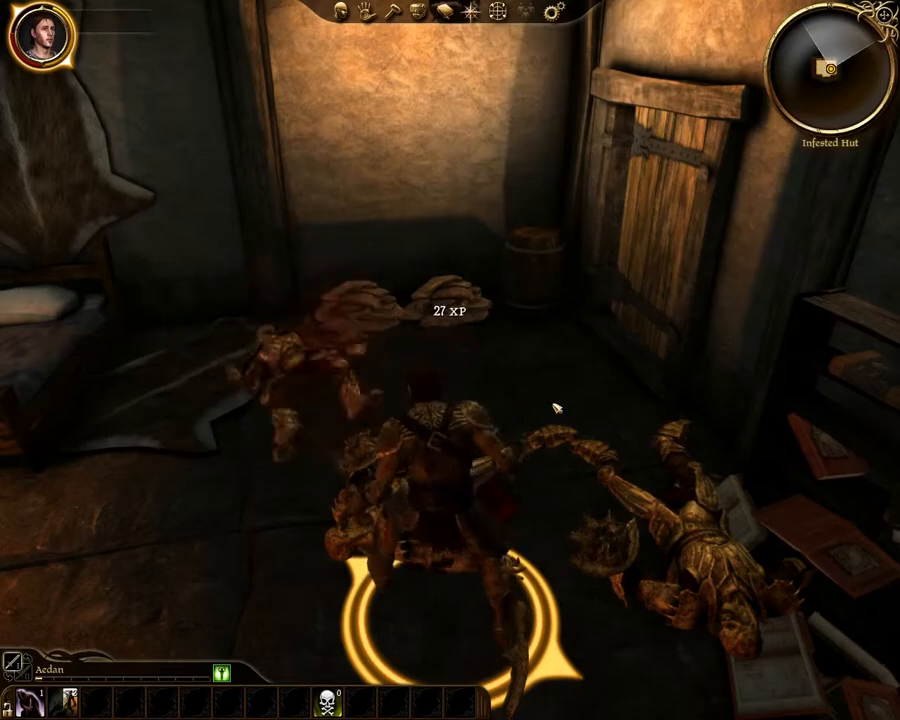
# Leave the hut, return to Sergie and talk to him, answering "Yes, I have." and continuing to the conversation's end.
pyautogui.moveTo(518, 438); pyautogui.dragTo(643, 298, button='right')
pyautogui.press('w')
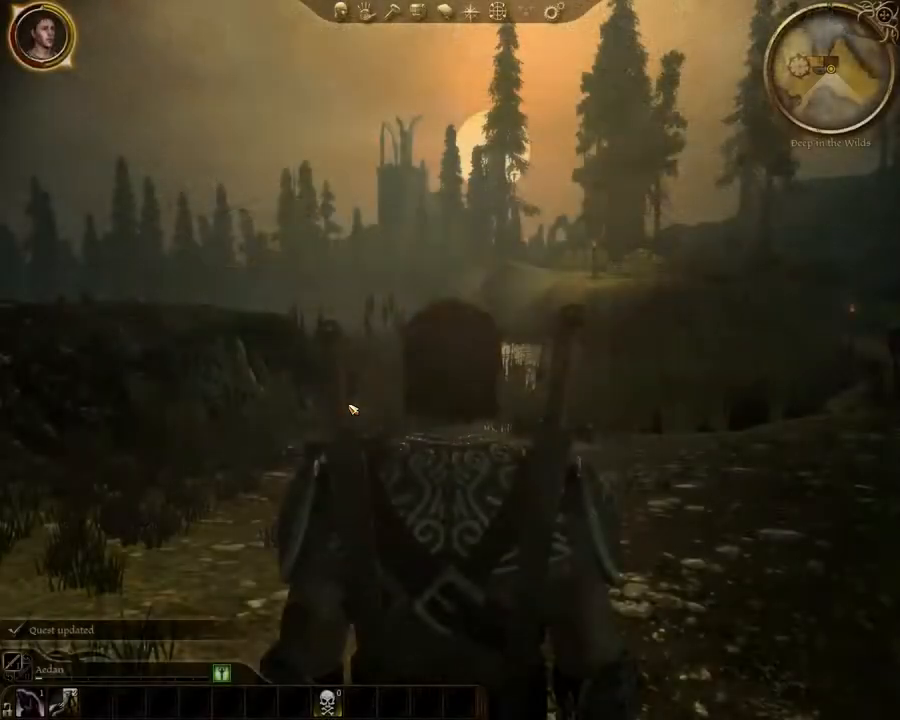
pyautogui.press('w')
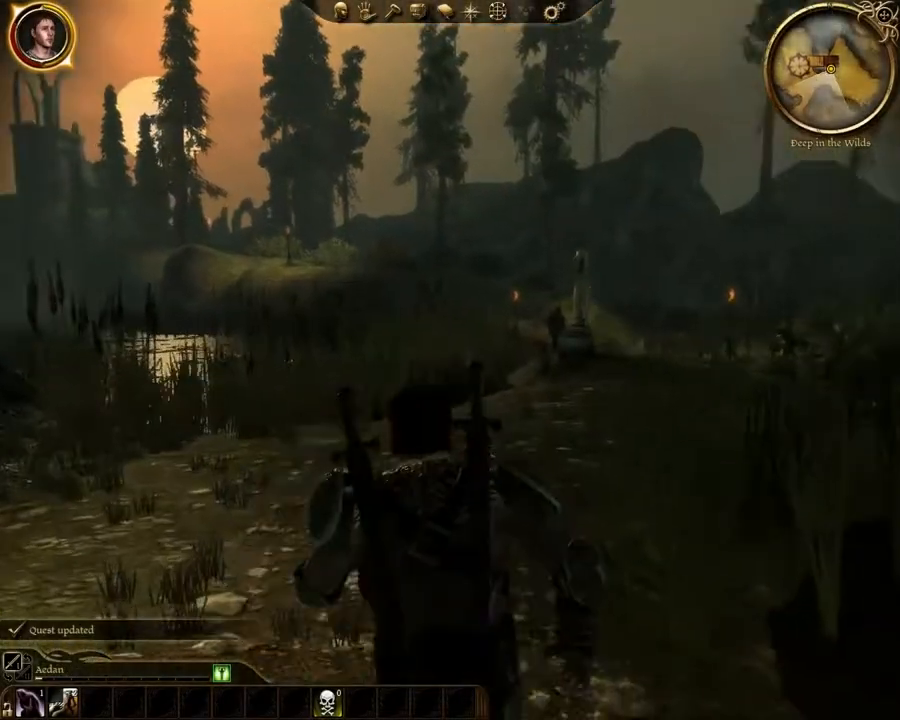
pyautogui.press('w')
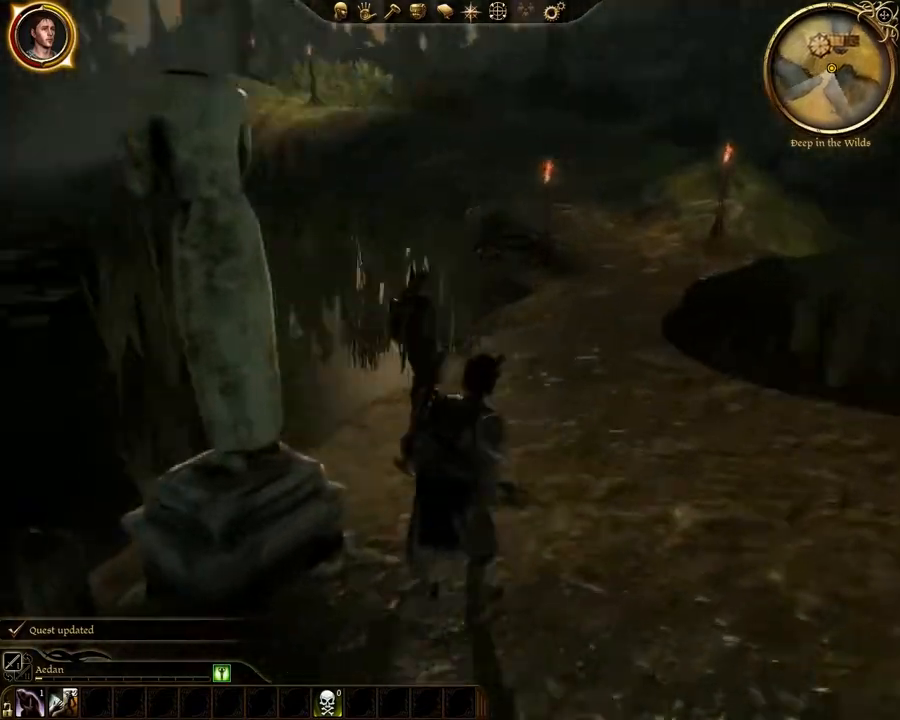
pyautogui.press('w')
pyautogui.moveTo(430, 400); pyautogui.dragTo(348, 404, button='right')
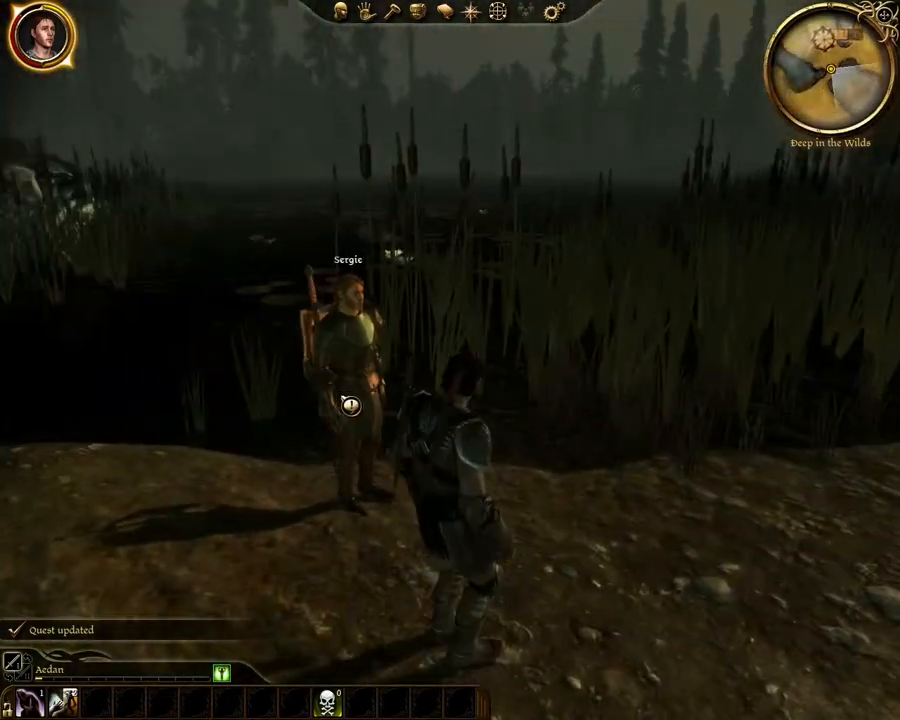
pyautogui.rightClick(348, 403)
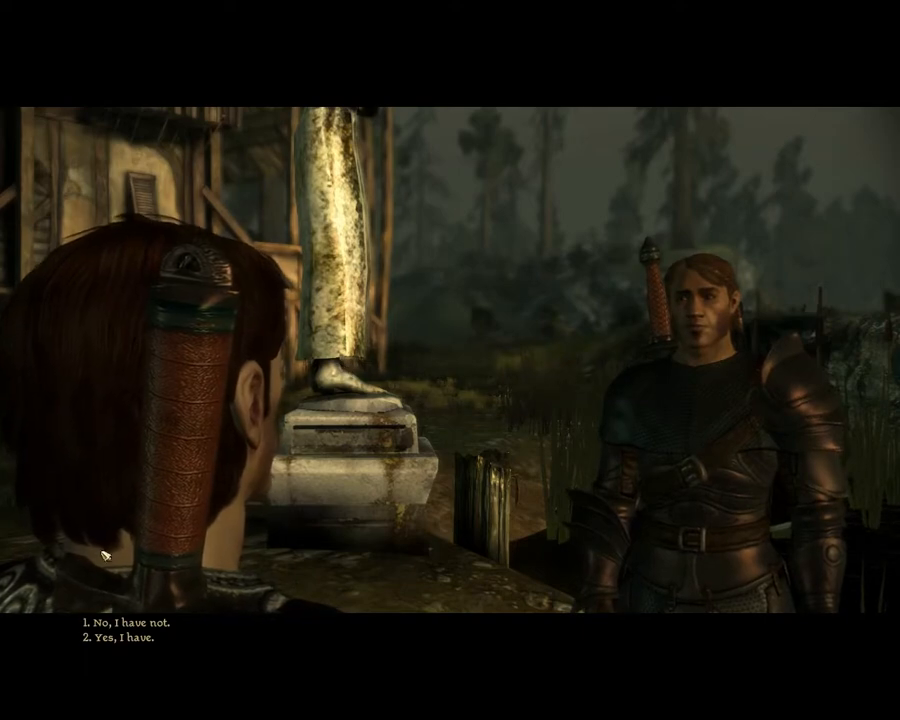
pyautogui.click(108, 641)
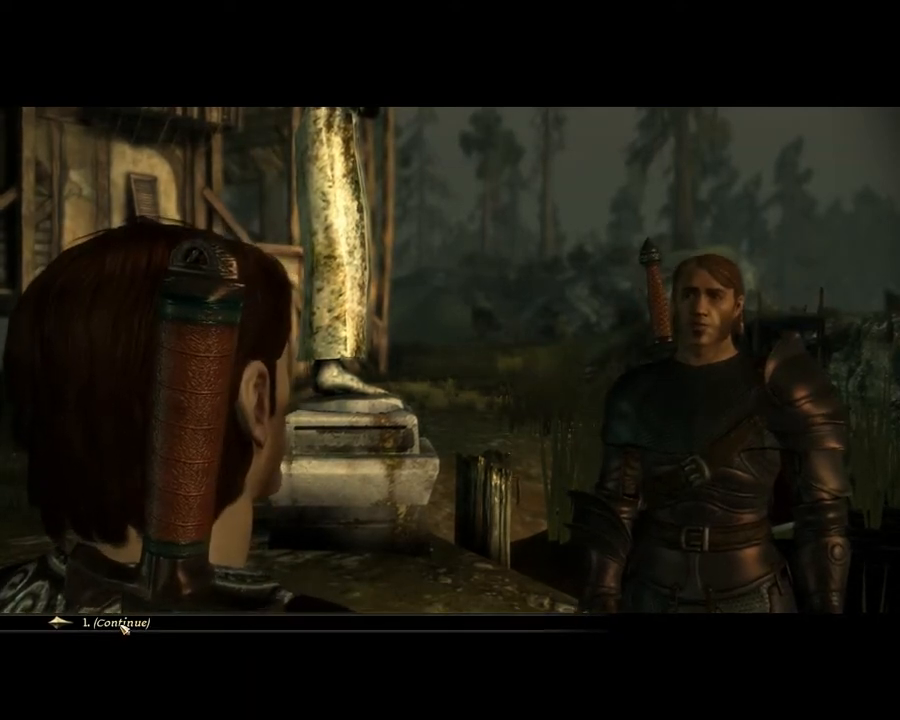
pyautogui.click(123, 628)
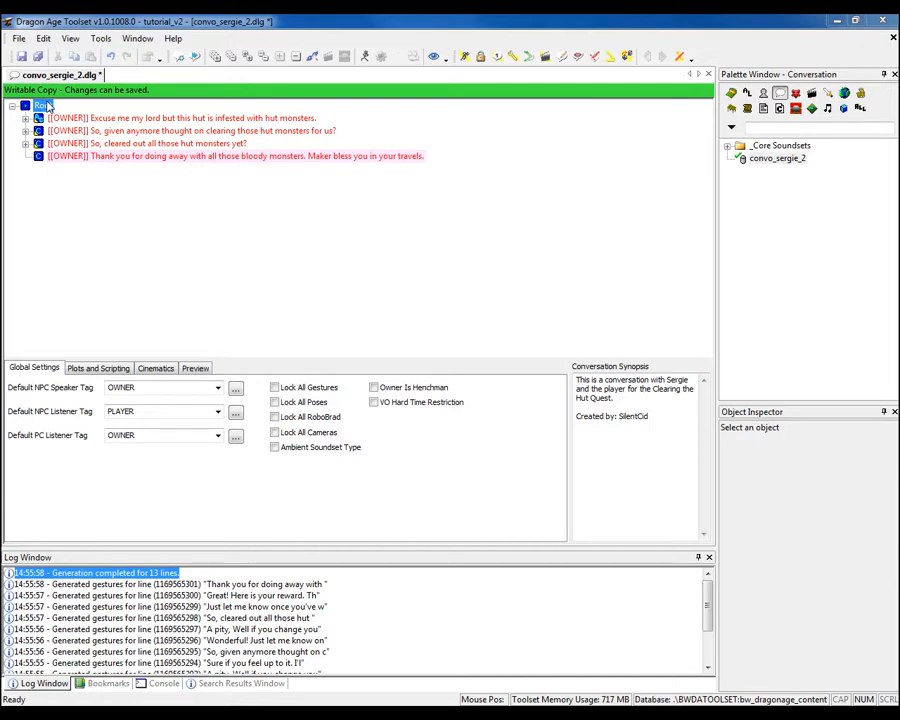
# In the Dragon Age Toolset, generate gestures for all children of the Root node and show the opening line's animations.
pyautogui.rightClick(47, 106)
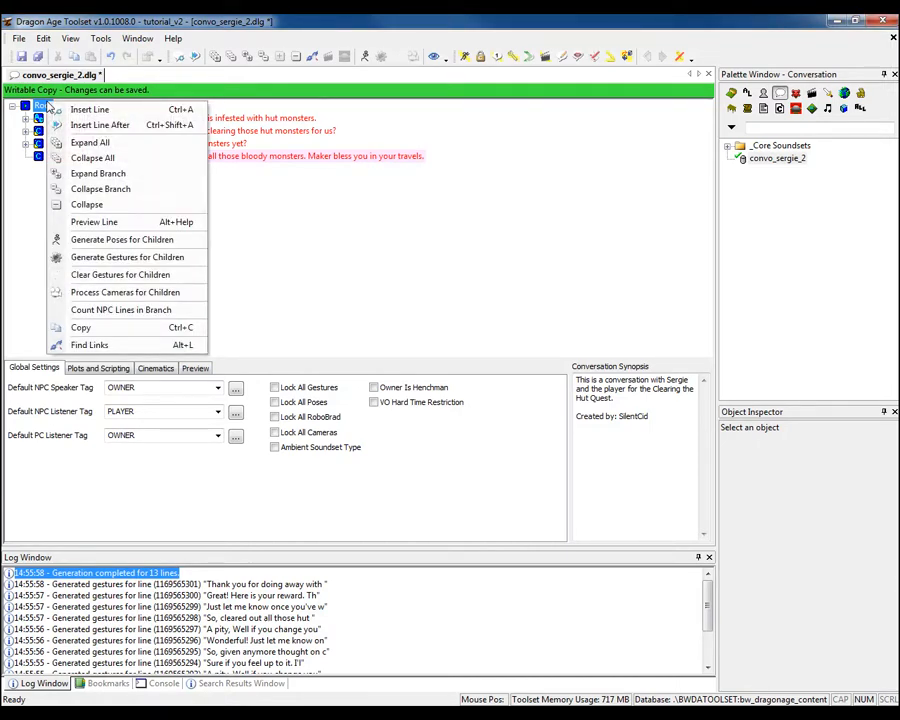
pyautogui.click(128, 257)
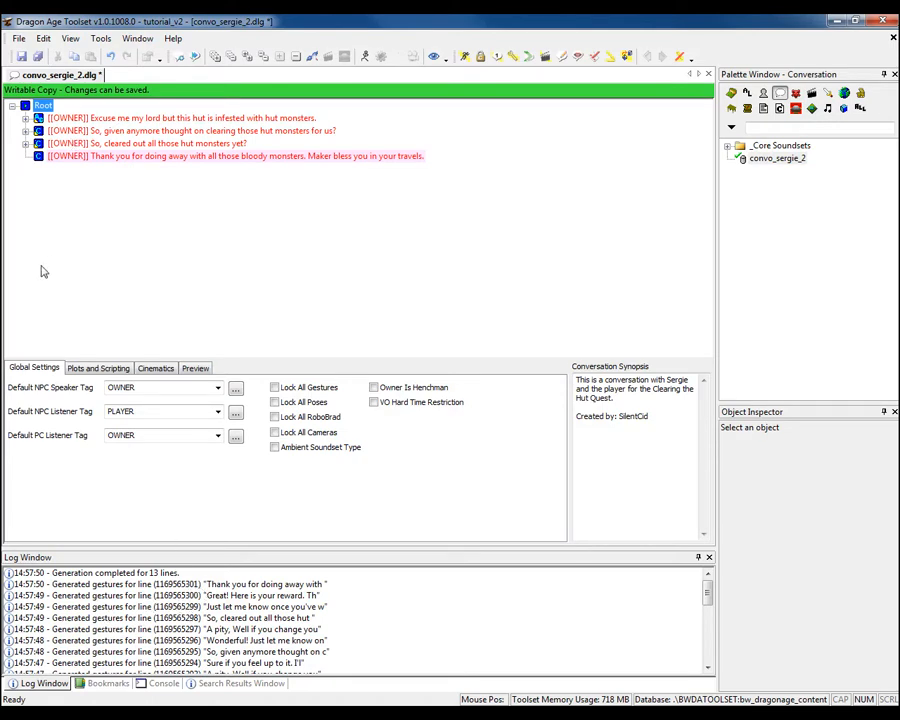
pyautogui.click(73, 119)
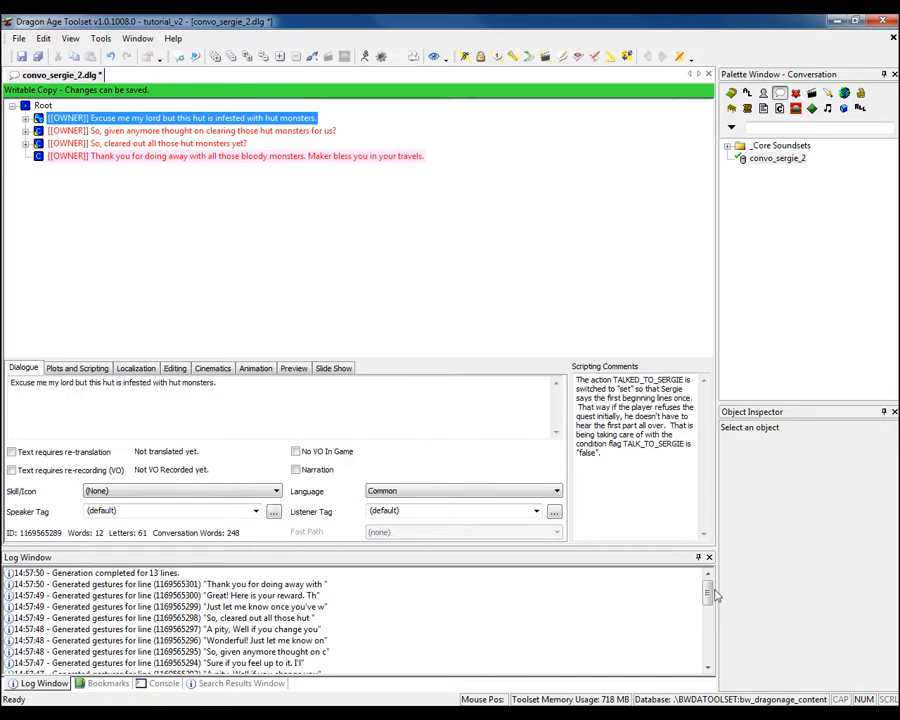
pyautogui.moveTo(707, 591)
pyautogui.mouseDown()
pyautogui.moveTo(705, 598)
pyautogui.moveTo(705, 573)
pyautogui.mouseUp()
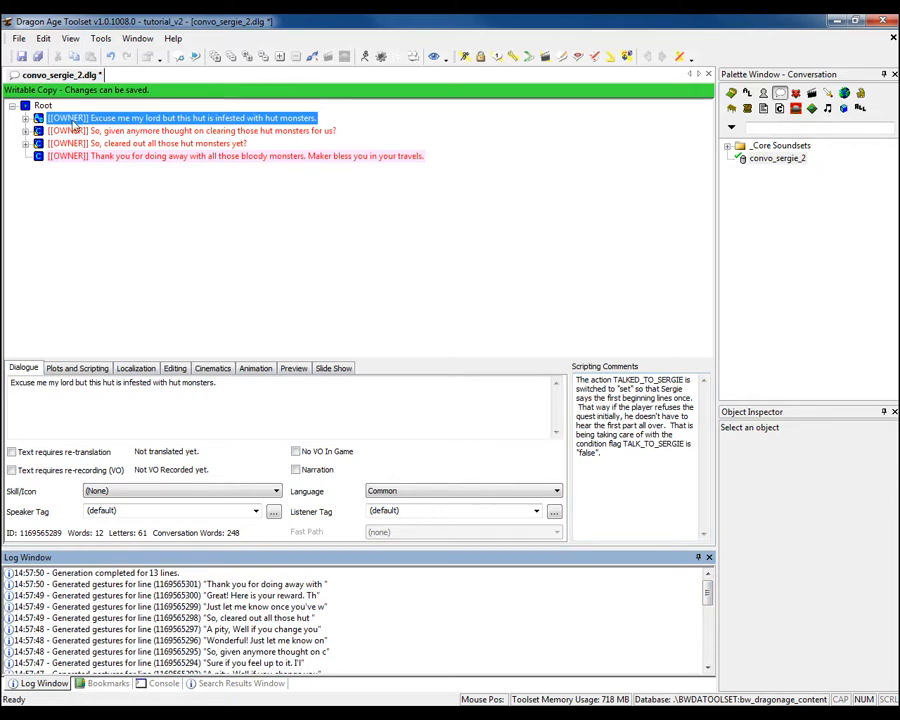
pyautogui.click(254, 370)
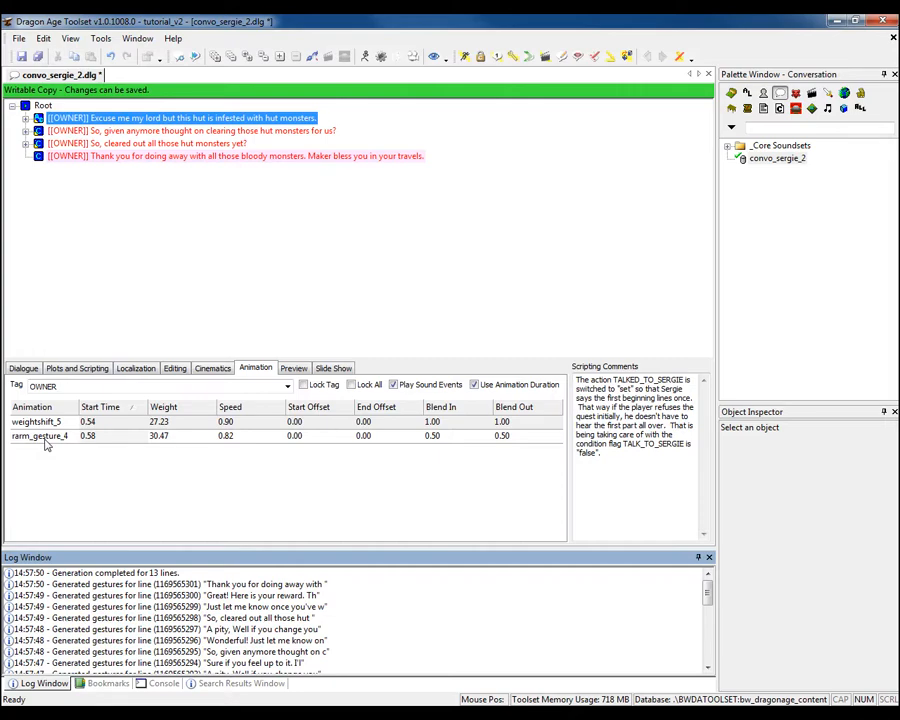
# Switch to Firefox and look through the DA Builder Wiki's Animation list for animation names and their descriptions, then put the browser away.
pyautogui.moveTo(249, 694)
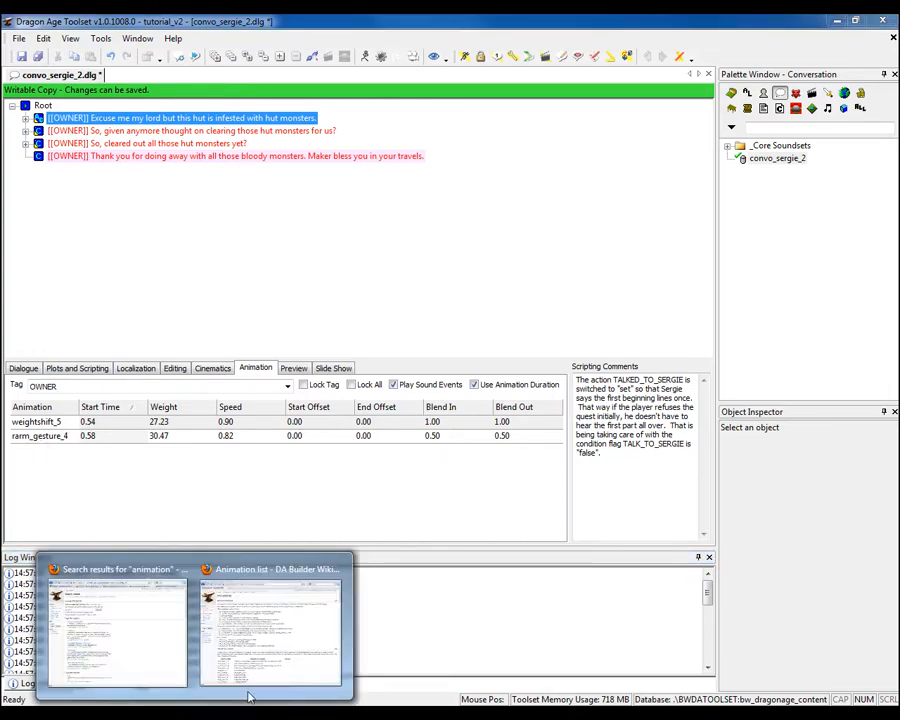
pyautogui.click(271, 624)
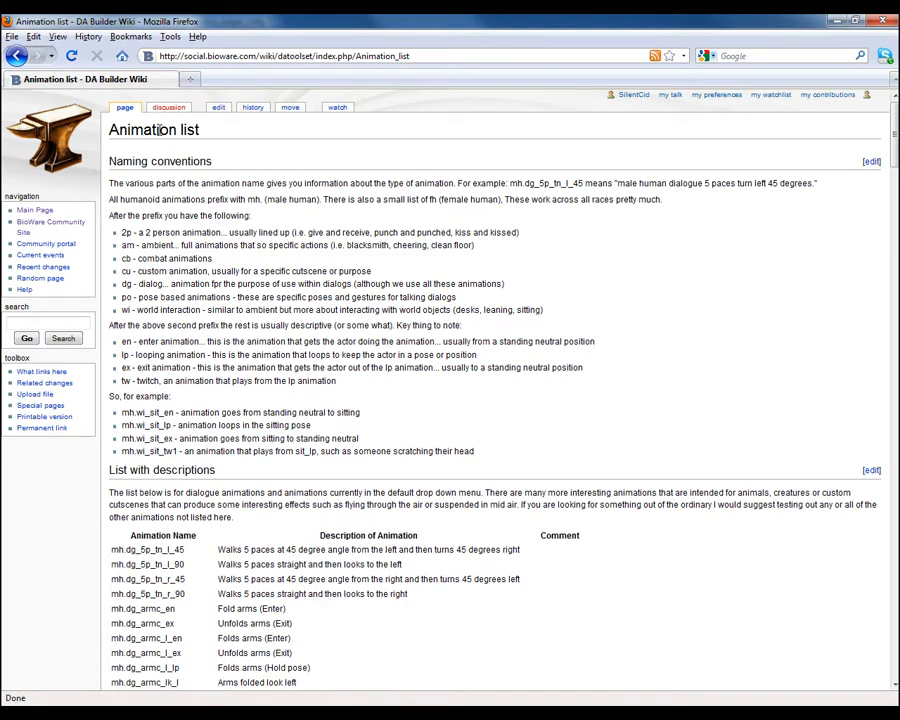
pyautogui.scroll(-5, 416, 523)
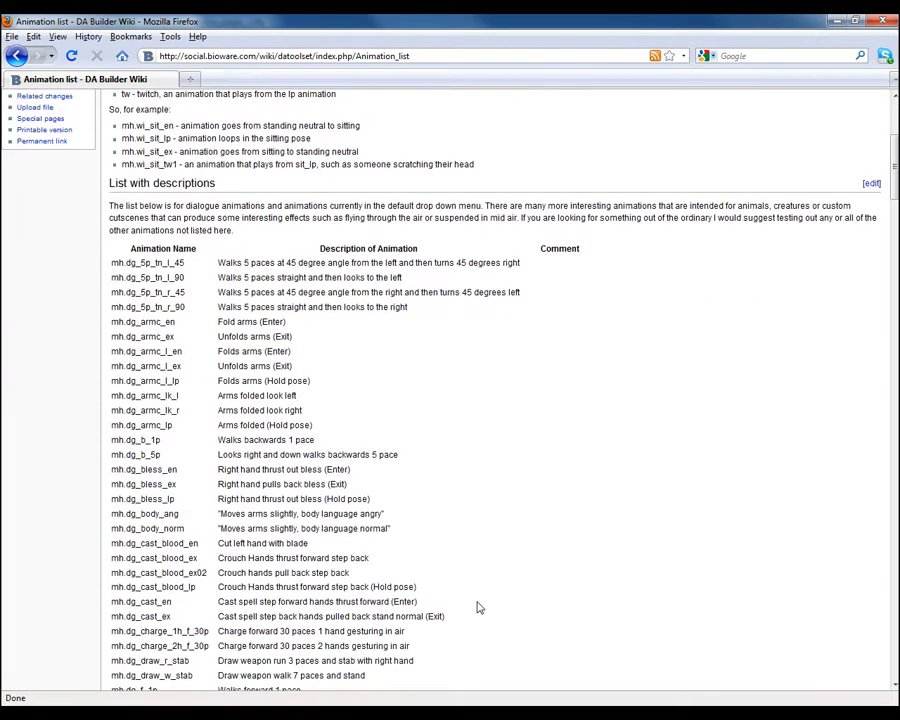
pyautogui.scroll(-4, 370, 372)
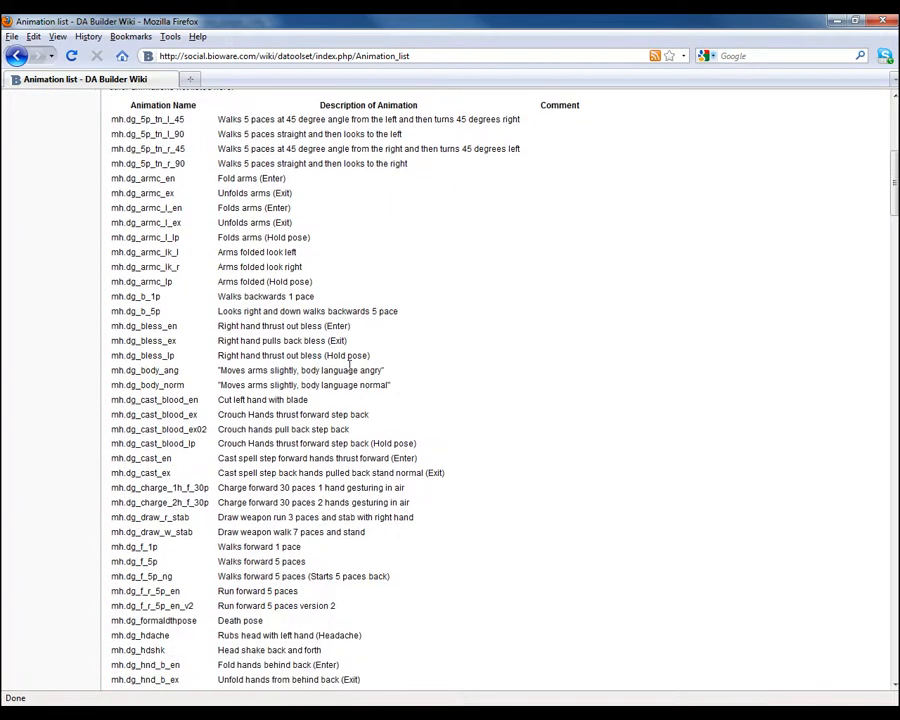
pyautogui.scroll(-8, 349, 371)
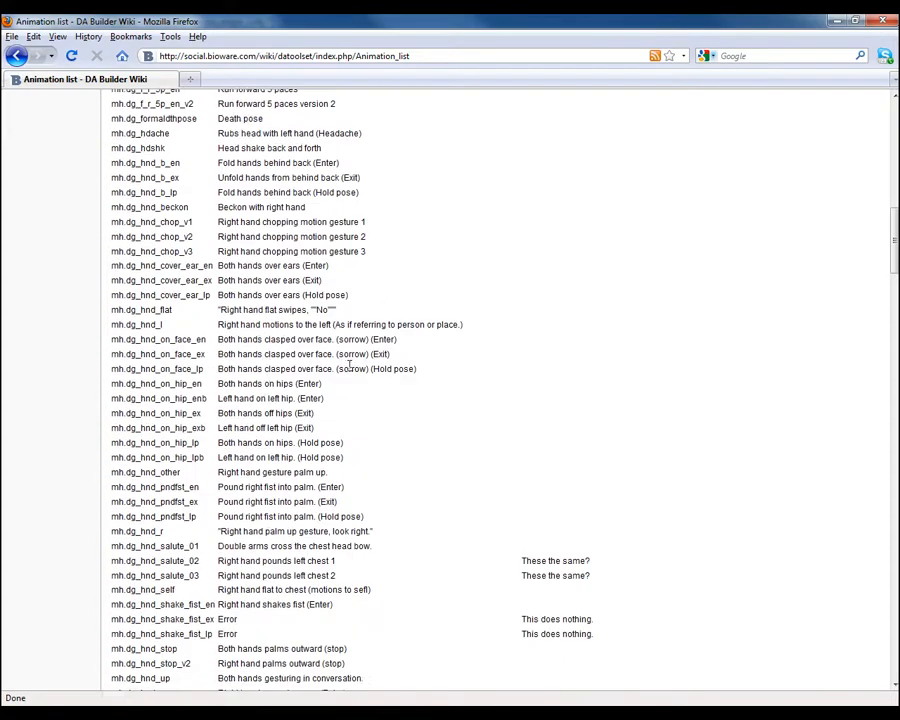
pyautogui.scroll(-1, 349, 371)
pyautogui.scroll(-2, 349, 371)
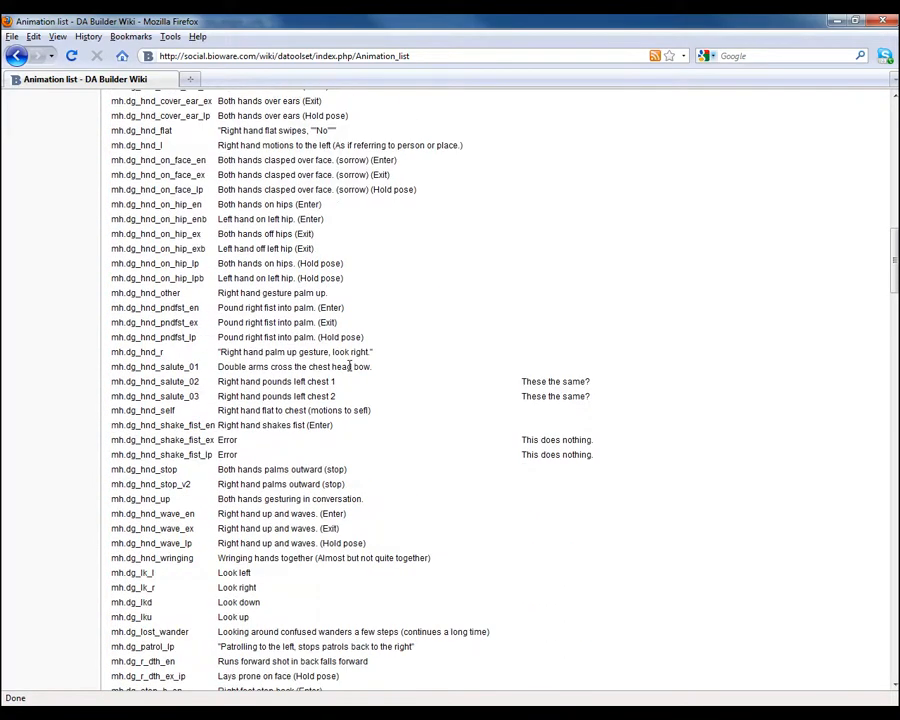
pyautogui.scroll(-10, 349, 367)
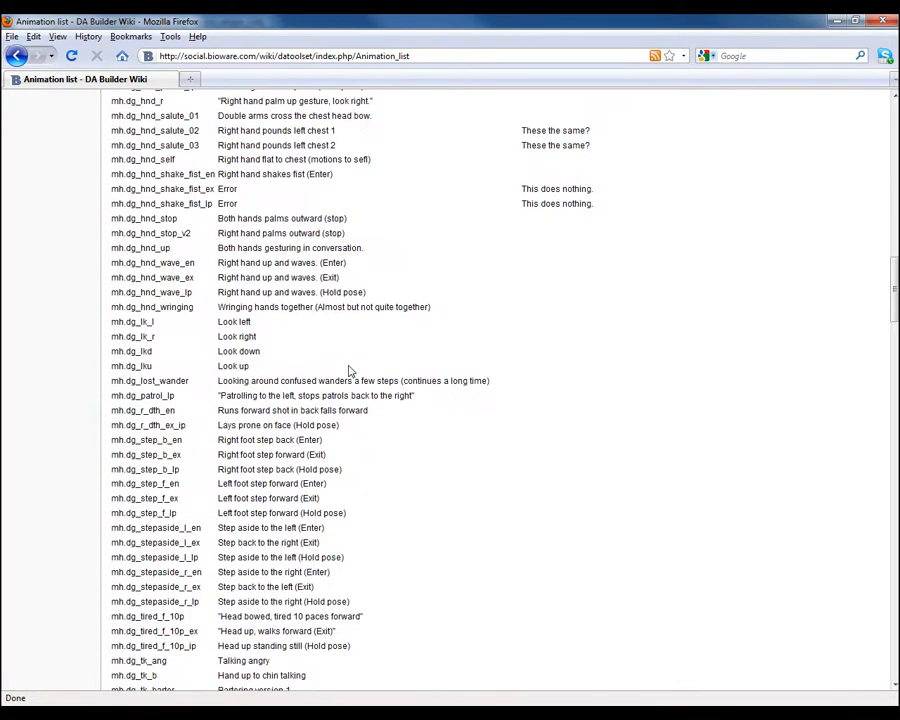
pyautogui.scroll(-3, 349, 368)
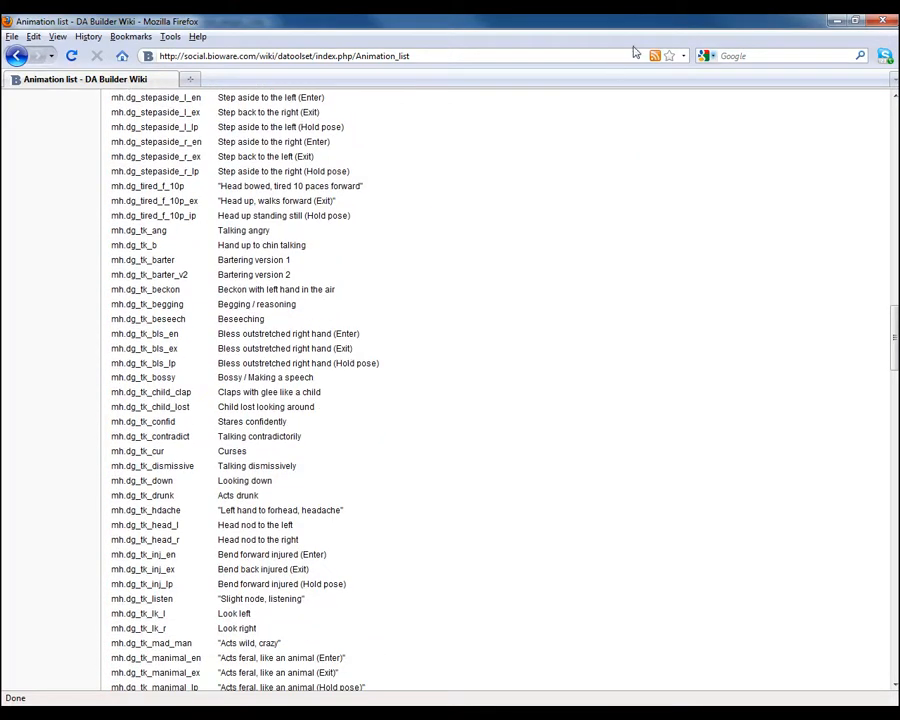
pyautogui.click(836, 20)
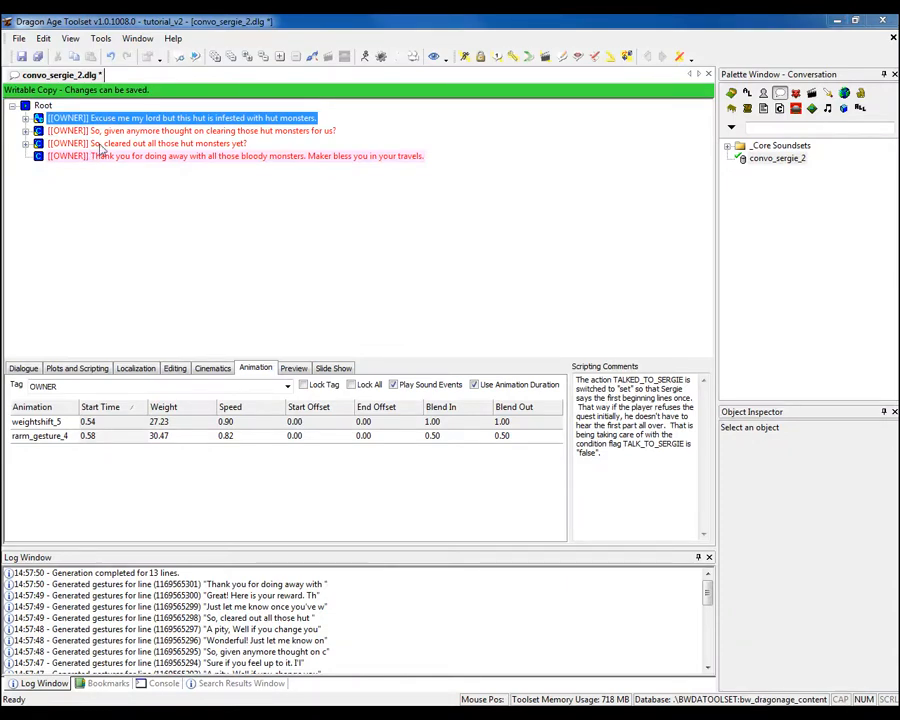
# View the animations of "So, given anymore thought on clearing those hut monsters for us?" and expand the "So, cleared out all those hut monsters yet?" branch.
pyautogui.doubleClick(72, 131)
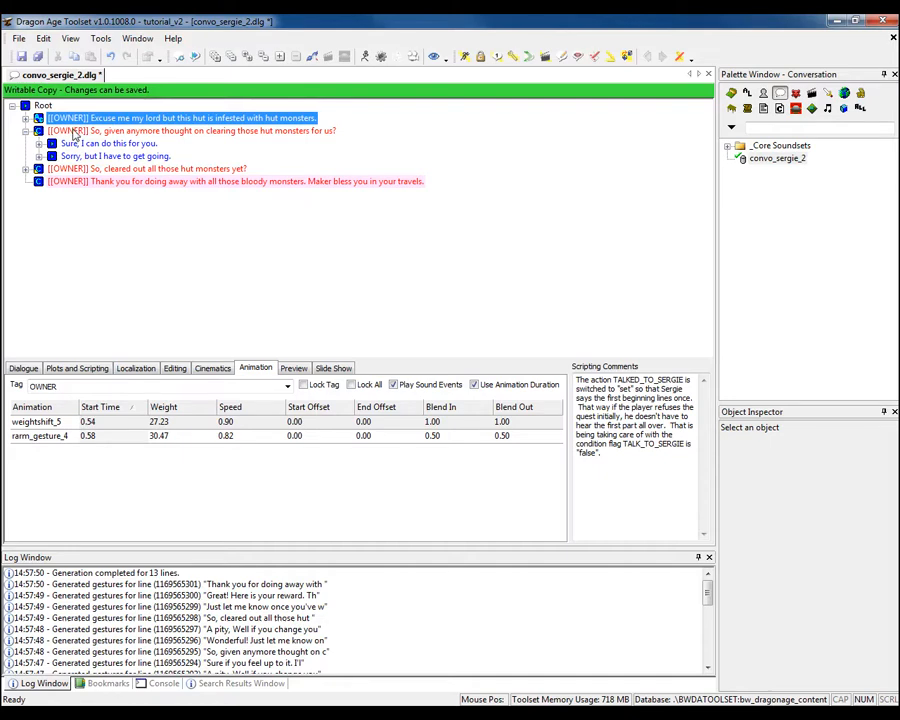
pyautogui.click(72, 131)
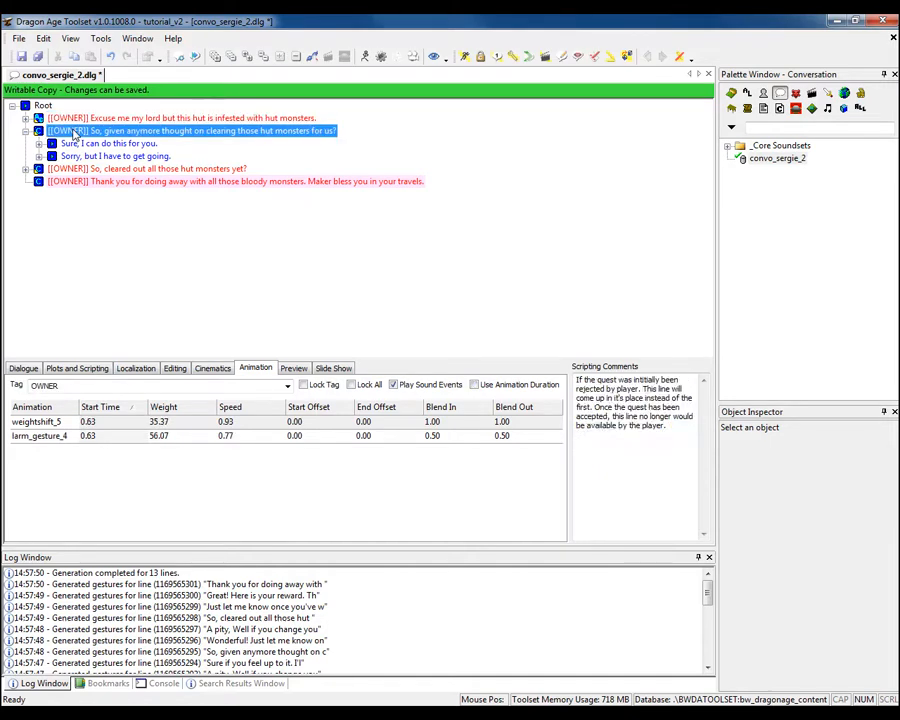
pyautogui.click(25, 170)
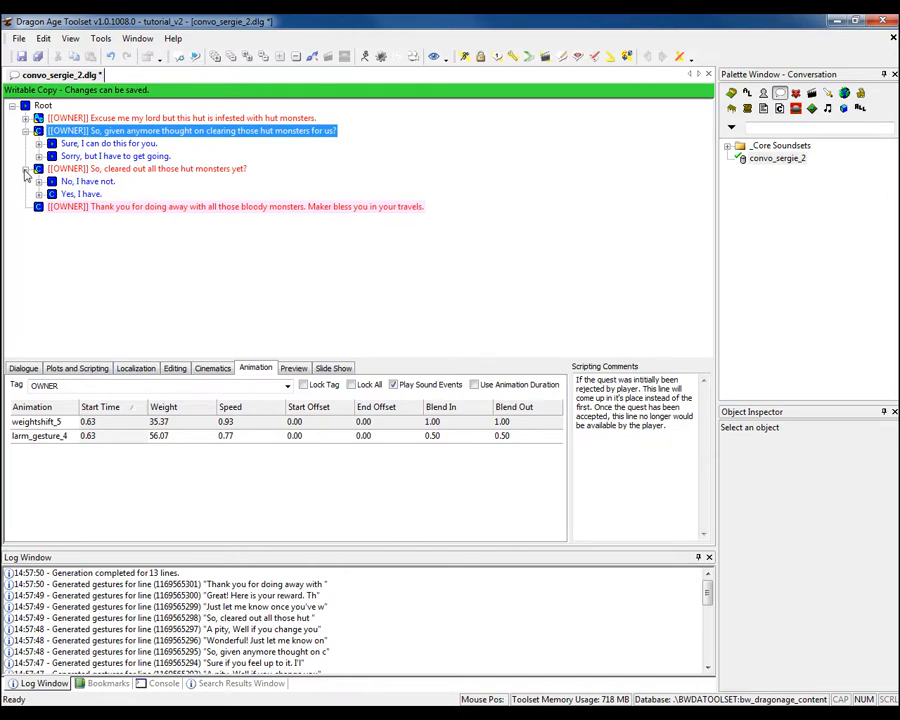
# Inspect the weightshift_5 and larm_gesture_4 animation entries of the selected line and save the convo_sergie_2 conversation.
pyautogui.click(65, 437)
pyautogui.click(84, 437)
pyautogui.moveTo(104, 492)
pyautogui.mouseDown()
pyautogui.moveTo(108, 452)
pyautogui.moveTo(112, 557)
pyautogui.moveTo(115, 465)
pyautogui.moveTo(114, 474)
pyautogui.mouseUp()
pyautogui.click(203, 514)
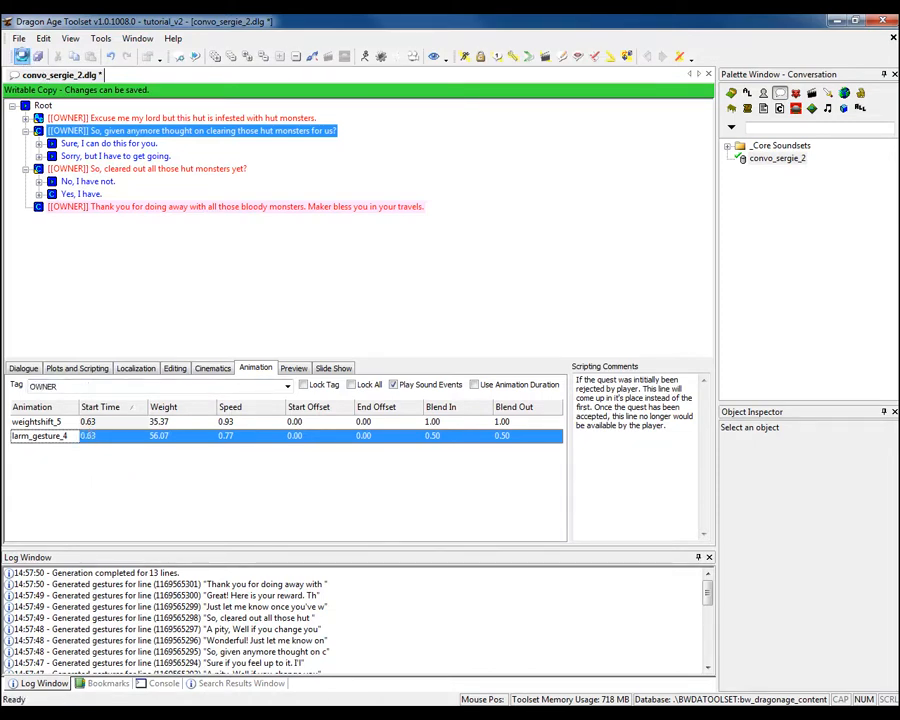
pyautogui.click(21, 56)
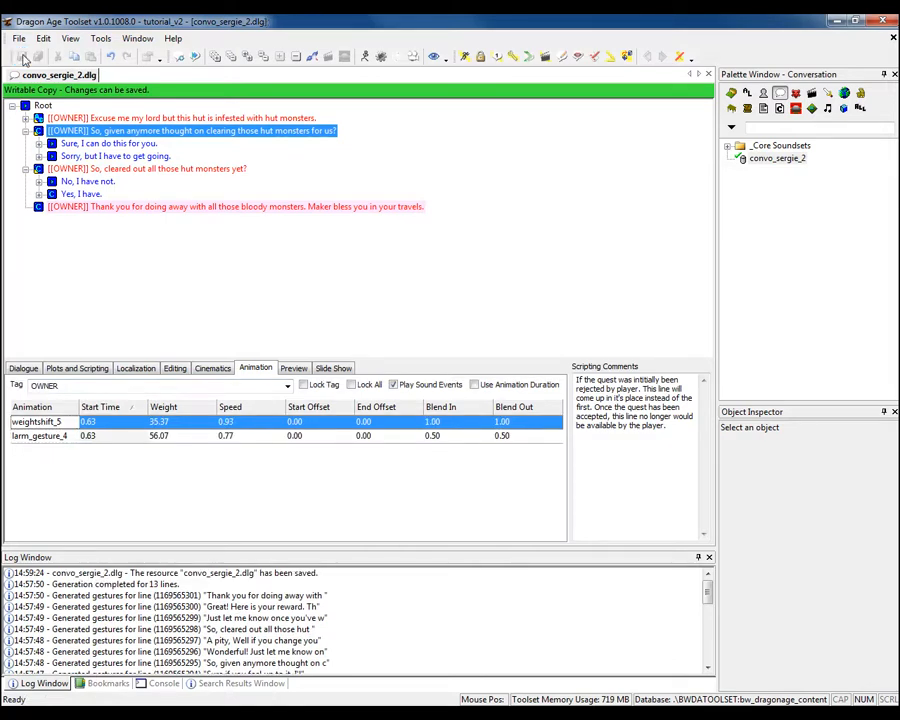
# Export all the module's own resources, from clear_the_hut_2.plo to tutorial_module_v2.nss, without dependent resources.
pyautogui.click(859, 108)
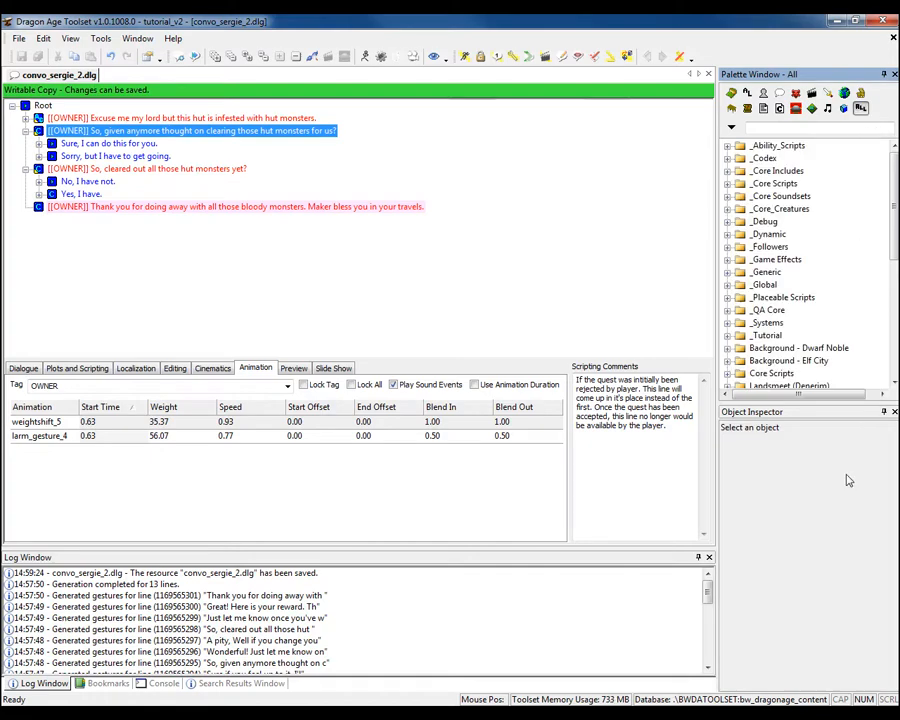
pyautogui.moveTo(894, 200); pyautogui.dragTo(895, 375)
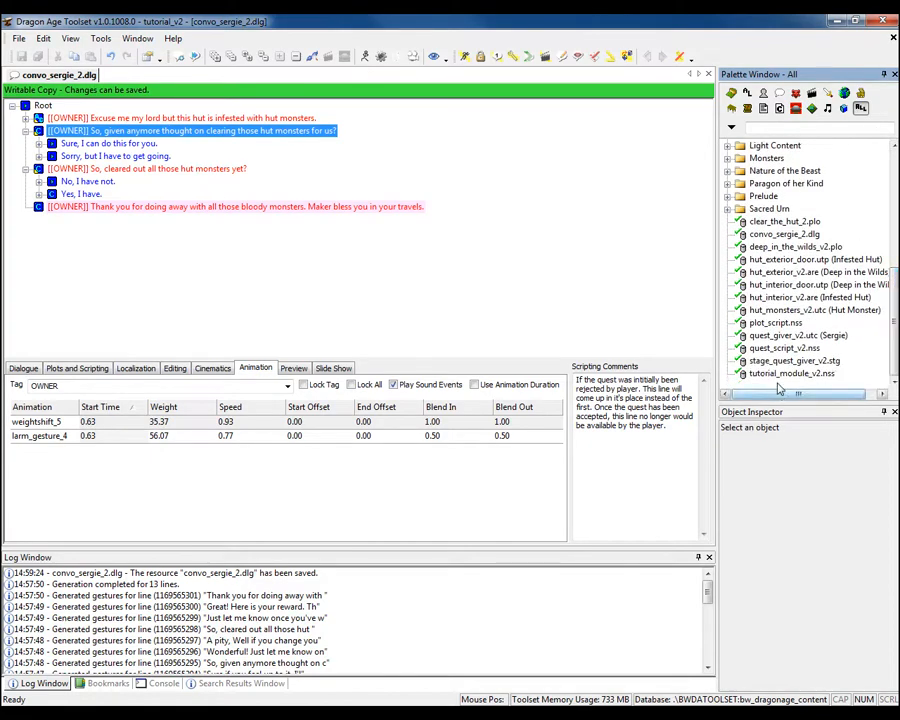
pyautogui.moveTo(790, 373); pyautogui.dragTo(755, 229)
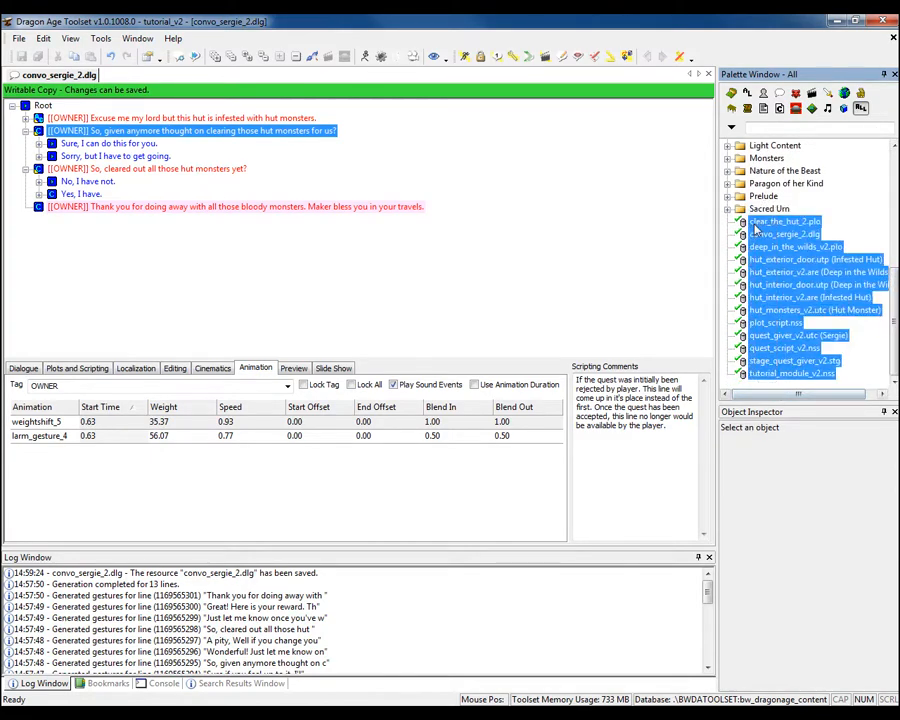
pyautogui.rightClick(770, 224)
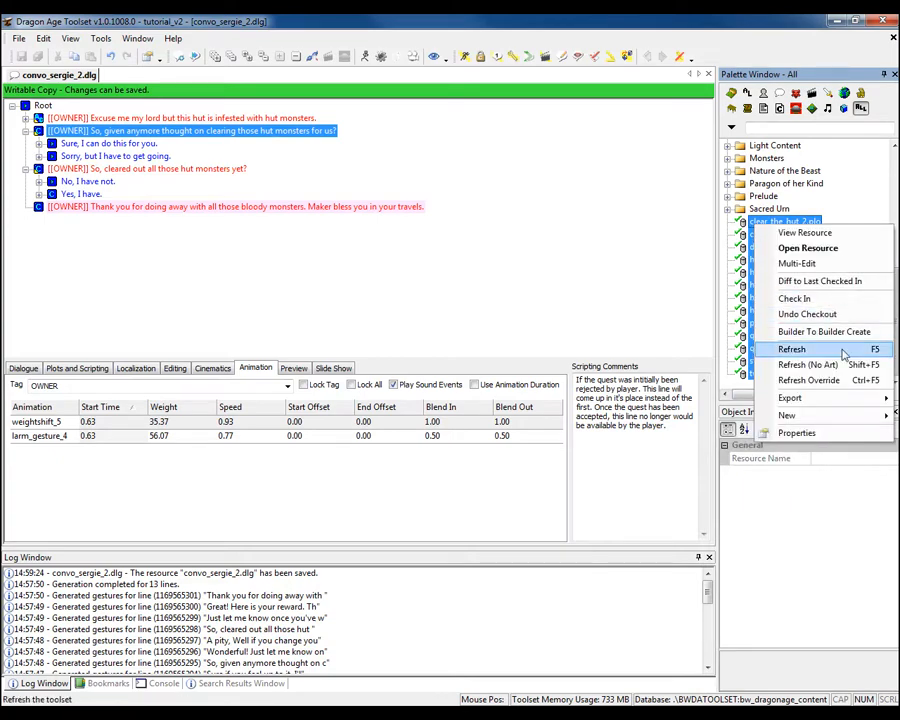
pyautogui.moveTo(828, 398)
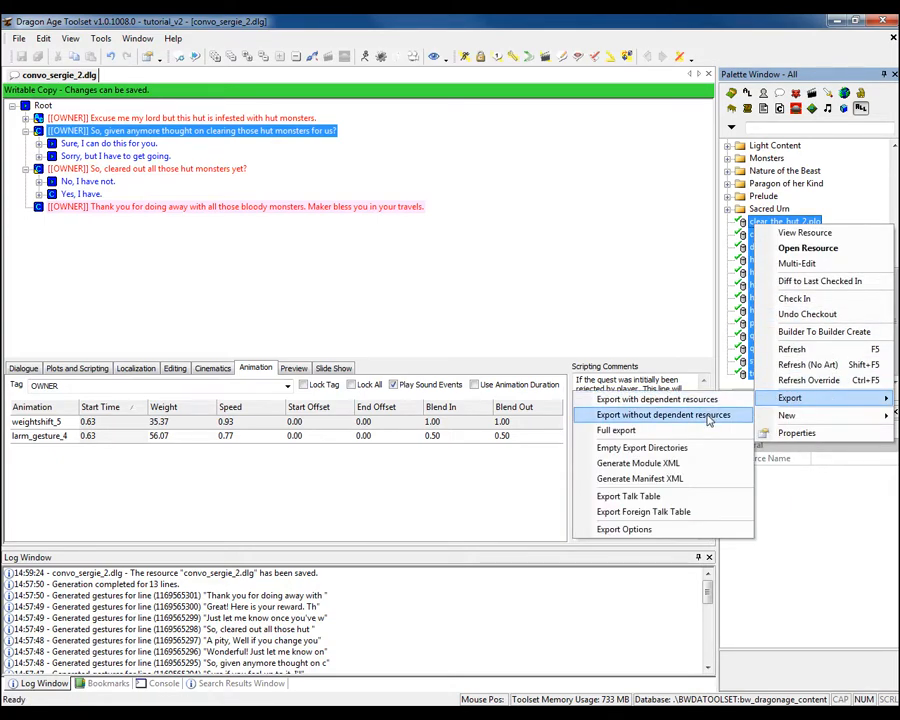
pyautogui.click(640, 413)
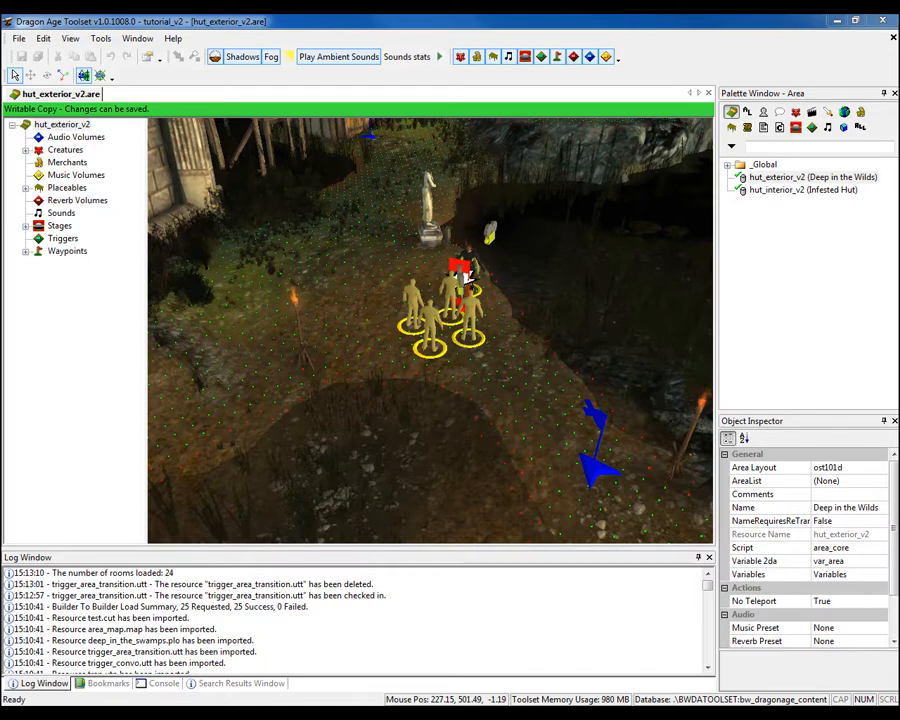
# Create a new trigger resource named trigger_convo_sergie in the tutorial_v2 module.
pyautogui.click(18, 39)
pyautogui.moveTo(40, 54)
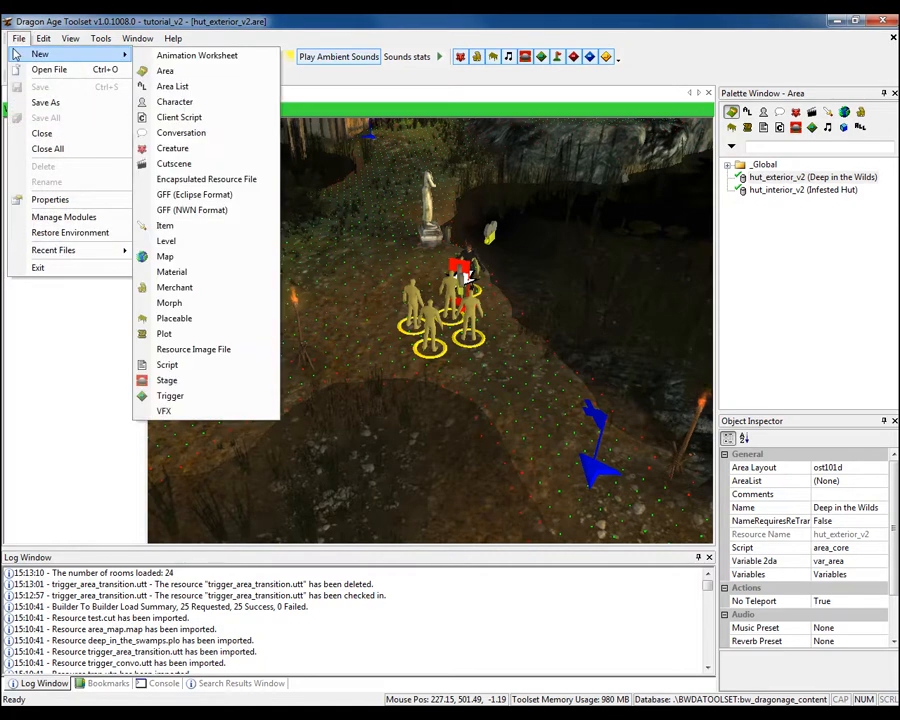
pyautogui.click(170, 396)
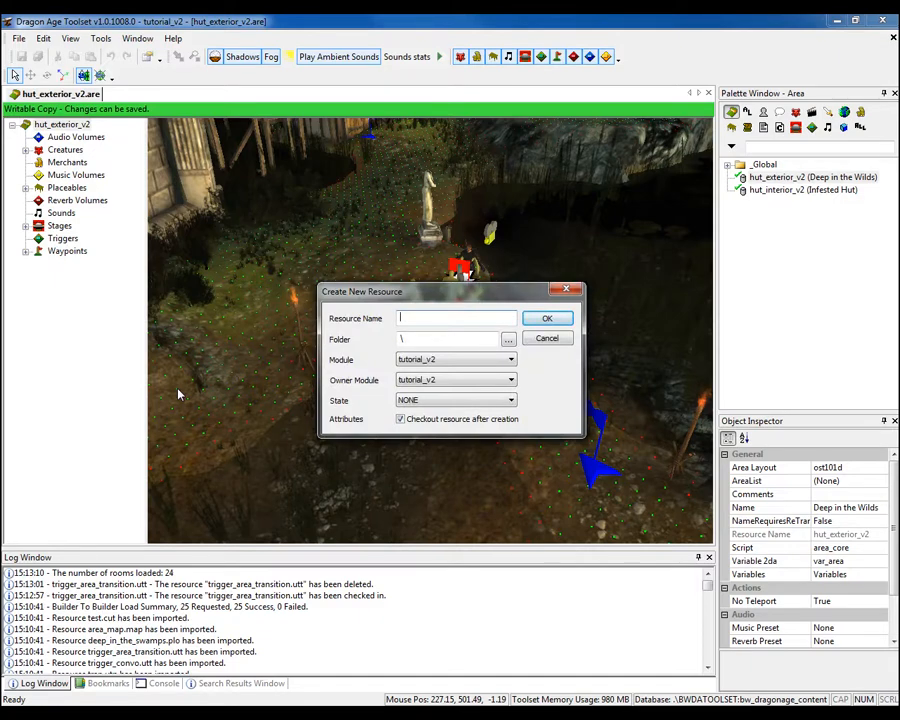
pyautogui.write('trigger_convo_sergie')
pyautogui.press('Return')
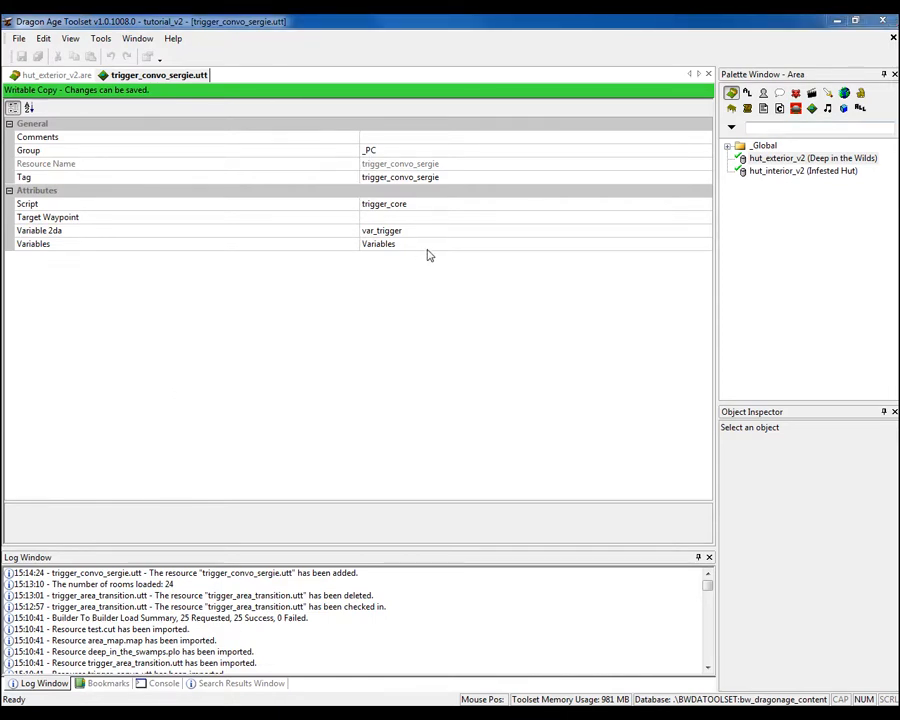
# Set the script of trigger_convo_sergie to gen00tr_talk.
pyautogui.click(686, 207)
pyautogui.click(706, 206)
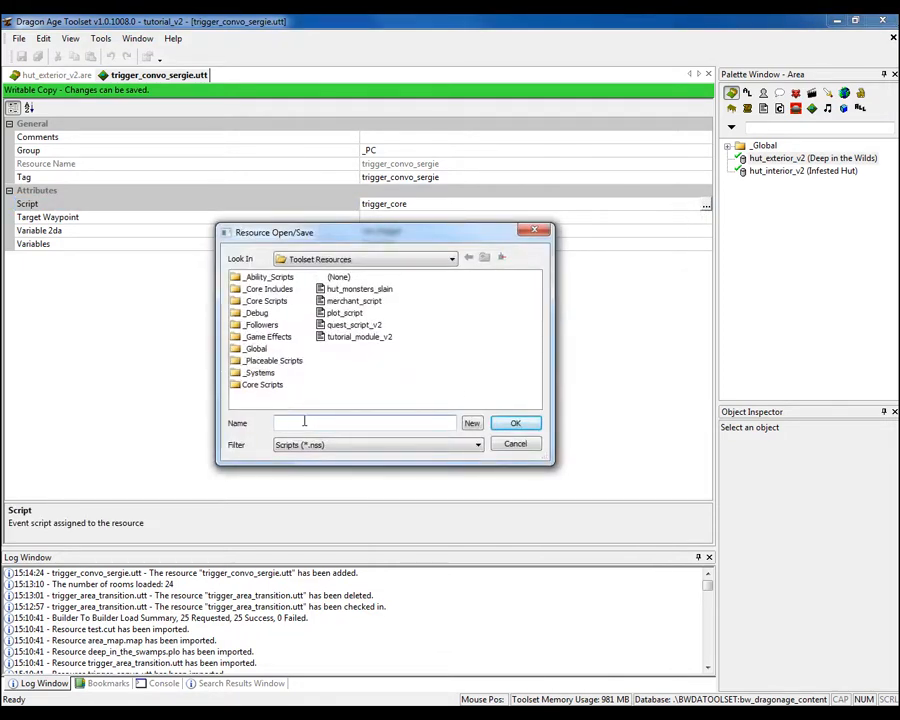
pyautogui.write('gen00tr_talk.nss')
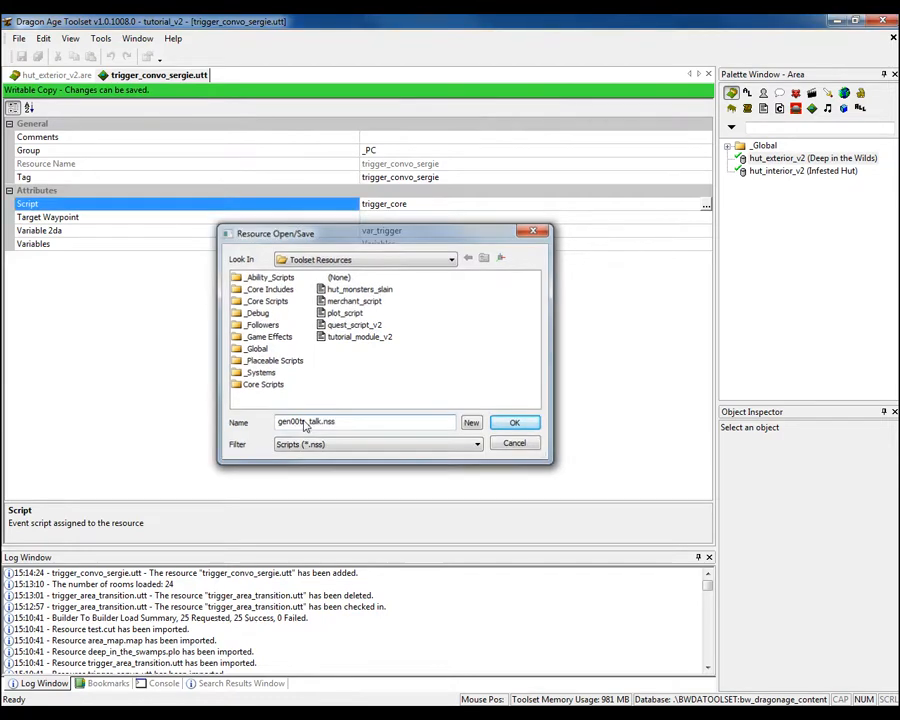
pyautogui.press('Return')
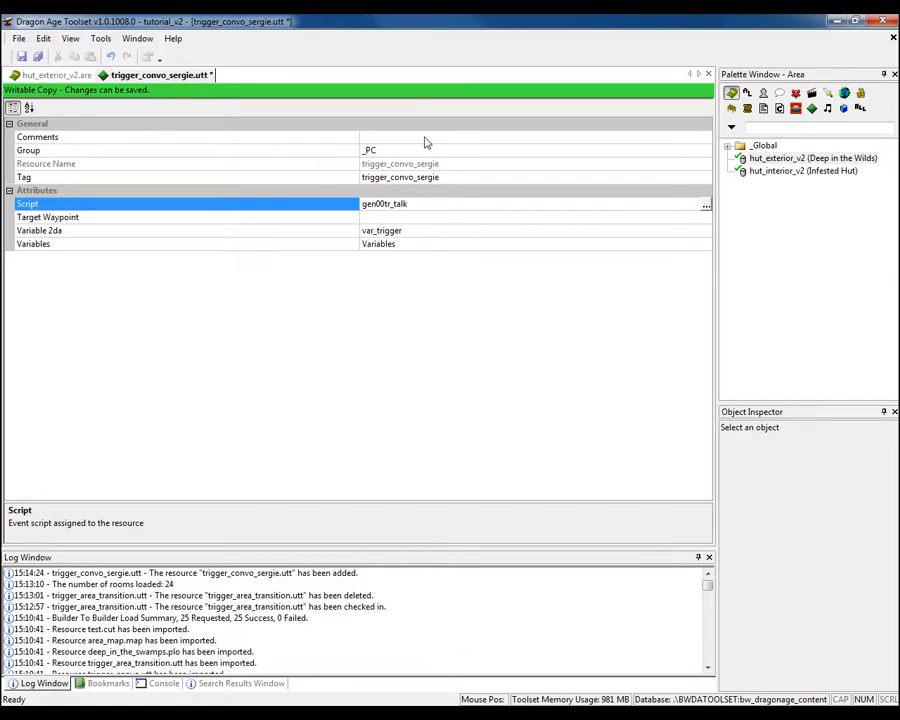
# Look through the trigger's variables in the var_trigger table.
pyautogui.click(700, 246)
pyautogui.click(705, 246)
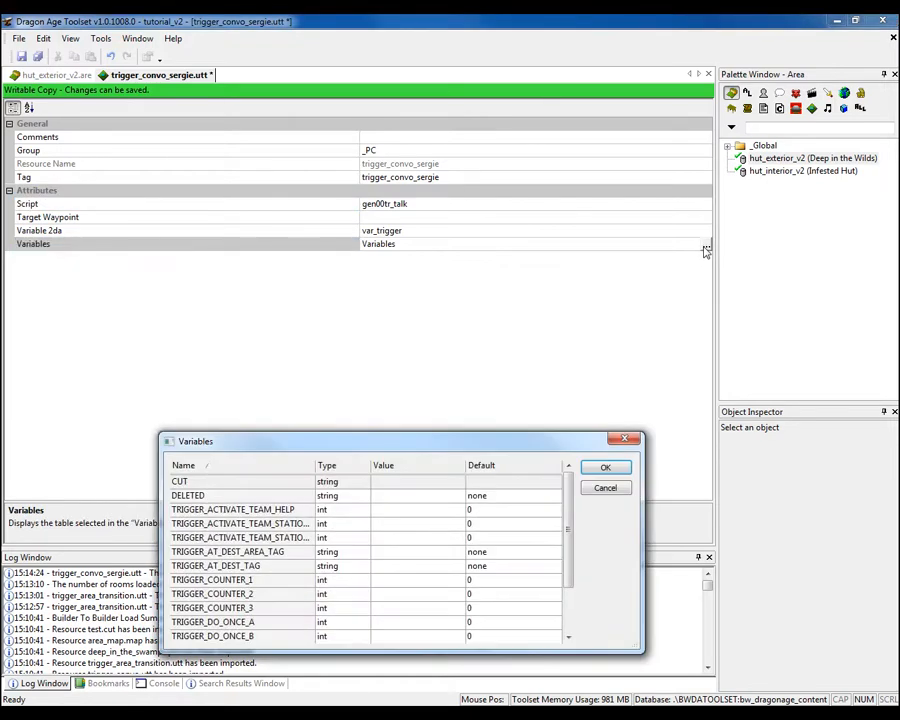
pyautogui.moveTo(567, 500); pyautogui.dragTo(568, 526)
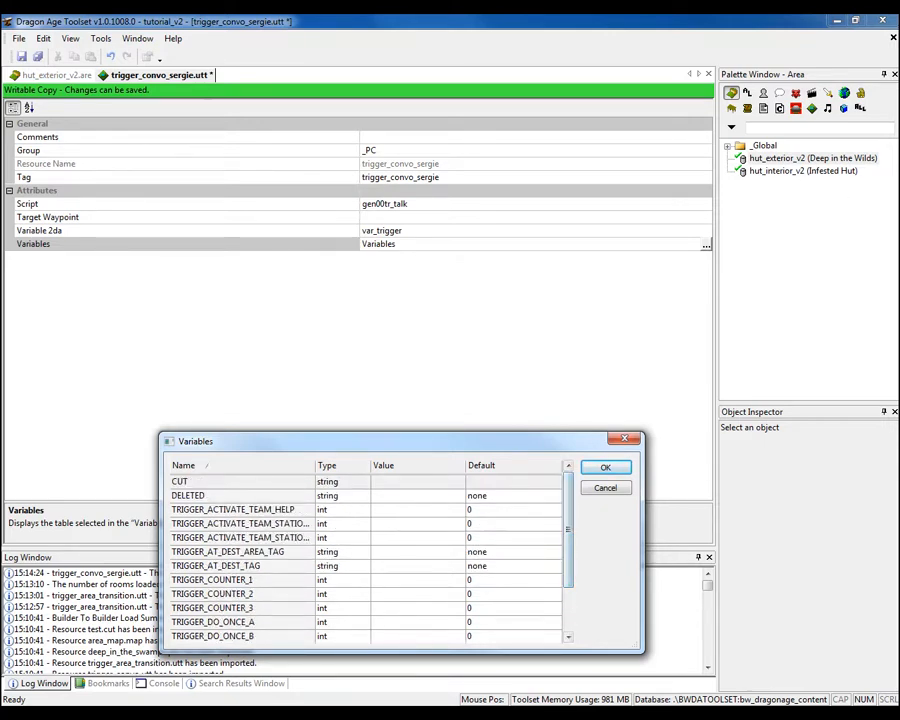
pyautogui.click(605, 467)
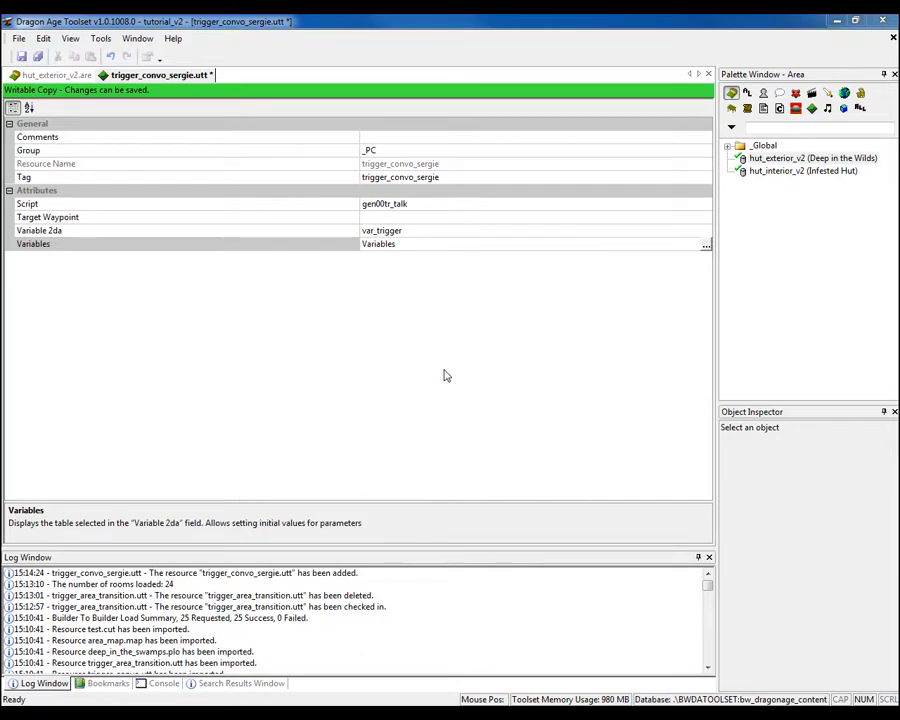
# Set the trigger's Variable 2da to var_trigger_talk.
pyautogui.click(512, 231)
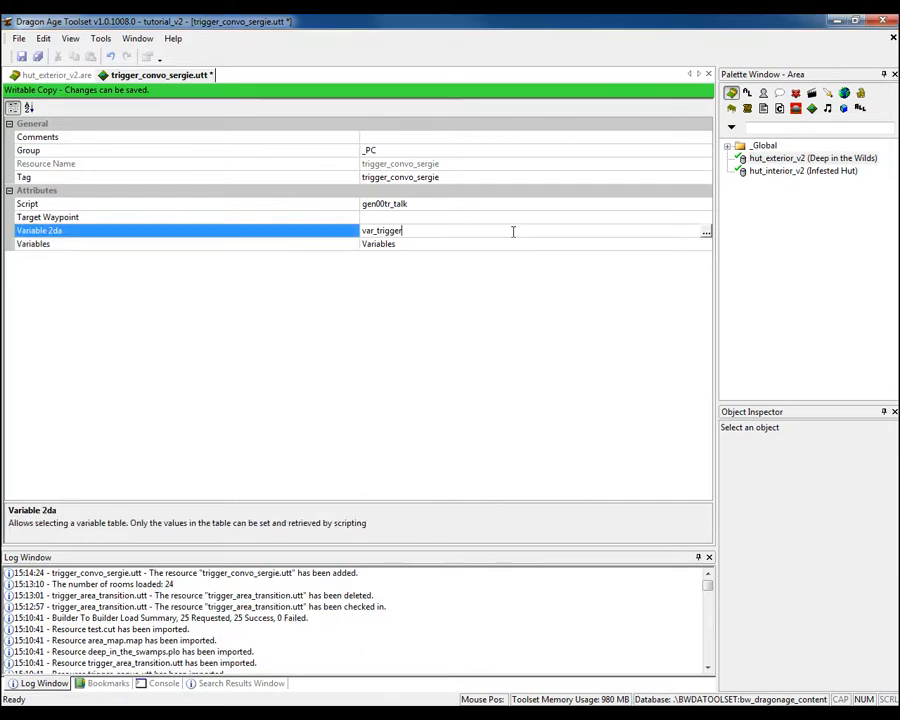
pyautogui.click(706, 232)
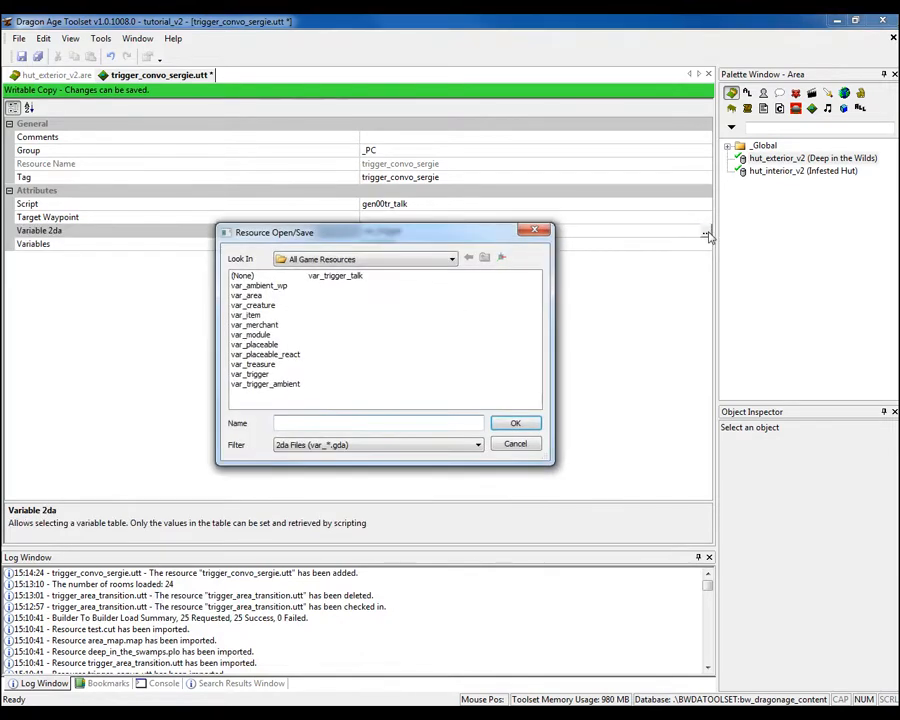
pyautogui.click(335, 276)
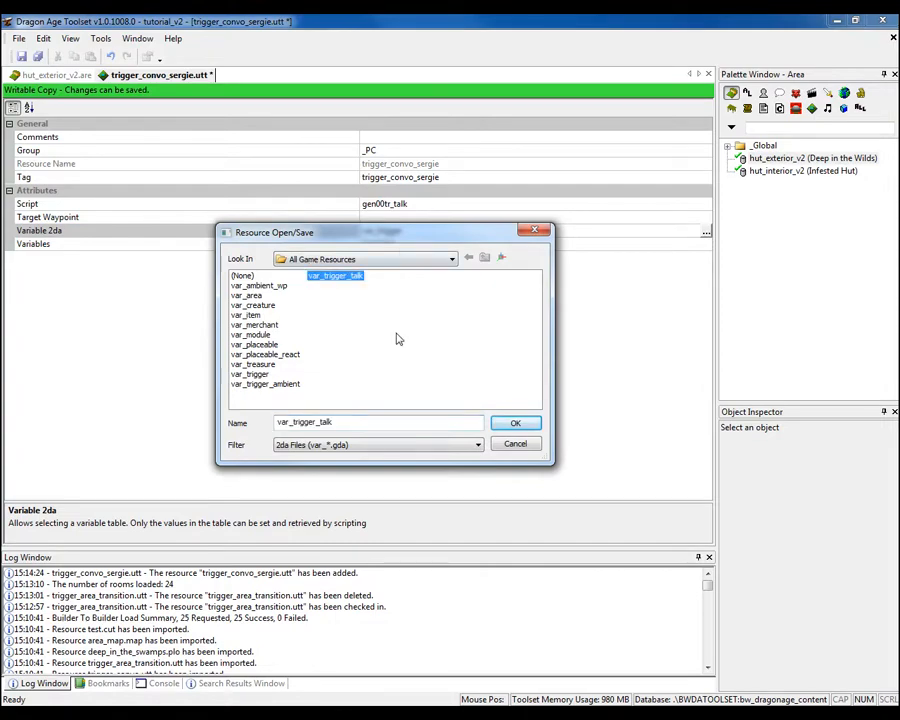
pyautogui.click(512, 424)
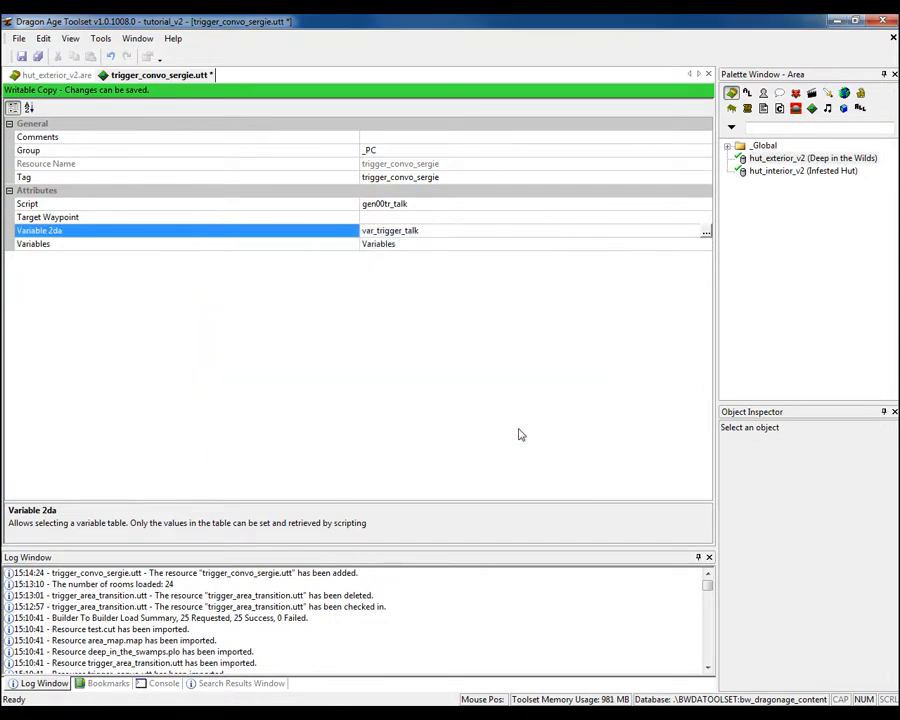
# Look through the talk trigger's variables down to TRIG_TALK_SPEAKER and check Sergie's resource name among the creatures.
pyautogui.click(706, 250)
pyautogui.click(706, 250)
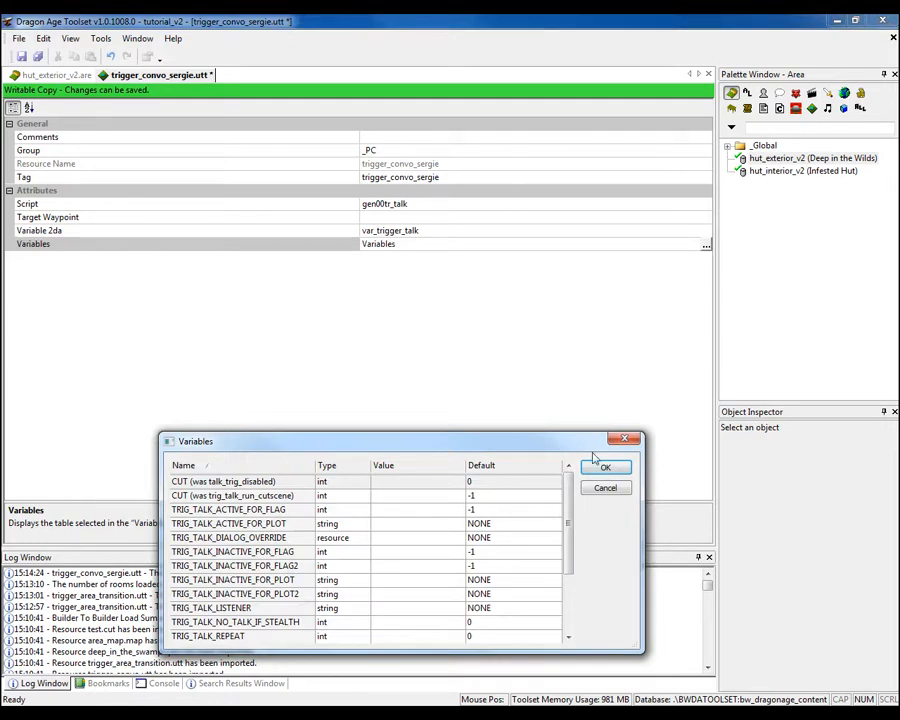
pyautogui.moveTo(567, 518); pyautogui.dragTo(566, 590)
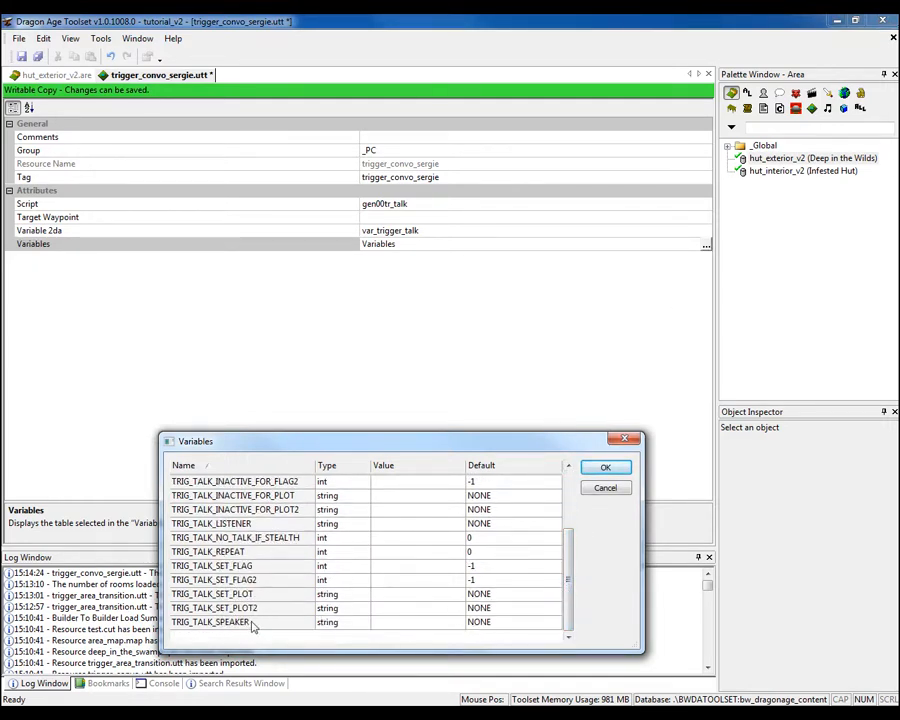
pyautogui.click(595, 489)
pyautogui.click(796, 93)
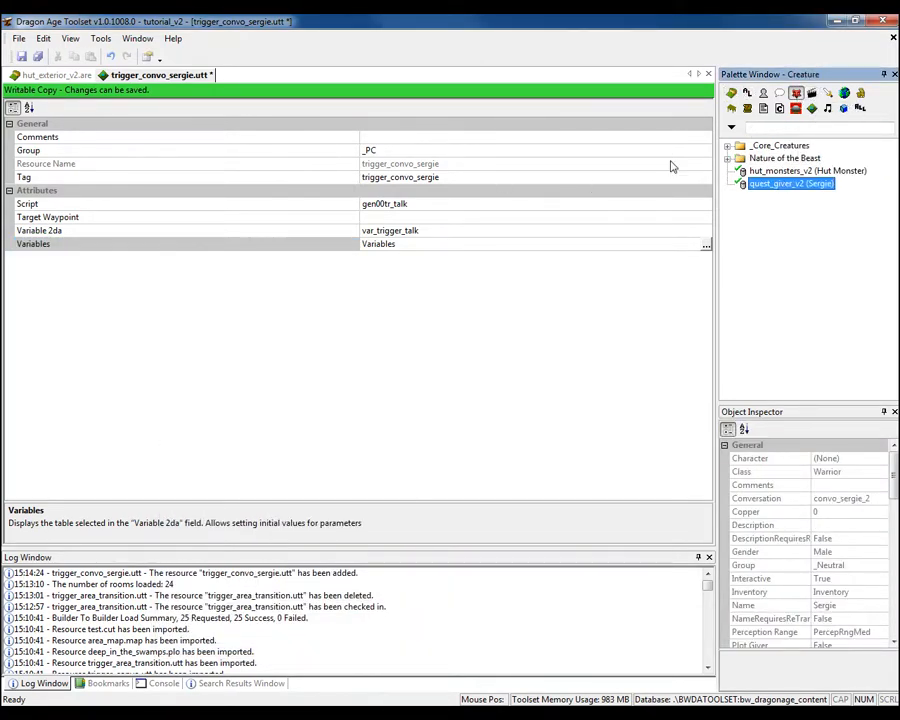
# Set the trigger variable TRIG_TALK_SPEAKER to quest_giver_v2, then save and close the trigger.
pyautogui.click(706, 245)
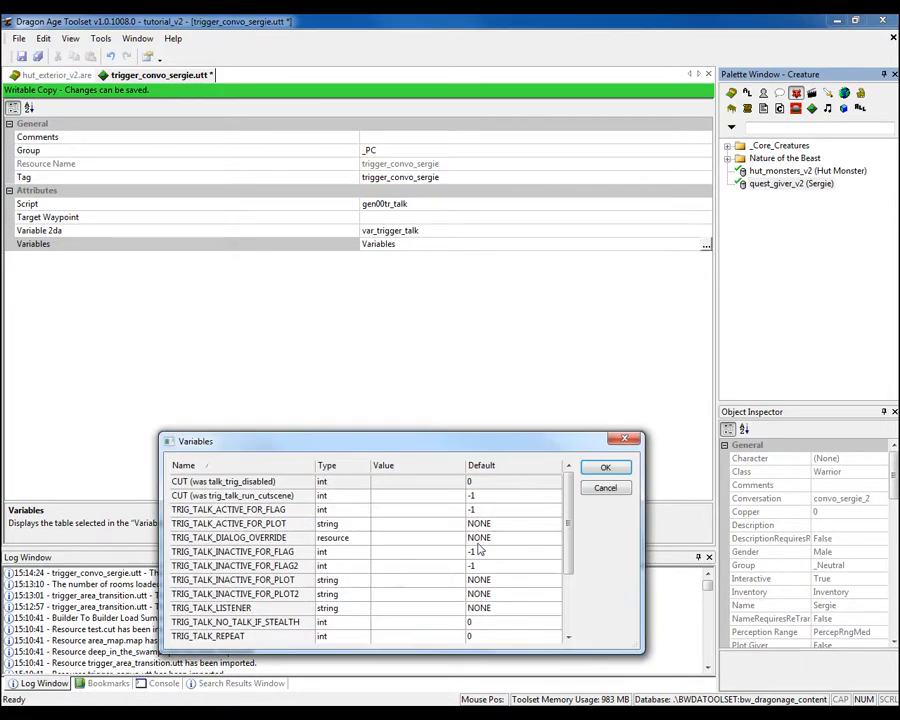
pyautogui.scroll(-2, 555, 500)
pyautogui.click(423, 623)
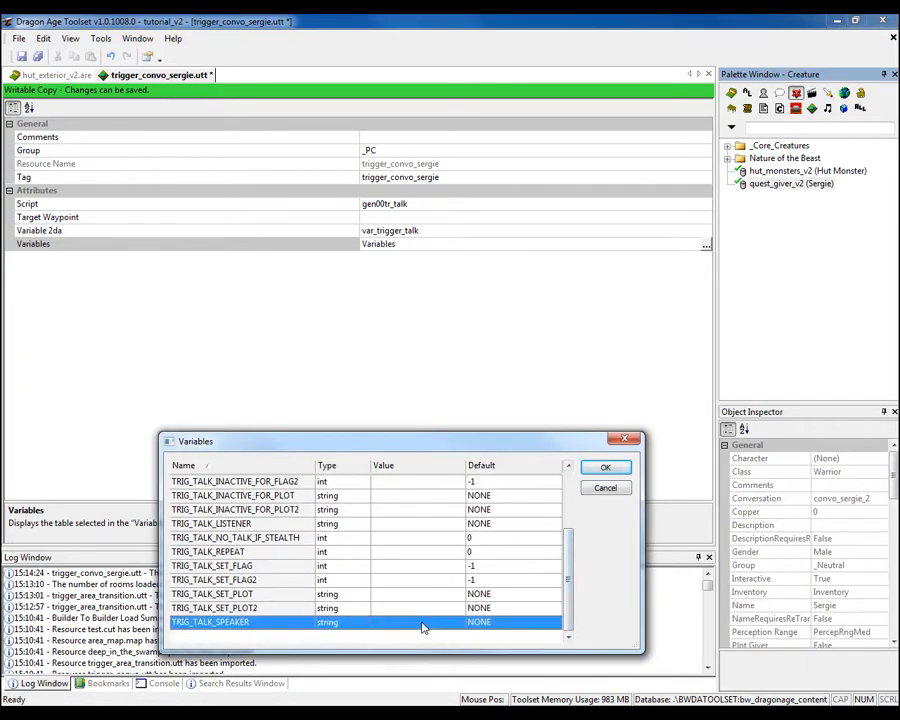
pyautogui.click(422, 622)
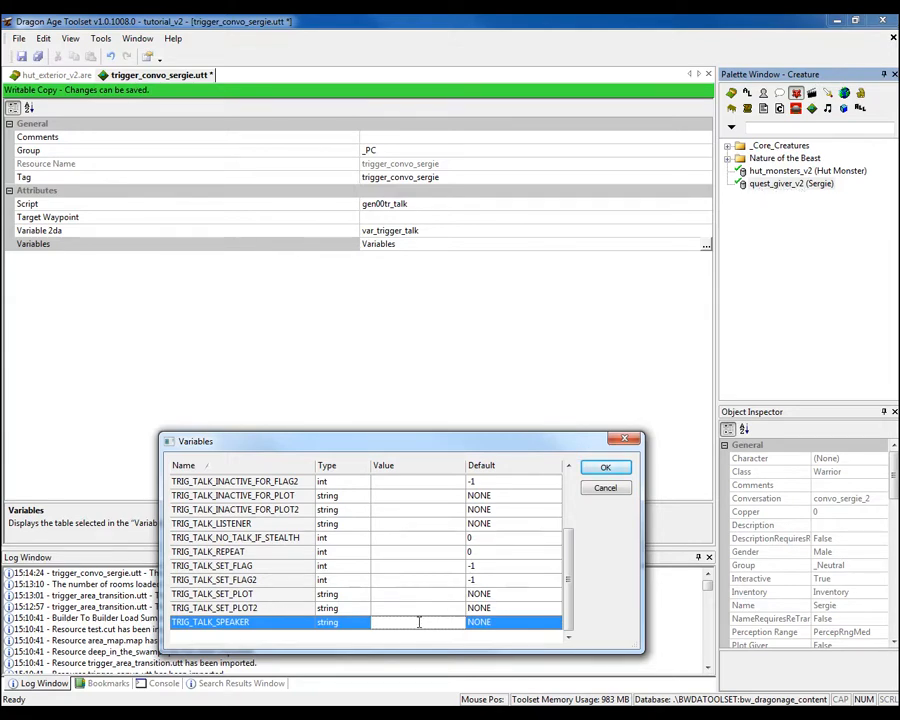
pyautogui.write('quest_giver_v2')
pyautogui.press('Return')
pyautogui.click(605, 467)
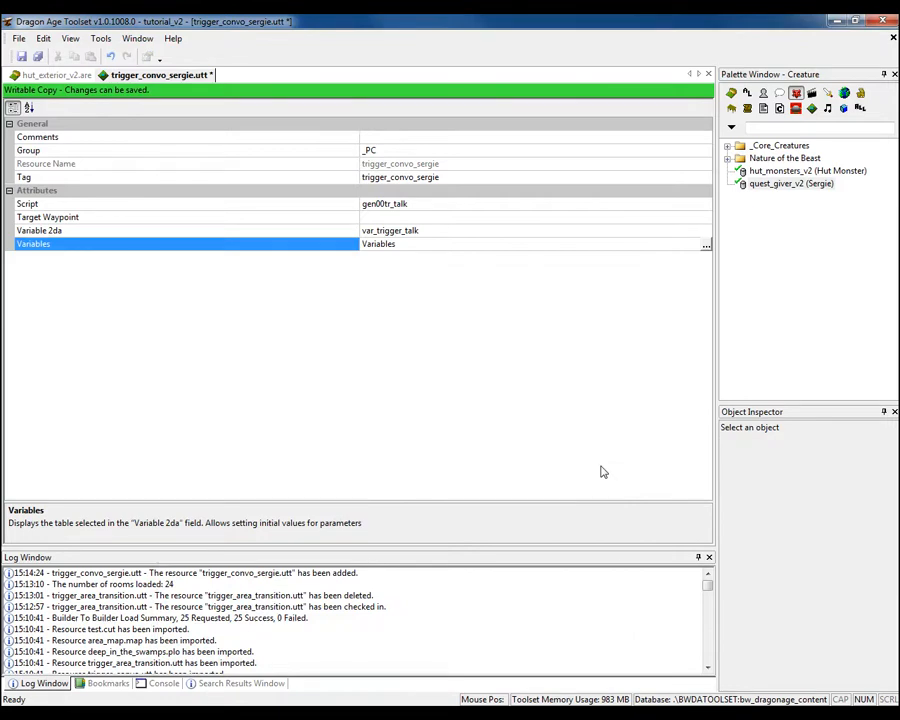
pyautogui.click(21, 56)
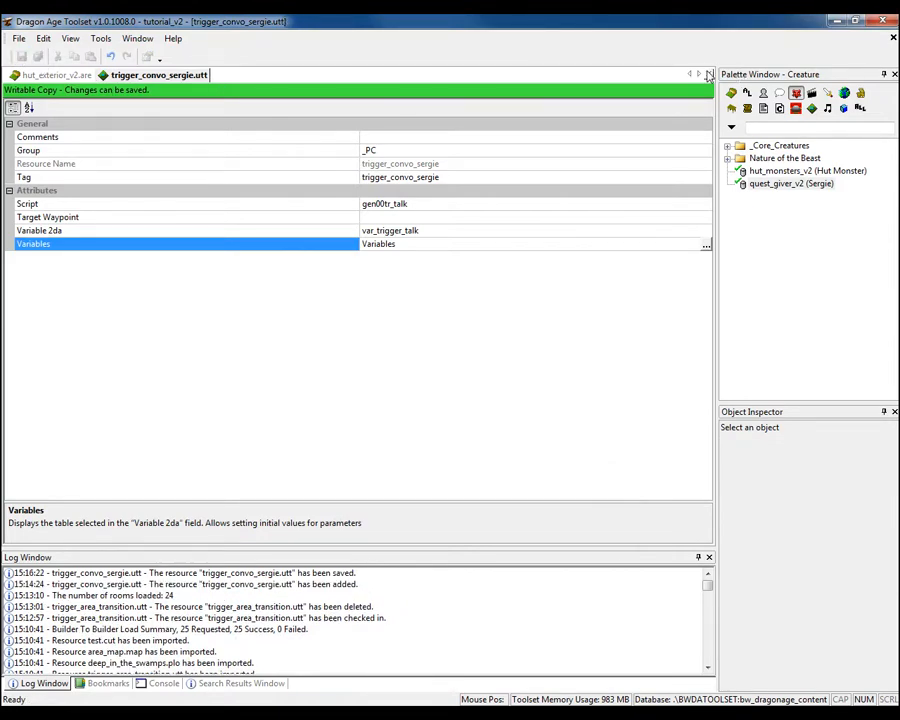
pyautogui.click(708, 75)
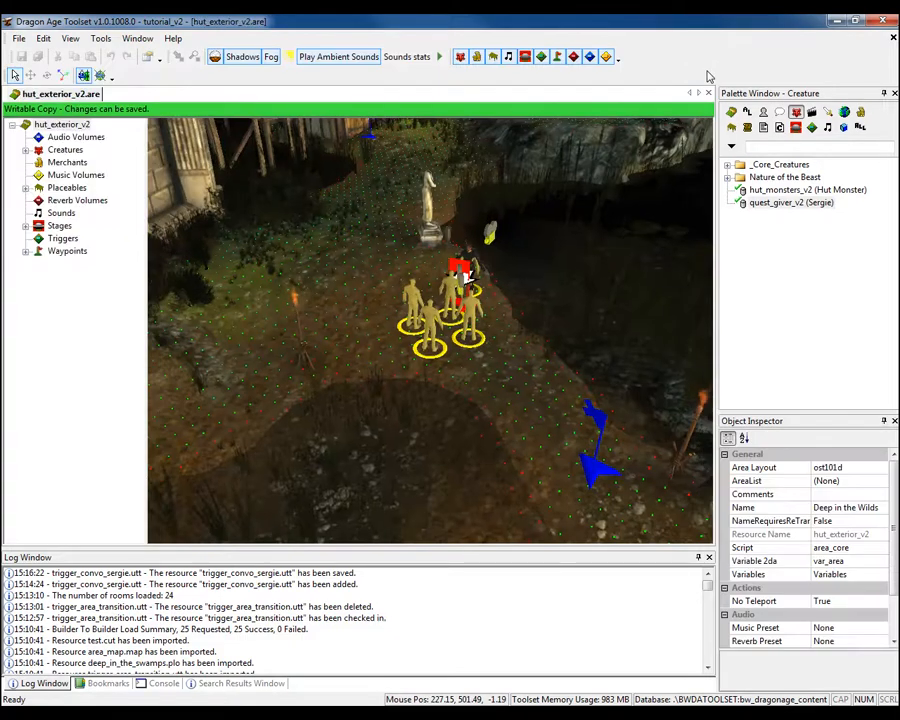
# Draw trigger_convo_sergie as a four-point area across the path in front of Sergie's stage and shift its corner nearest the stage outward.
pyautogui.click(812, 127)
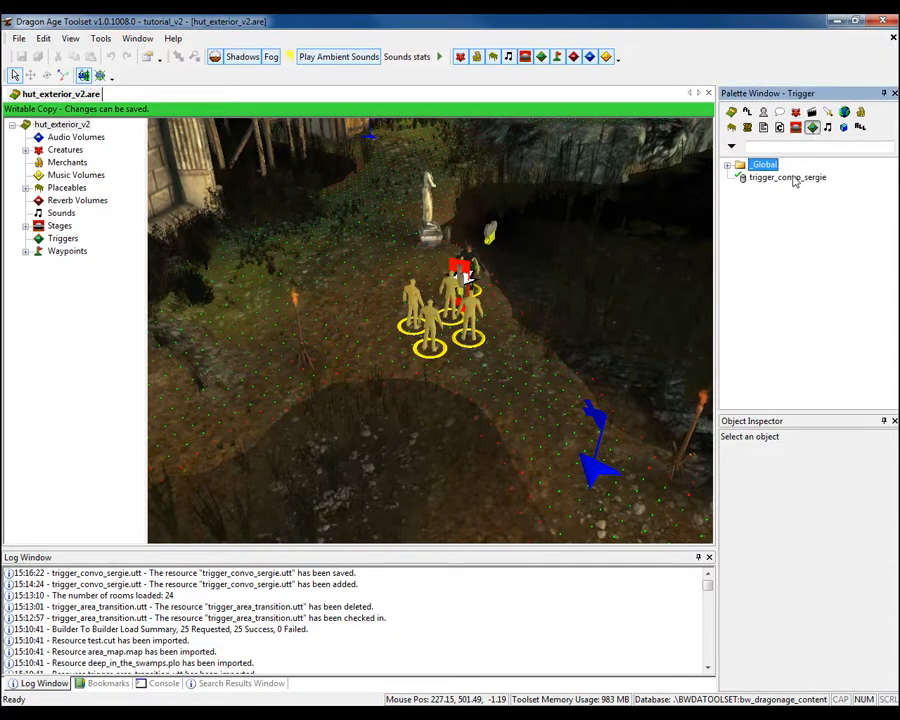
pyautogui.click(786, 178)
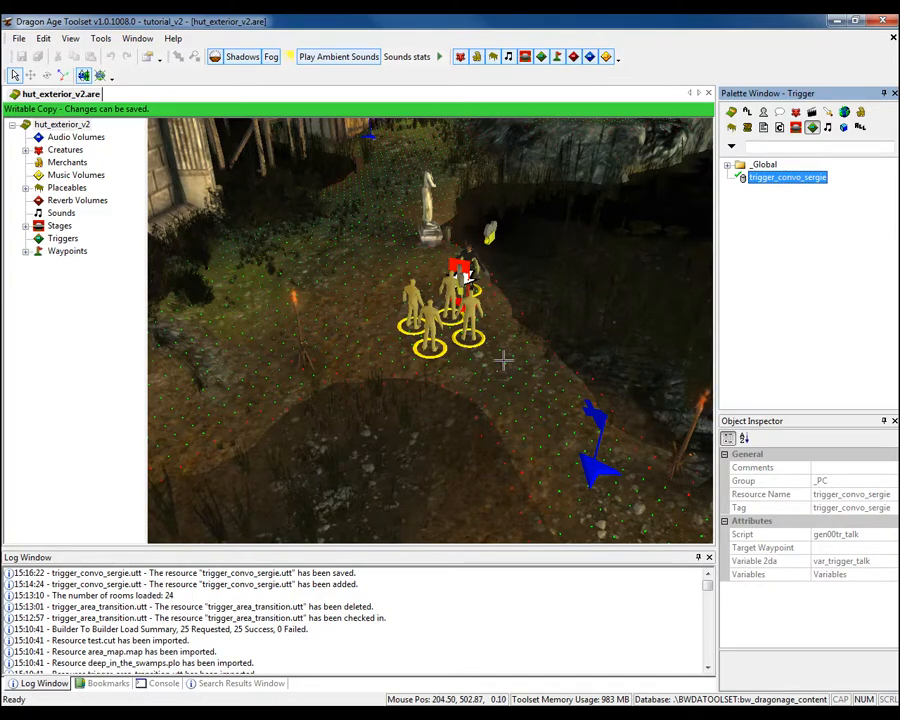
pyautogui.click(498, 360)
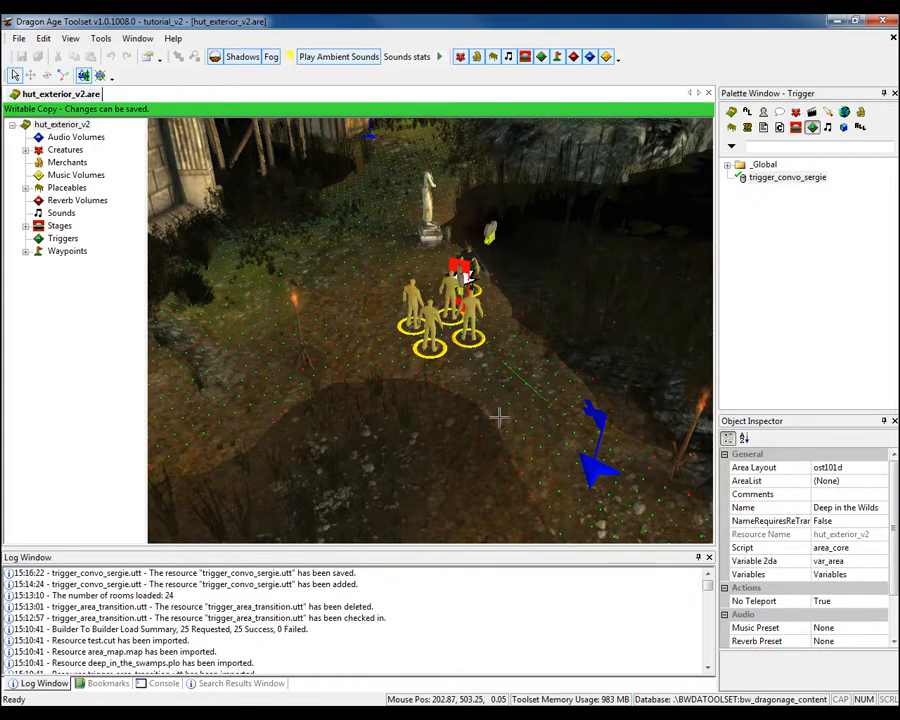
pyautogui.click(456, 391)
pyautogui.doubleClick(556, 364)
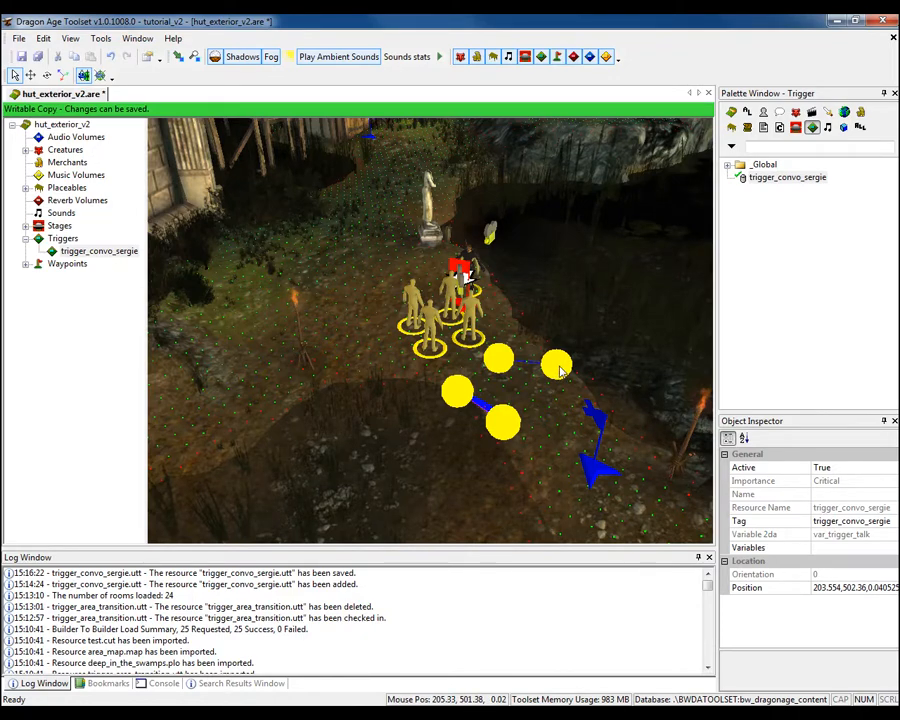
pyautogui.moveTo(498, 358); pyautogui.dragTo(504, 334)
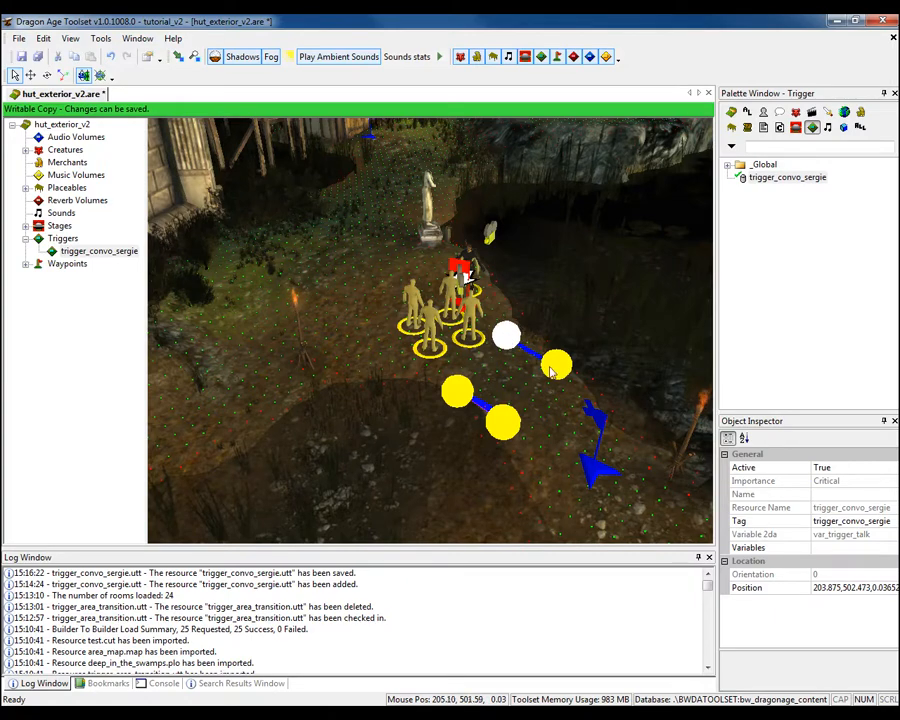
# Nudge the two trigger_convo_sergie corners on the path edge away from the lake, then raise the one nearest the stage with the Move tool.
pyautogui.moveTo(508, 428)
pyautogui.mouseDown()
pyautogui.moveTo(524, 387)
pyautogui.moveTo(505, 433)
pyautogui.mouseUp()
pyautogui.moveTo(457, 391); pyautogui.dragTo(463, 374)
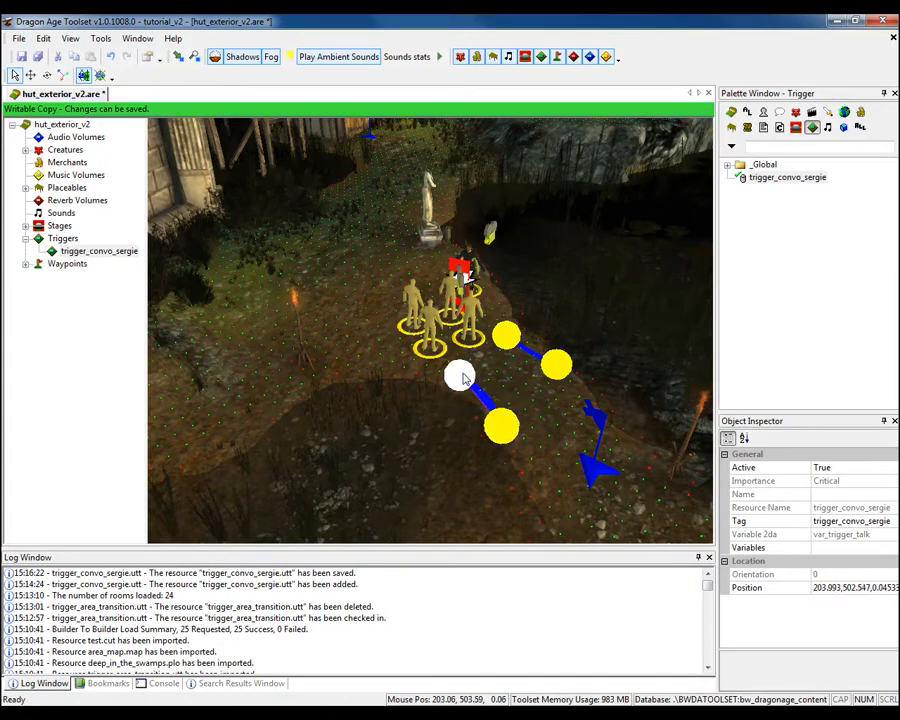
pyautogui.moveTo(648, 311); pyautogui.dragTo(300, 200, button='middle')
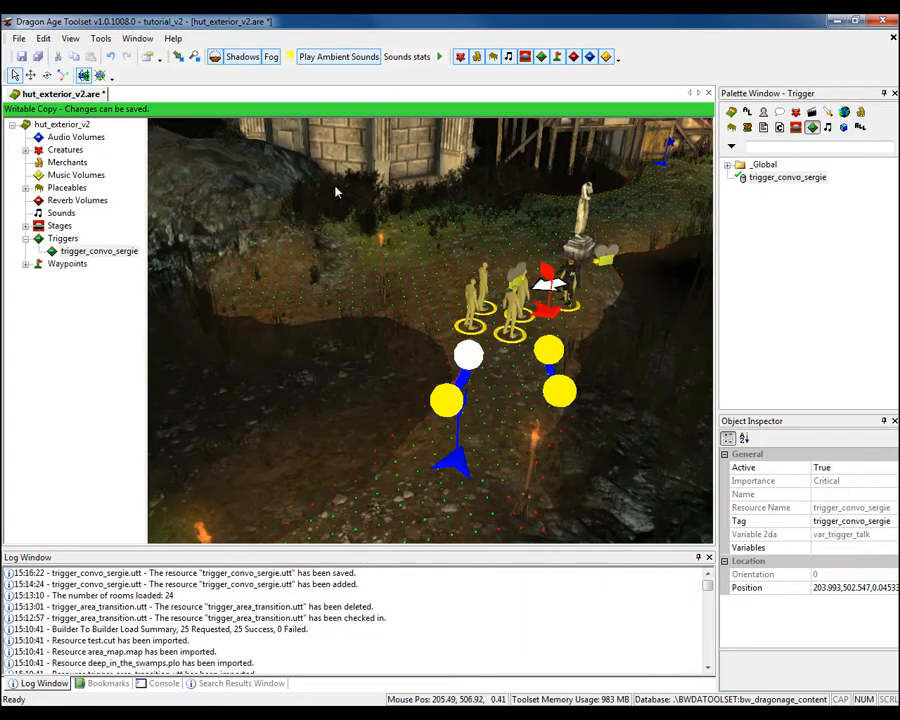
pyautogui.click(31, 75)
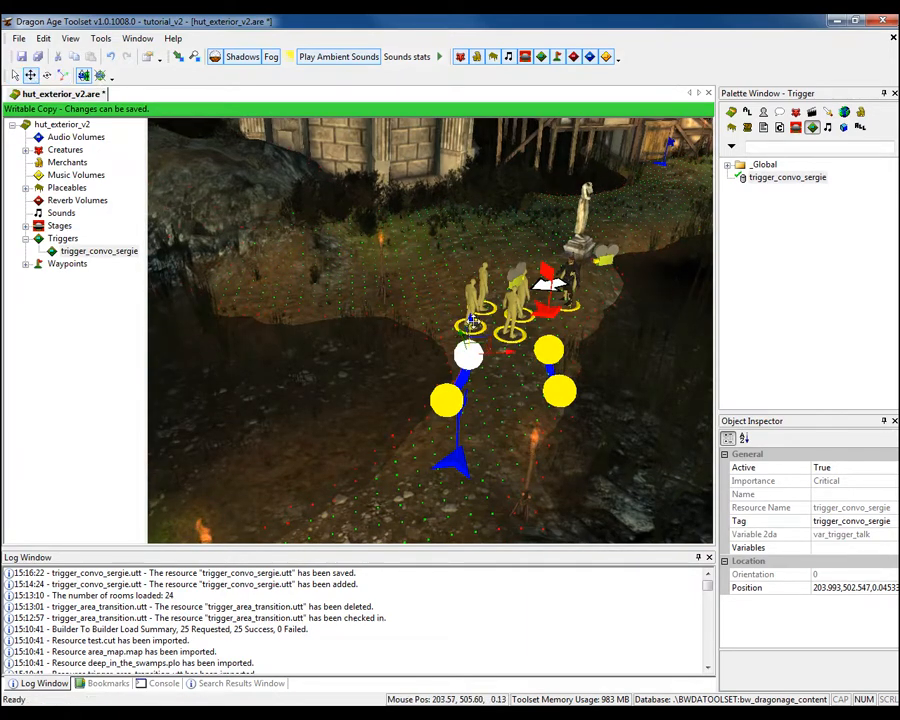
pyautogui.click(472, 300)
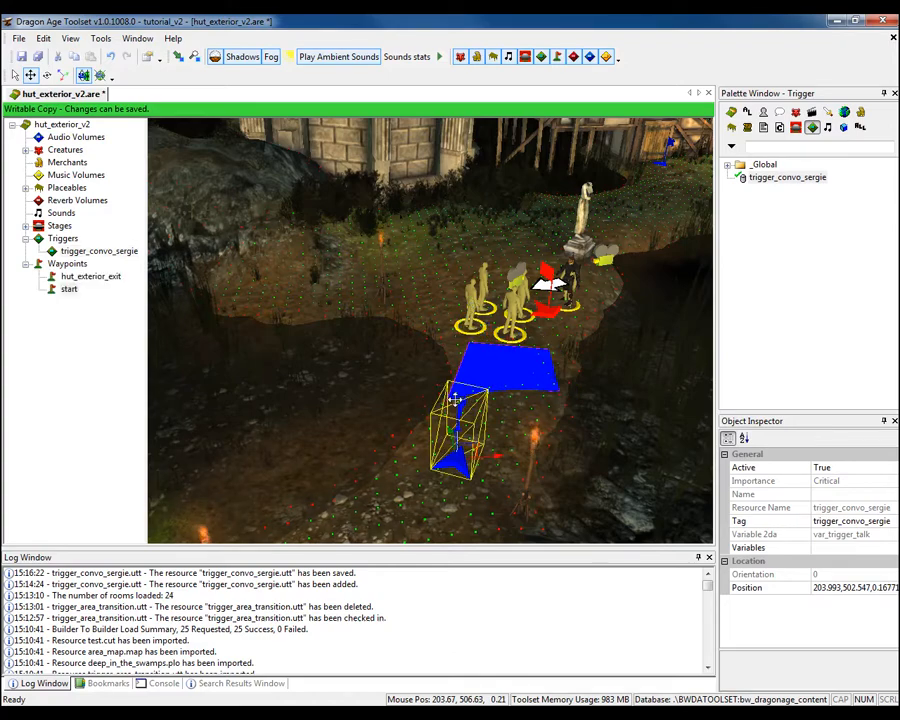
# Raise the trigger corner nearest the start waypoint slightly and lower the neighbouring corner on the same path edge back to ground height.
pyautogui.moveTo(408, 313); pyautogui.dragTo(598, 330, button='middle')
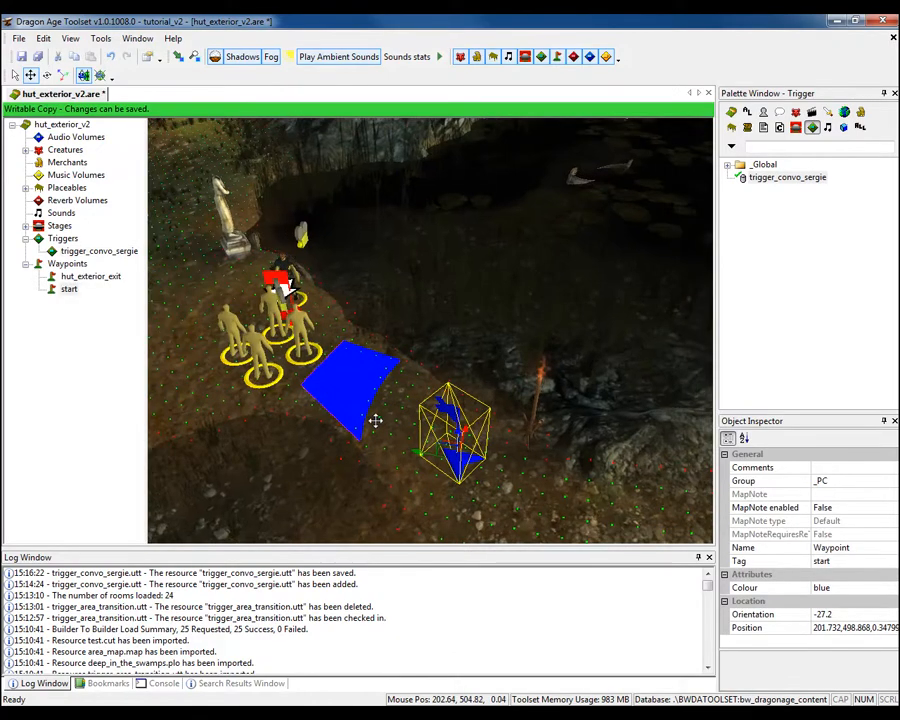
pyautogui.click(357, 420)
pyautogui.moveTo(365, 430); pyautogui.dragTo(592, 302, button='middle')
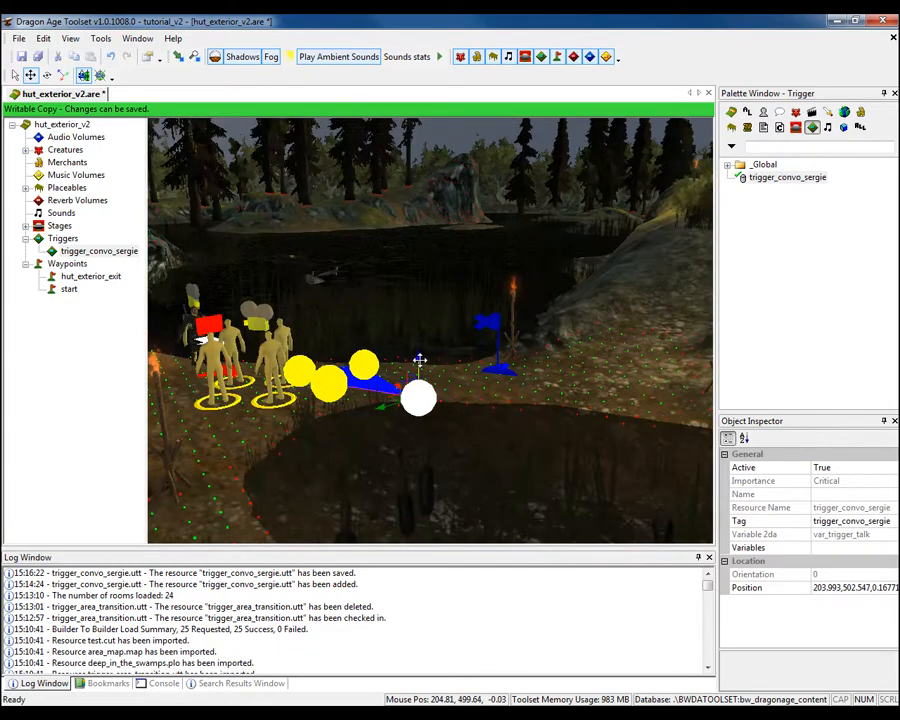
pyautogui.moveTo(420, 361)
pyautogui.mouseDown()
pyautogui.moveTo(426, 343)
pyautogui.moveTo(426, 358)
pyautogui.mouseUp()
pyautogui.click(329, 380)
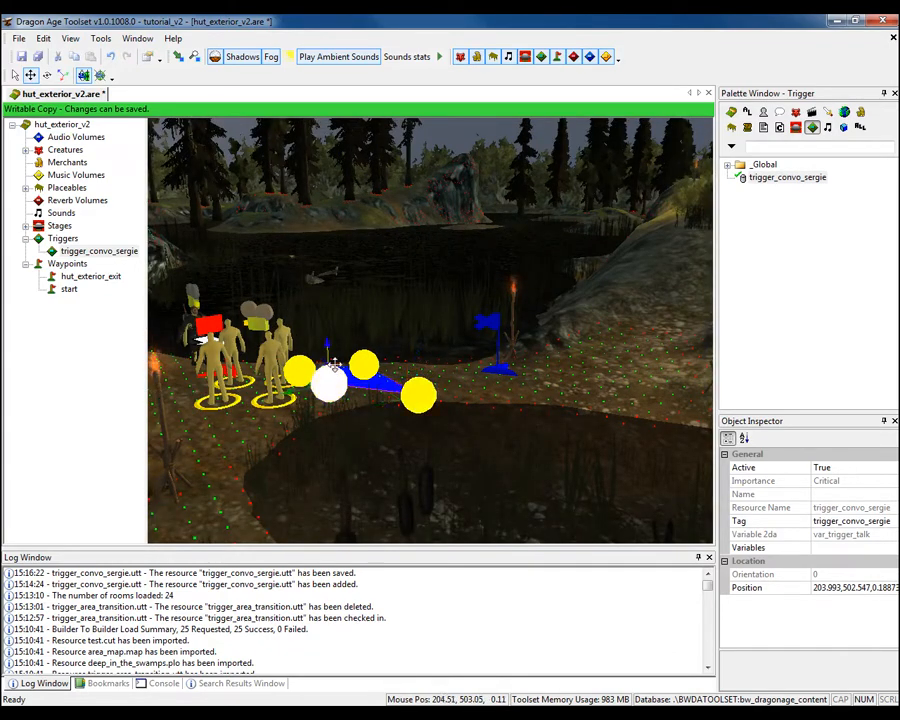
pyautogui.moveTo(327, 346); pyautogui.dragTo(327, 368)
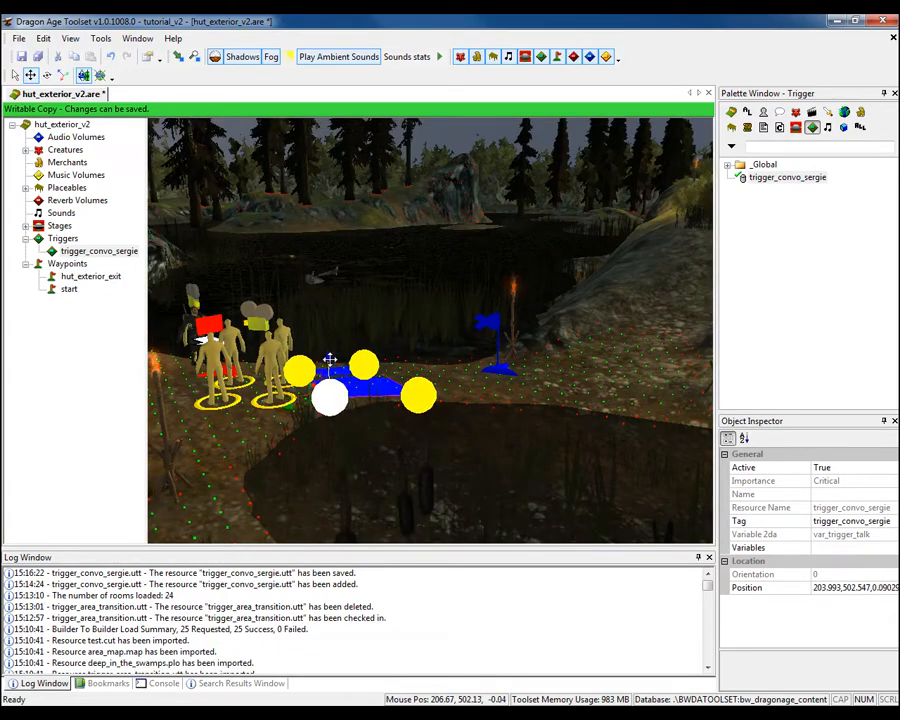
# Raise the two lake-side trigger corners above the ground and shift the one nearest Sergie's stage outward toward the water.
pyautogui.moveTo(329, 362); pyautogui.dragTo(221, 314, button='middle')
pyautogui.moveTo(459, 336); pyautogui.dragTo(366, 336, button='middle')
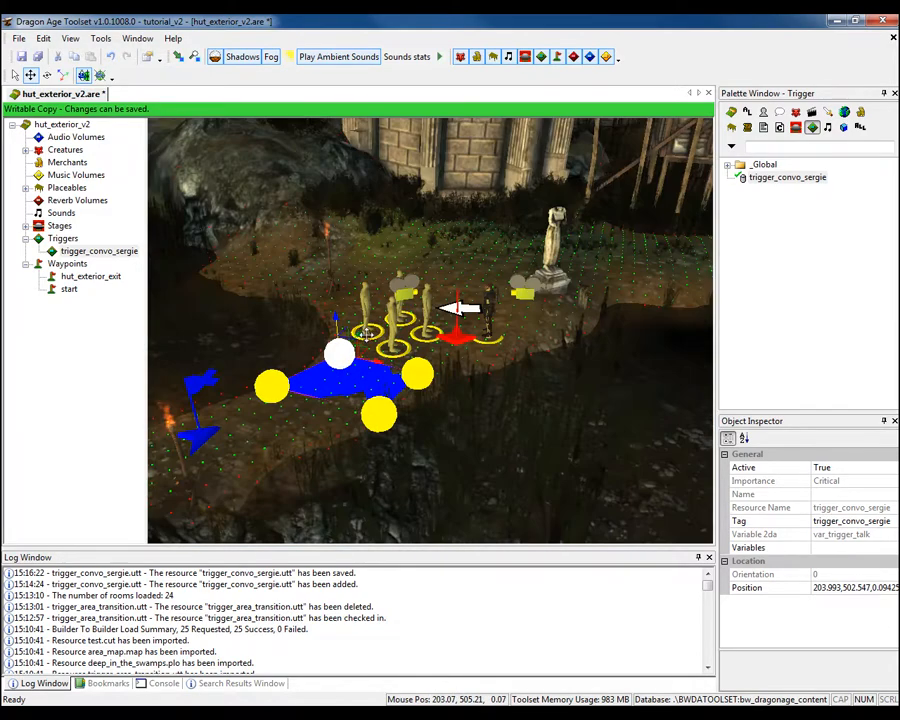
pyautogui.click(418, 368)
pyautogui.moveTo(421, 338)
pyautogui.mouseDown()
pyautogui.moveTo(423, 322)
pyautogui.moveTo(427, 331)
pyautogui.mouseUp()
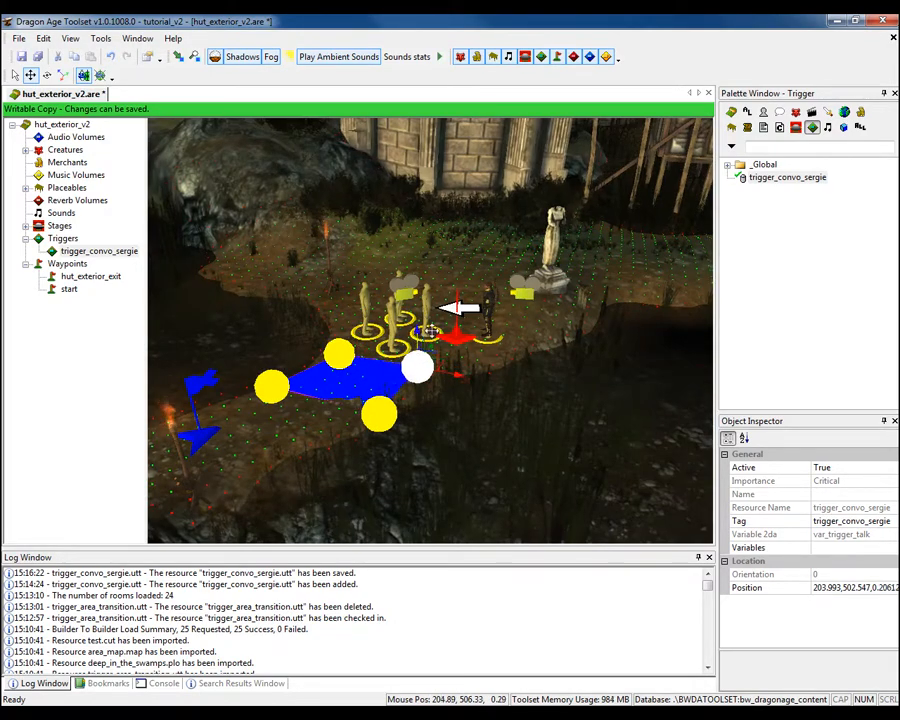
pyautogui.moveTo(460, 375); pyautogui.dragTo(488, 372)
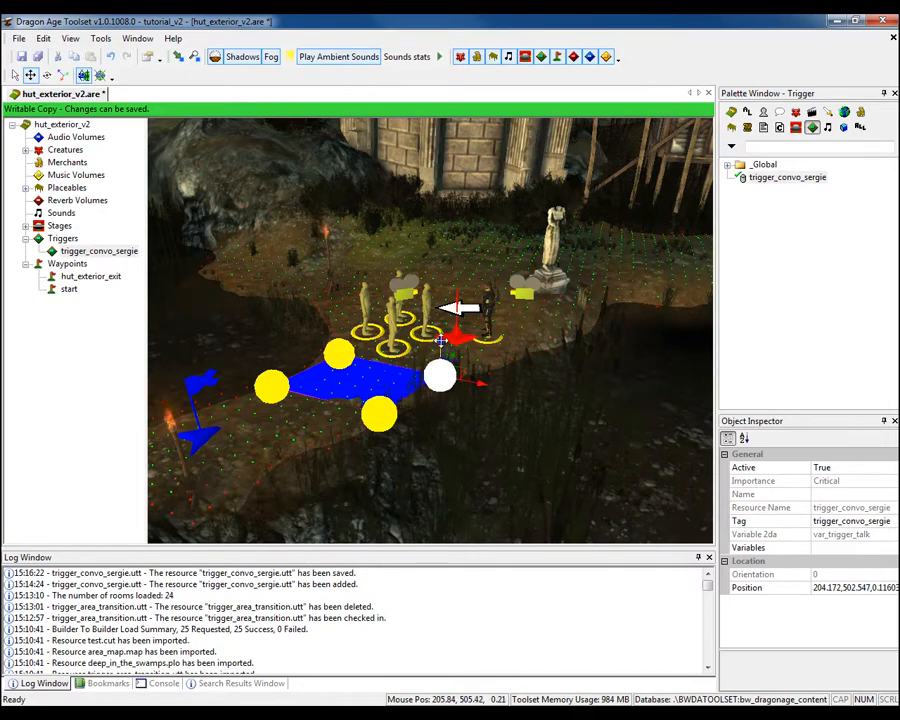
pyautogui.click(380, 405)
pyautogui.moveTo(380, 384); pyautogui.dragTo(382, 379)
pyautogui.moveTo(434, 340); pyautogui.dragTo(655, 305, button='middle')
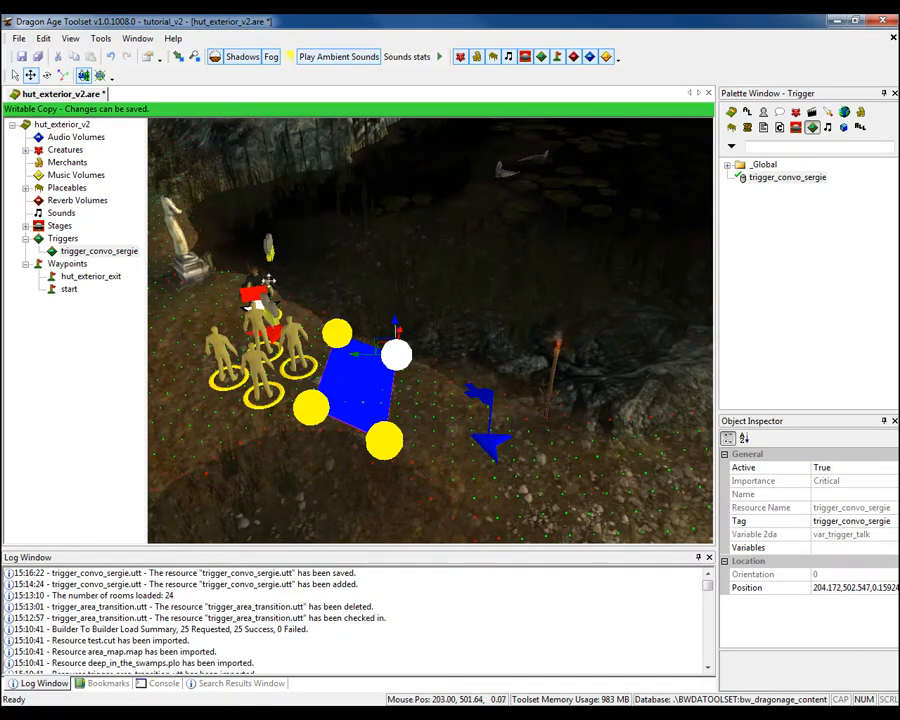
# Check the placement of stage_quest_giver_v2 against trigger_convo_sergie and save the hut_exterior_v2 area.
pyautogui.click(251, 272)
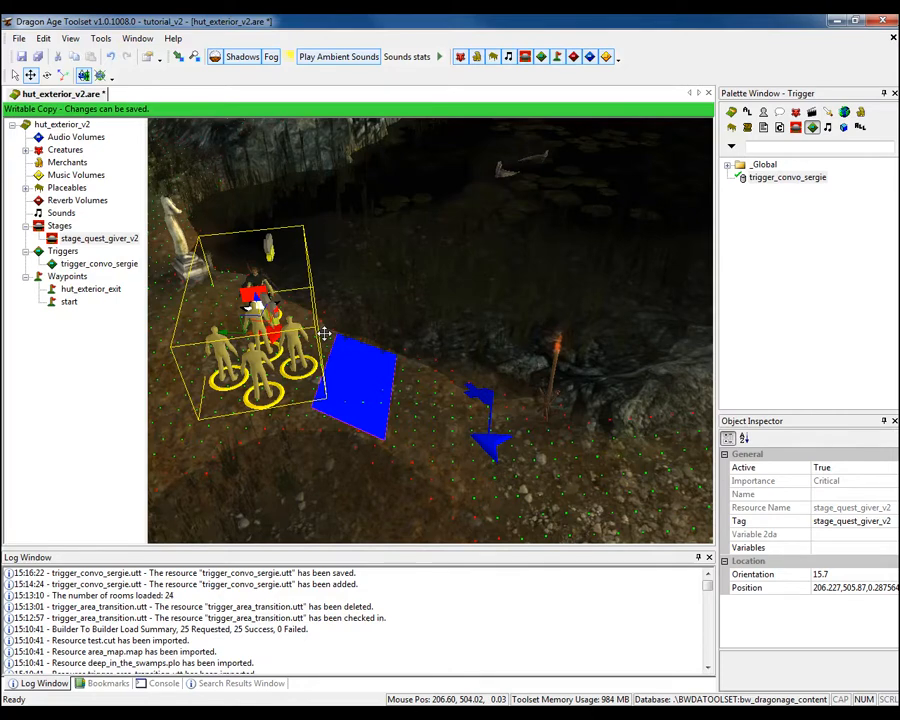
pyautogui.click(365, 372)
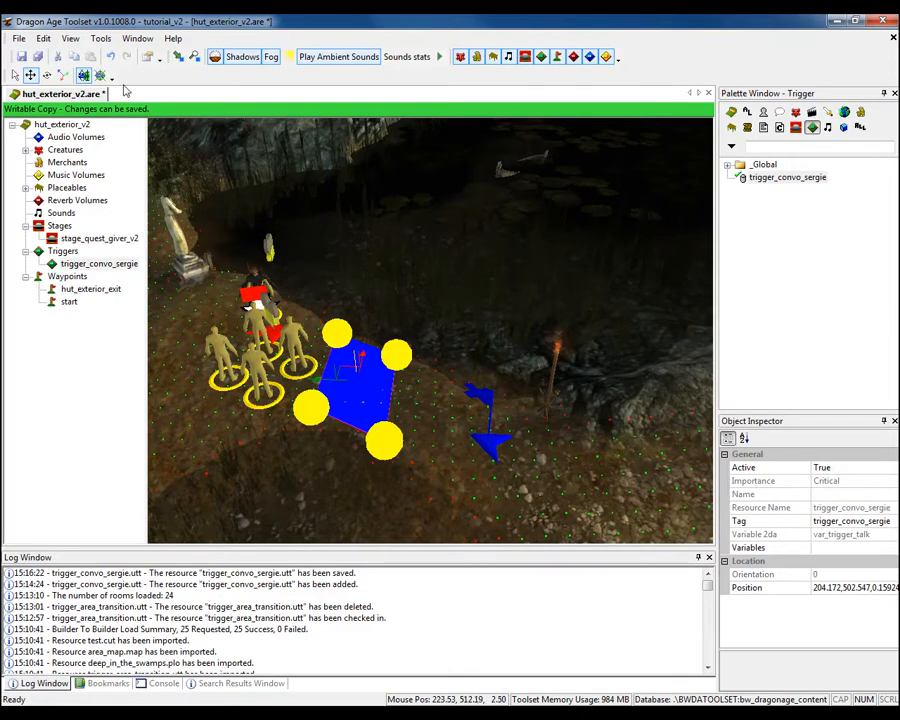
pyautogui.click(22, 57)
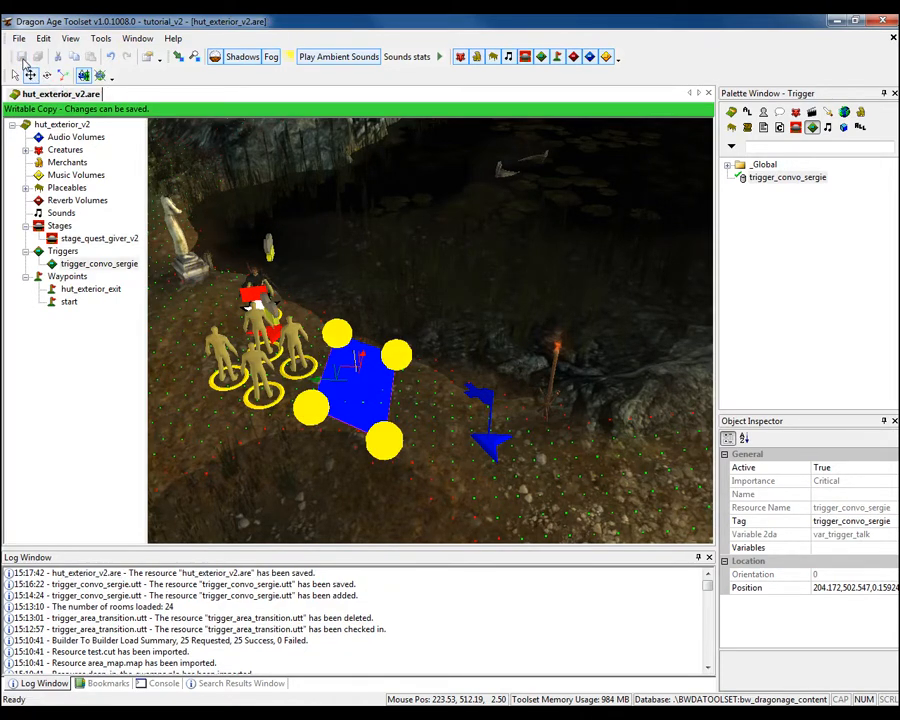
# List resources of all types in the palette and bring the module's own resources into view.
pyautogui.click(860, 127)
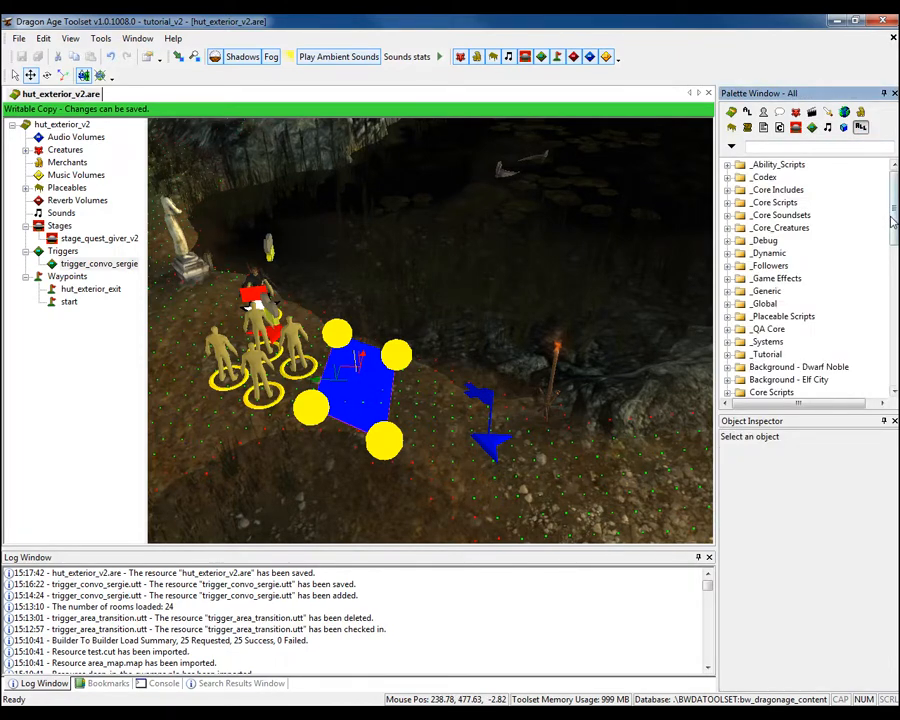
pyautogui.moveTo(893, 222); pyautogui.dragTo(886, 377)
pyautogui.moveTo(790, 384); pyautogui.dragTo(779, 306)
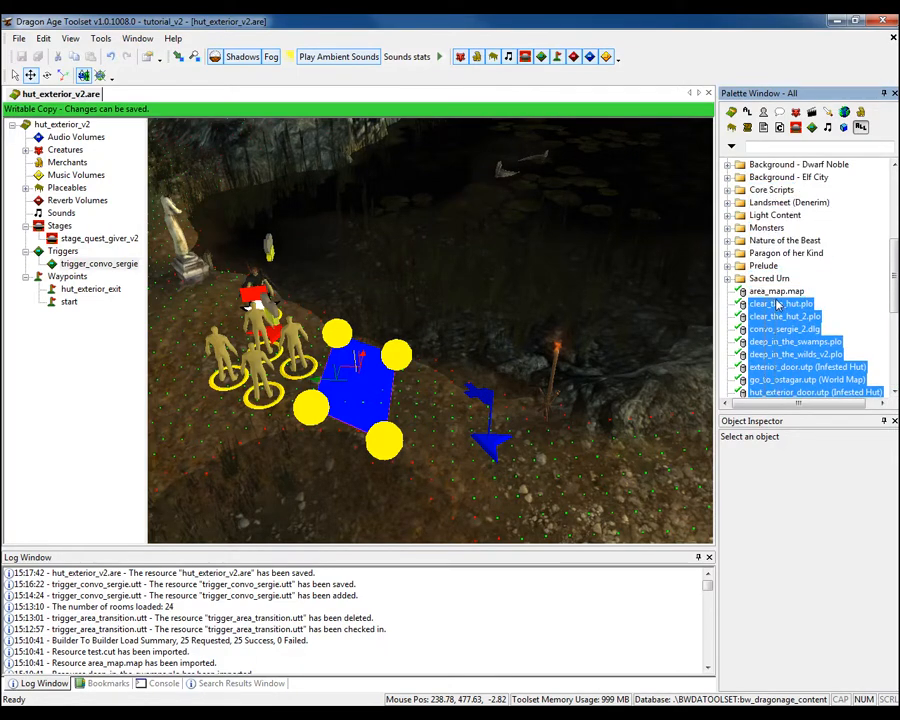
pyautogui.rightClick(774, 294)
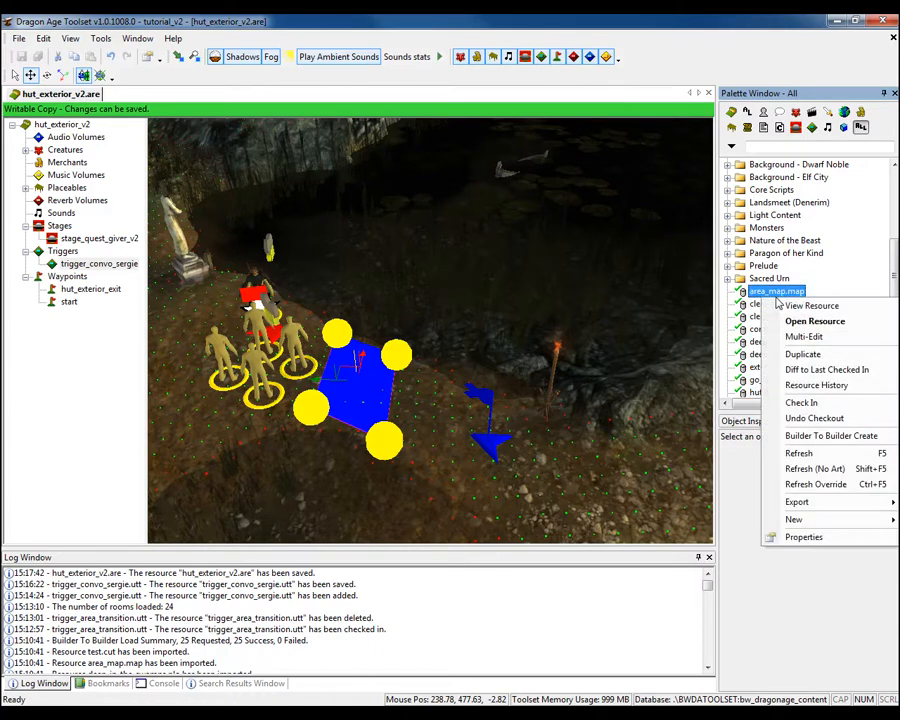
pyautogui.click(720, 300)
# Export all the module resources from clear_the_hut.plo through tutorial_module_v2.nss together.
pyautogui.click(752, 303)
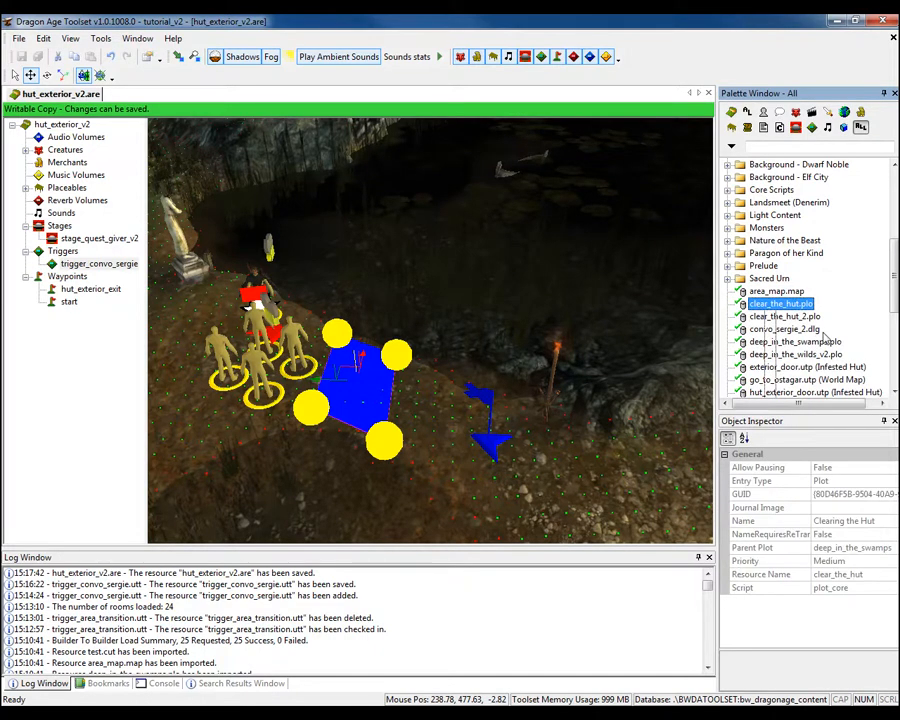
pyautogui.scroll(-6, 800, 320)
pyautogui.keyDown('shift'); pyautogui.click(771, 380); pyautogui.keyUp('shift')
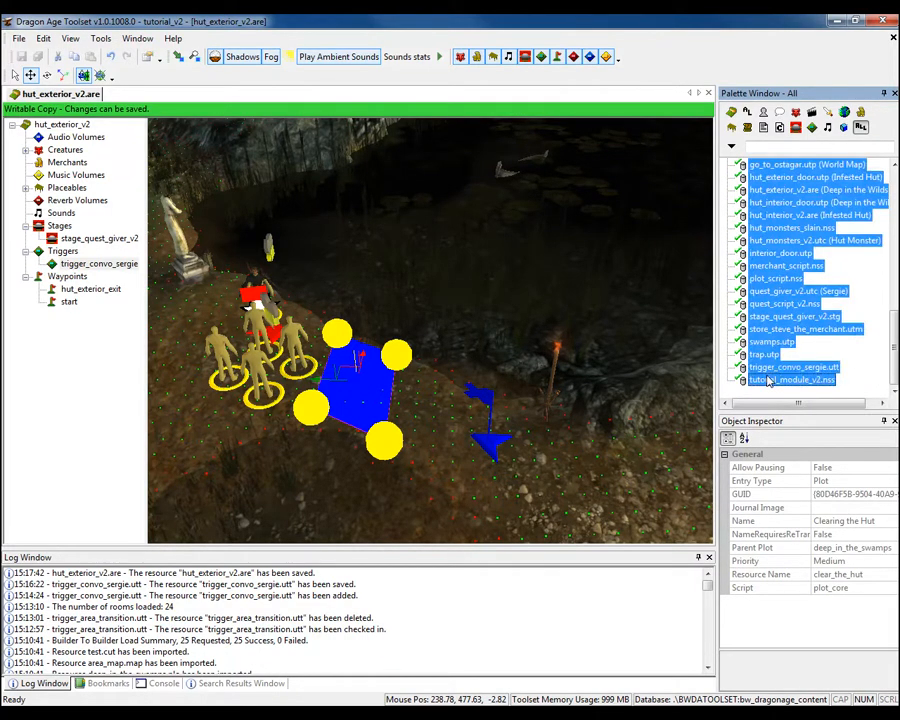
pyautogui.rightClick(779, 379)
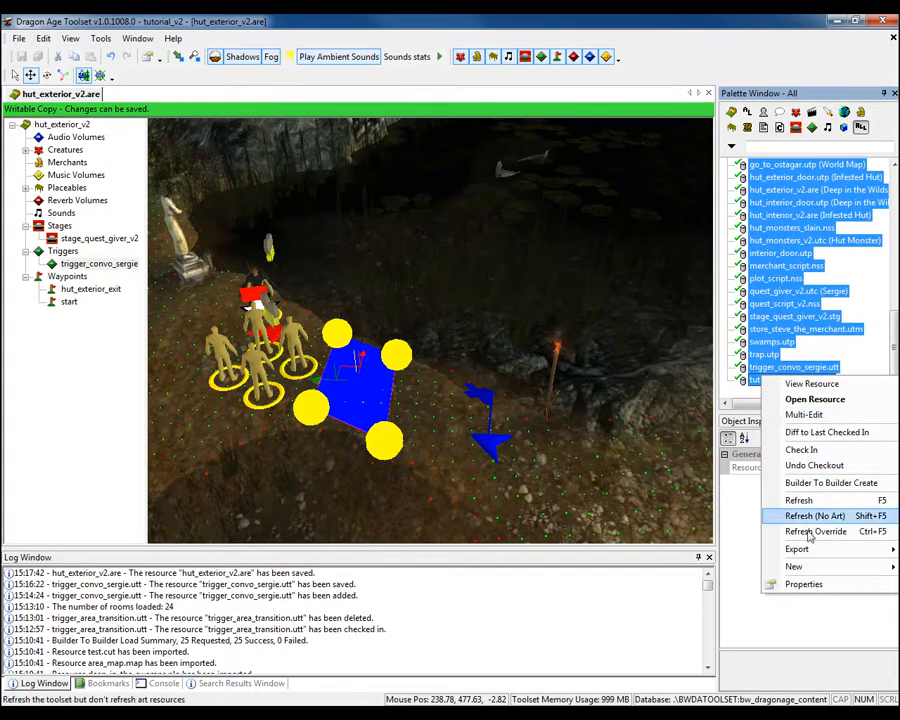
pyautogui.moveTo(798, 548)
pyautogui.click(683, 567)
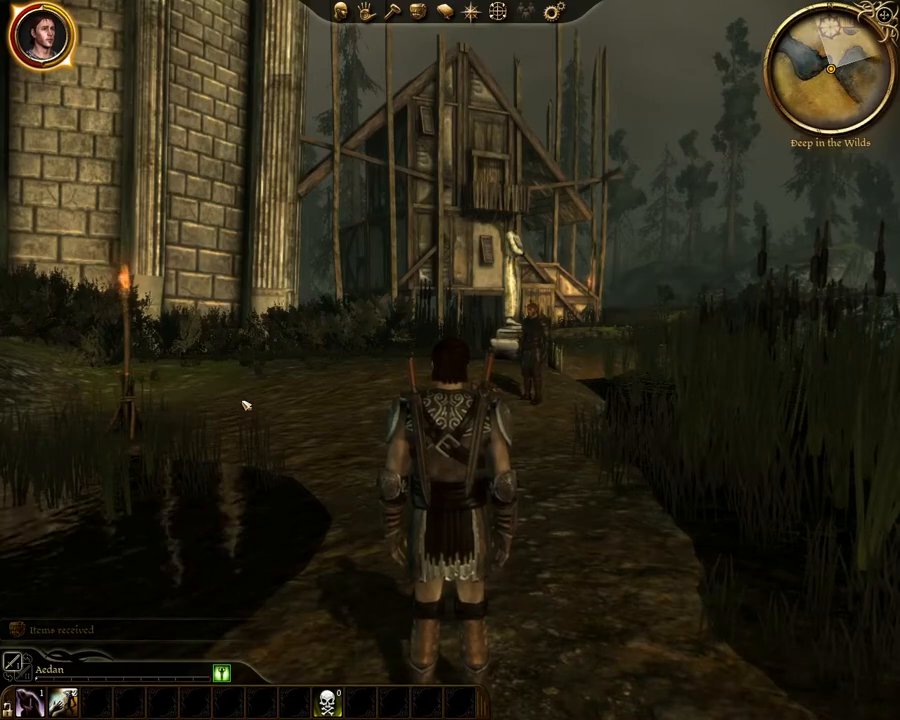
# Switch to the game and walk the character toward Sergie to test the talk trigger.
pyautogui.moveTo(253, 396)
pyautogui.mouseDown(button='right')
pyautogui.moveTo(450, 398)
pyautogui.moveTo(270, 404)
pyautogui.mouseUp(button='right')
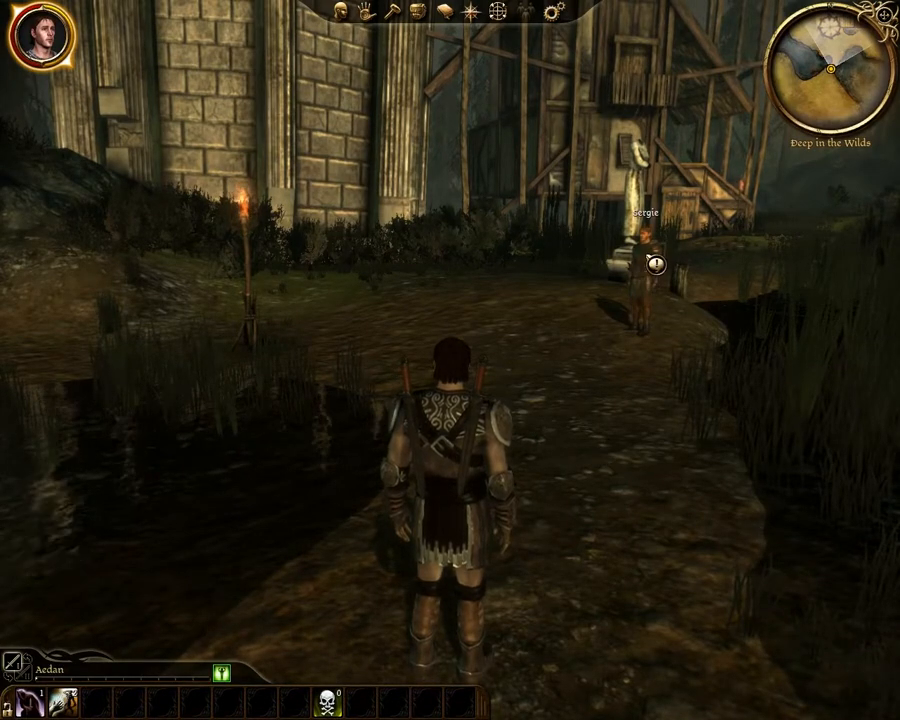
pyautogui.moveTo(606, 528); pyautogui.dragTo(639, 550, button='right')
pyautogui.press('w')
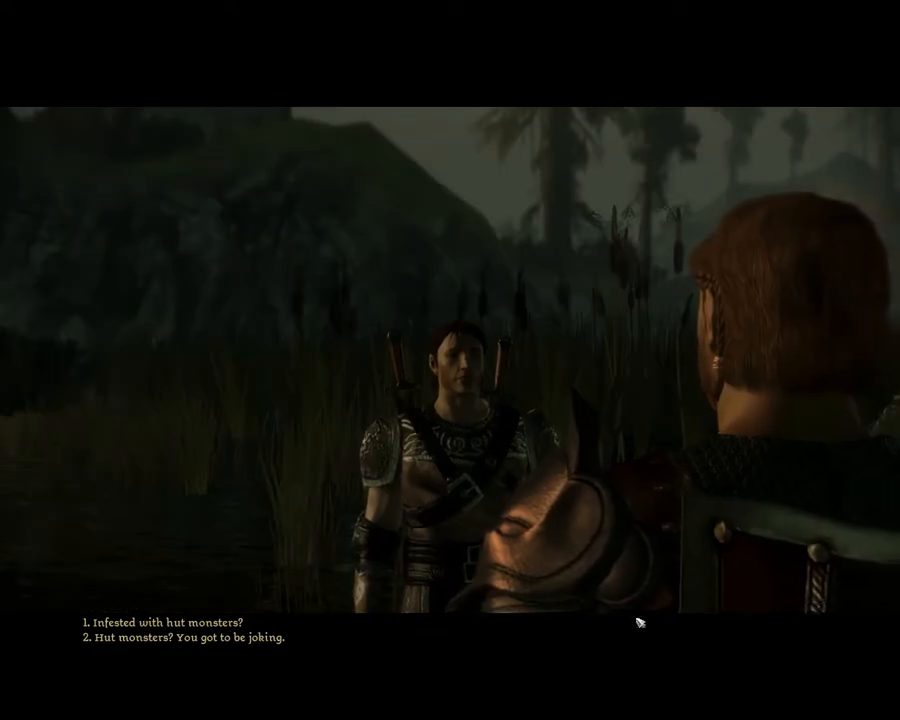
# Play through Sergie's conversation, including the replies "Infested with hut monsters?" and "Sure, I can do this for you.".
pyautogui.click(204, 623)
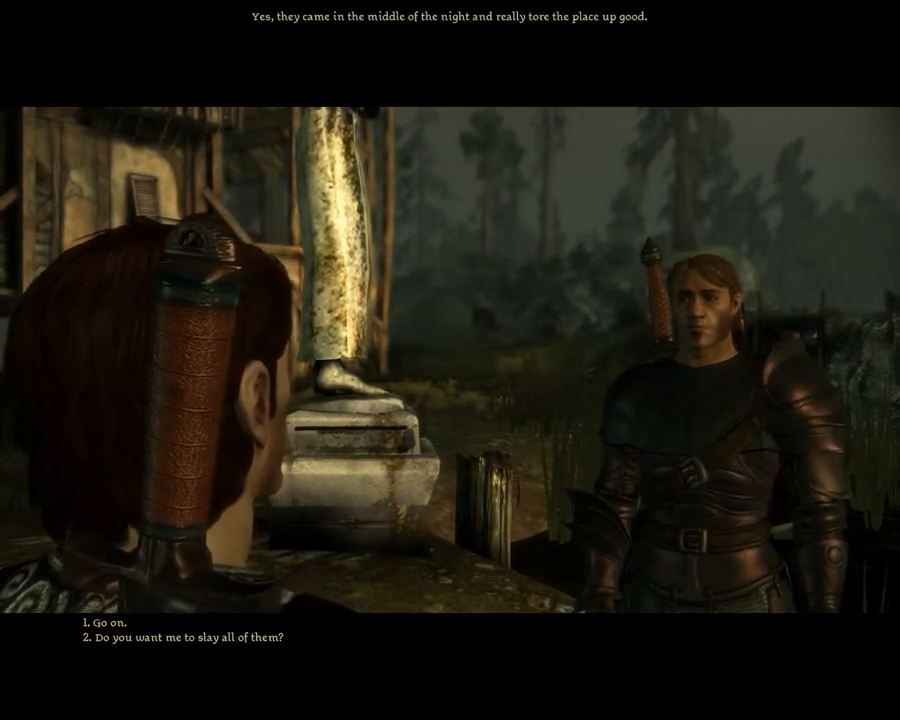
pyautogui.click(93, 629)
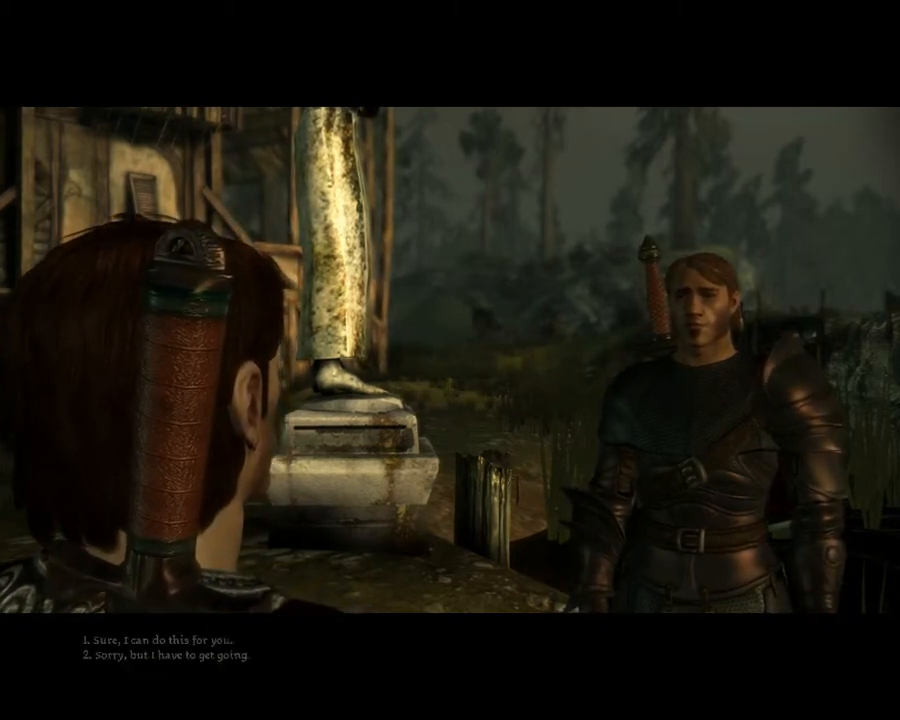
pyautogui.click(130, 641)
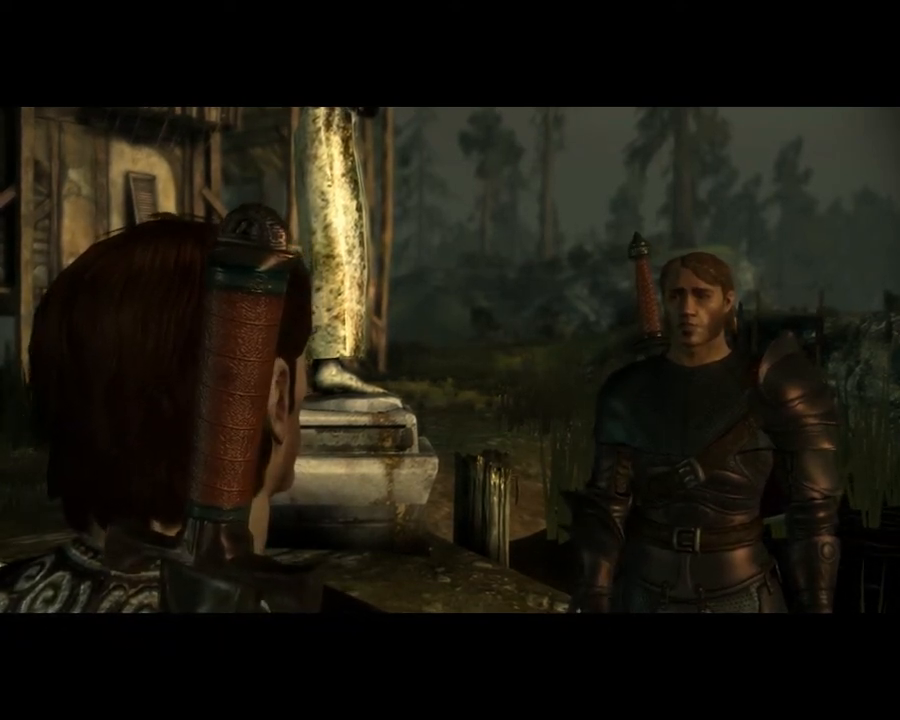
pyautogui.click(133, 624)
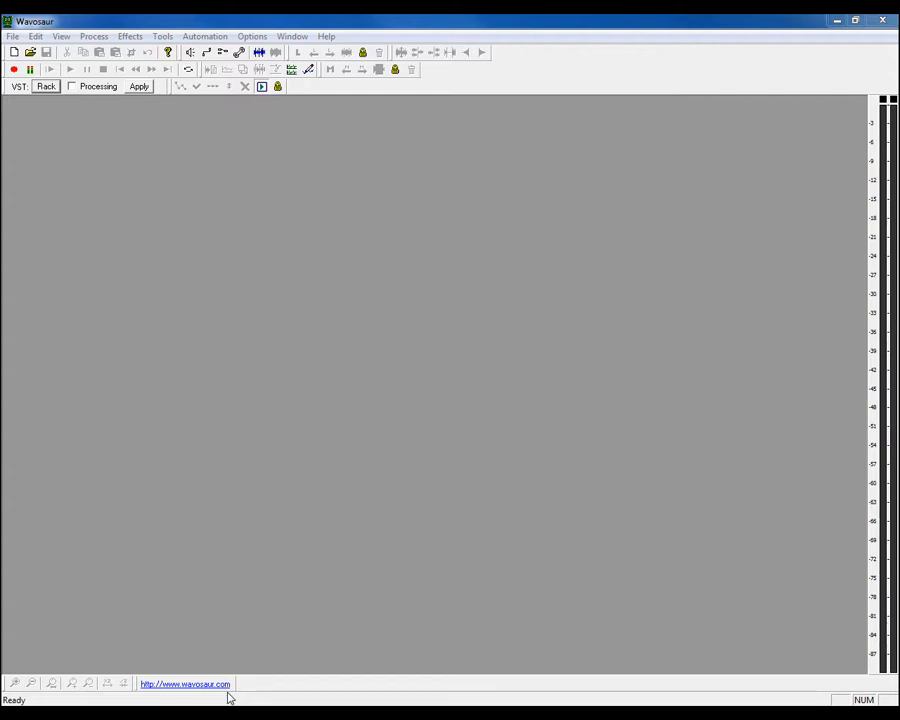
# Switch to Wavosaur, open audio file 1 (Sergie 1) from the raw folder, and maximize its waveform window.
pyautogui.click(12, 36)
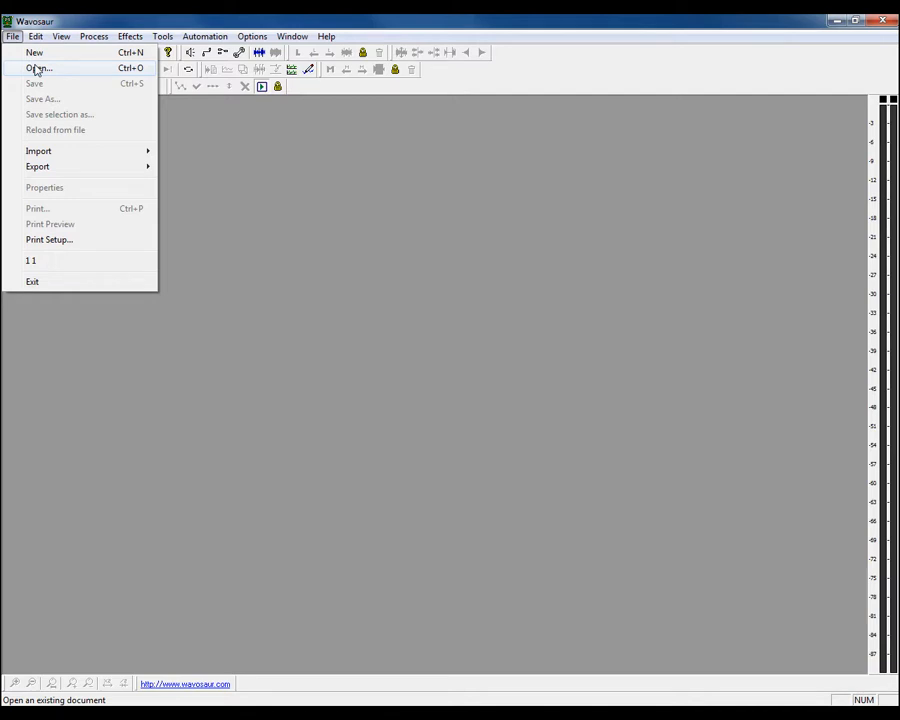
pyautogui.click(37, 69)
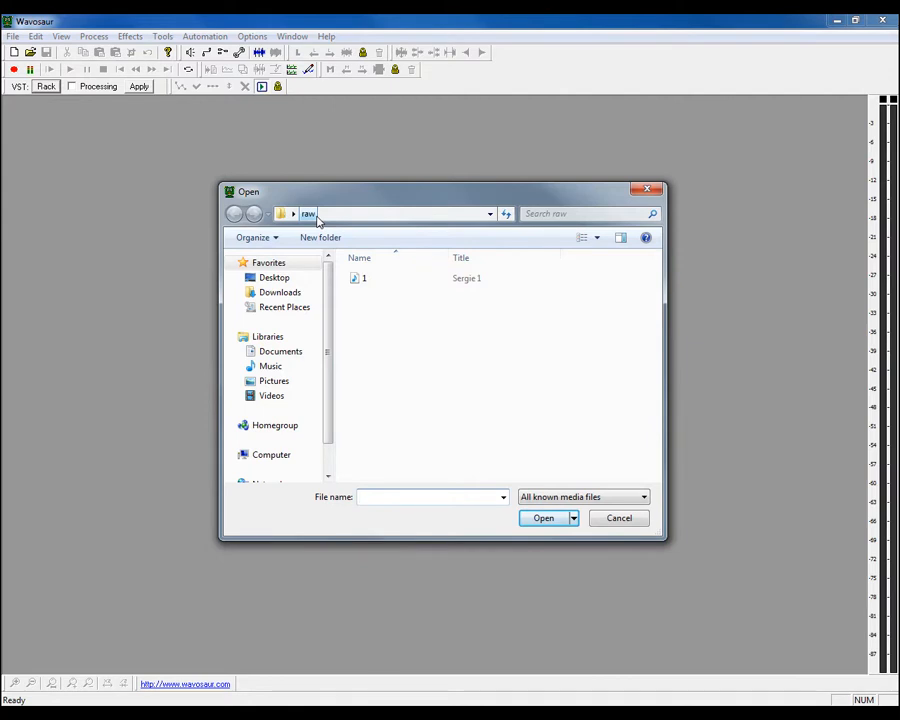
pyautogui.click(374, 281)
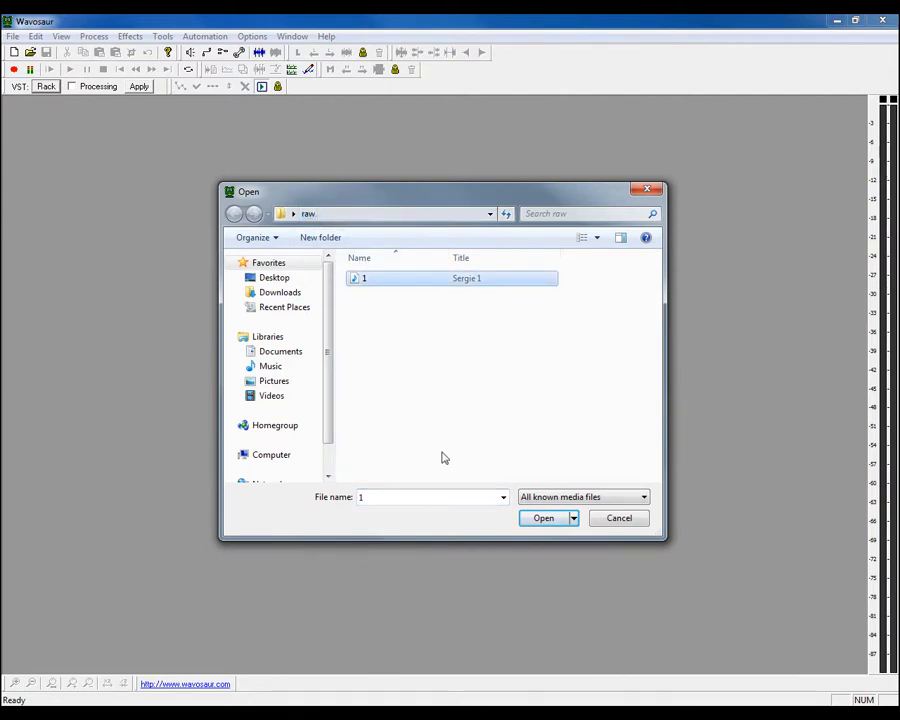
pyautogui.click(546, 524)
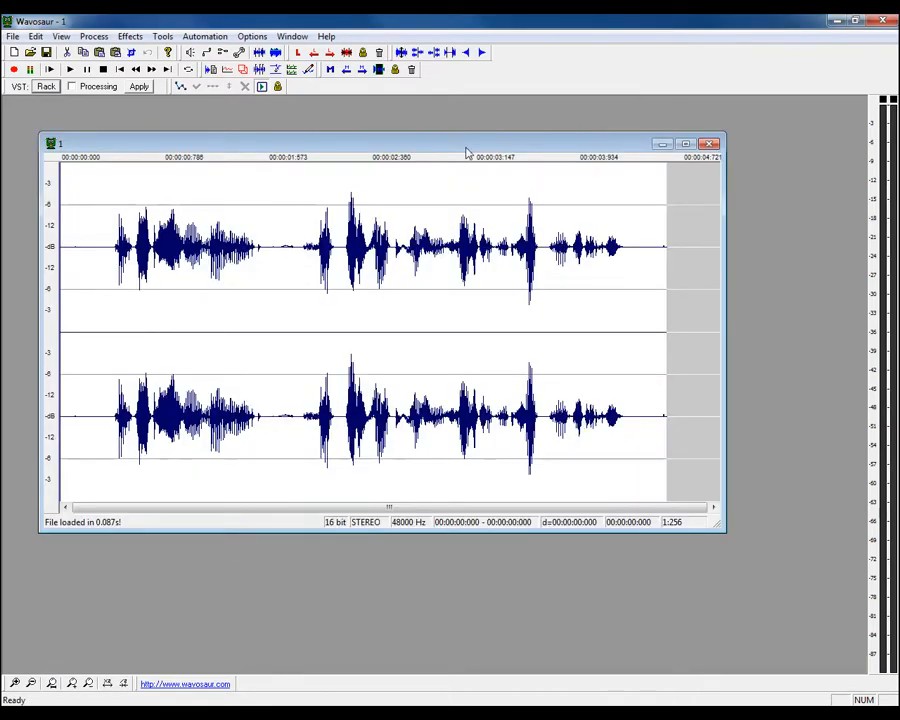
pyautogui.moveTo(466, 148); pyautogui.dragTo(456, 101)
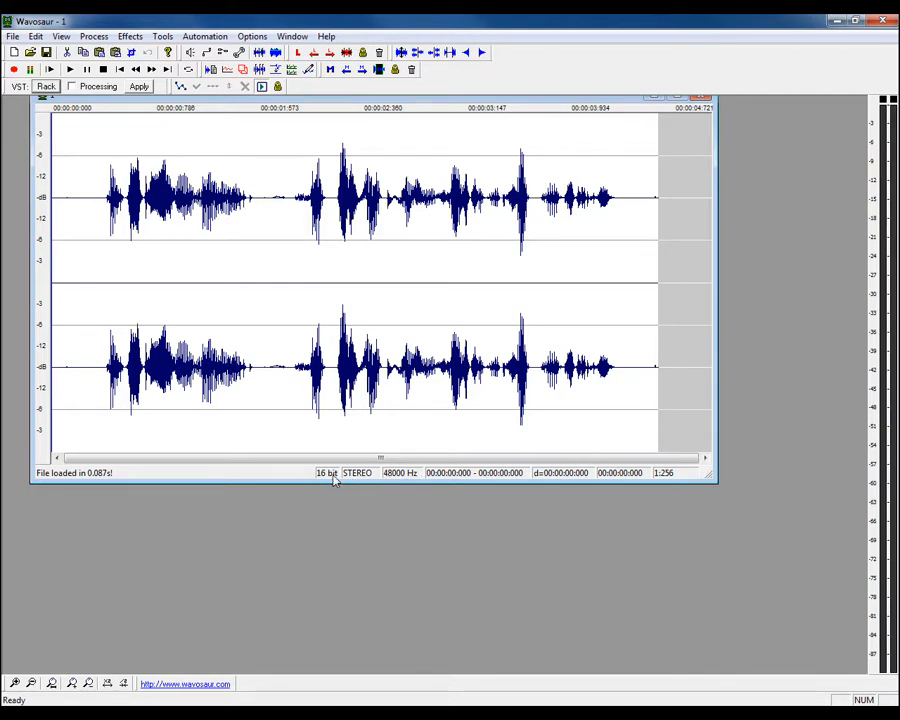
pyautogui.moveTo(677, 99); pyautogui.dragTo(677, 112)
pyautogui.click(677, 109)
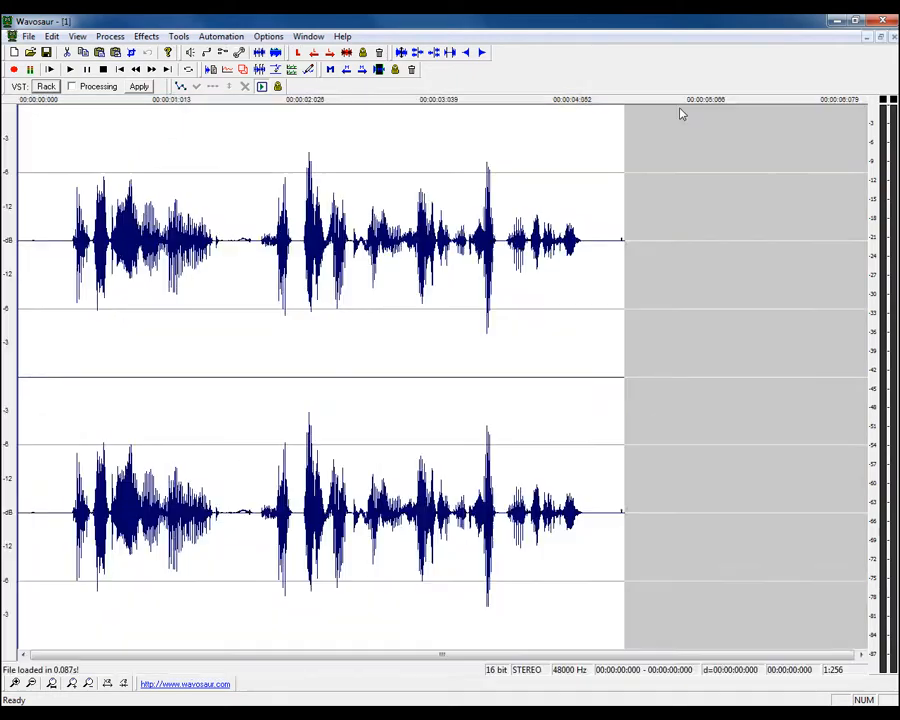
# Resample the recording to 24000 Hz with linear interpolation and high-quality anti-aliasing, and convert it to mono by mixing all channels.
pyautogui.click(100, 37)
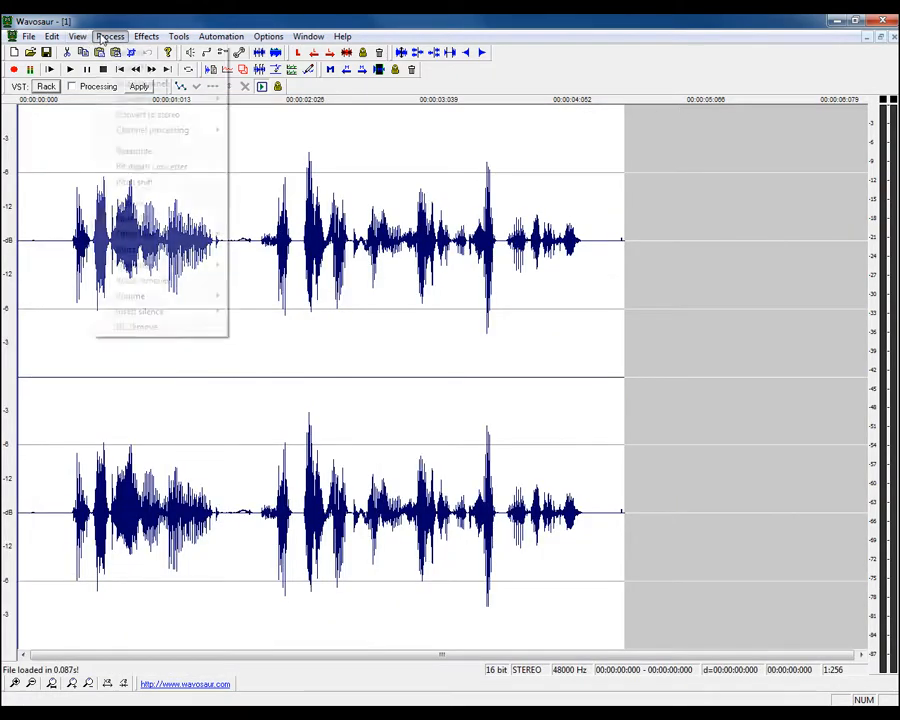
pyautogui.click(128, 151)
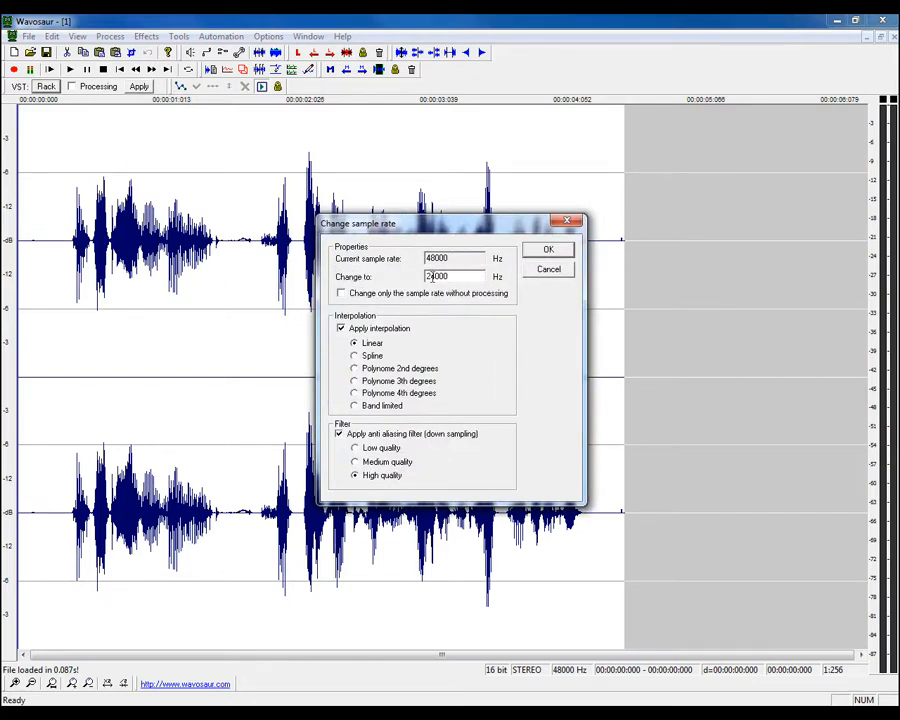
pyautogui.click(546, 250)
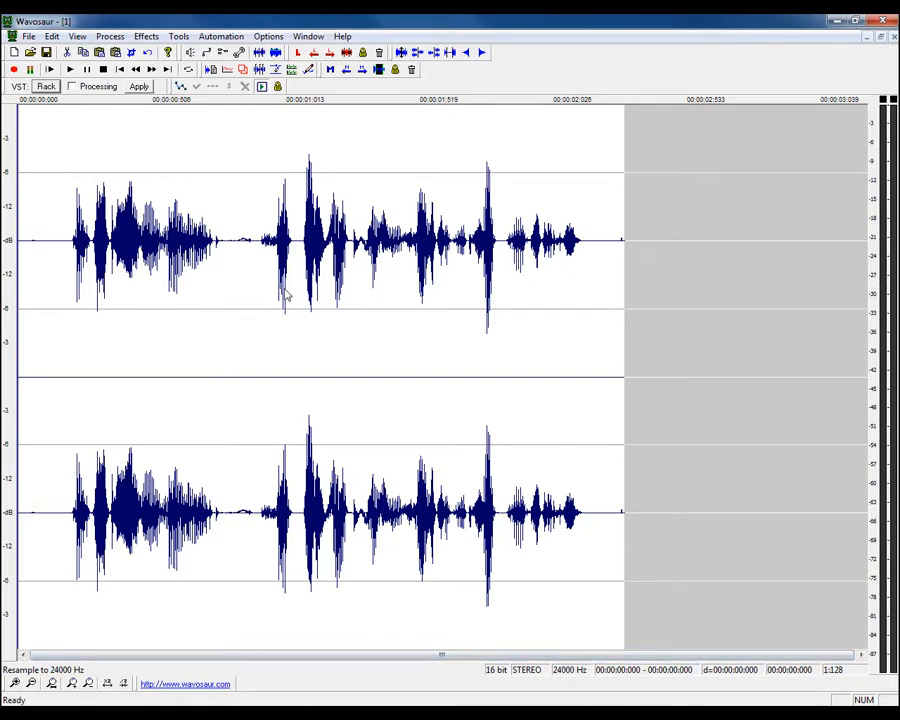
pyautogui.click(108, 37)
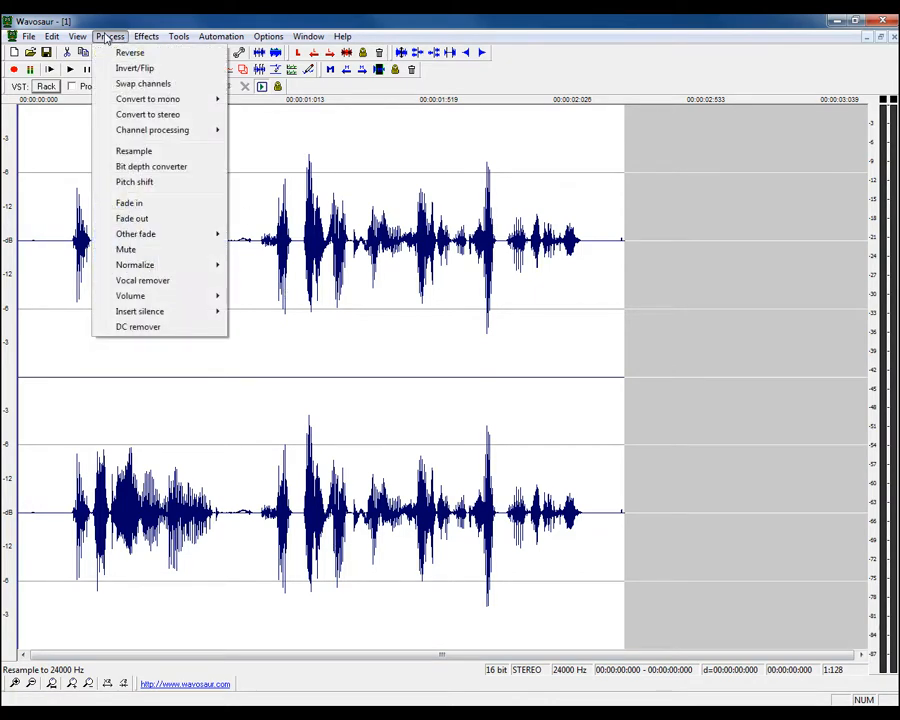
pyautogui.moveTo(120, 102)
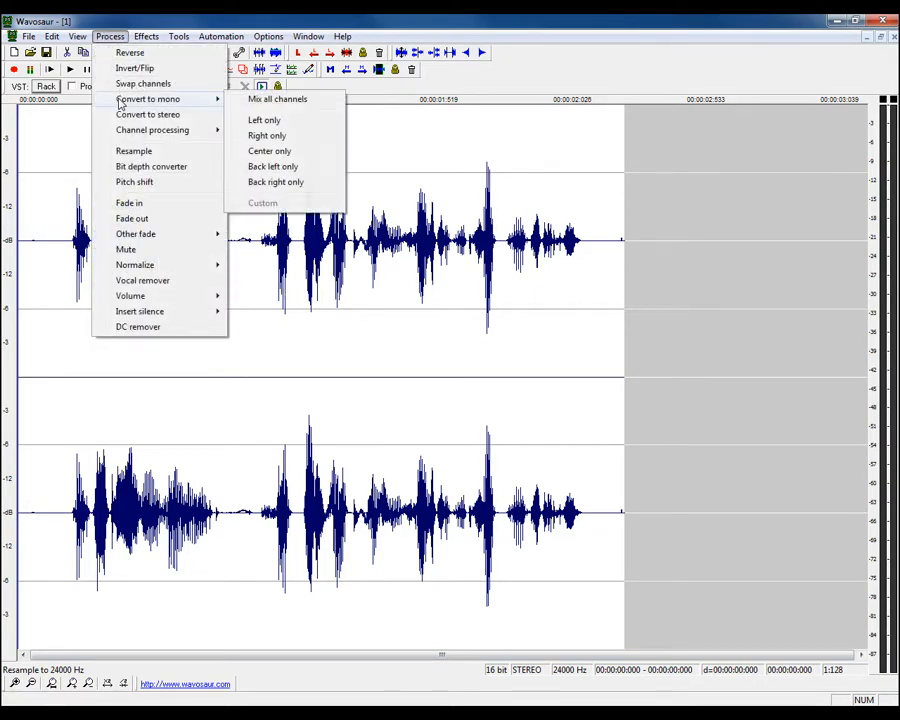
pyautogui.click(240, 102)
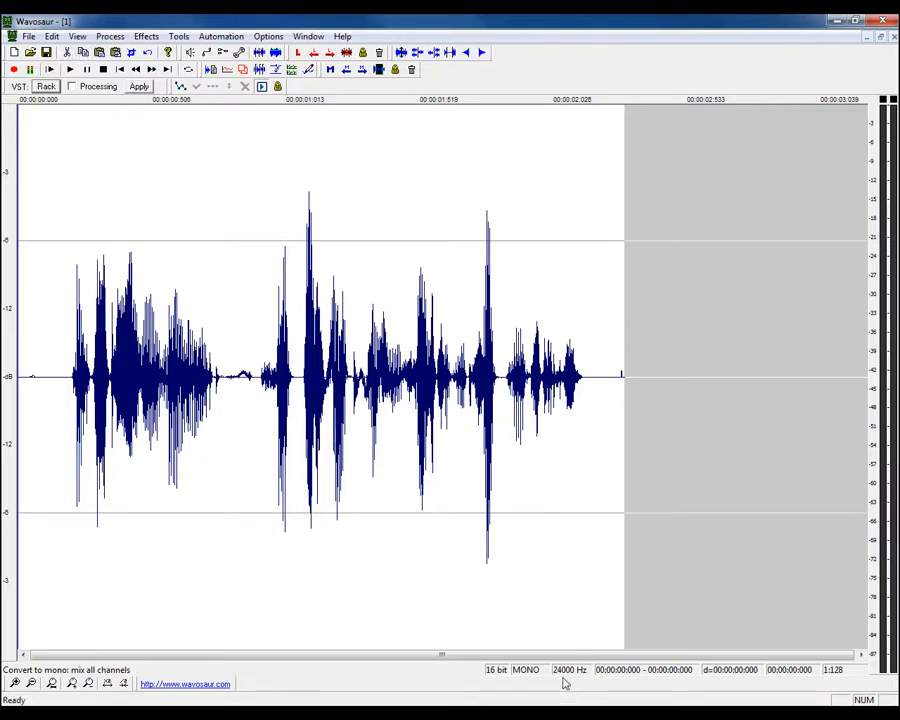
# Save the converted recording as a separate WAV file.
pyautogui.click(30, 38)
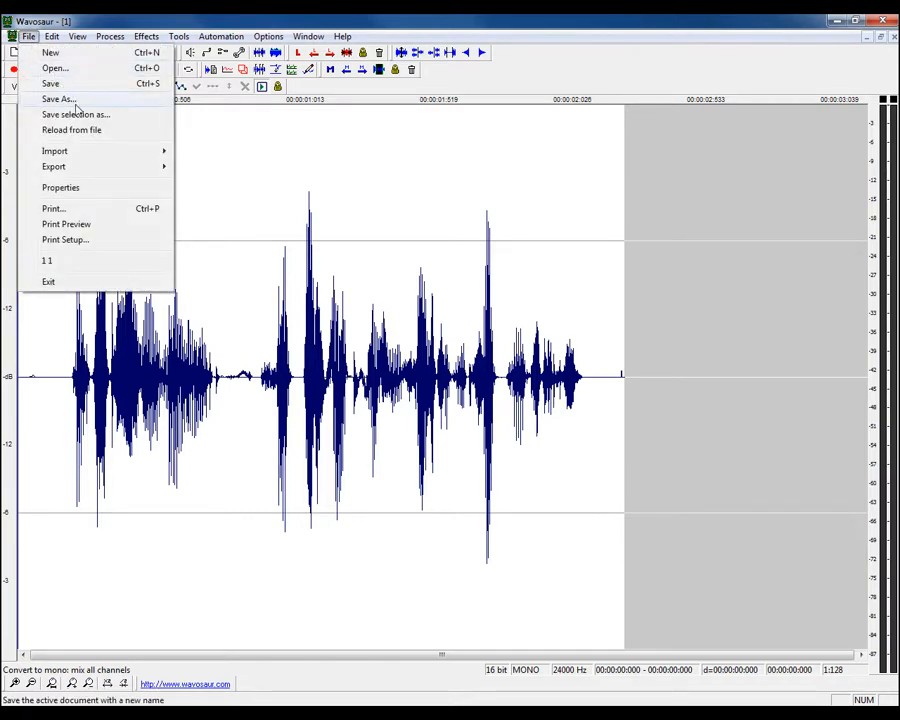
pyautogui.click(58, 99)
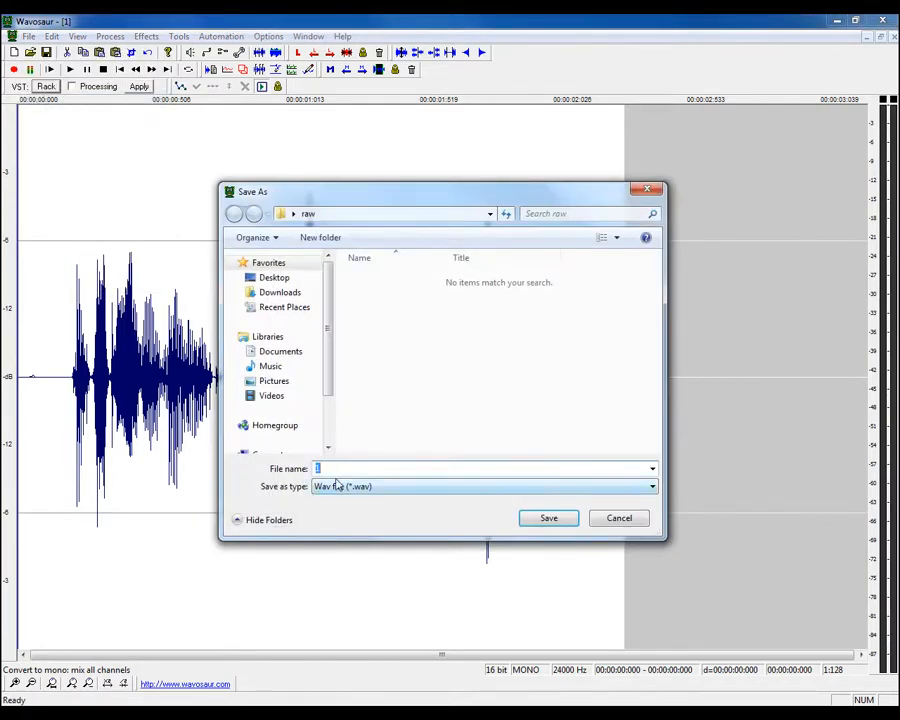